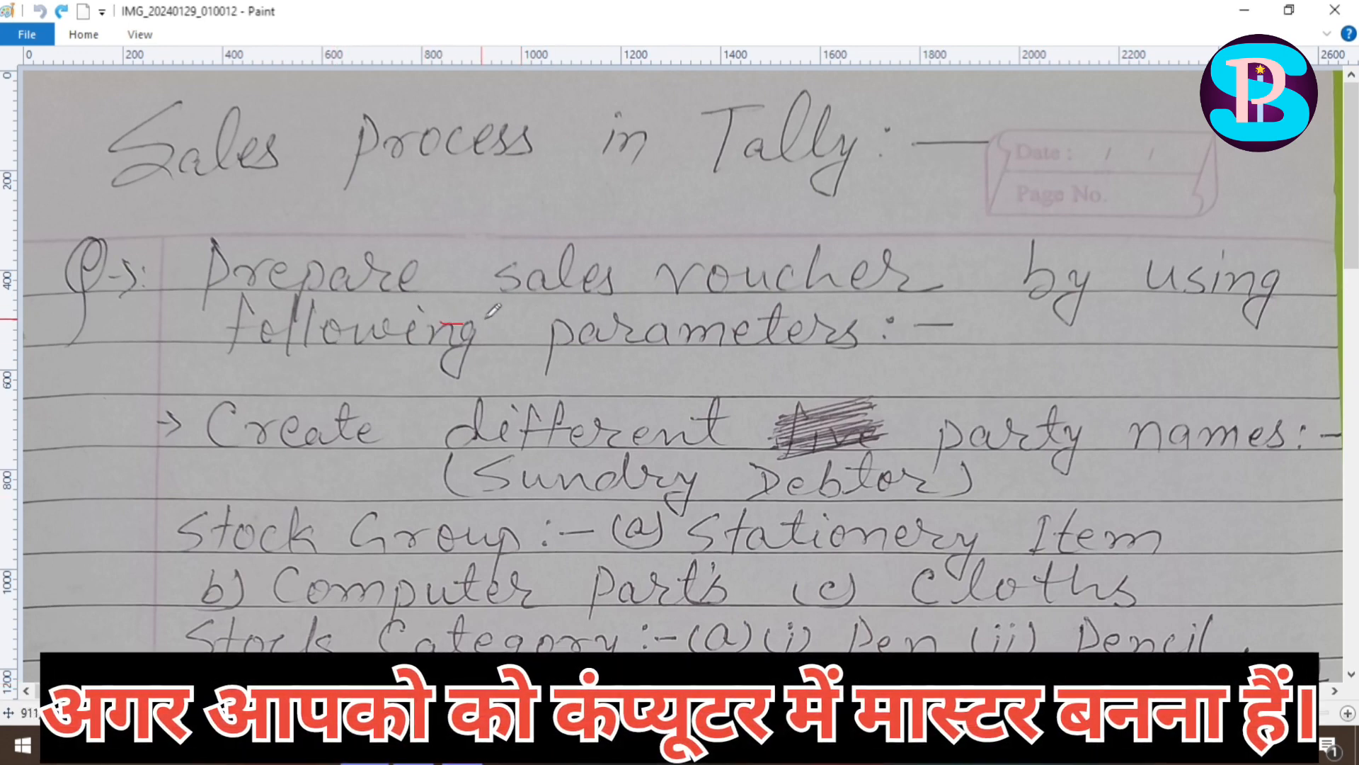
- Draw red underlines beneath "sales voucher" and "parameters" in the question and beneath "different" in the party names line
{"action": "mouse_move", "coordinate": [440, 323]}
{"action": "left_mouse_down"}
{"action": "mouse_move", "coordinate": [722, 280]}
{"action": "mouse_move", "coordinate": [894, 289]}
{"action": "left_mouse_up"}
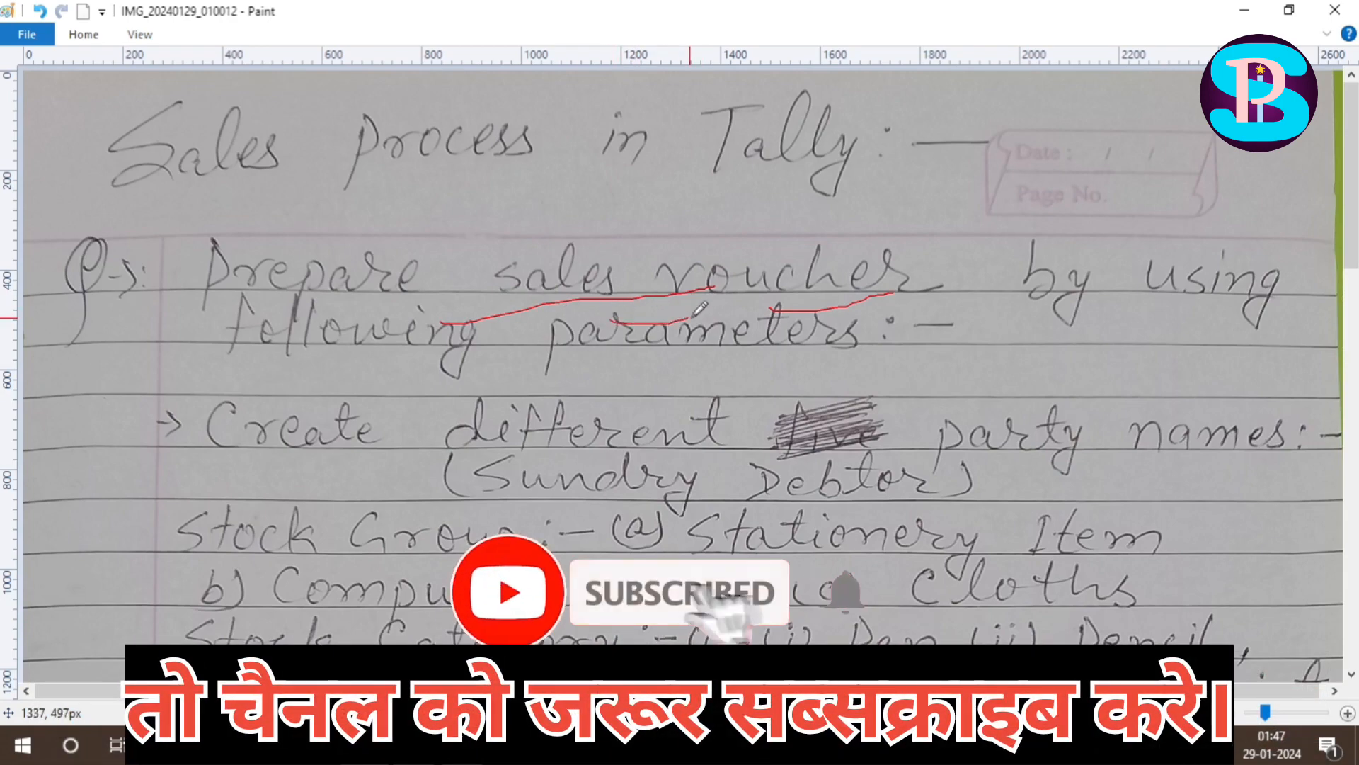
{"action": "scroll", "coordinate": [581, 382], "scroll_direction": "down", "scroll_amount": 2}
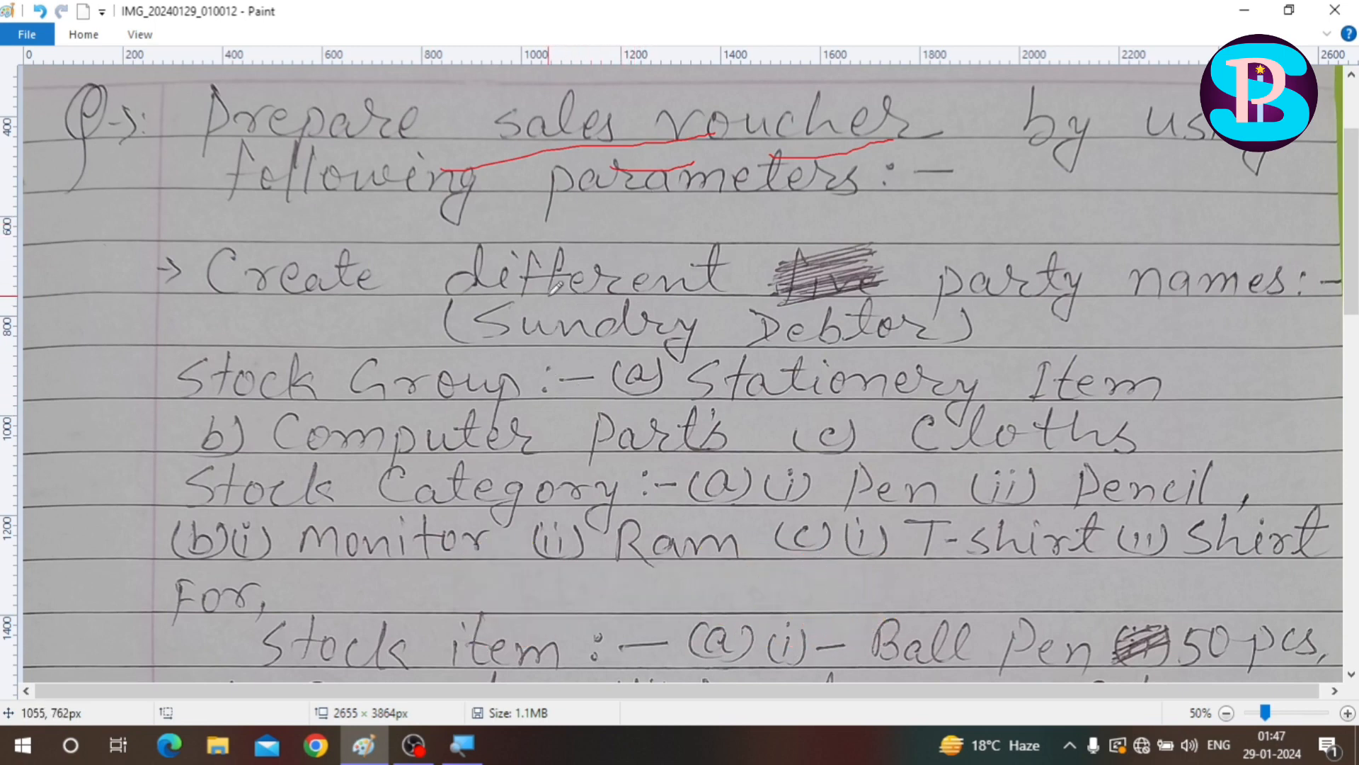
{"action": "left_click_drag", "start_coordinate": [553, 301], "coordinate": [579, 300]}
- Underline "Group" in the Stock Group entry and its values Stationery, Computer Parts and Cloths in red
{"action": "scroll", "coordinate": [609, 280], "scroll_direction": "down", "scroll_amount": 5}
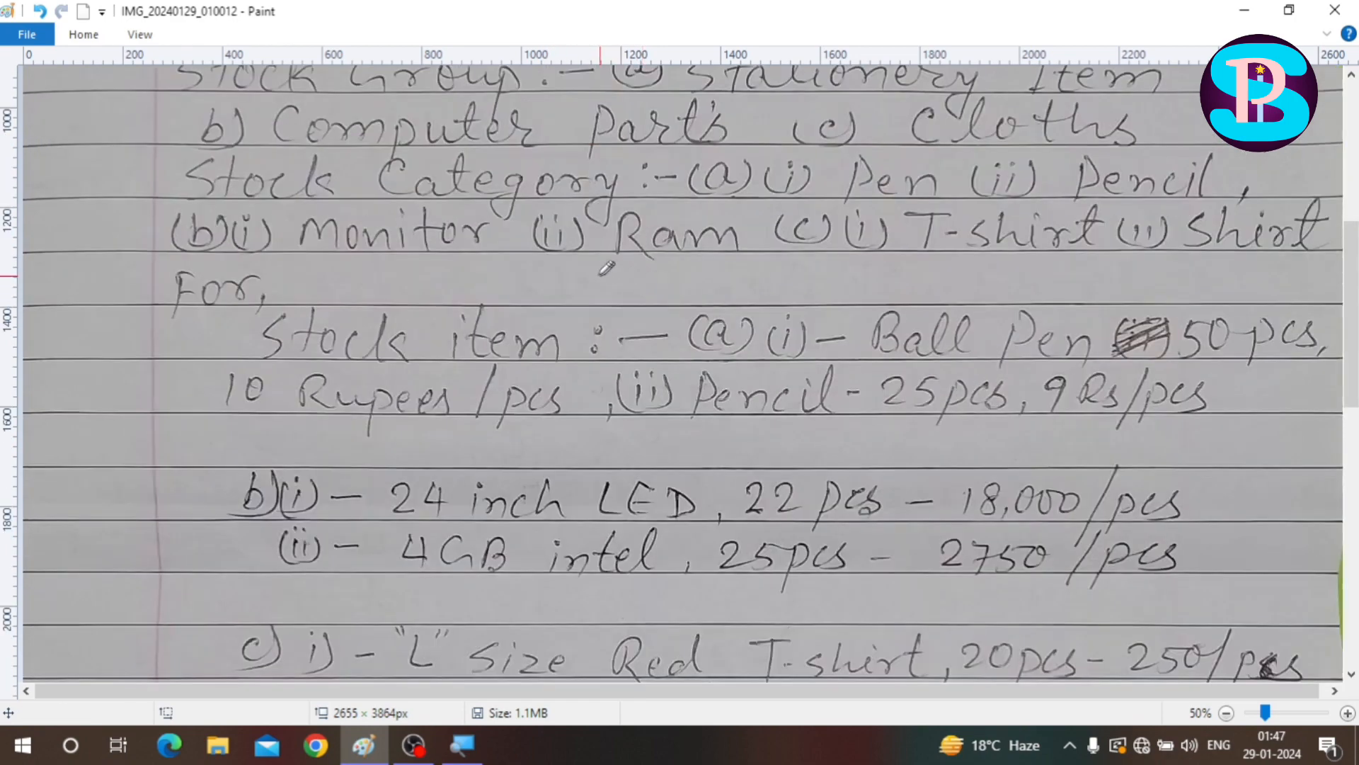
{"action": "scroll", "coordinate": [562, 219], "scroll_direction": "up", "scroll_amount": 3}
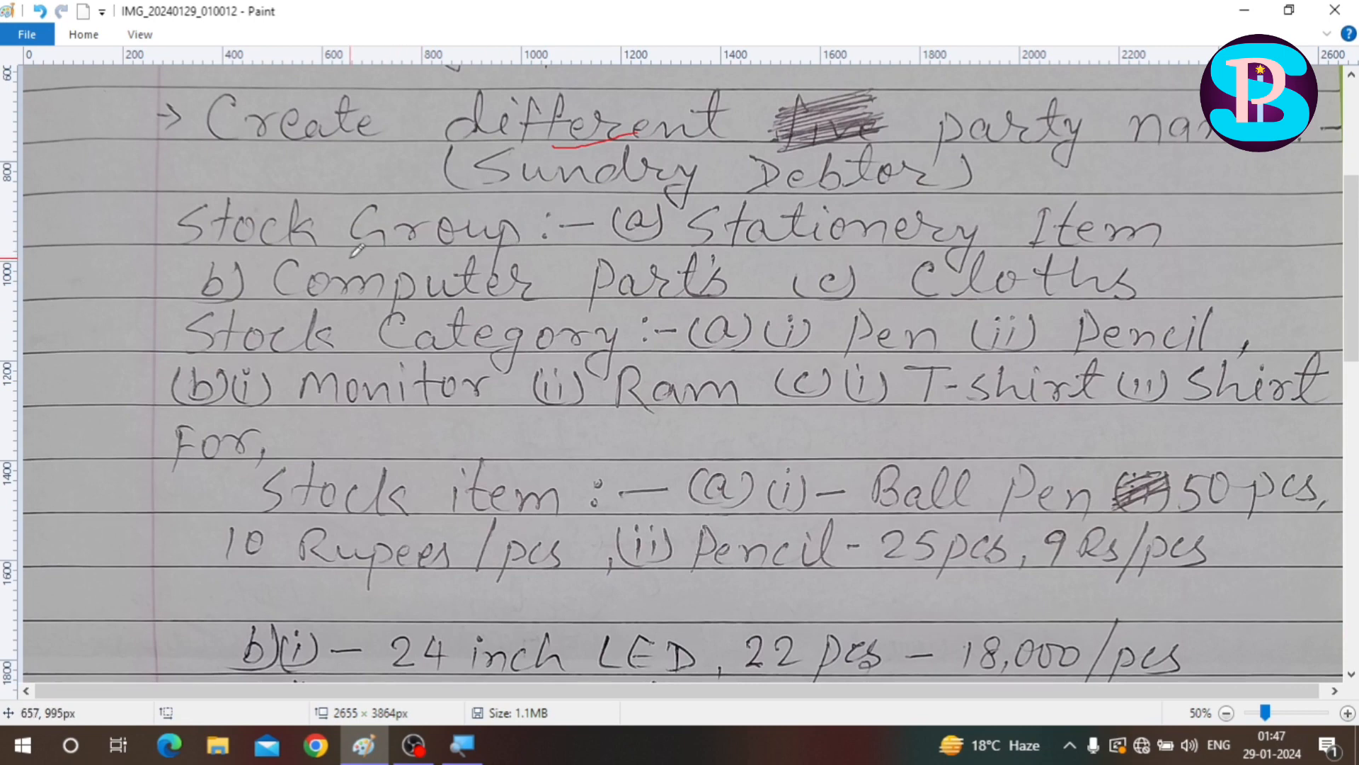
{"action": "left_click_drag", "start_coordinate": [356, 257], "coordinate": [524, 235]}
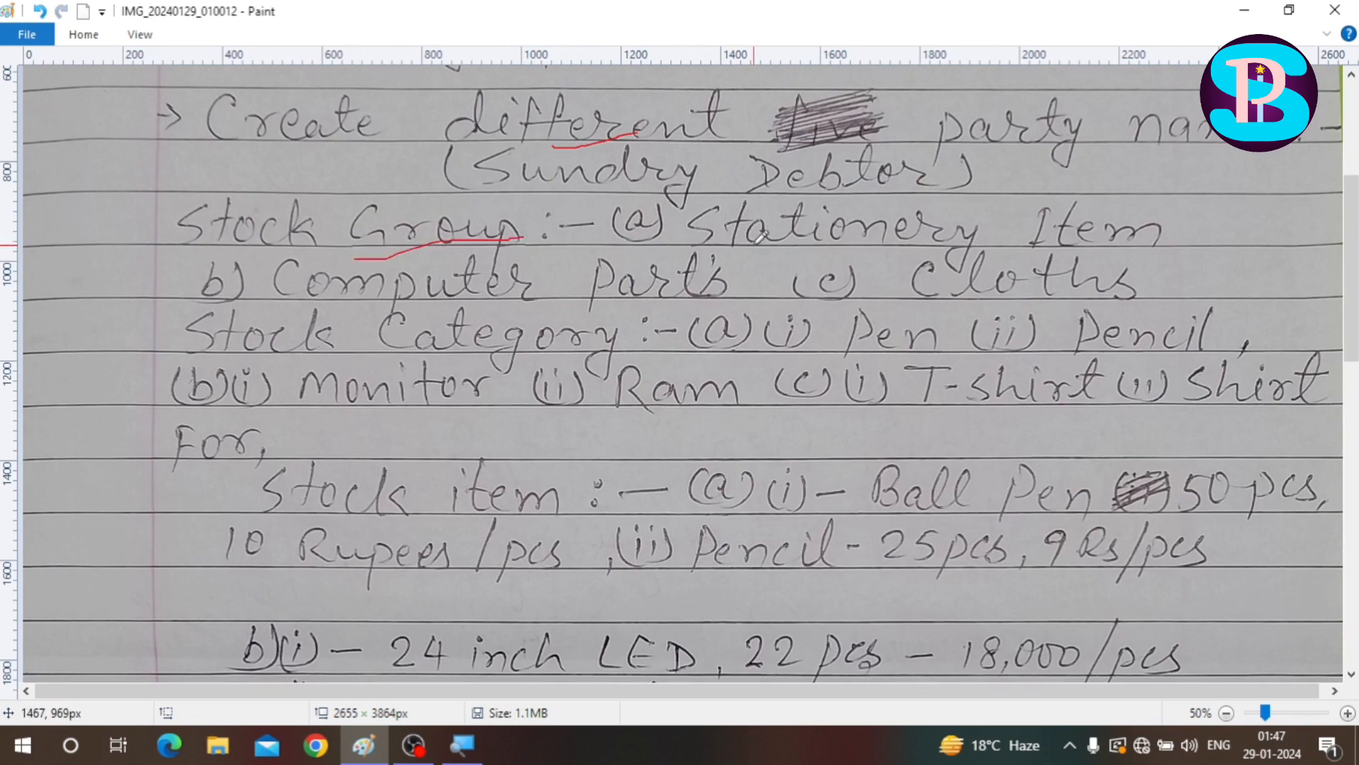
{"action": "left_click_drag", "start_coordinate": [762, 251], "coordinate": [850, 248]}
{"action": "left_click_drag", "start_coordinate": [493, 300], "coordinate": [634, 289]}
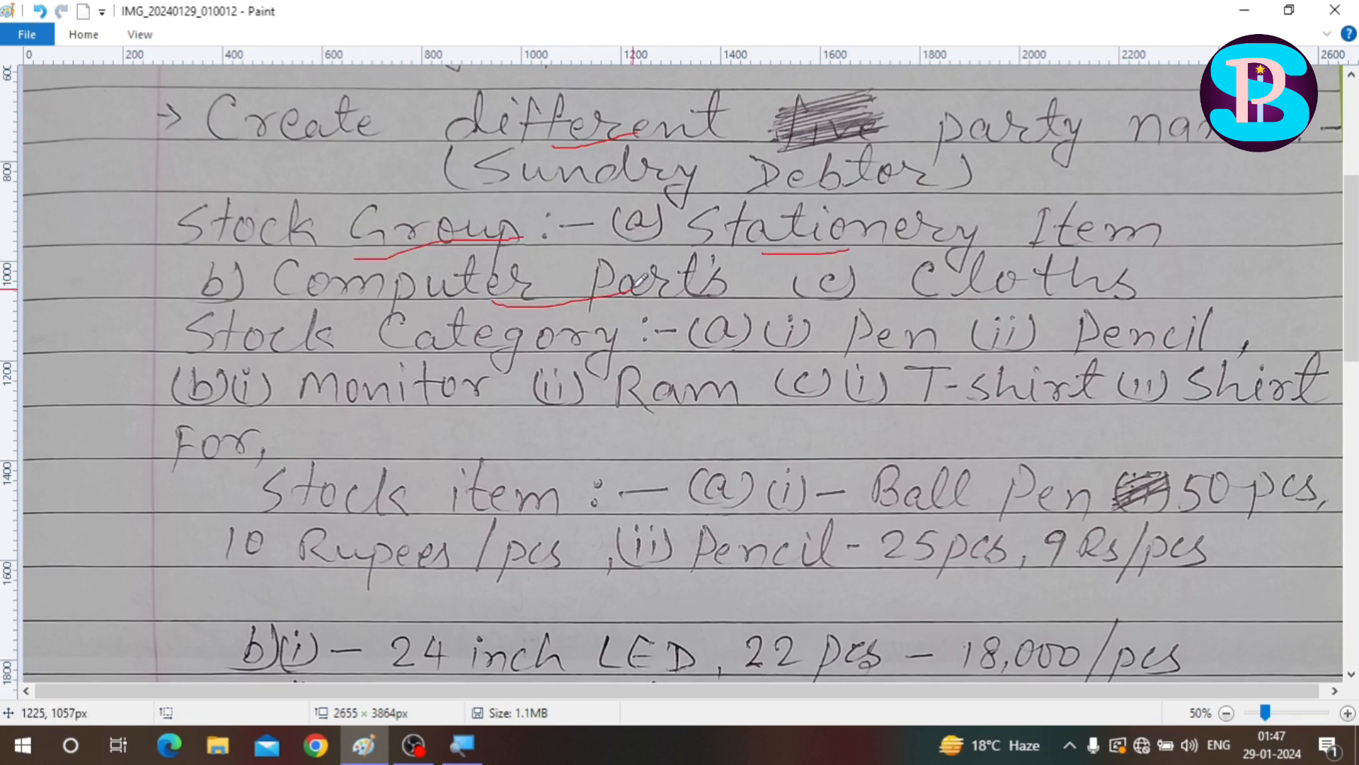
{"action": "left_click_drag", "start_coordinate": [950, 301], "coordinate": [977, 301]}
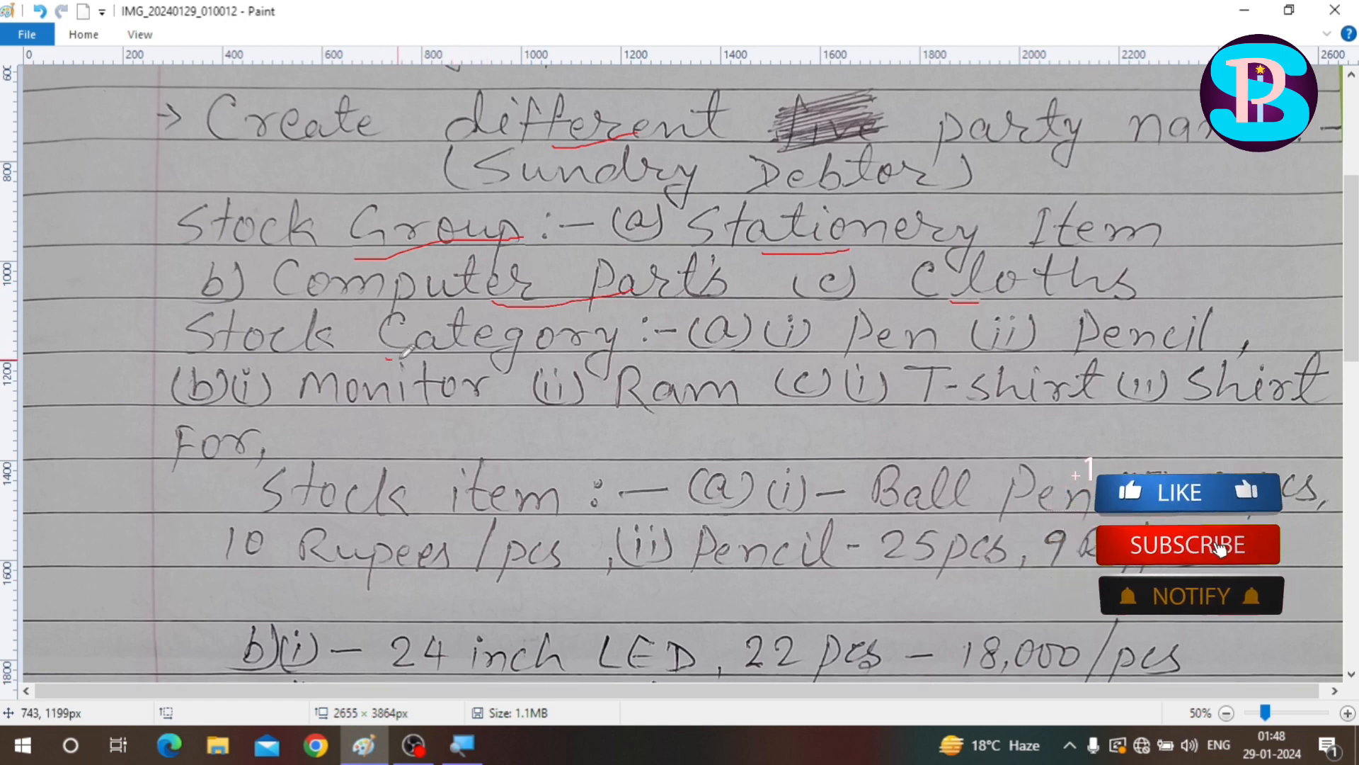
- Underline "Category" in the Stock Category entry along with Pen, Pencil and the Monitor and Ram line in red
{"action": "left_click_drag", "start_coordinate": [398, 360], "coordinate": [591, 329]}
{"action": "left_click_drag", "start_coordinate": [872, 366], "coordinate": [962, 353]}
{"action": "left_click_drag", "start_coordinate": [1139, 344], "coordinate": [1197, 344]}
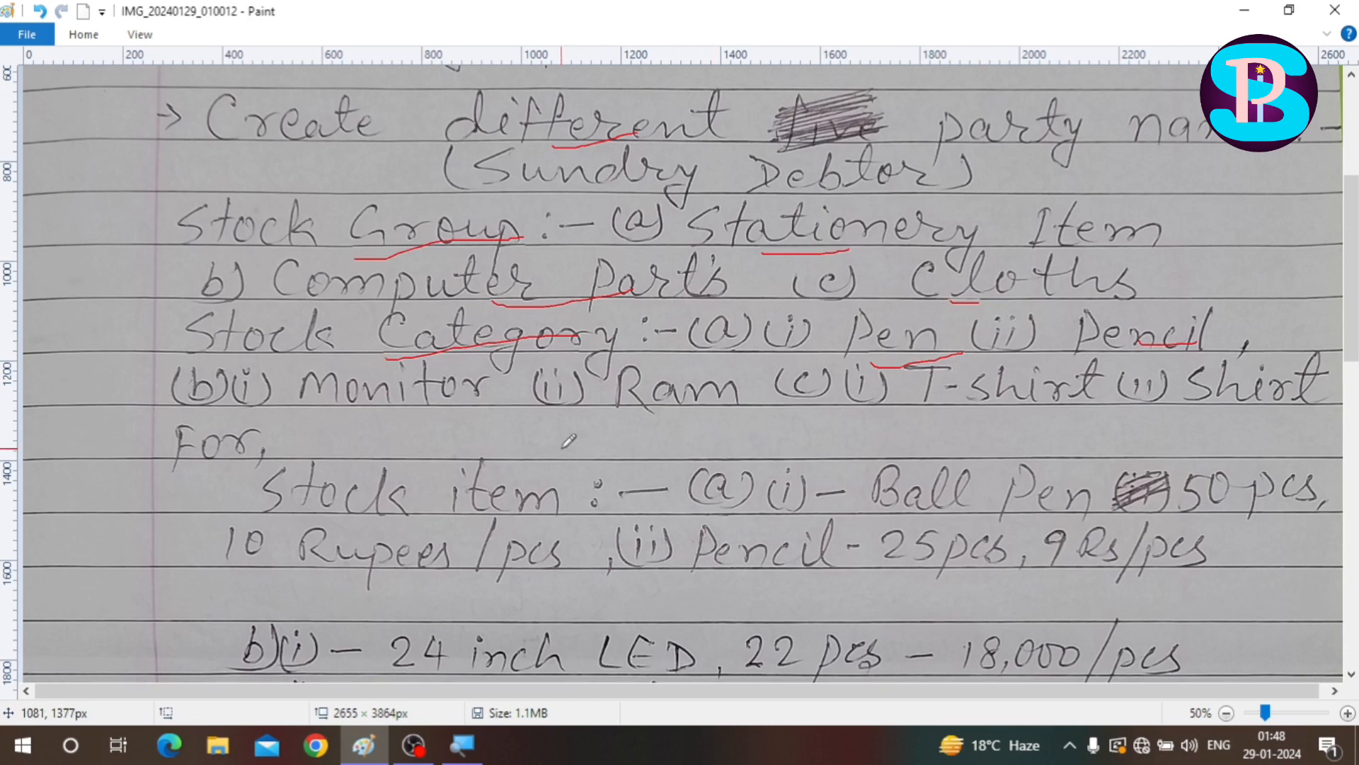
{"action": "left_click_drag", "start_coordinate": [477, 425], "coordinate": [704, 418]}
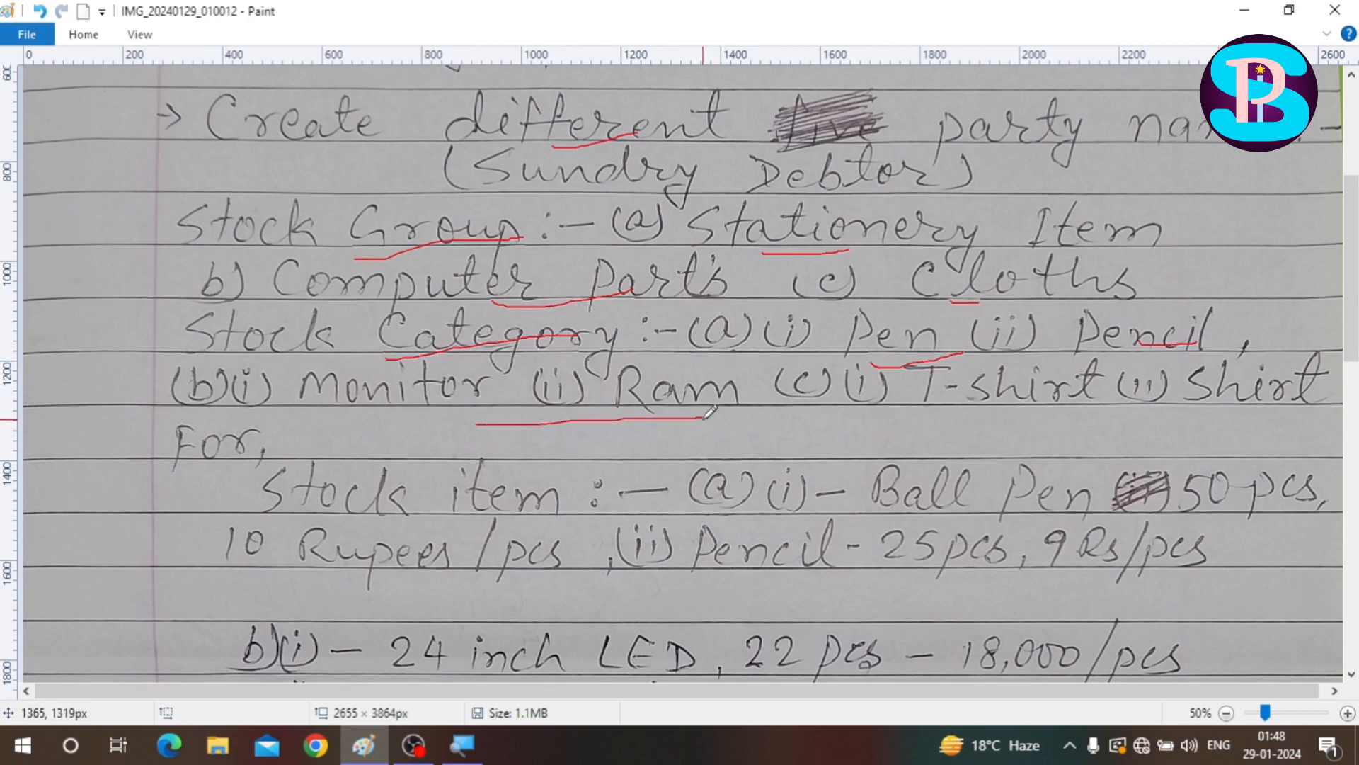
- Underline the stock item "Ball Pen" and its "10 Rupees" rate in red
{"action": "scroll", "coordinate": [708, 412], "scroll_direction": "down", "scroll_amount": 3}
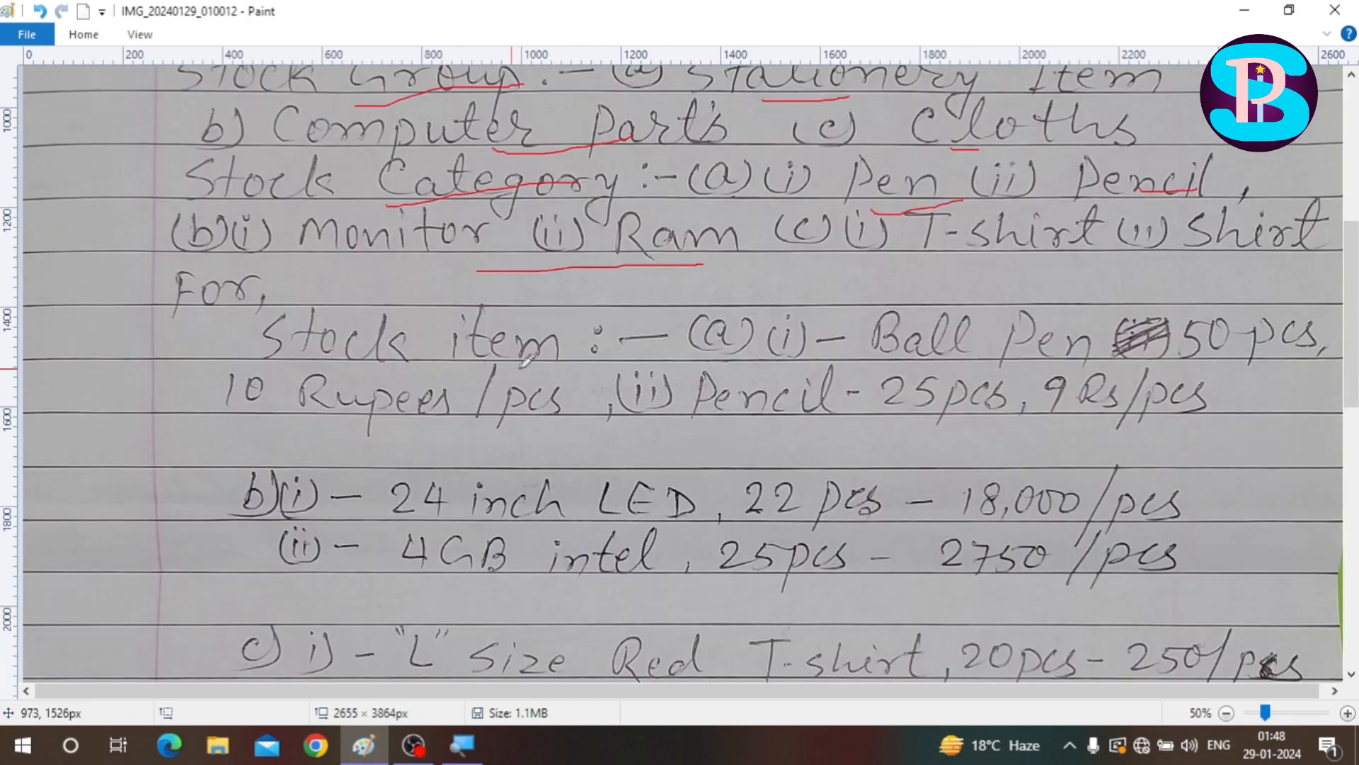
{"action": "left_click_drag", "start_coordinate": [895, 366], "coordinate": [1034, 366]}
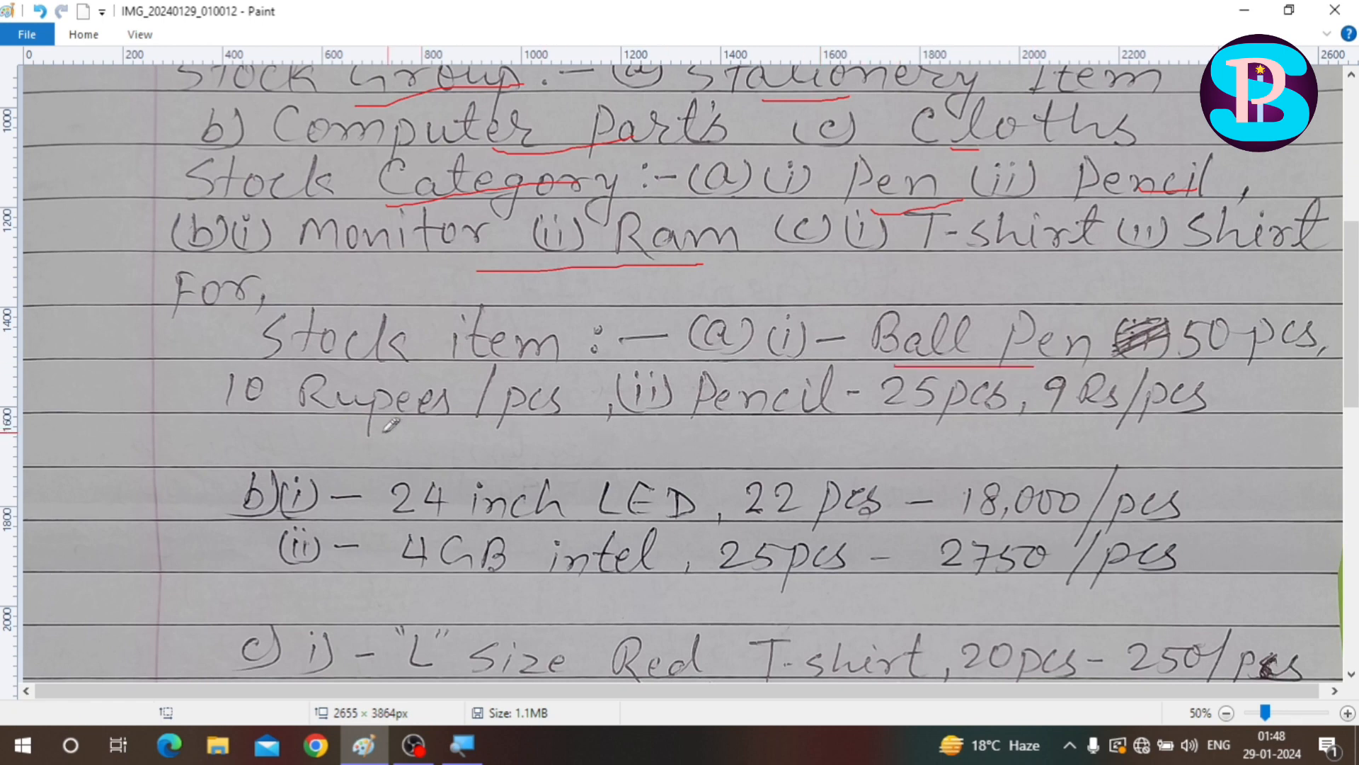
{"action": "left_click_drag", "start_coordinate": [277, 427], "coordinate": [385, 429]}
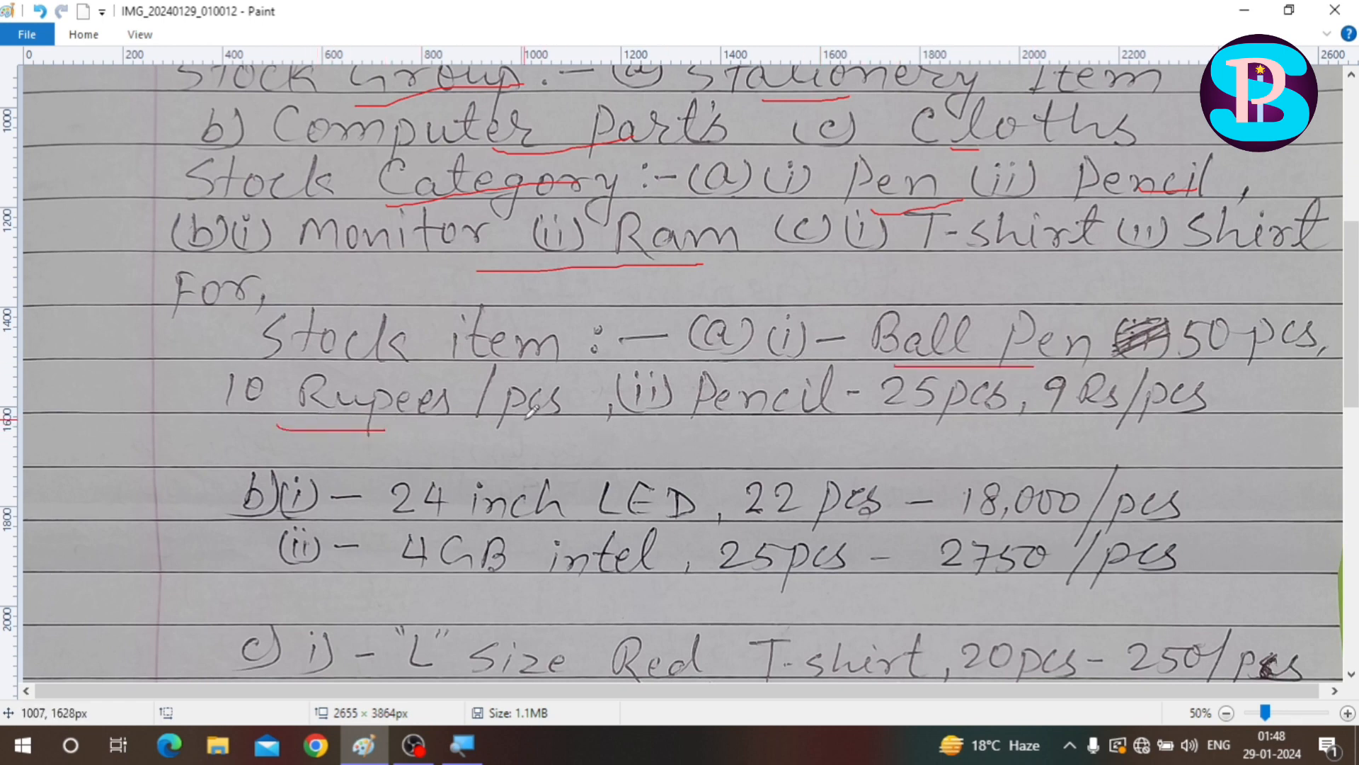
- Underline "order", "Rejection", "4 pcs" and "Credit Note" in the handwritten Note section in red
{"action": "scroll", "coordinate": [531, 409], "scroll_direction": "down", "scroll_amount": 3}
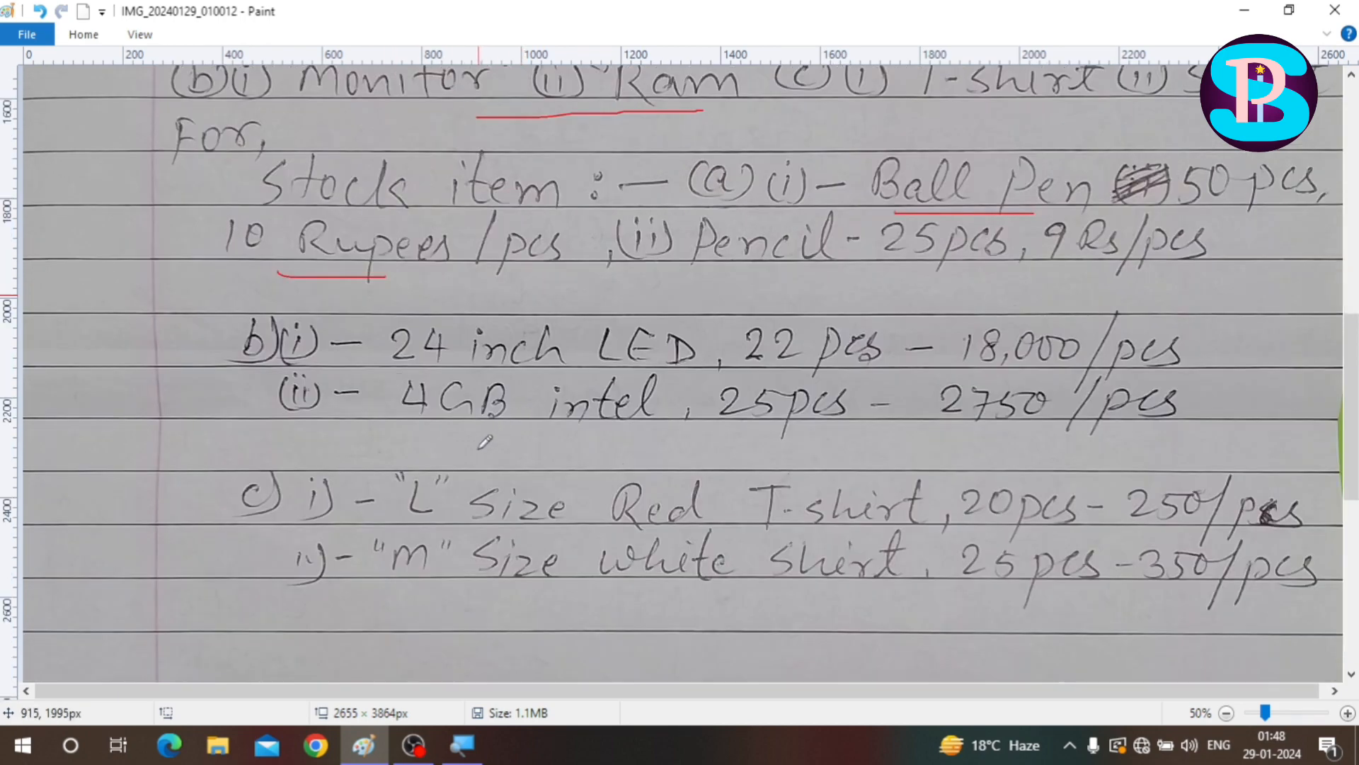
{"action": "scroll", "coordinate": [485, 440], "scroll_direction": "down", "scroll_amount": 6}
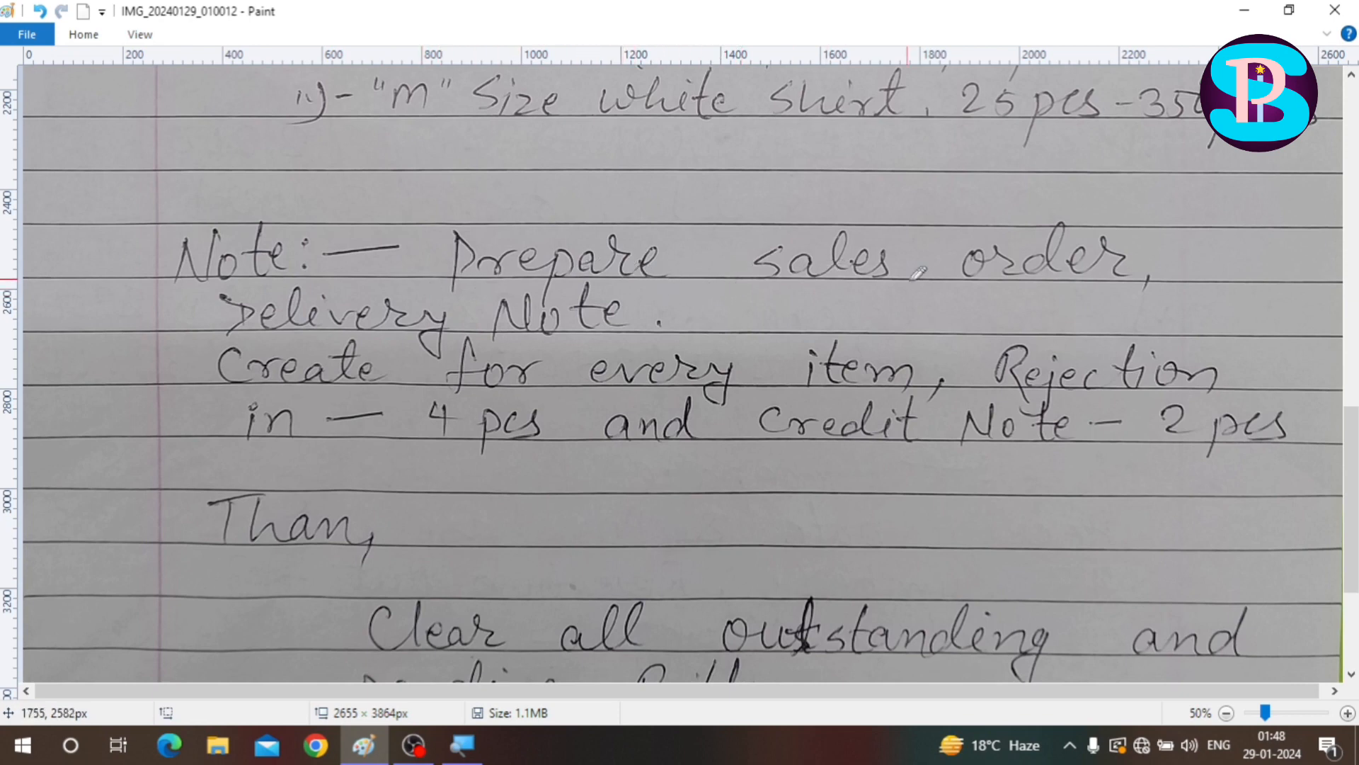
{"action": "left_click_drag", "start_coordinate": [947, 288], "coordinate": [996, 284]}
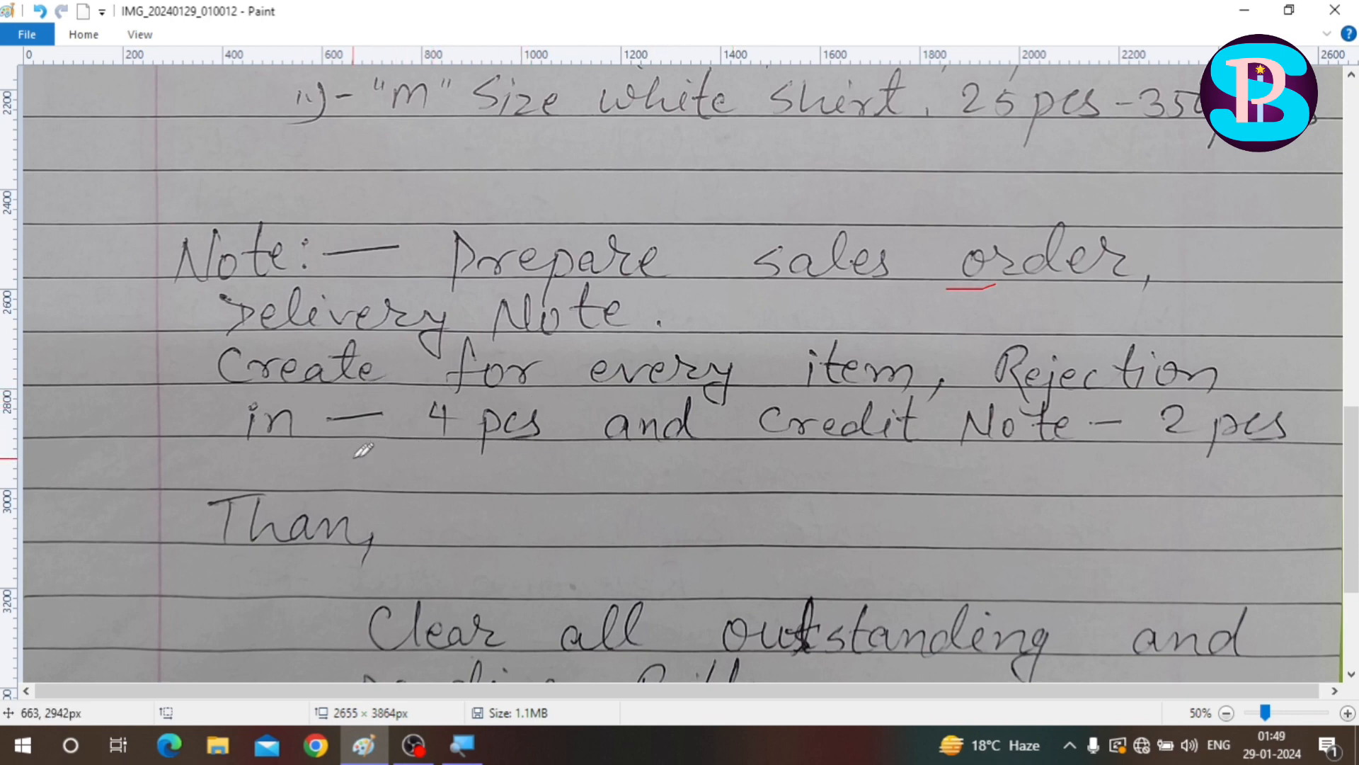
{"action": "left_click_drag", "start_coordinate": [1037, 402], "coordinate": [1134, 402]}
{"action": "left_click_drag", "start_coordinate": [420, 459], "coordinate": [507, 444]}
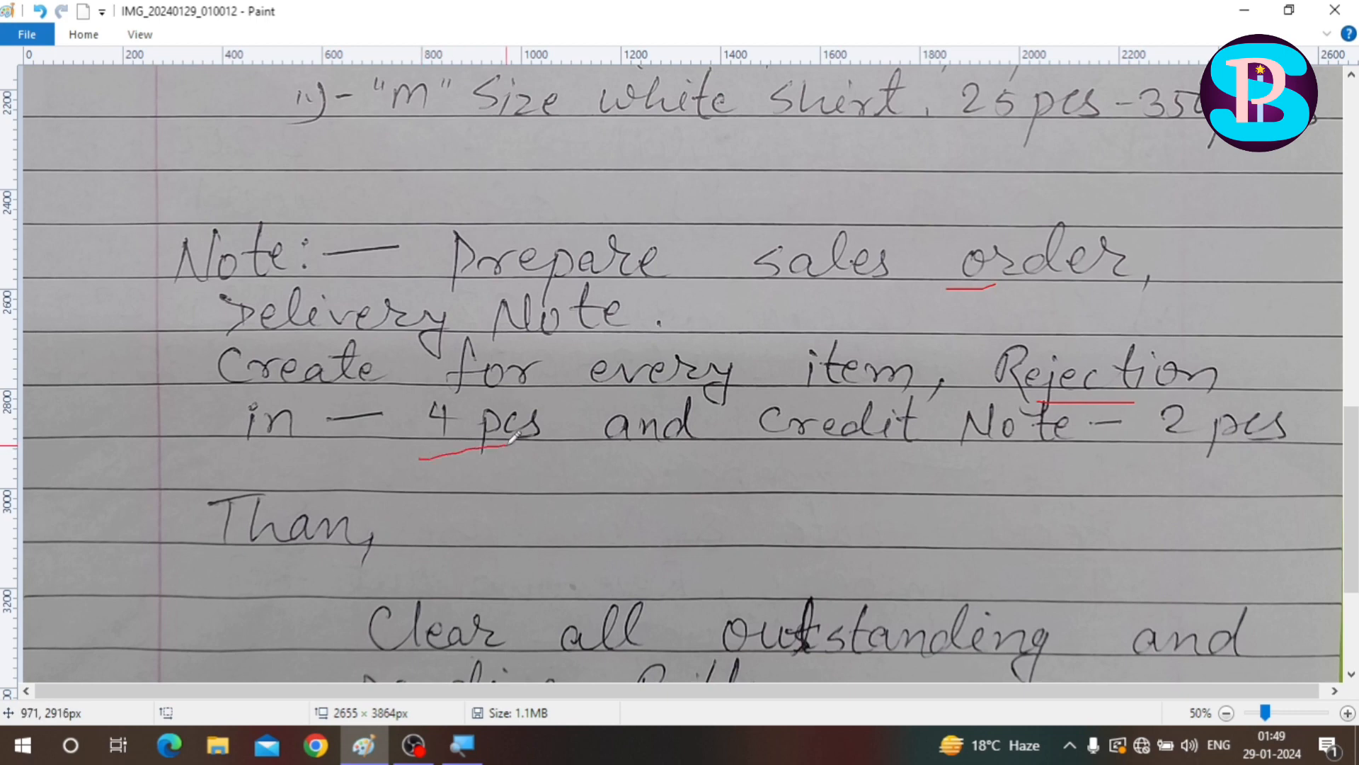
{"action": "left_click", "coordinate": [824, 457]}
{"action": "left_click_drag", "start_coordinate": [825, 458], "coordinate": [1133, 444]}
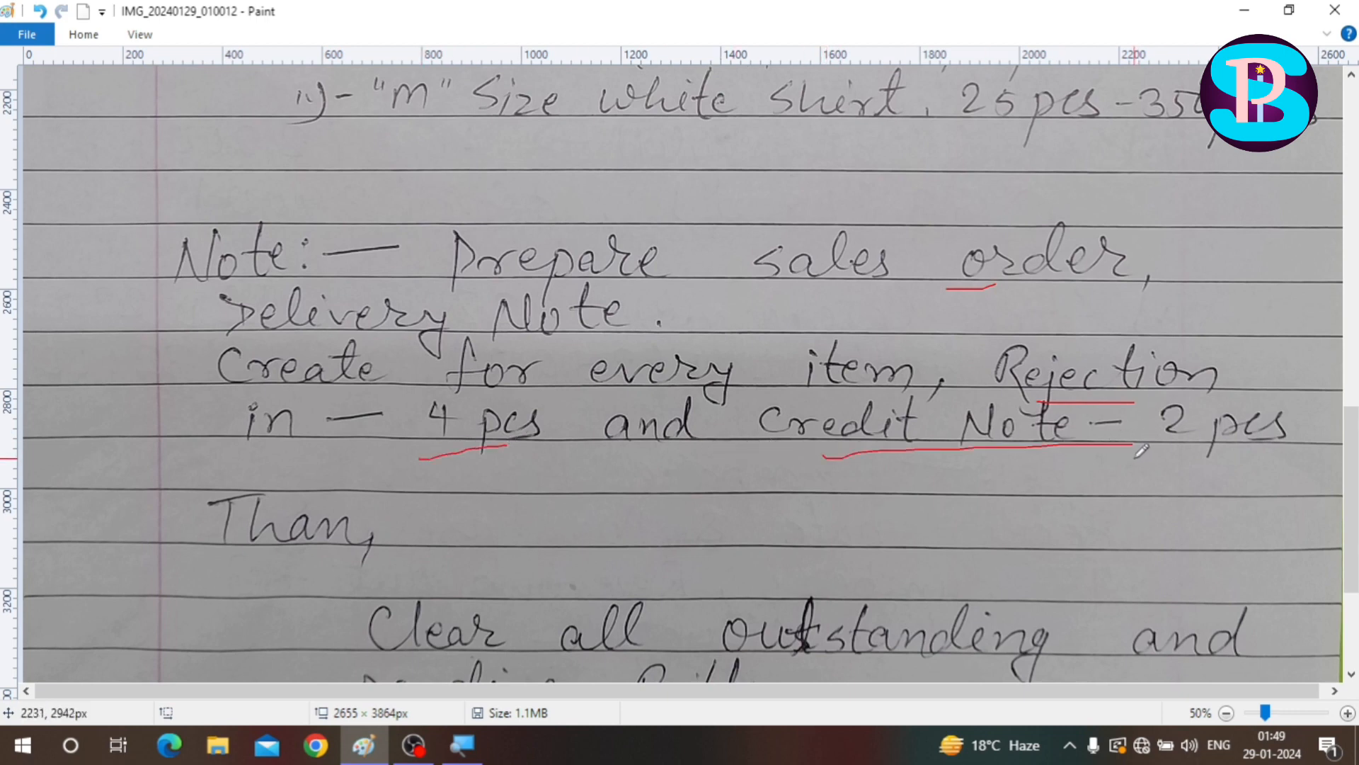
- Underline "all outstanding", "pending Bills" and "is Nos (Numbers)" in the closing lines of the question in red
{"action": "scroll", "coordinate": [1138, 450], "scroll_direction": "down", "scroll_amount": 3}
{"action": "scroll", "coordinate": [1137, 451], "scroll_direction": "down", "scroll_amount": 2}
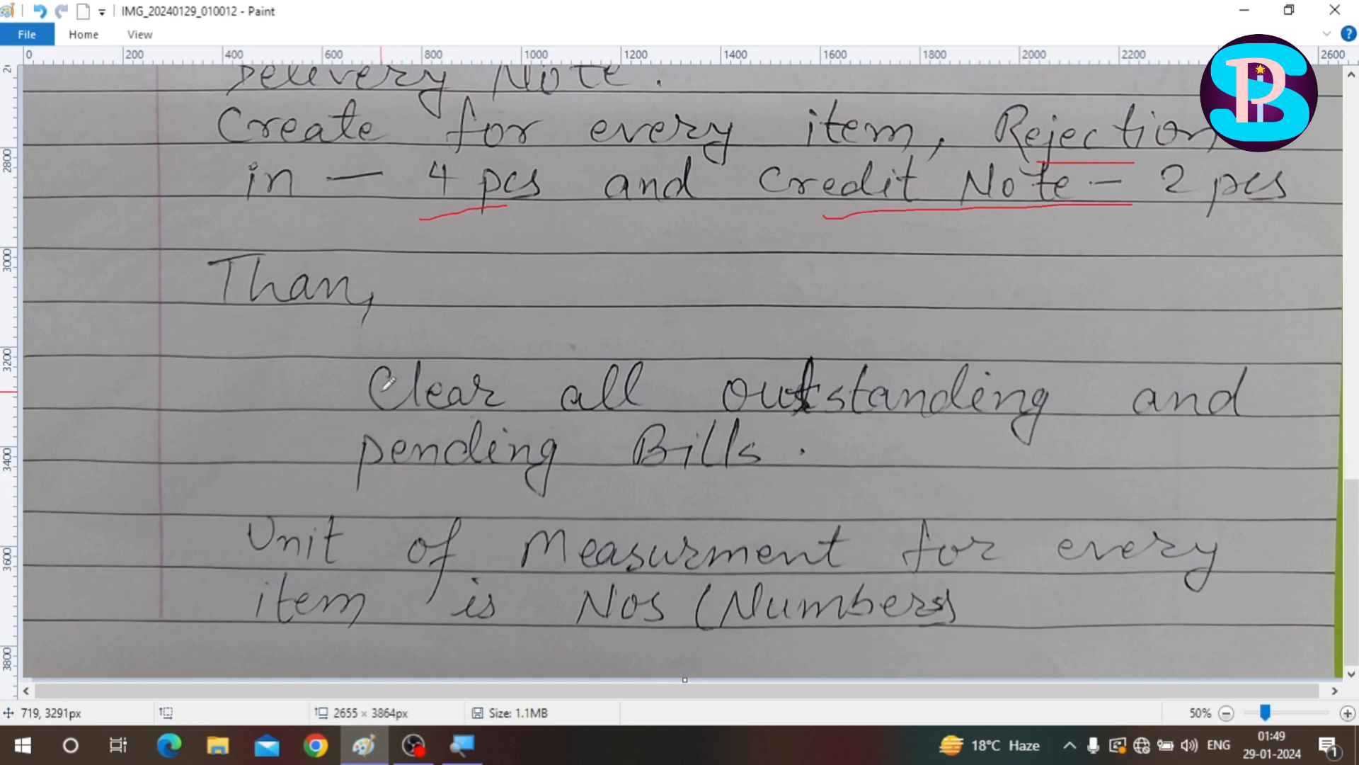
{"action": "left_click_drag", "start_coordinate": [512, 425], "coordinate": [769, 392]}
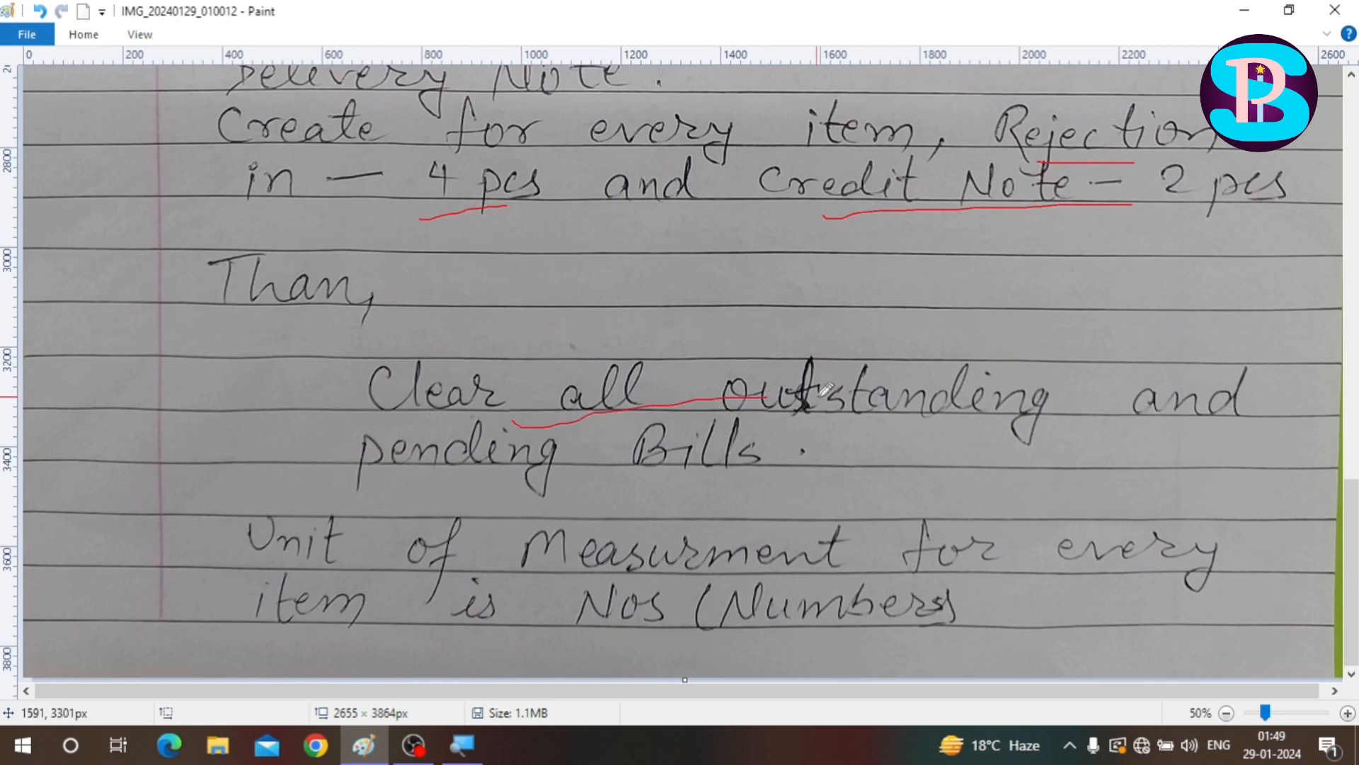
{"action": "left_click", "coordinate": [804, 451]}
{"action": "left_click_drag", "start_coordinate": [509, 500], "coordinate": [640, 488]}
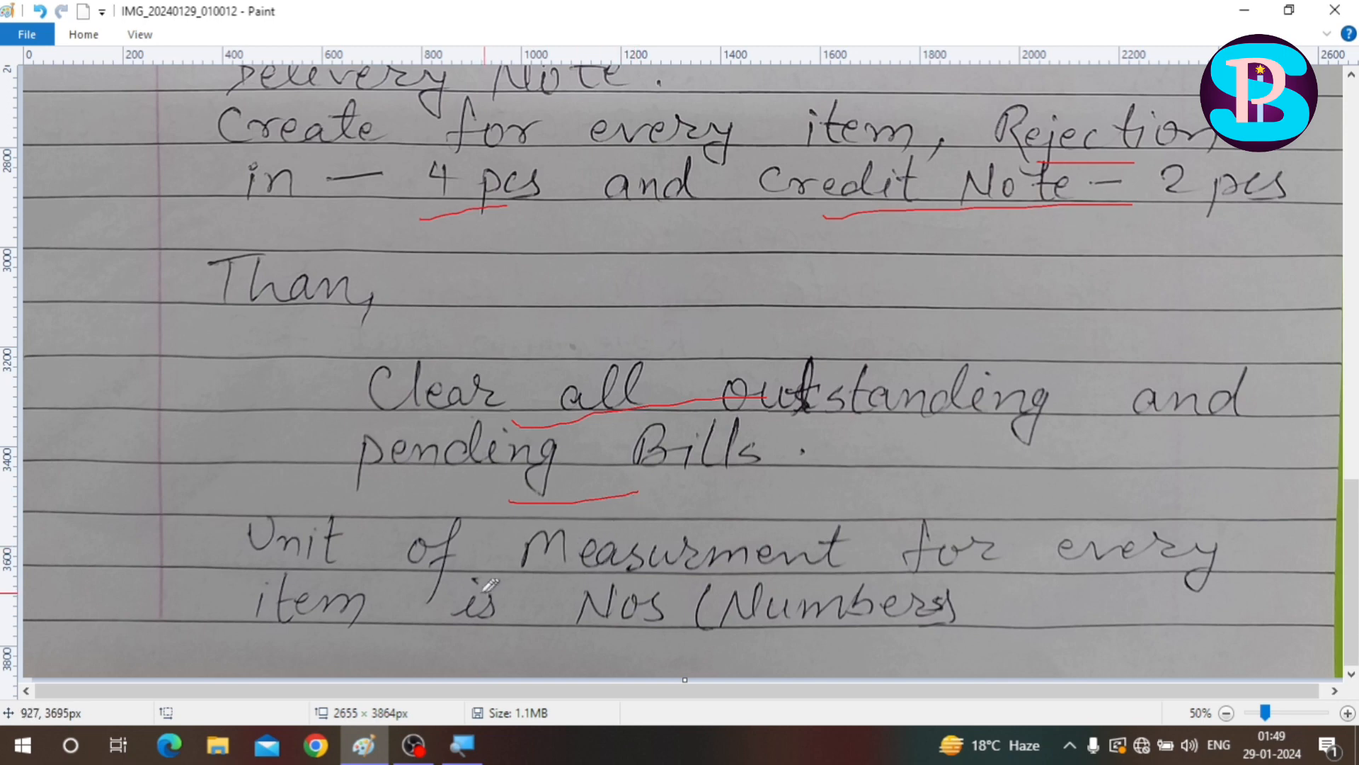
{"action": "mouse_move", "coordinate": [499, 632]}
{"action": "left_mouse_down"}
{"action": "mouse_move", "coordinate": [651, 614]}
{"action": "mouse_move", "coordinate": [852, 633]}
{"action": "left_mouse_up"}
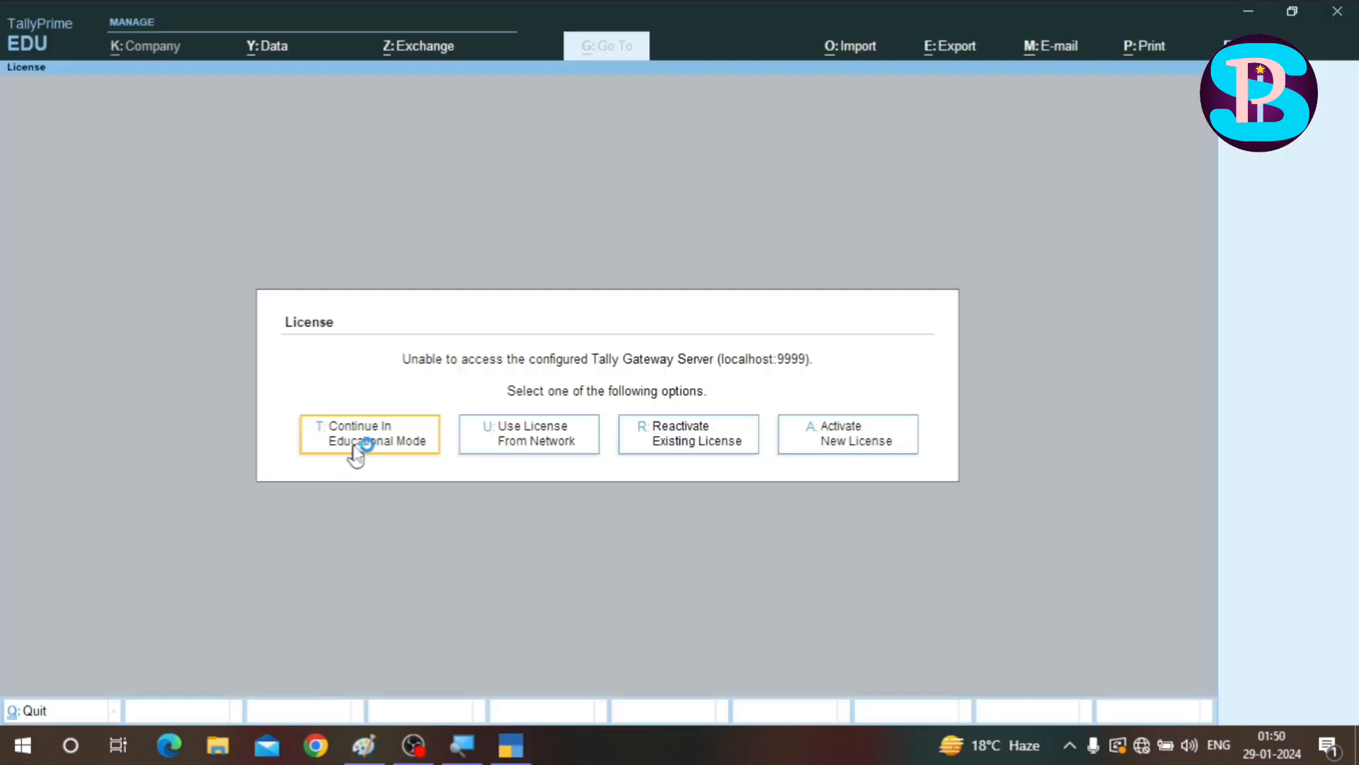
- In TallyPrime, continue in Educational Mode and shut the Purchase Process company
{"action": "left_click", "coordinate": [358, 448]}
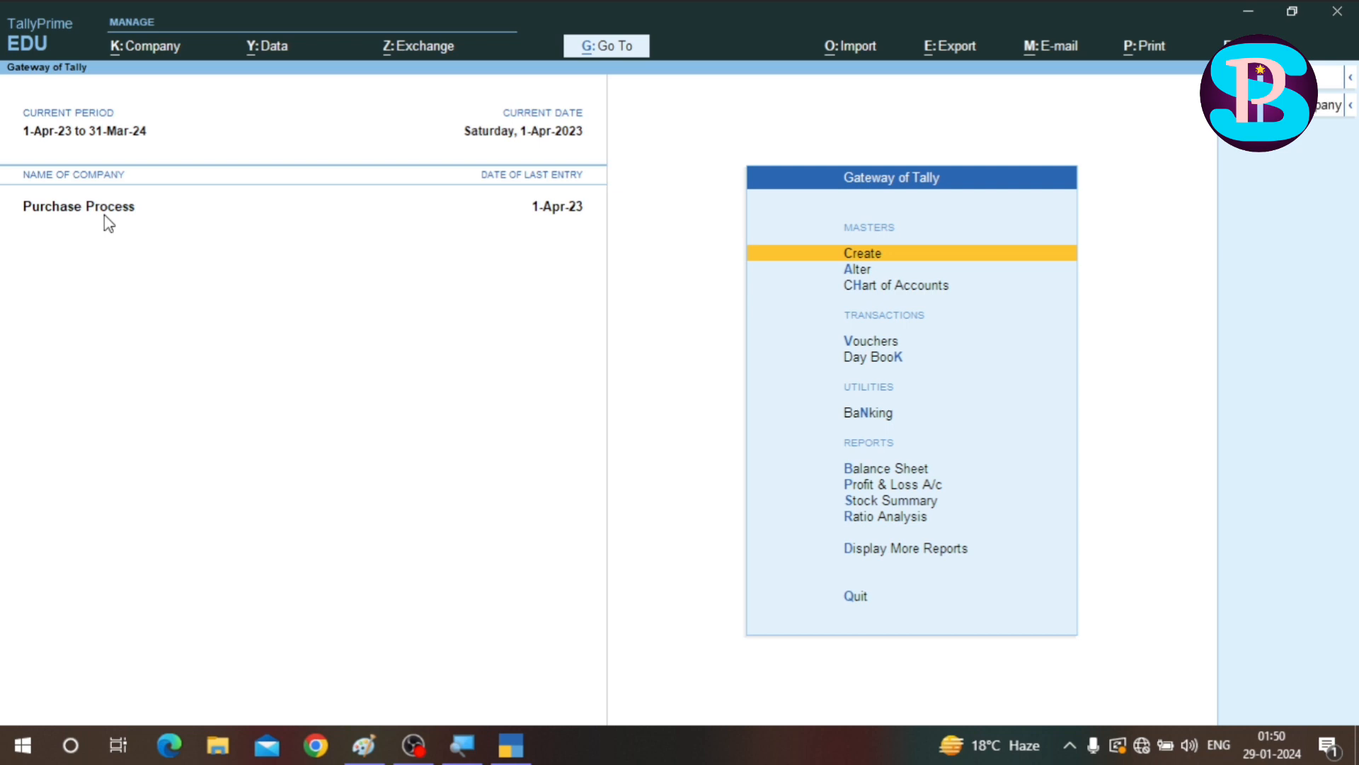
{"action": "key", "text": "alt+F1"}
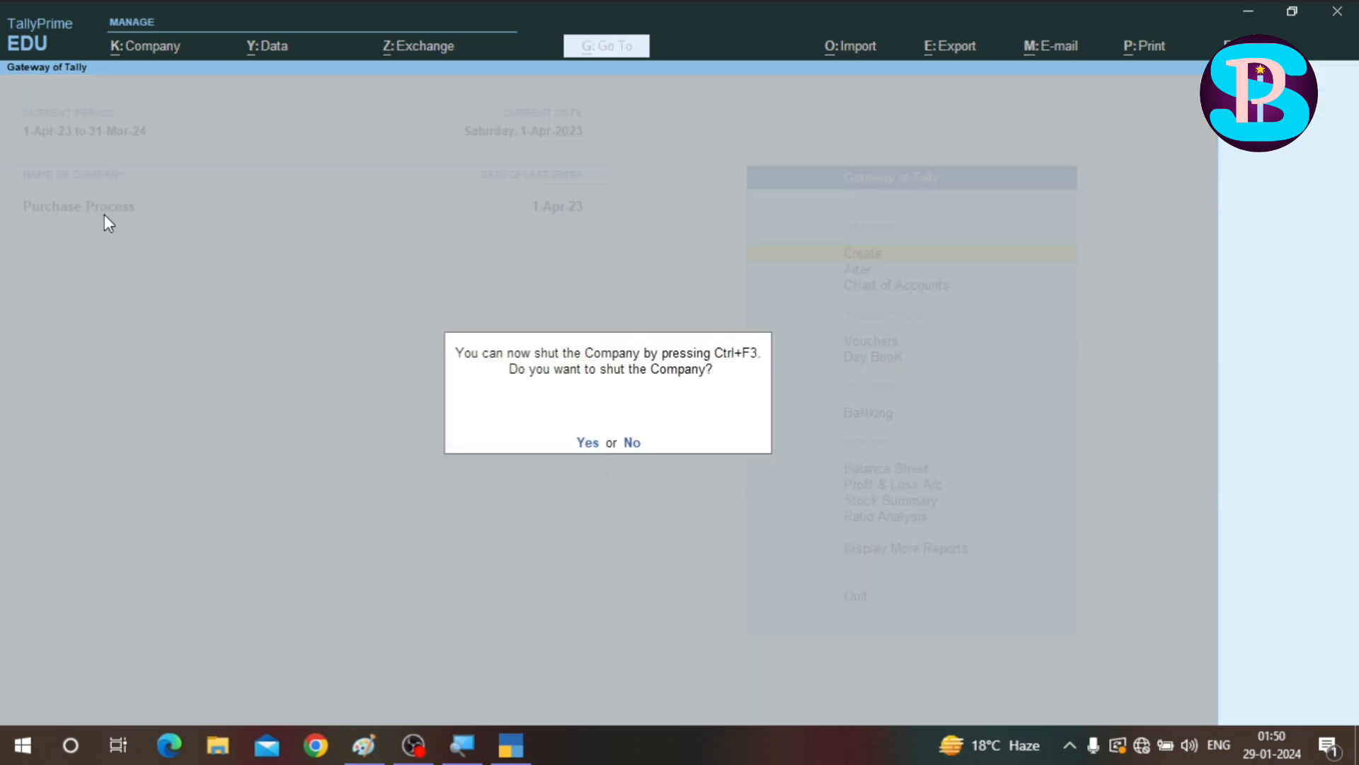
{"action": "key", "text": "y"}
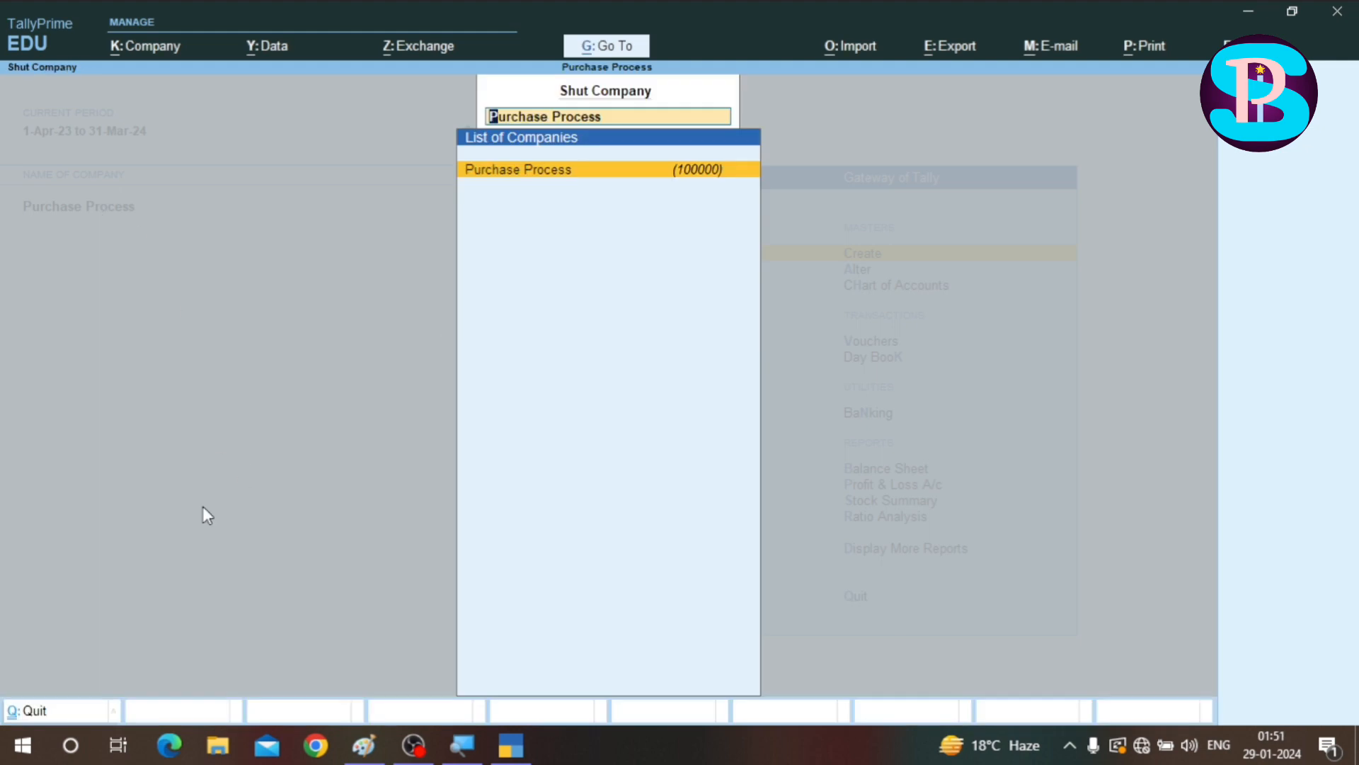
{"action": "key", "text": "Return"}
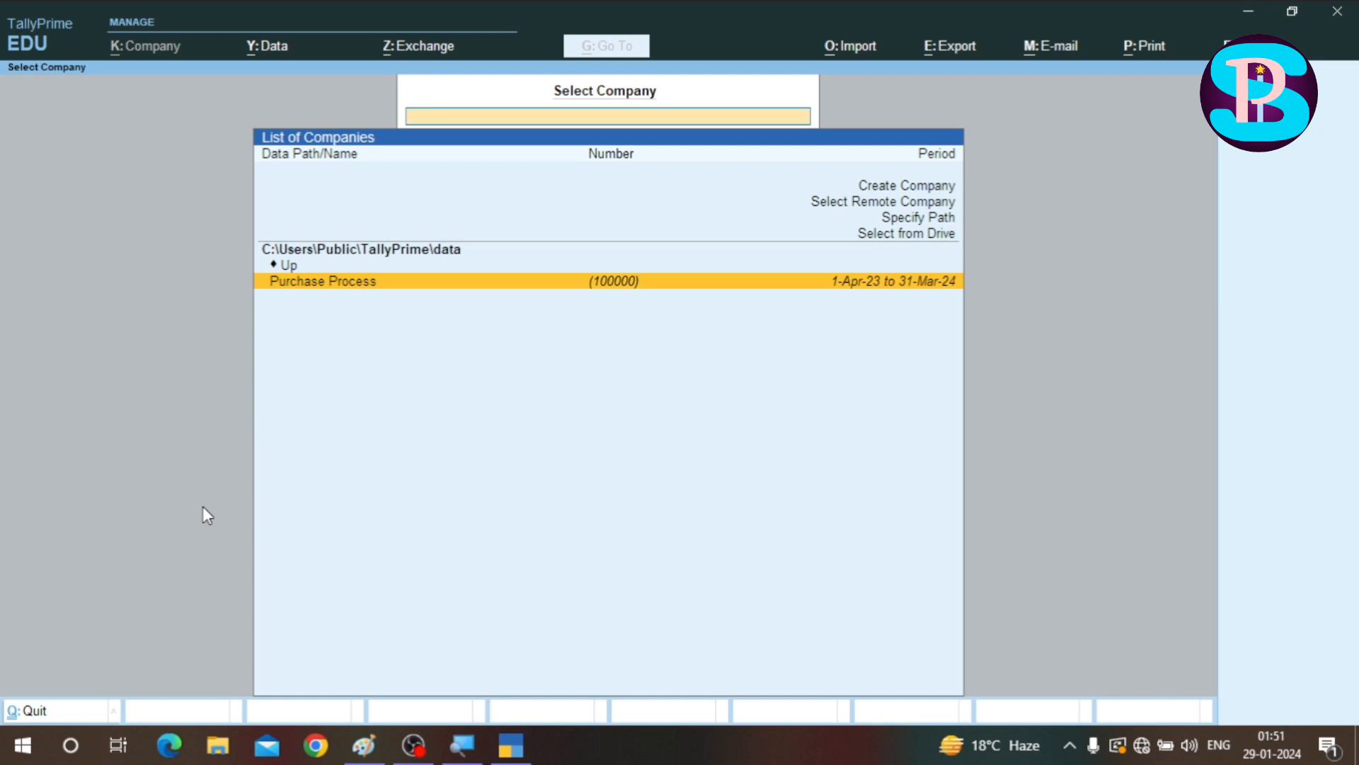
- Begin creating a new company and name it Sales Voucher
{"action": "key", "text": "Up"}
{"action": "key", "text": "Up"}
{"action": "key", "text": "Up"}
{"action": "key", "text": "Up"}
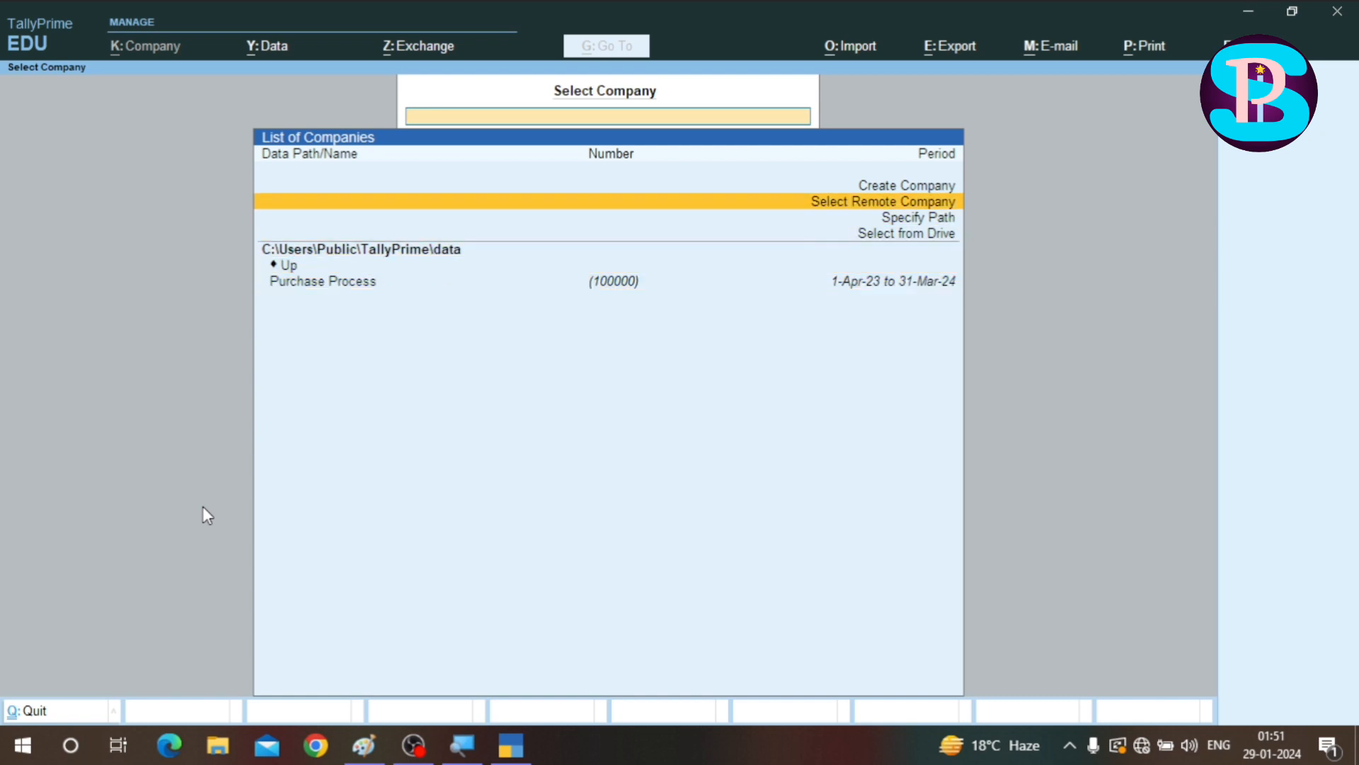
{"action": "key", "text": "Up"}
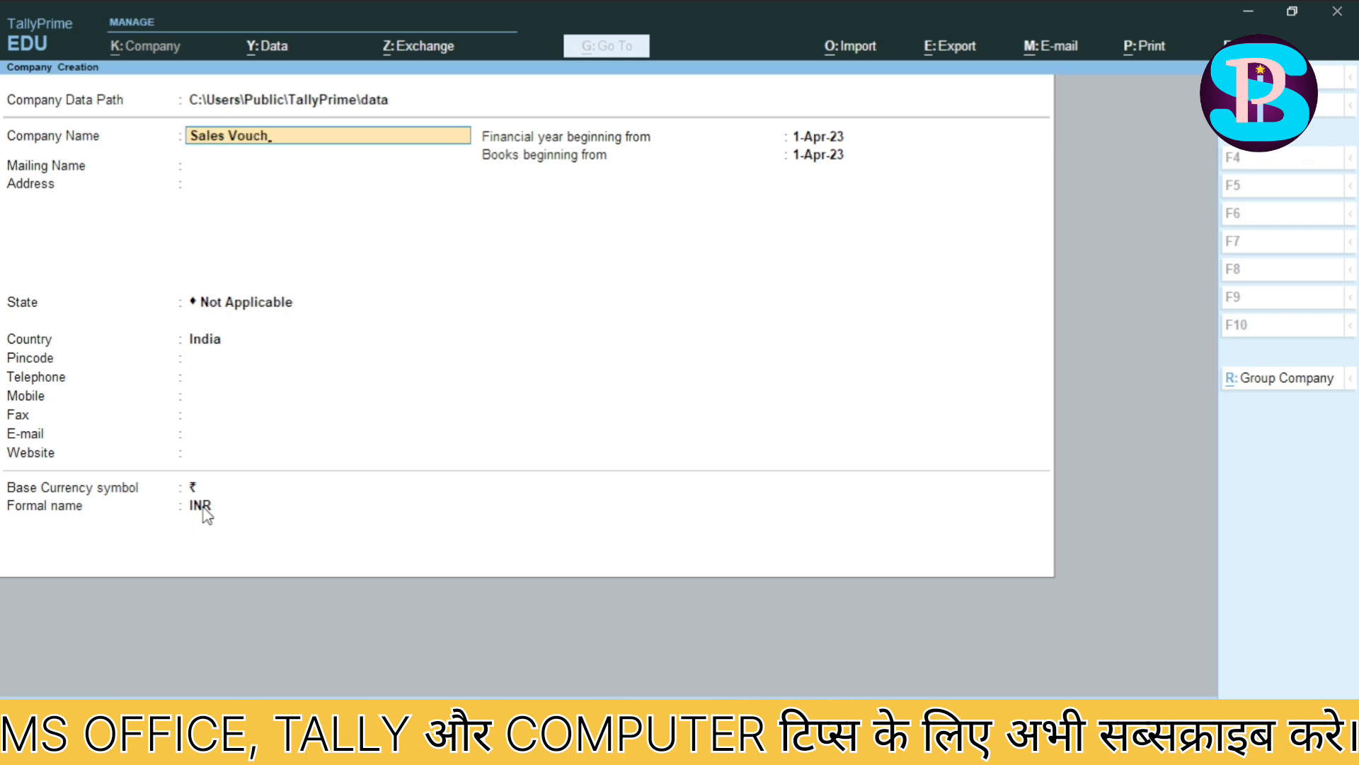
{"action": "key", "text": "Return"}
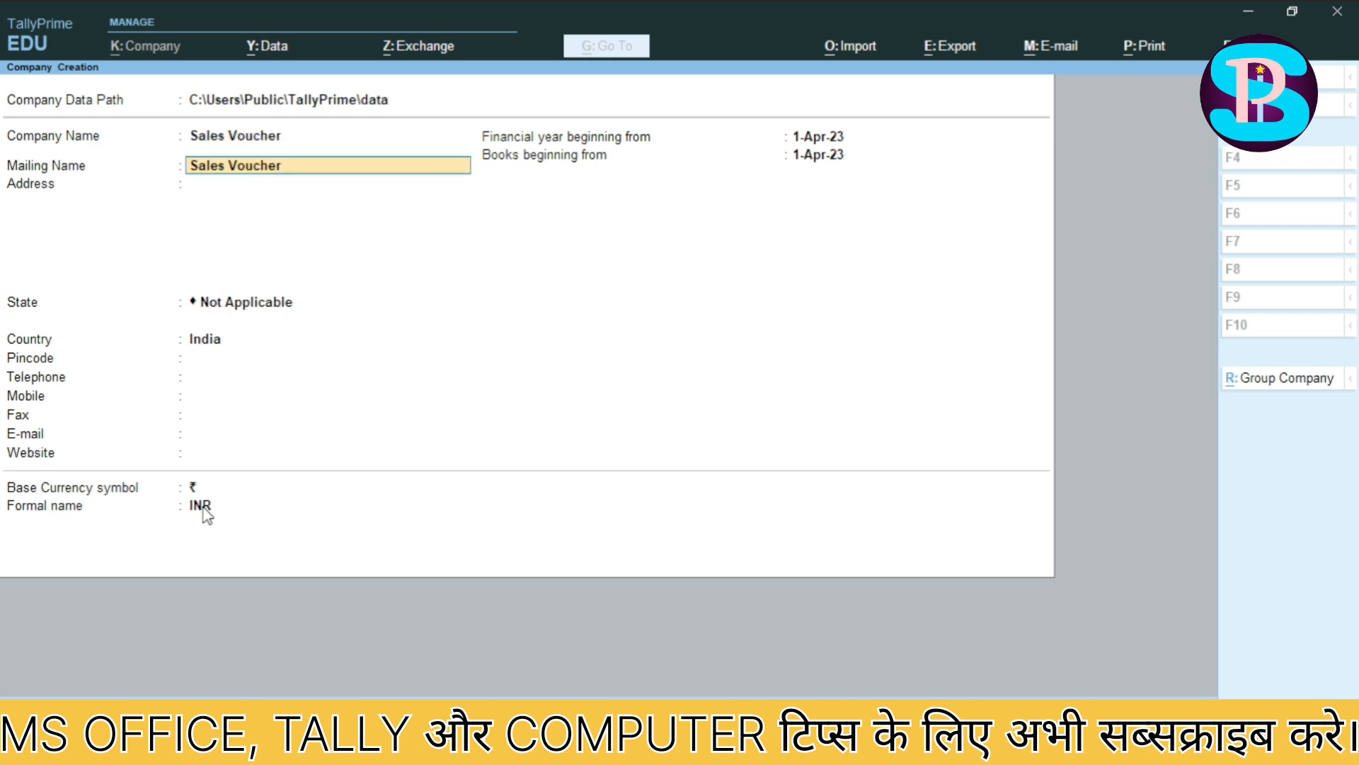
- Keep Sales Voucher as the mailing name, set the country to India and the state to Bihar, and save the company
{"action": "key", "text": "Return"}
{"action": "key", "text": "Return"}
{"action": "key", "text": "Return"}
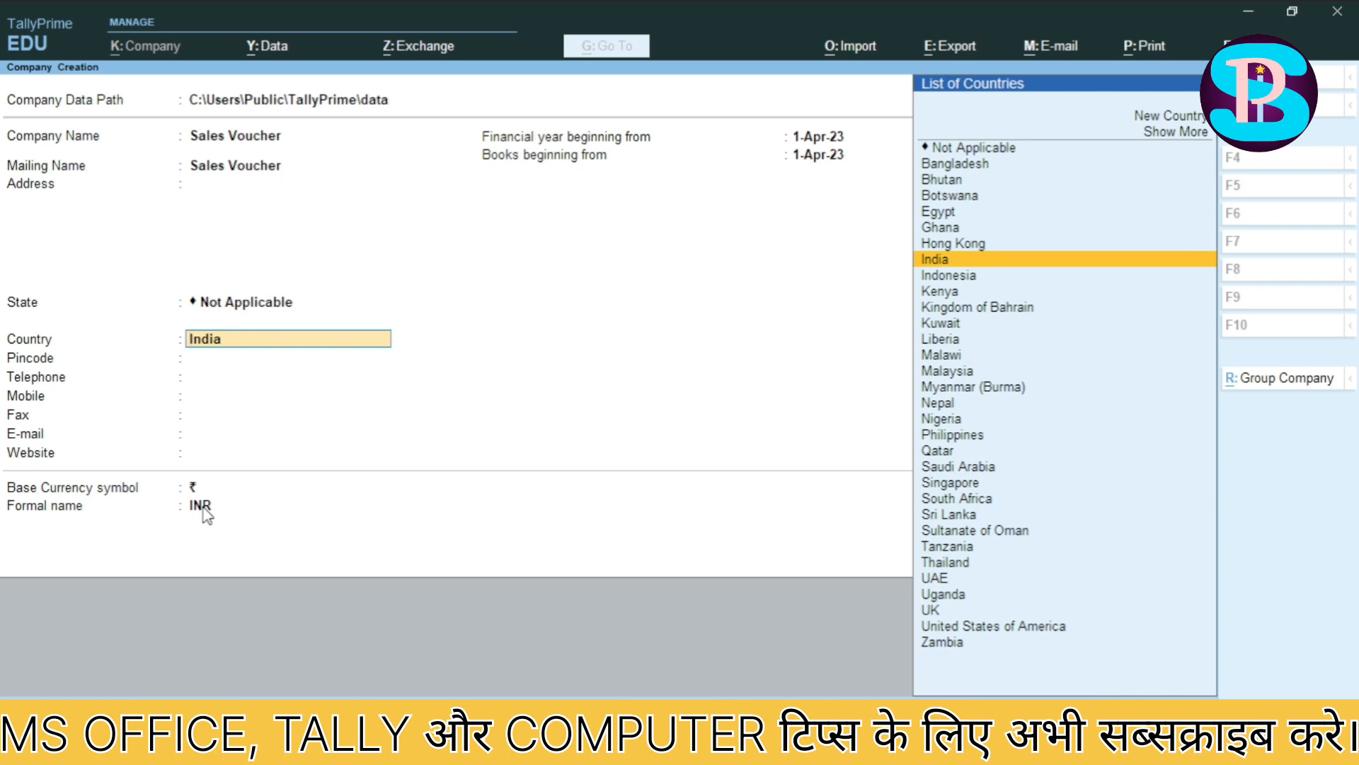
{"action": "key", "text": "Return"}
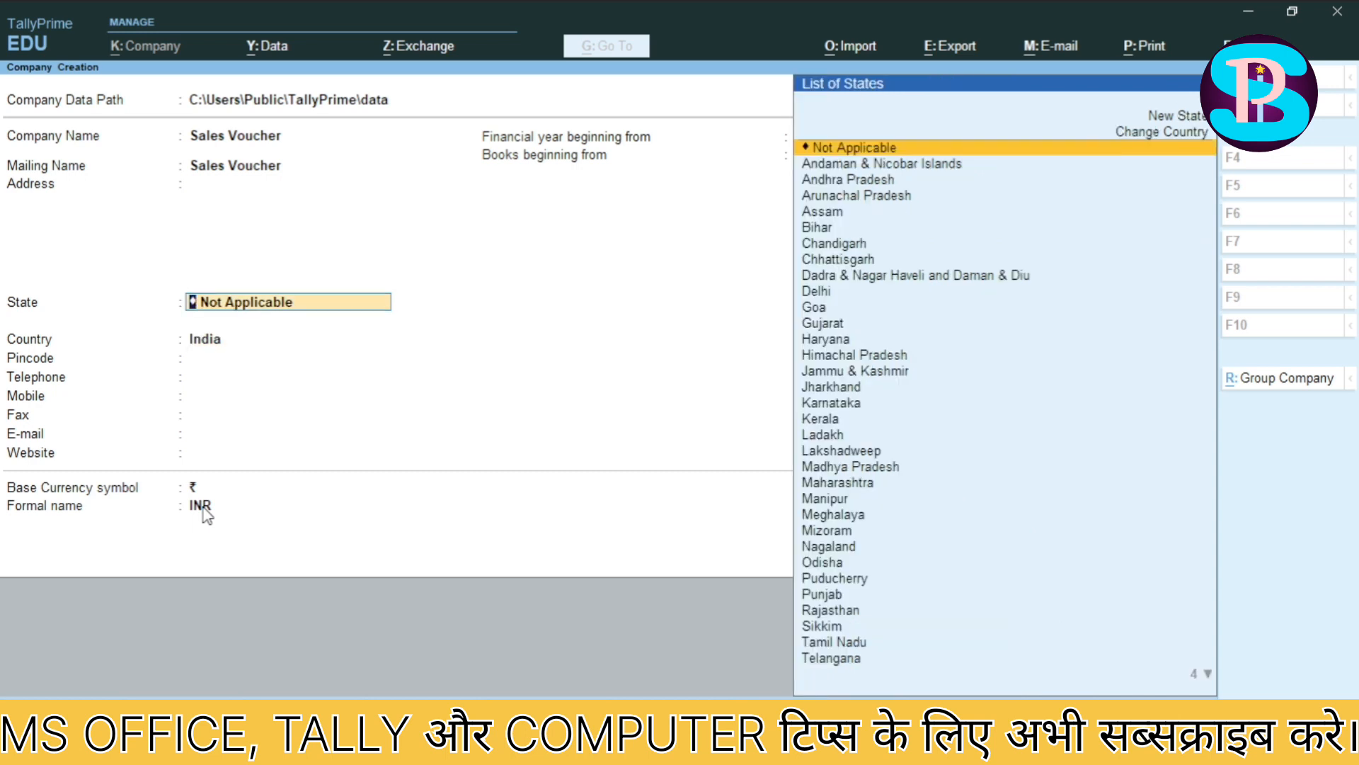
{"action": "type", "text": "Bi"}
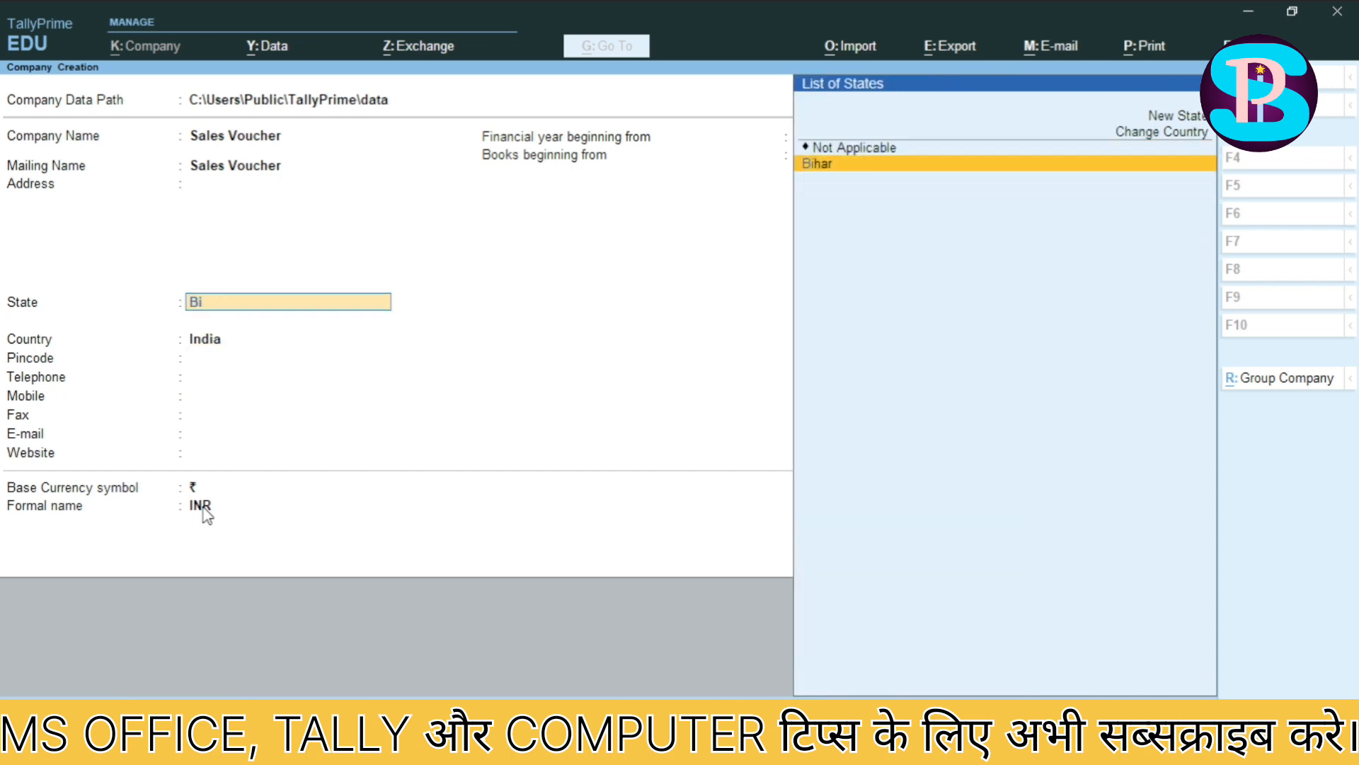
{"action": "key", "text": "Return"}
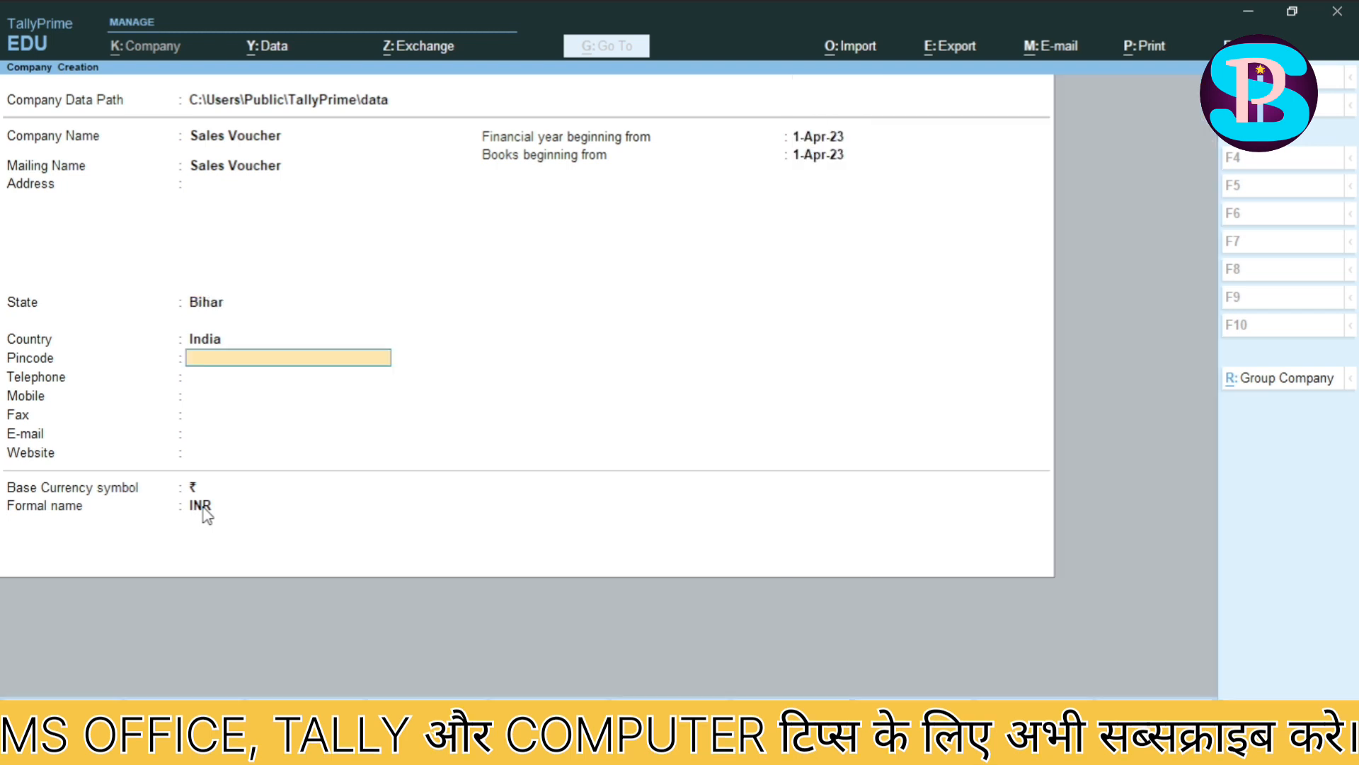
{"action": "left_click", "coordinate": [201, 505]}
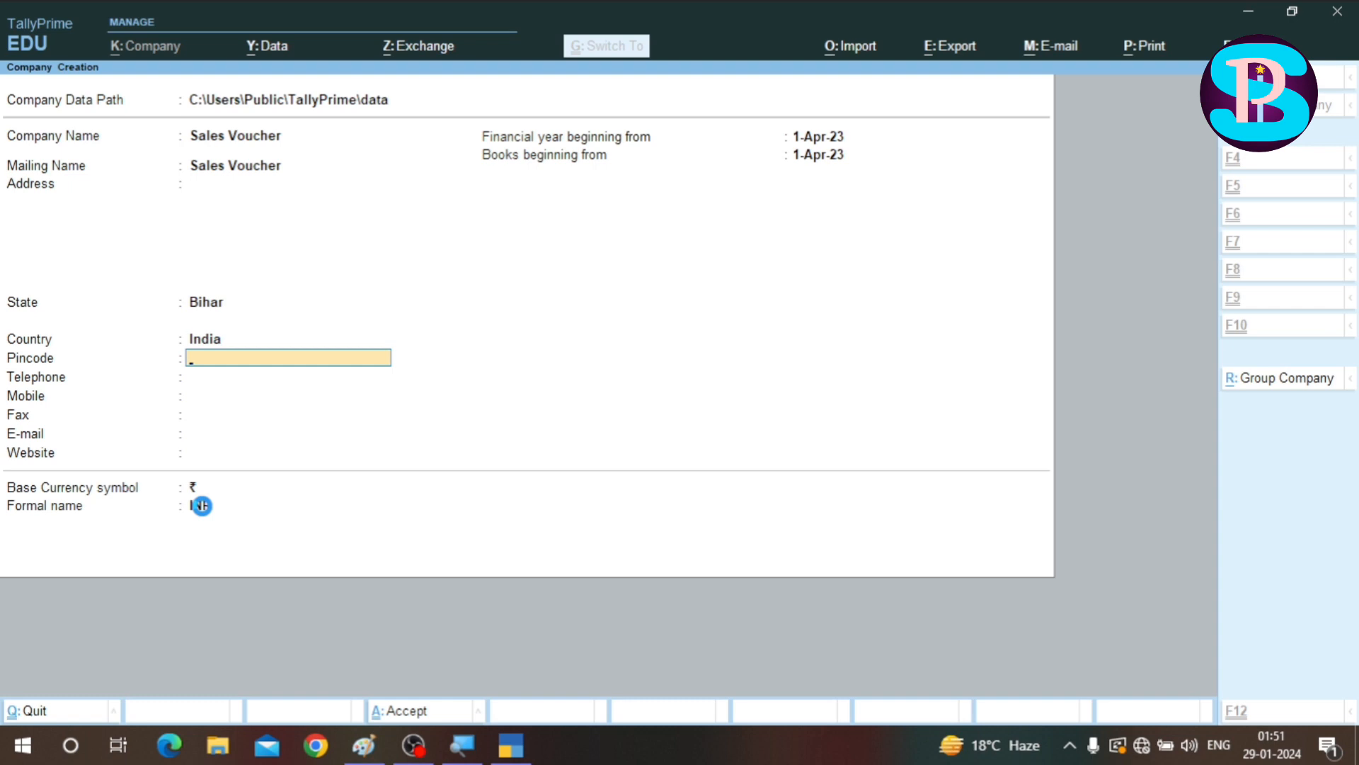
{"action": "key", "text": "ctrl+a"}
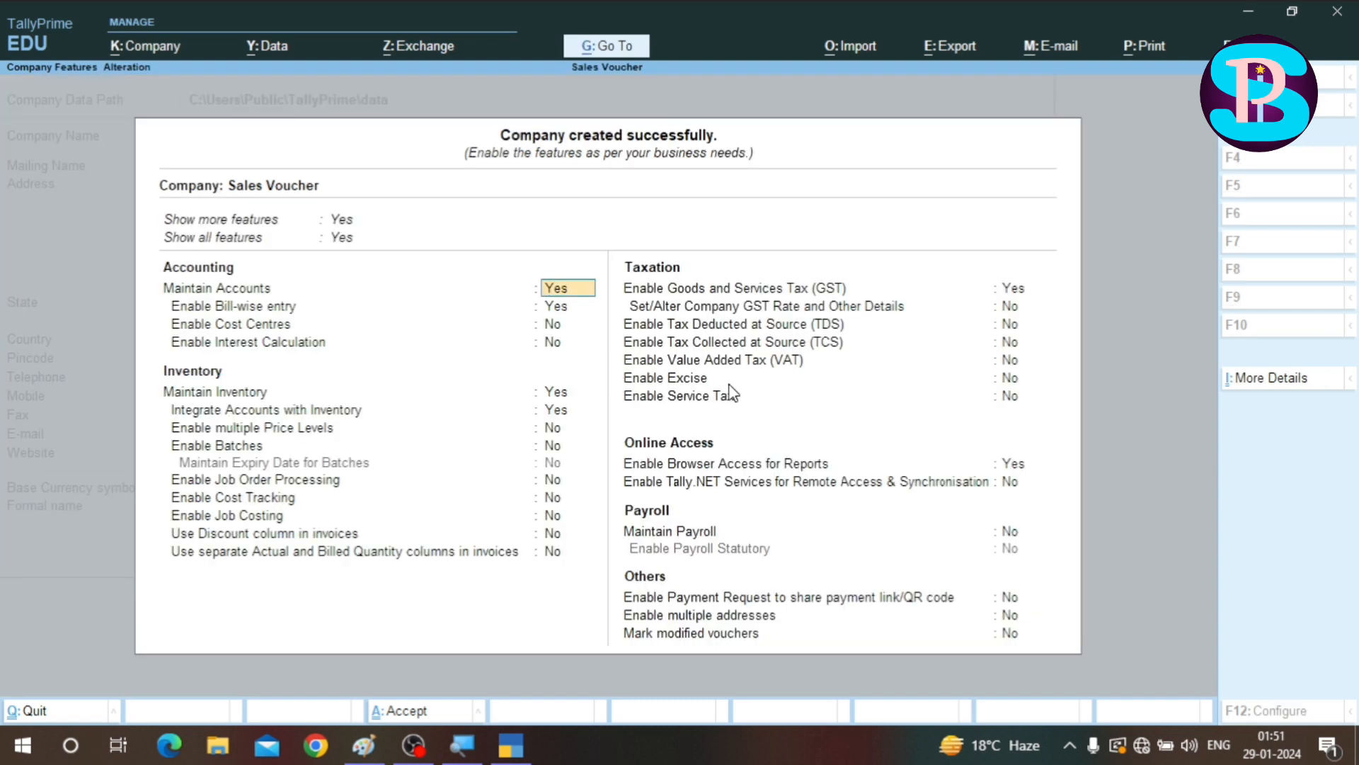
- Disable Goods and Services Tax (GST) for the Sales Voucher company and save its features
{"action": "left_click", "coordinate": [1022, 296]}
{"action": "type", "text": "n"}
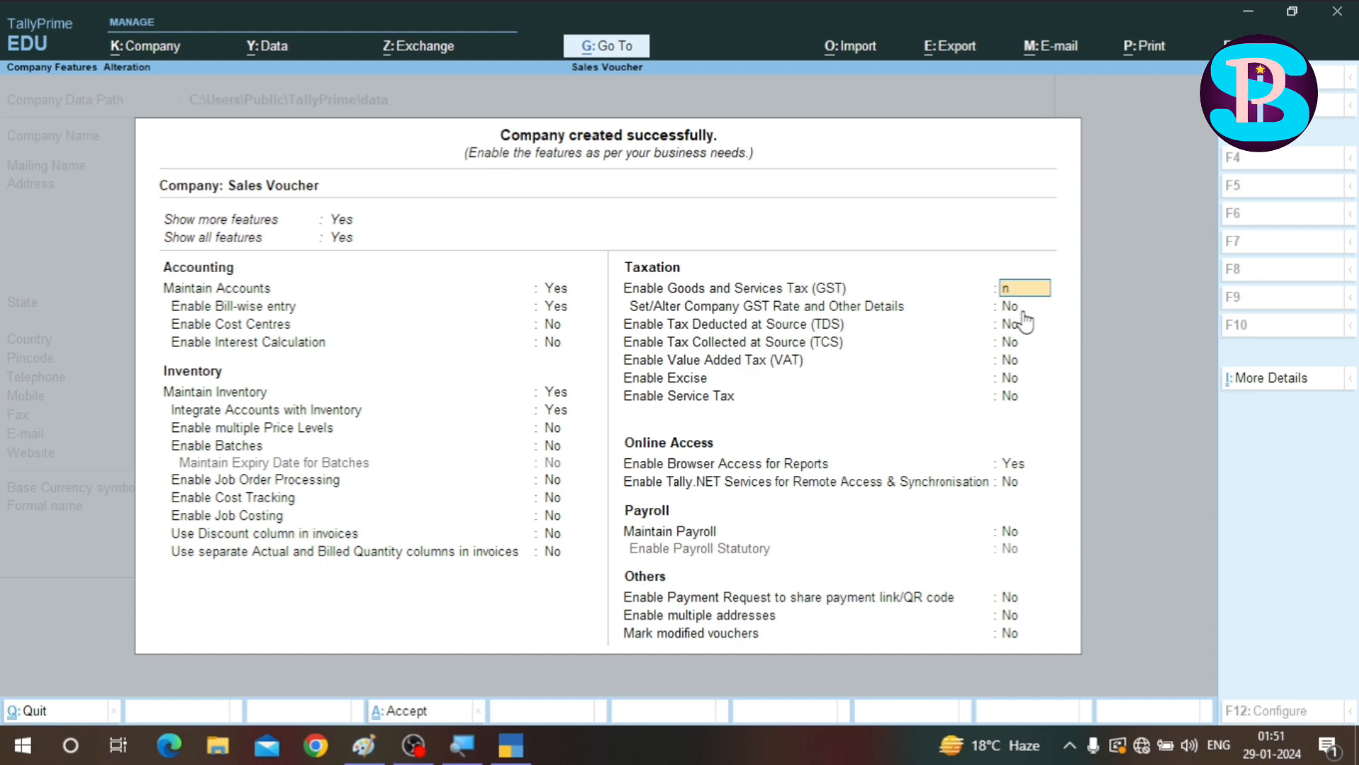
{"action": "key", "text": "Return"}
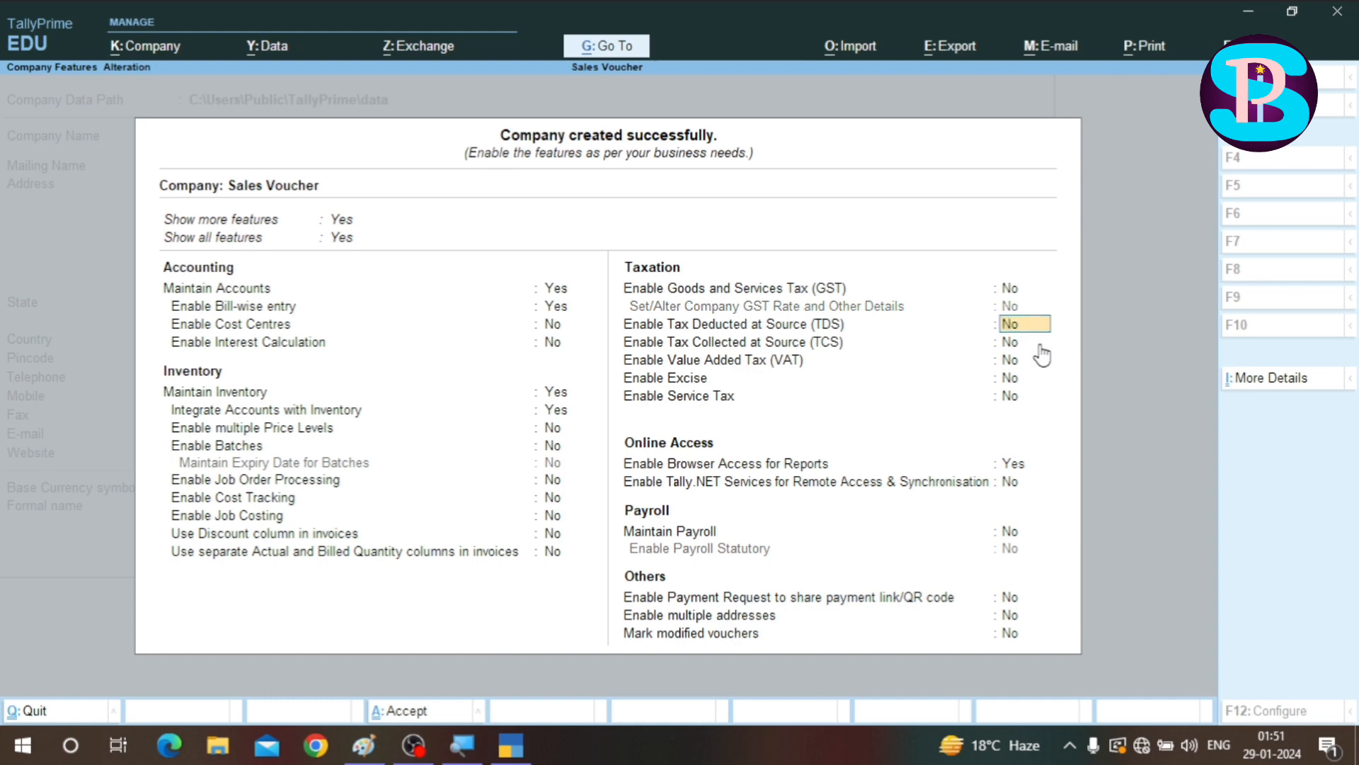
{"action": "key", "text": "ctrl+a"}
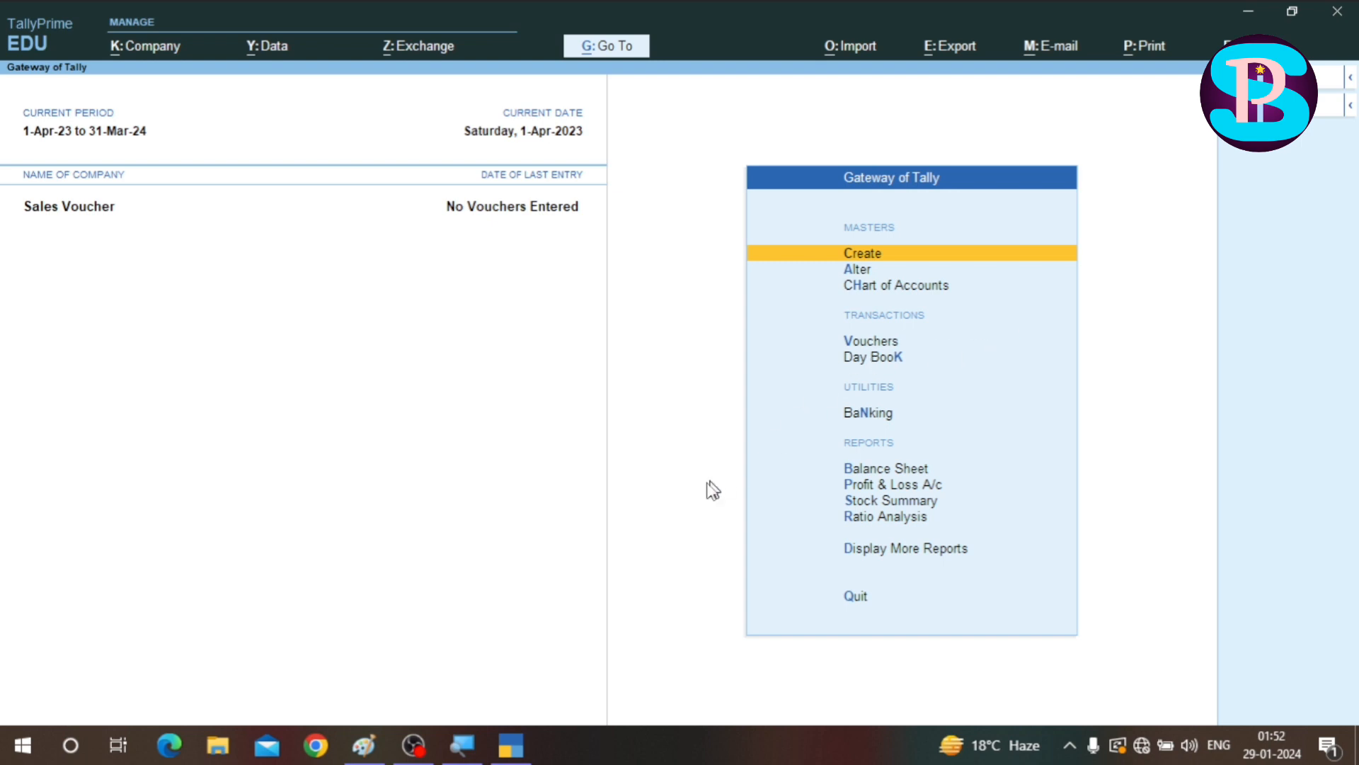
- In Paint, underline "sales order", "Delivery Note", "Rejection" and "Credit Note" in red in the exercise's Note lines
{"action": "left_click", "coordinate": [364, 744]}
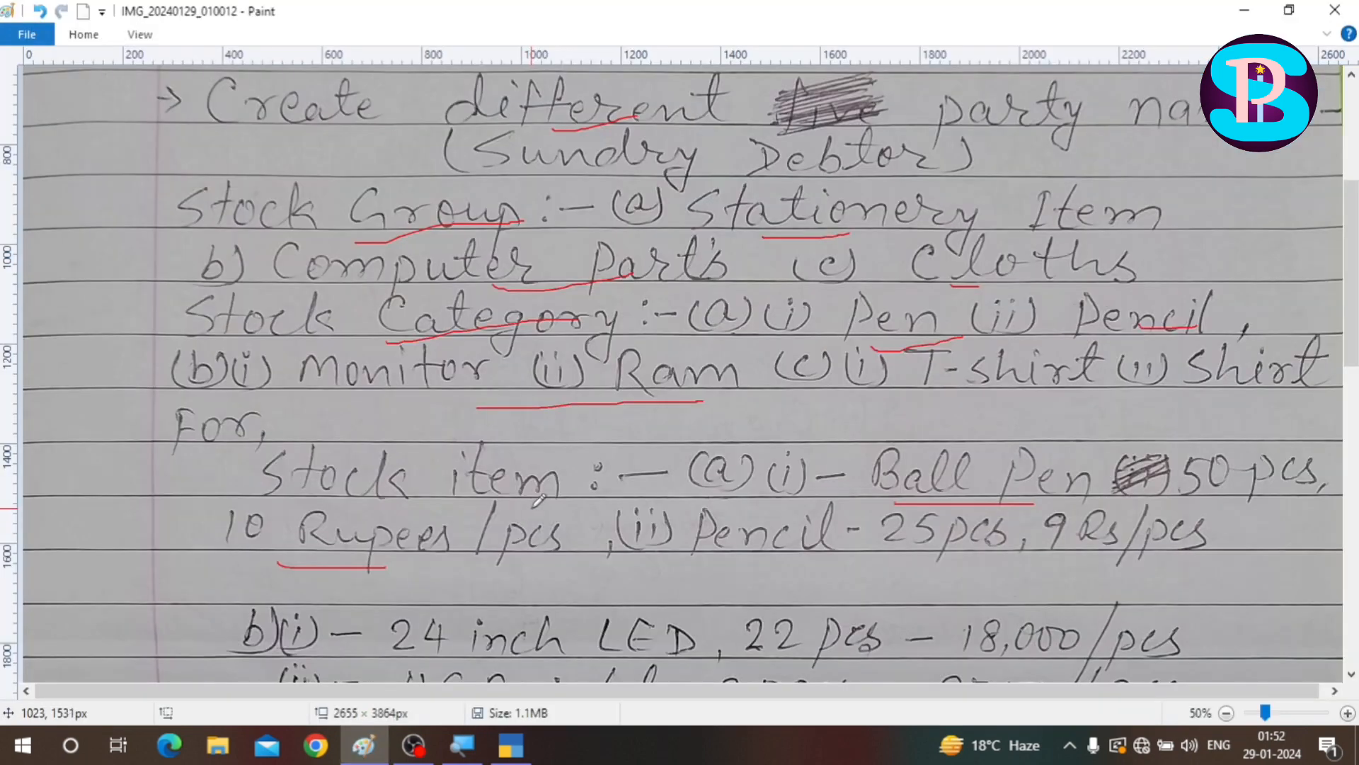
{"action": "scroll", "coordinate": [504, 390], "scroll_direction": "down", "scroll_amount": 10}
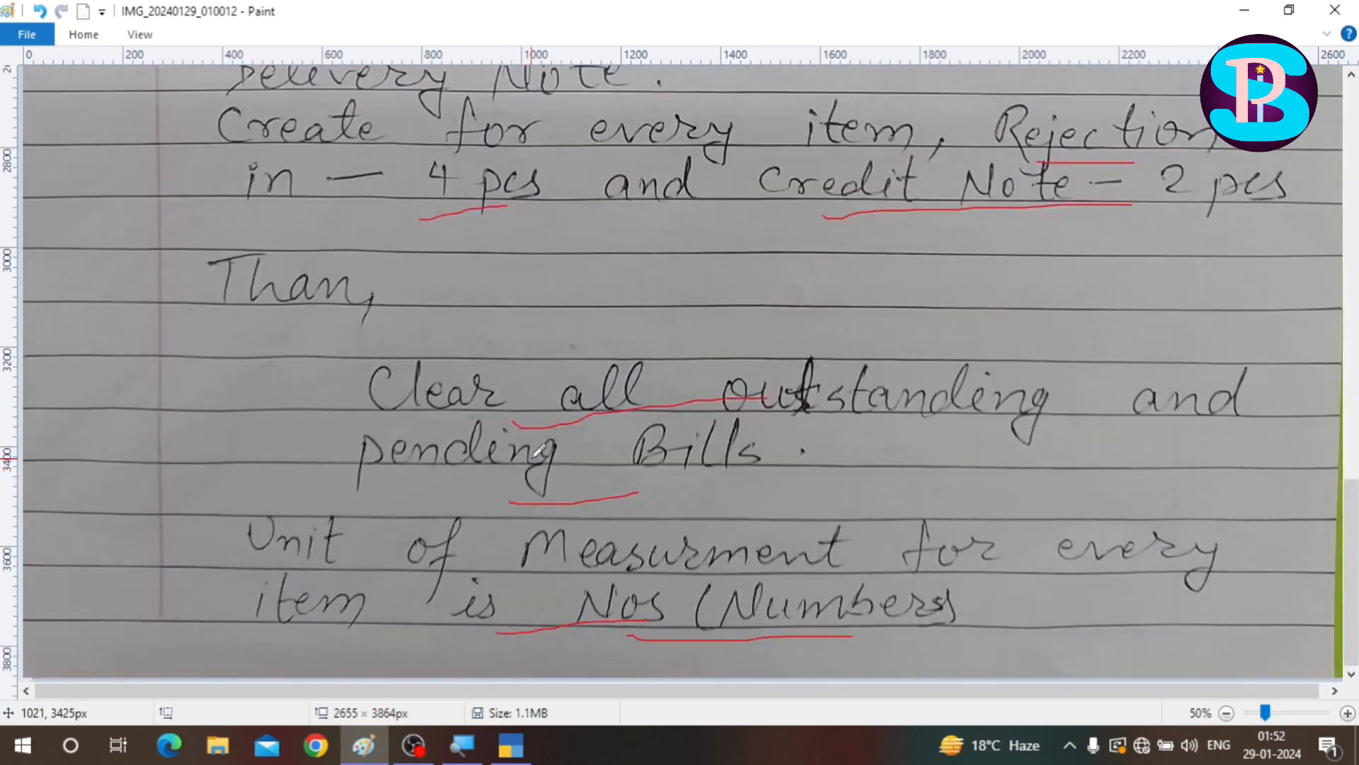
{"action": "scroll", "coordinate": [538, 450], "scroll_direction": "up", "scroll_amount": 2}
{"action": "scroll", "coordinate": [538, 451], "scroll_direction": "down", "scroll_amount": 2}
{"action": "scroll", "coordinate": [538, 451], "scroll_direction": "up", "scroll_amount": 2}
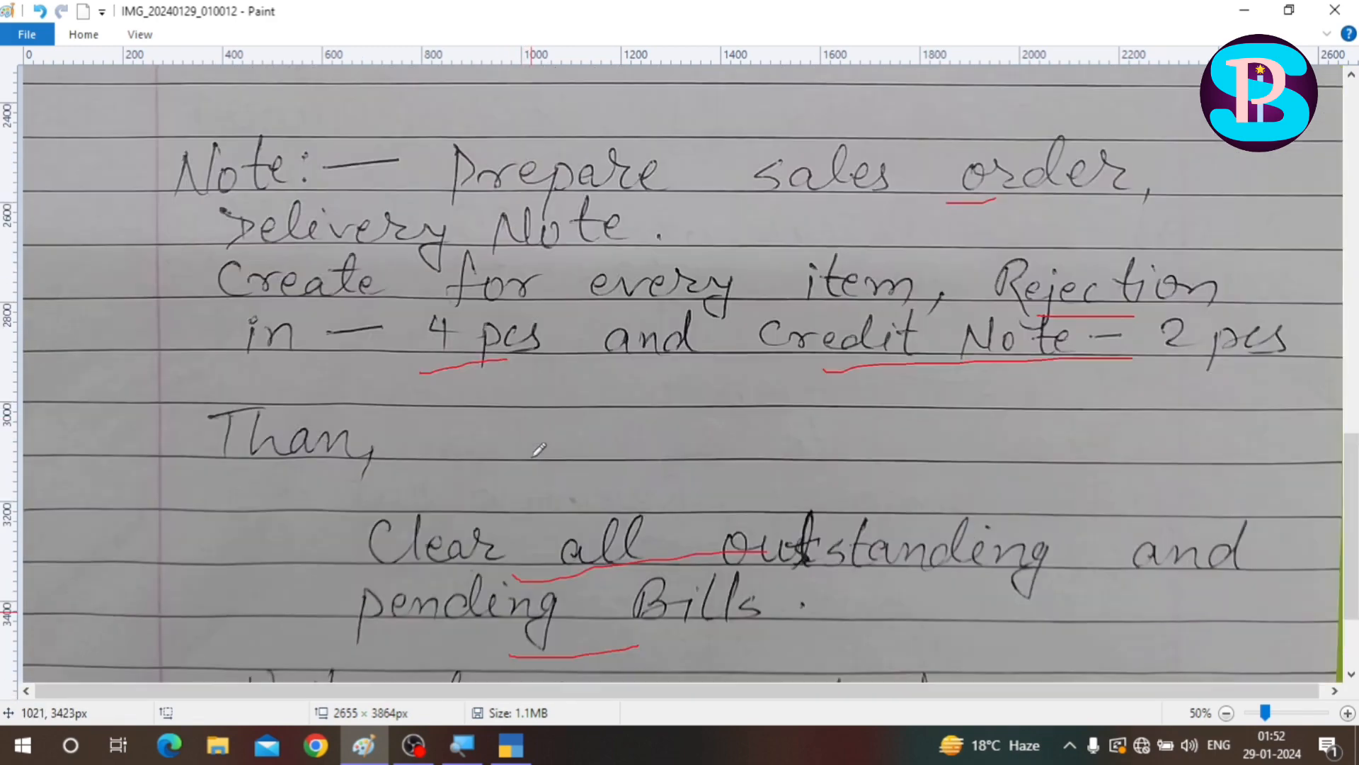
{"action": "left_click_drag", "start_coordinate": [865, 199], "coordinate": [1054, 184]}
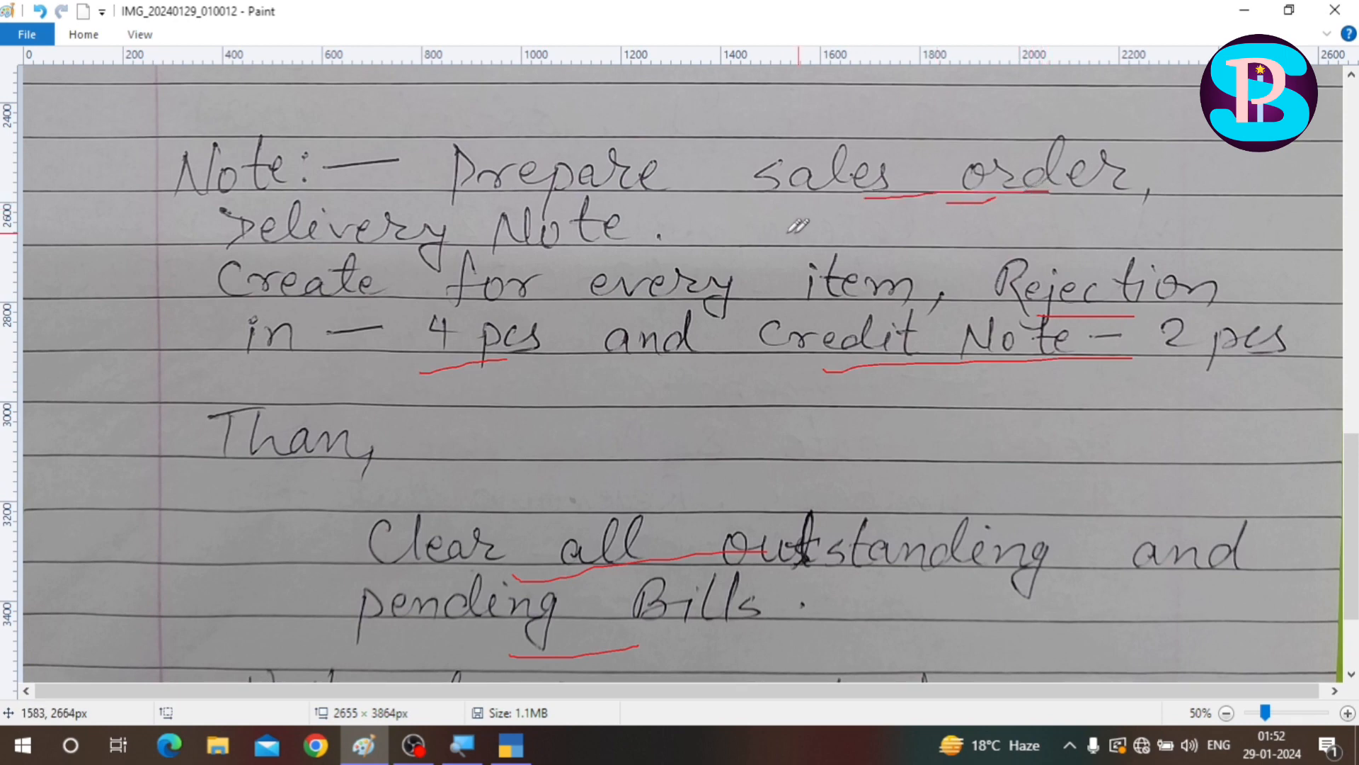
{"action": "left_click_drag", "start_coordinate": [359, 243], "coordinate": [532, 236]}
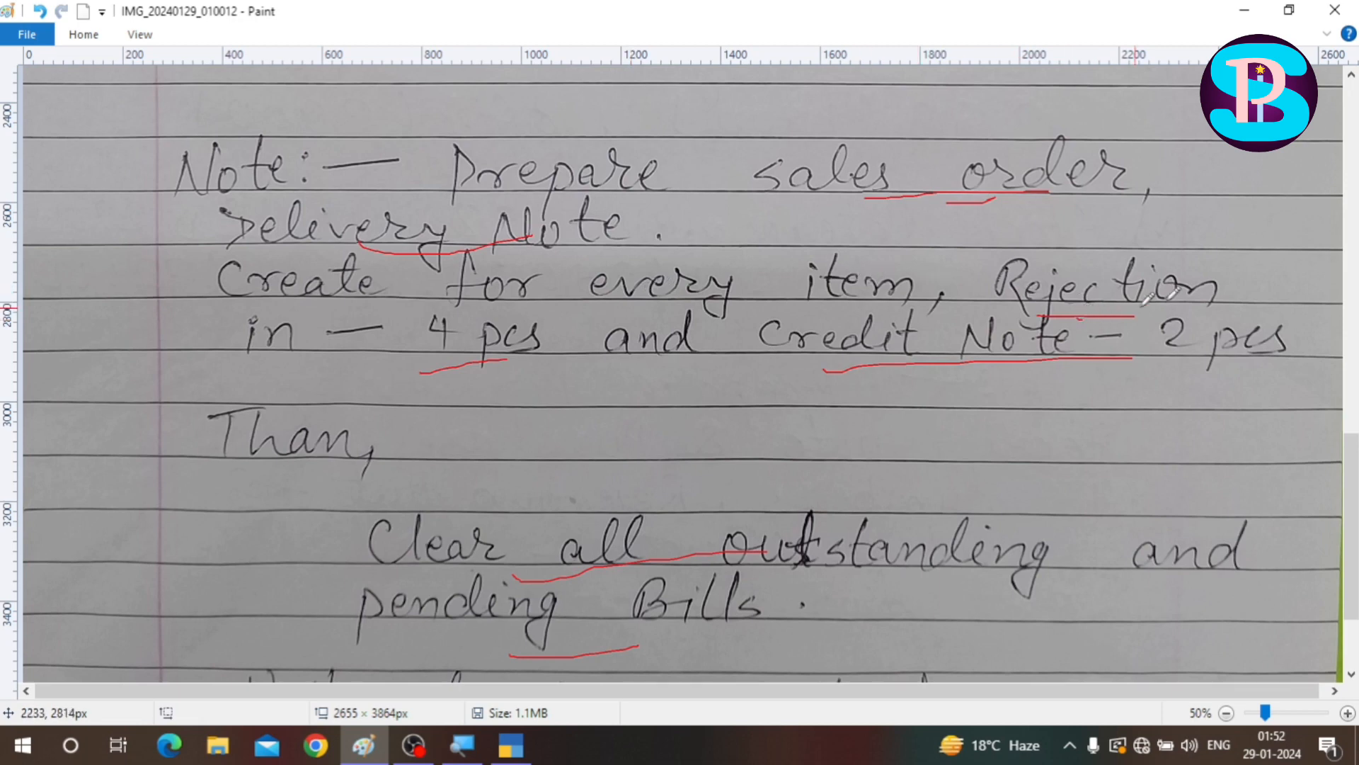
{"action": "left_click_drag", "start_coordinate": [1231, 286], "coordinate": [1078, 318]}
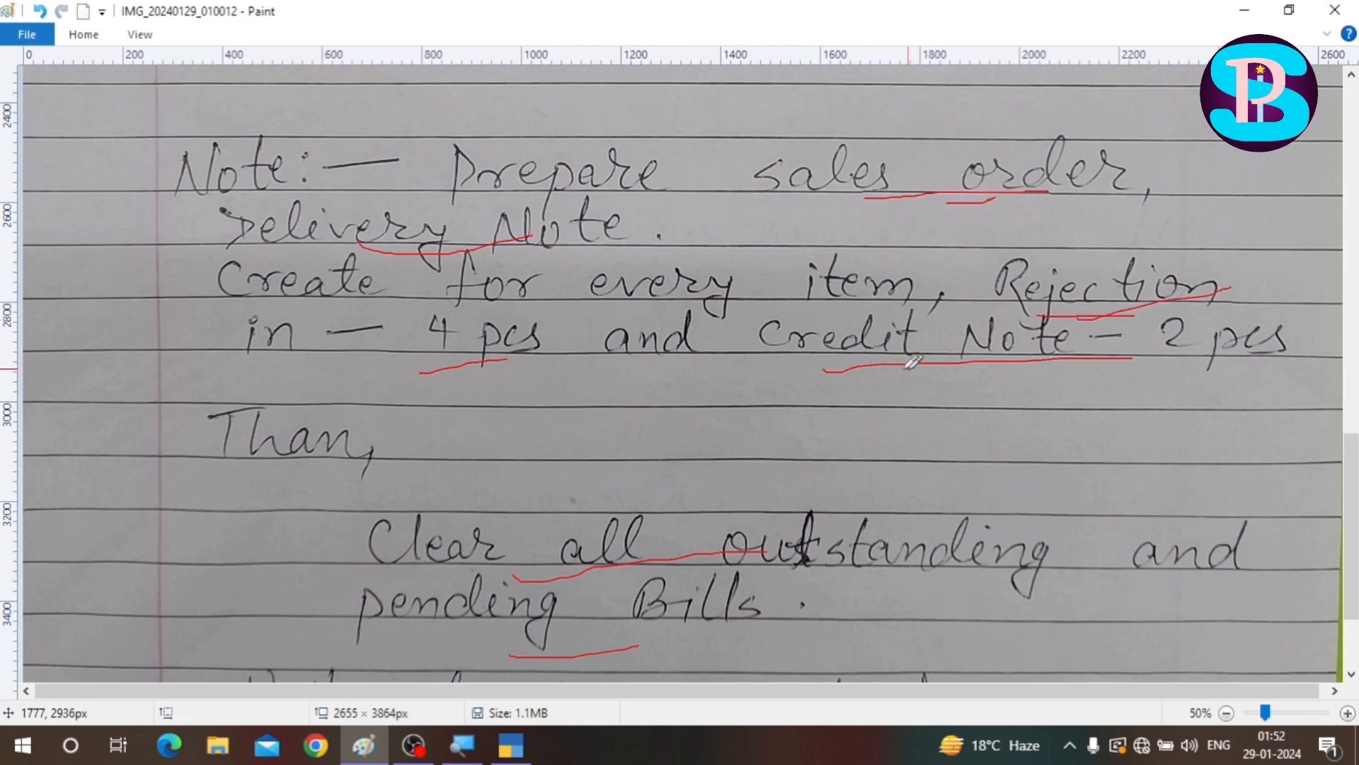
{"action": "left_click_drag", "start_coordinate": [807, 364], "coordinate": [1037, 353]}
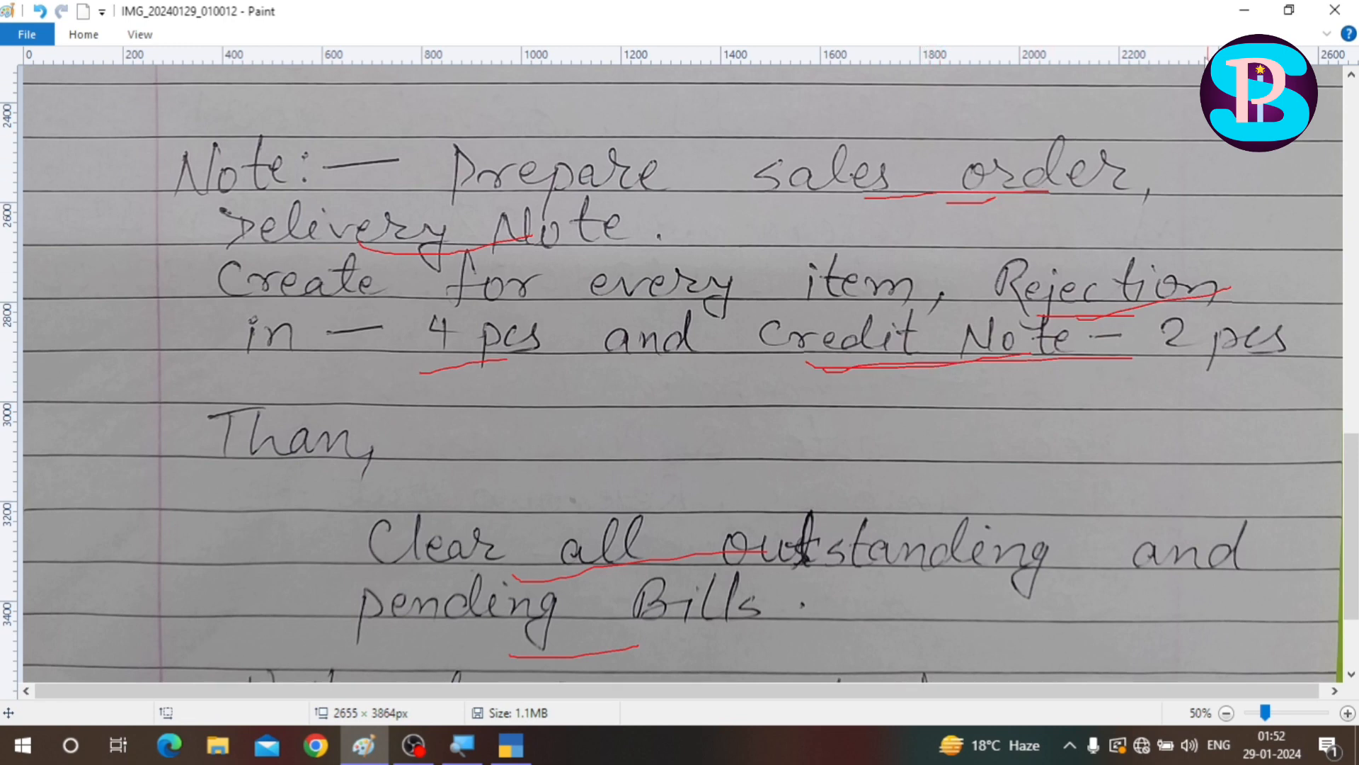
- Return to TallyPrime and open the Sales Order voucher type for alteration
{"action": "left_click", "coordinate": [1235, 11]}
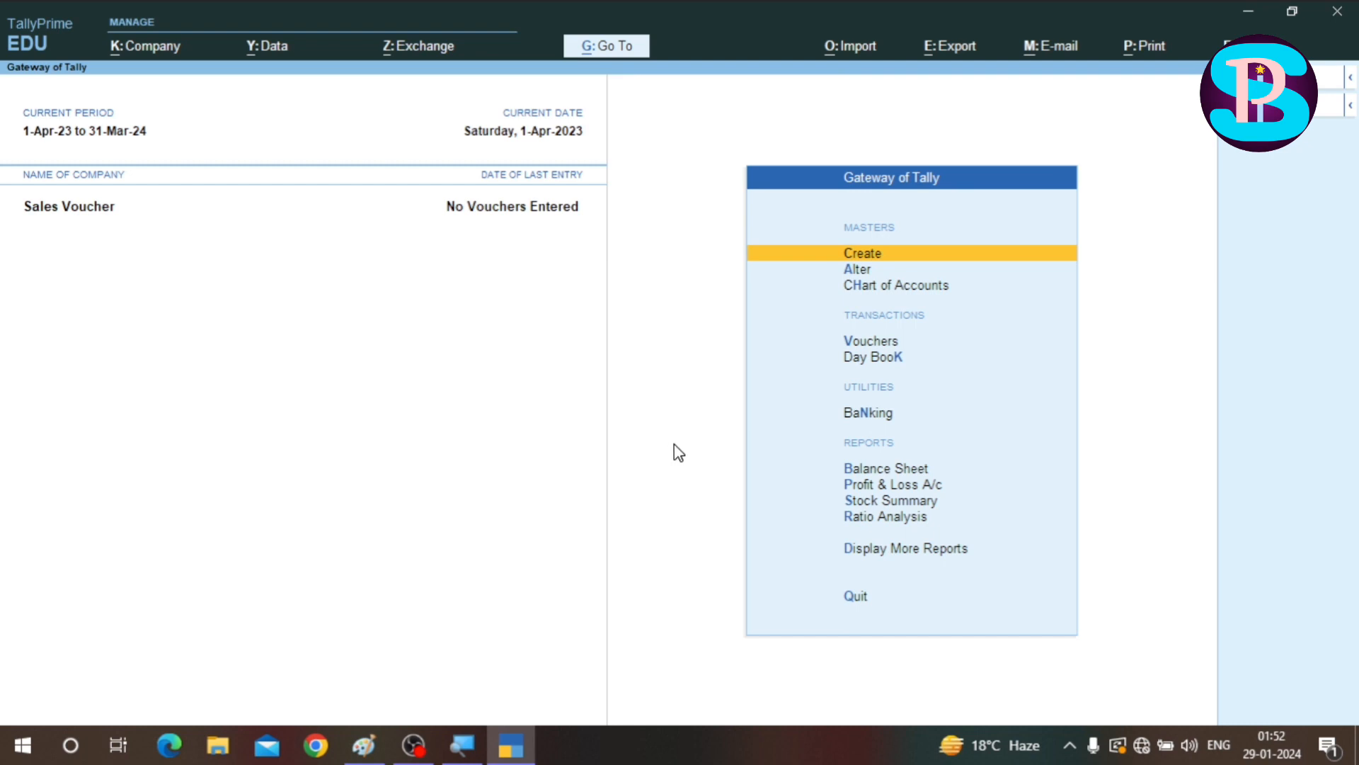
{"action": "key", "text": "Down"}
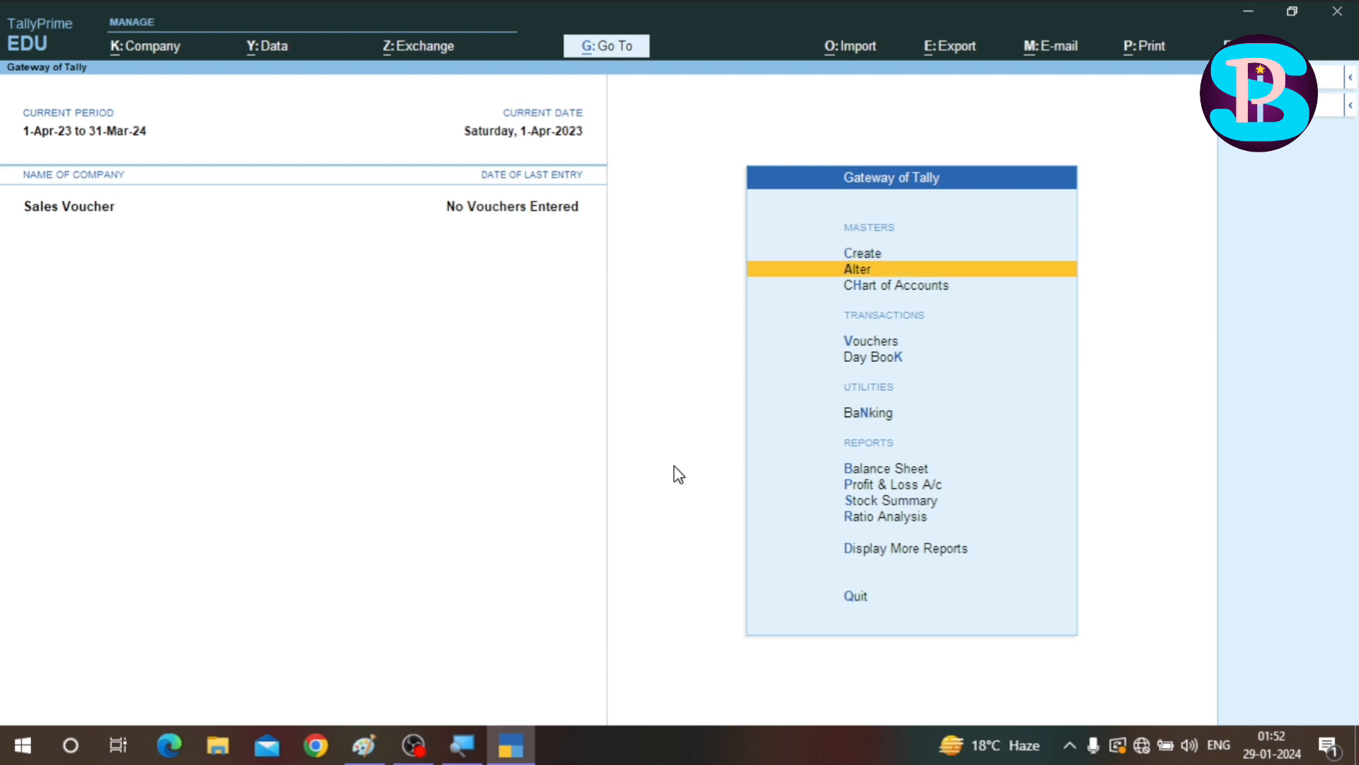
{"action": "key", "text": "Return"}
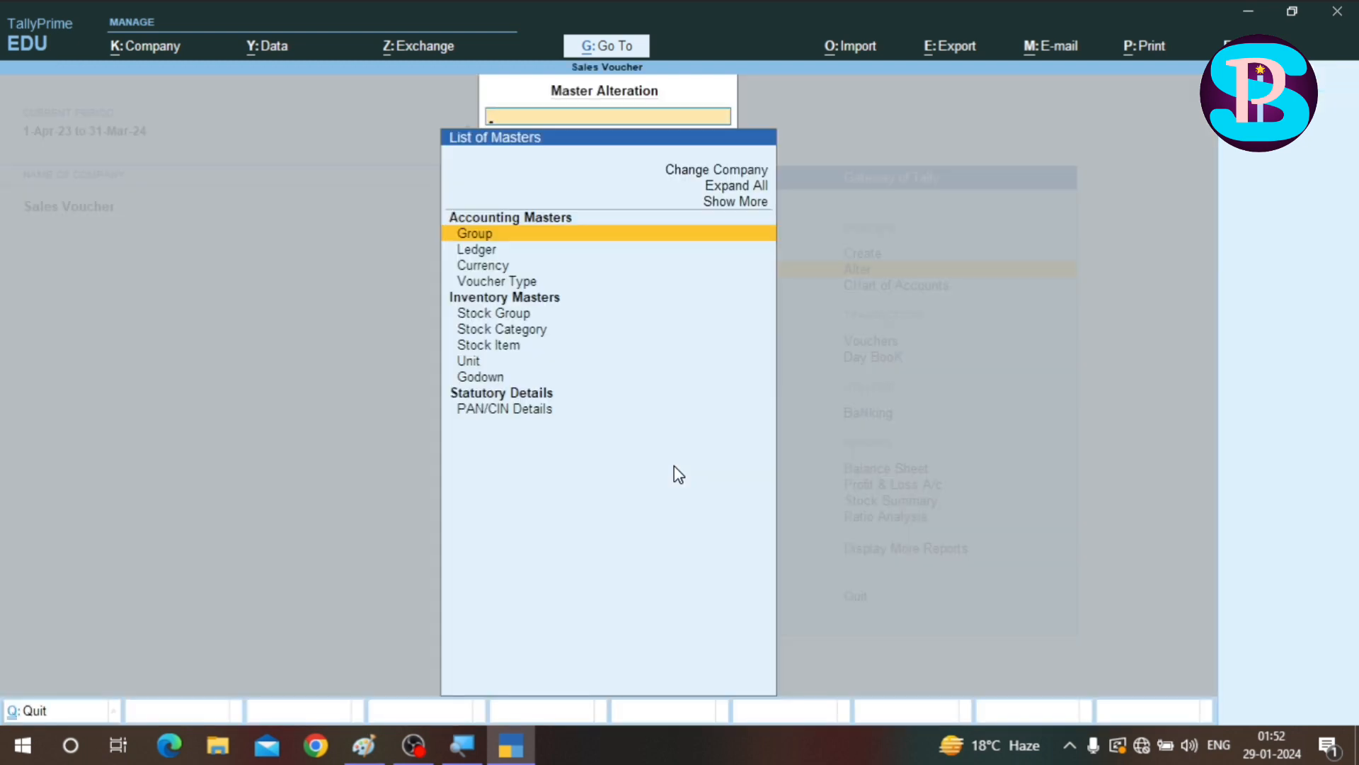
{"action": "key", "text": "Down"}
{"action": "key", "text": "Down"}
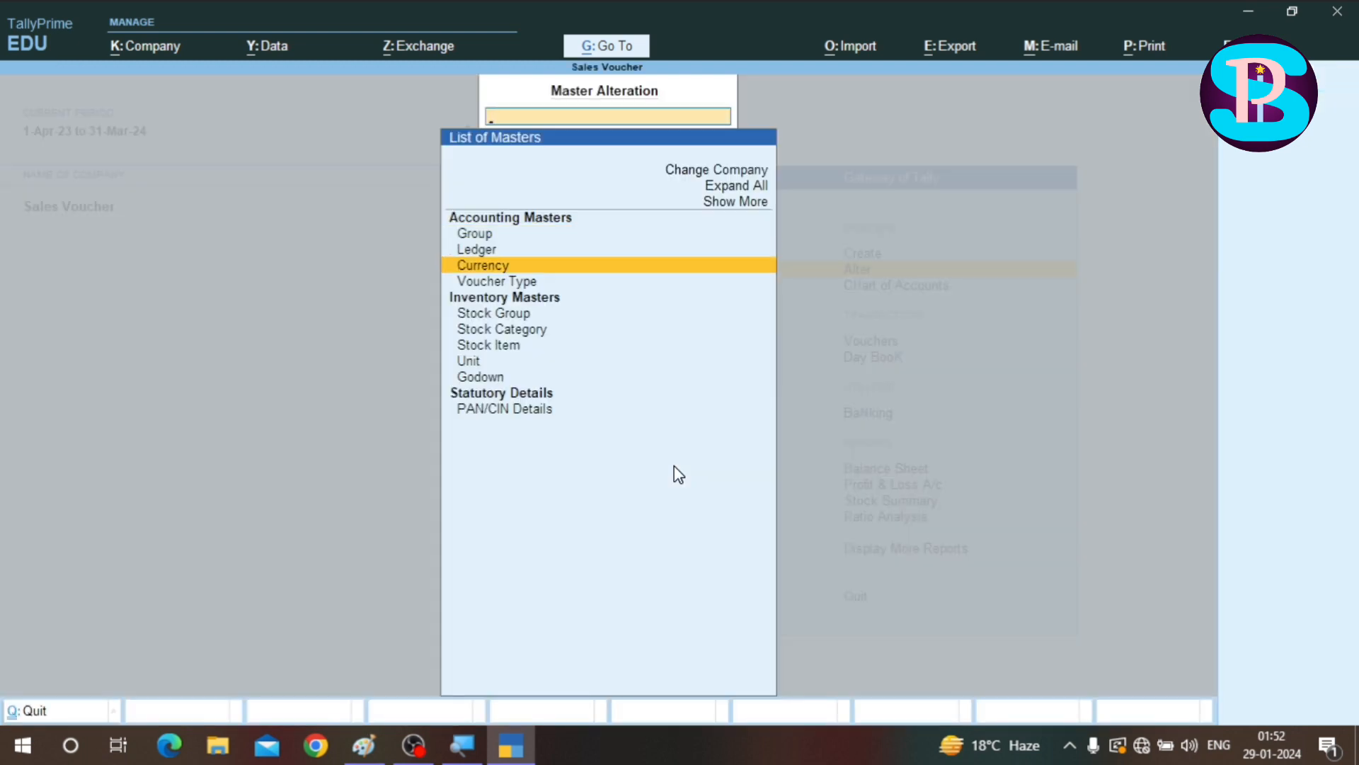
{"action": "key", "text": "Down"}
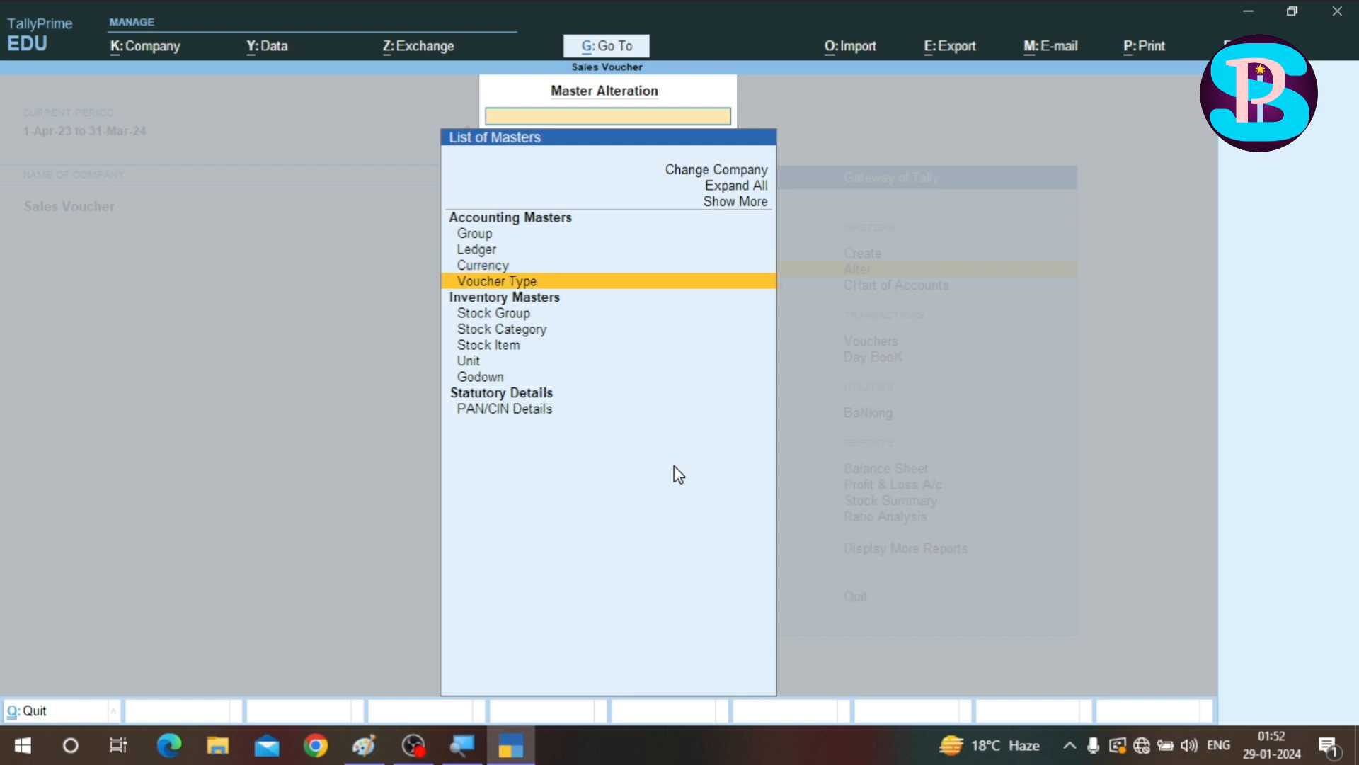
{"action": "key", "text": "Return"}
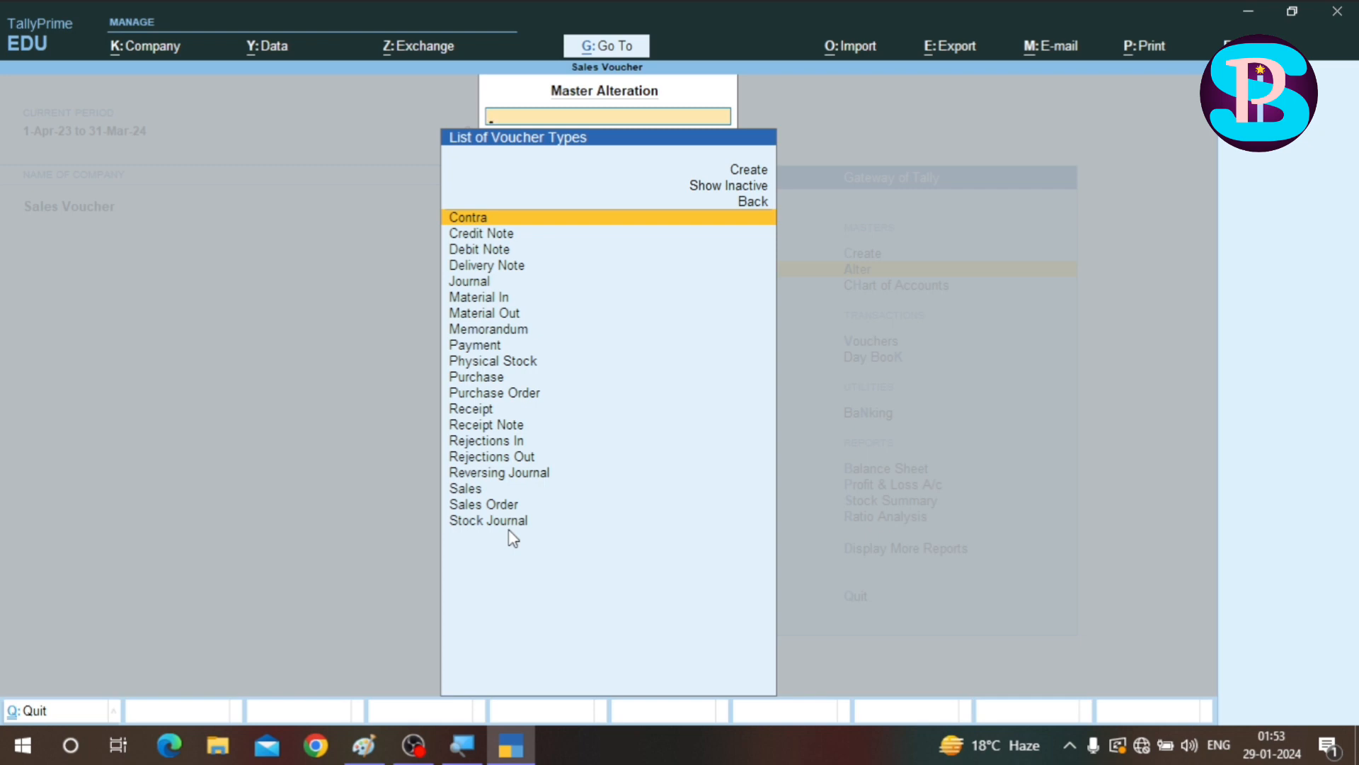
{"action": "type", "text": "Sal"}
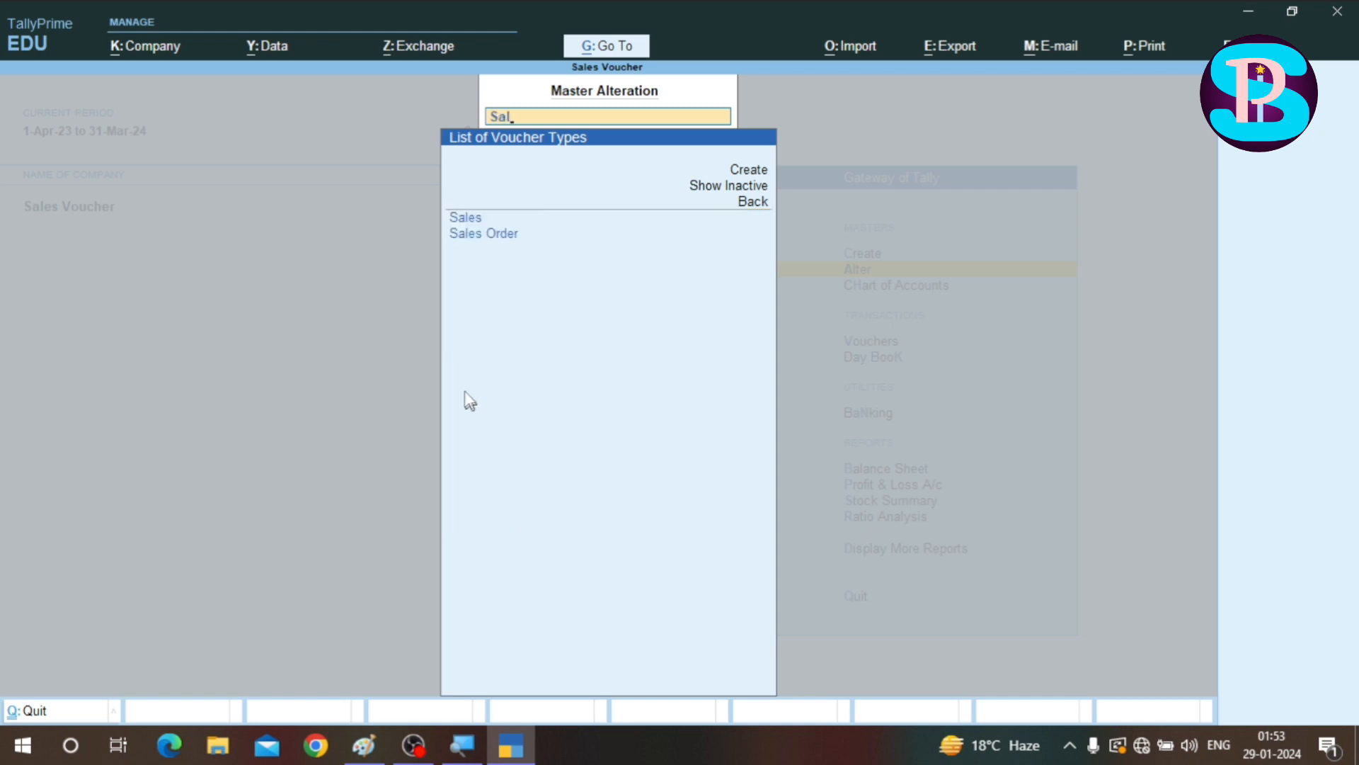
{"action": "left_click", "coordinate": [481, 238]}
{"action": "key", "text": "Return"}
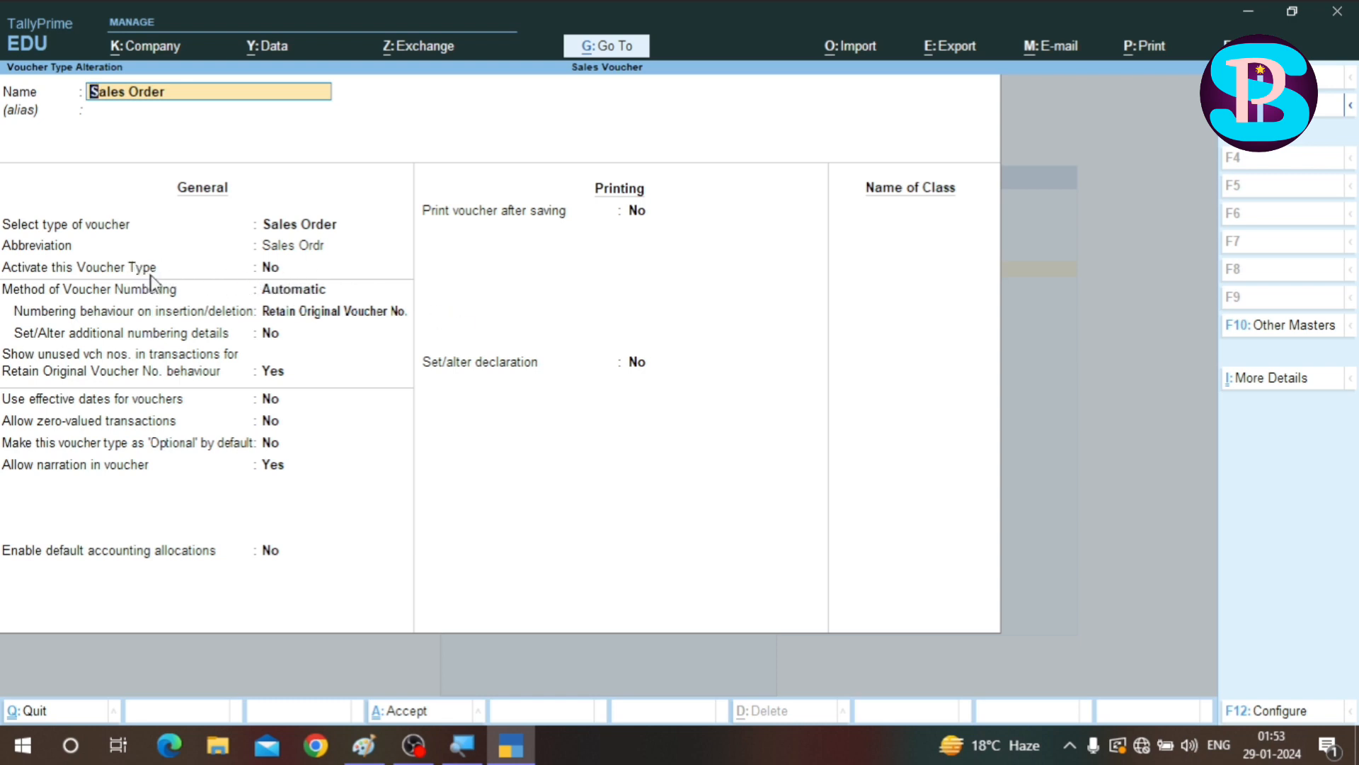
- Activate the Sales Order voucher type and save the change
{"action": "key", "text": "Return"}
{"action": "key", "text": "Return"}
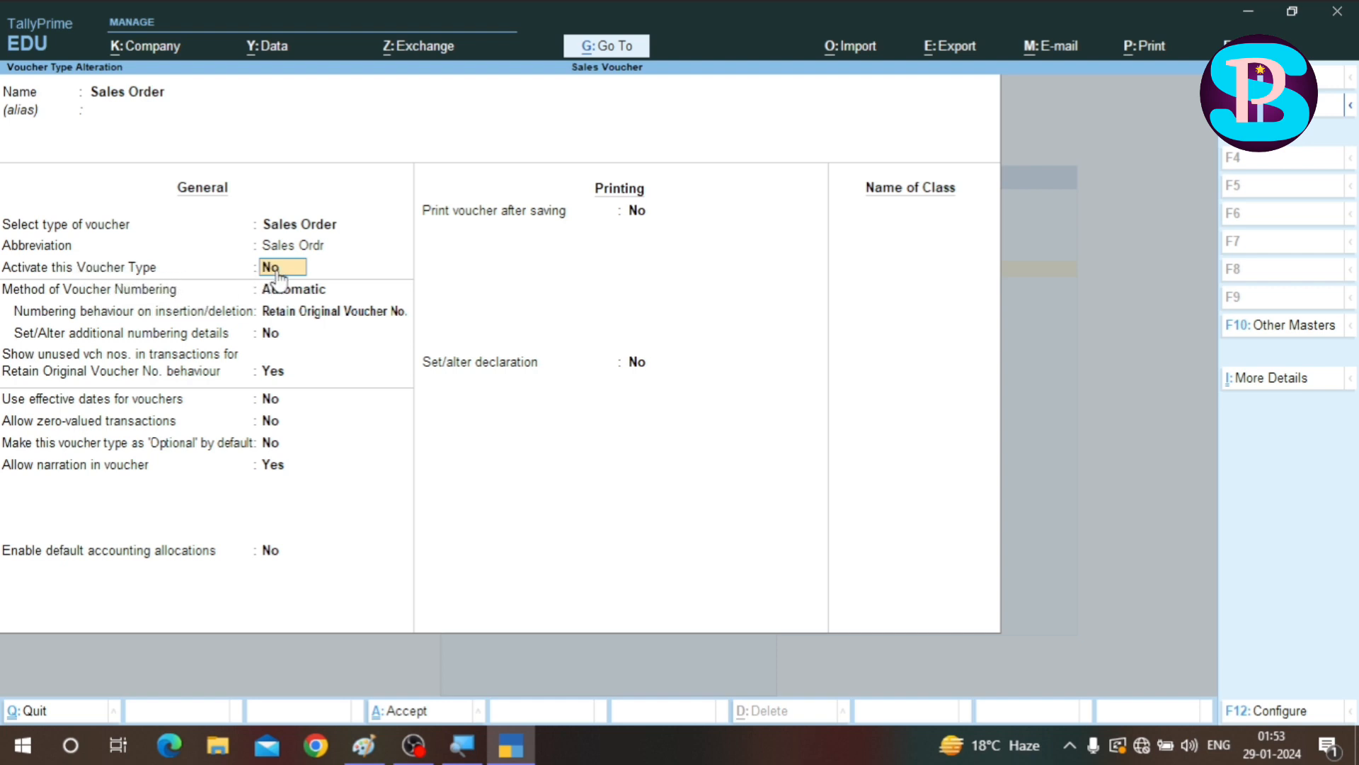
{"action": "type", "text": "y"}
{"action": "key", "text": "Return"}
{"action": "key", "text": "ctrl+a"}
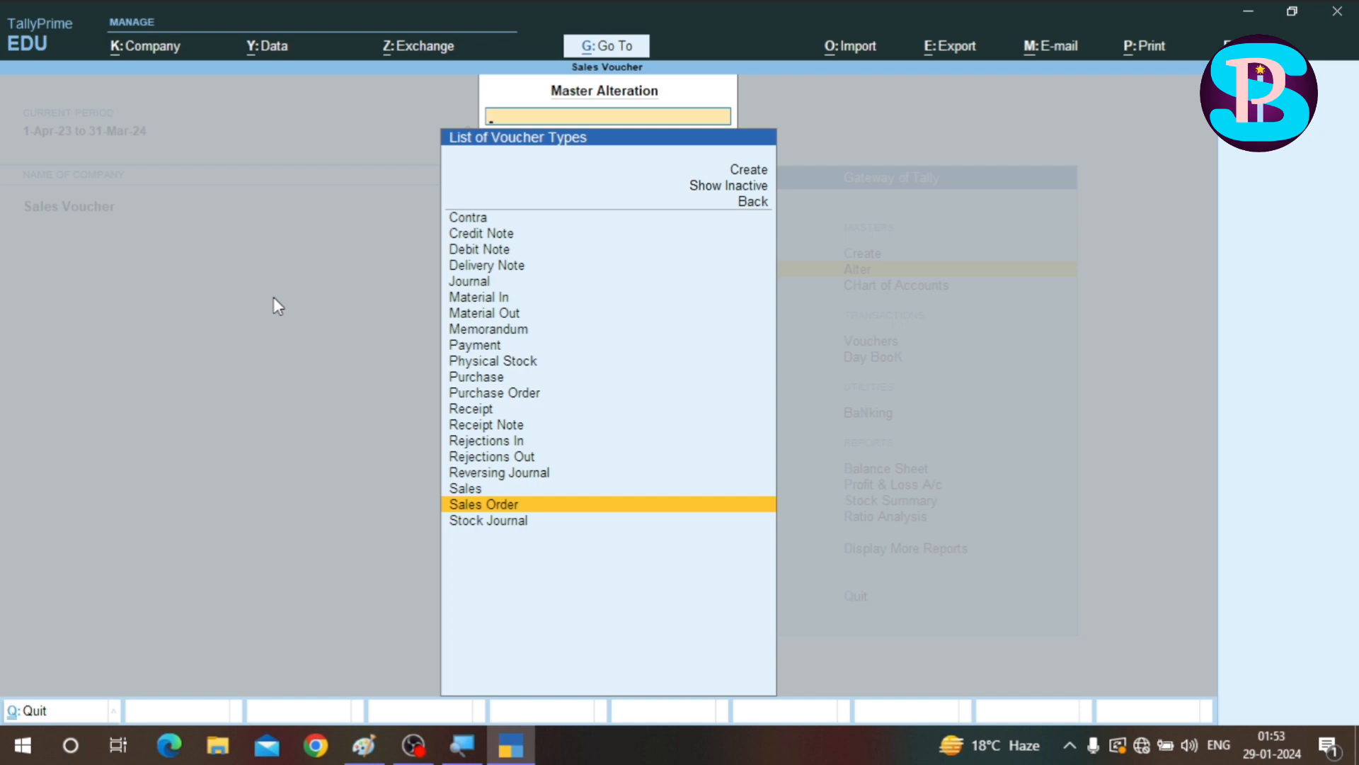
- Open the Delivery Note voucher type for alteration, activate it and save
{"action": "left_click", "coordinate": [462, 271]}
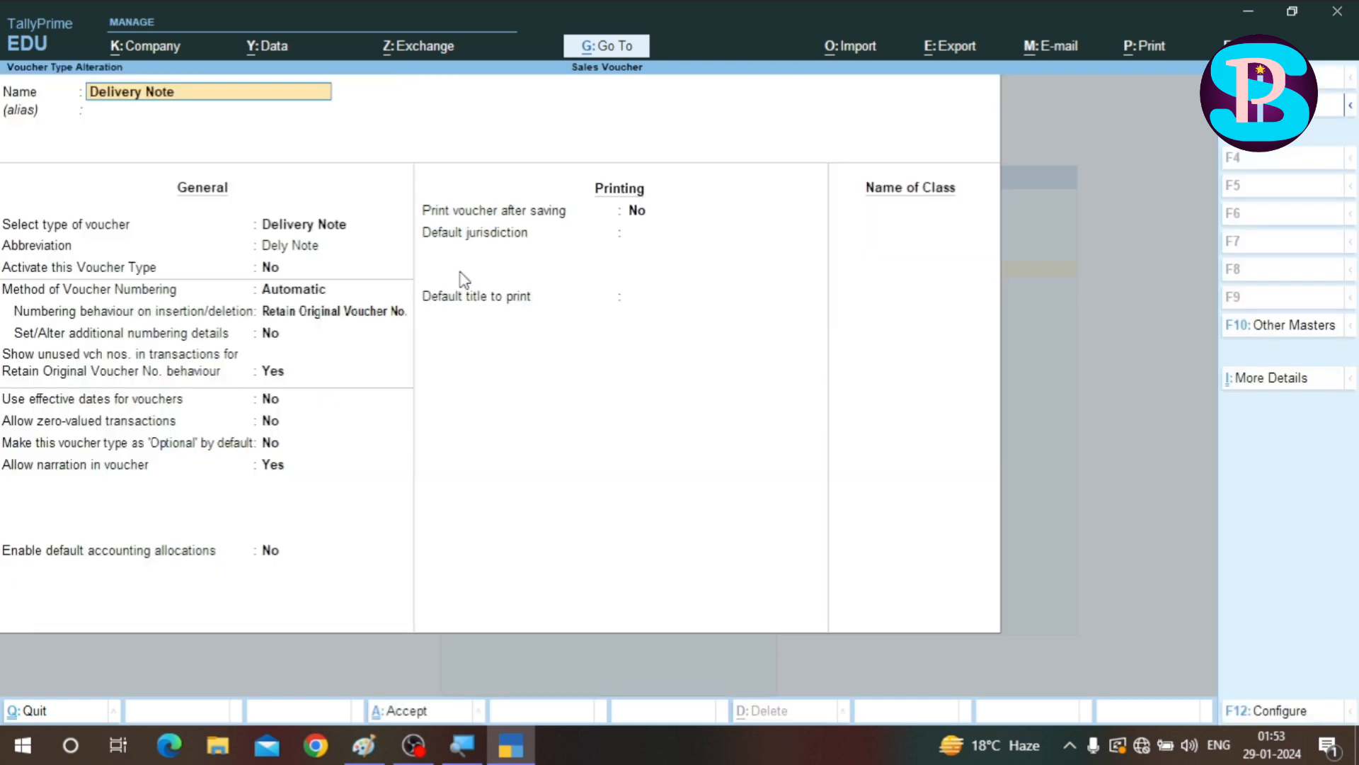
{"action": "left_click", "coordinate": [270, 270]}
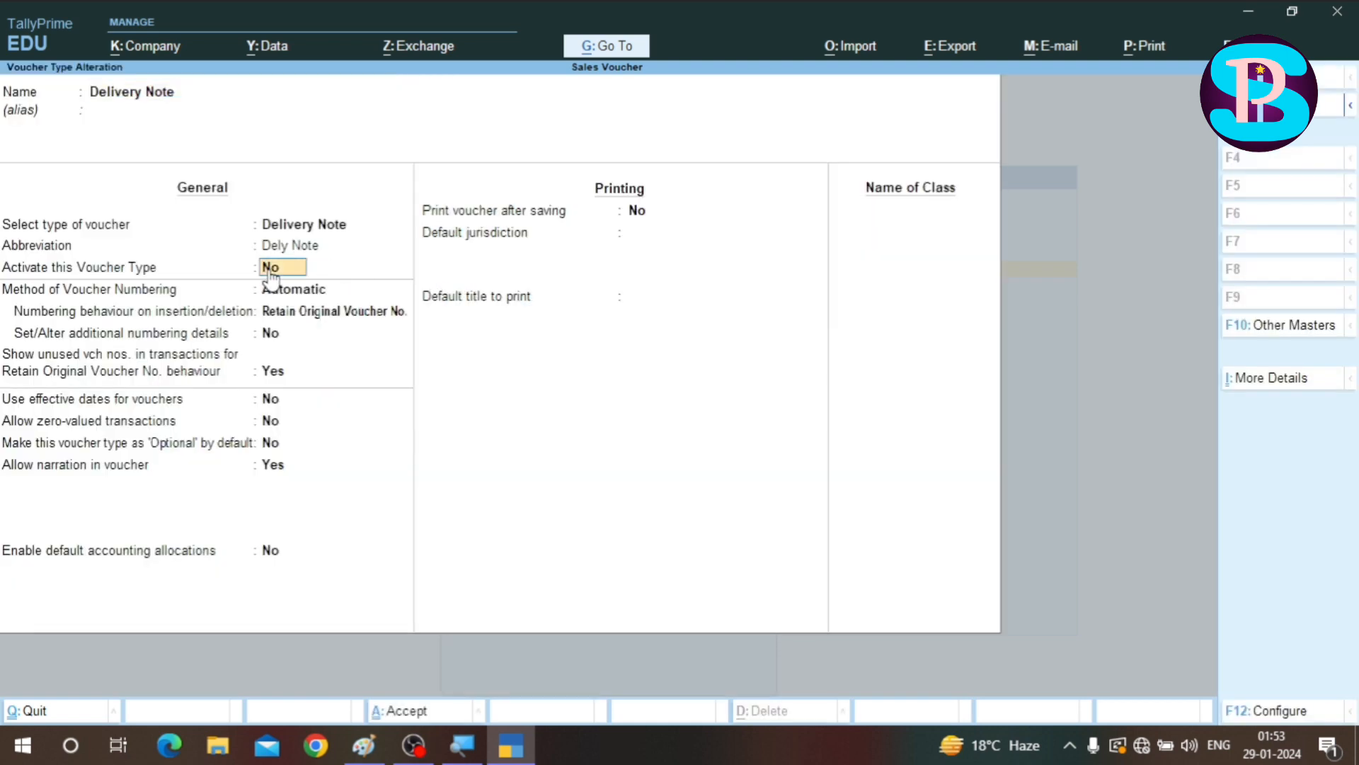
{"action": "type", "text": "y"}
{"action": "key", "text": "Return"}
{"action": "key", "text": "ctrl"}
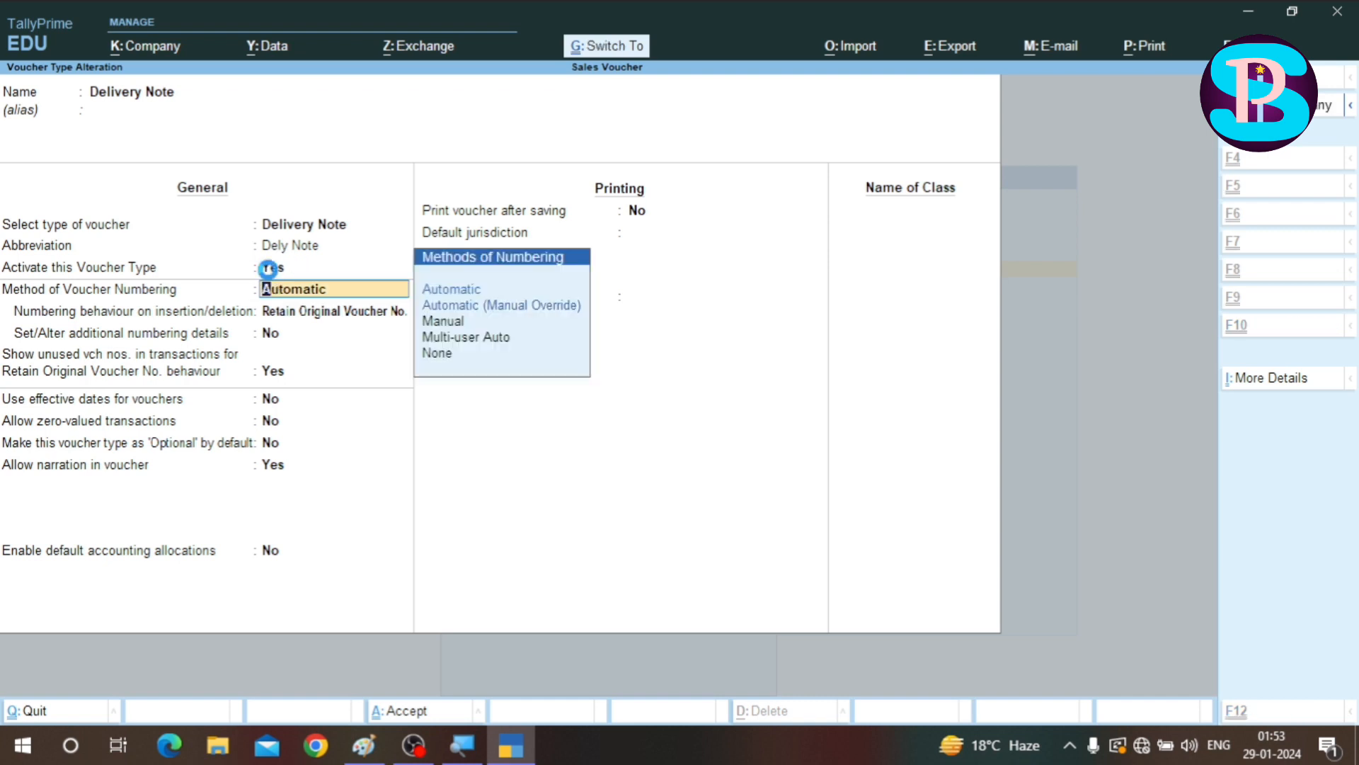
{"action": "key", "text": "ctrl+q"}
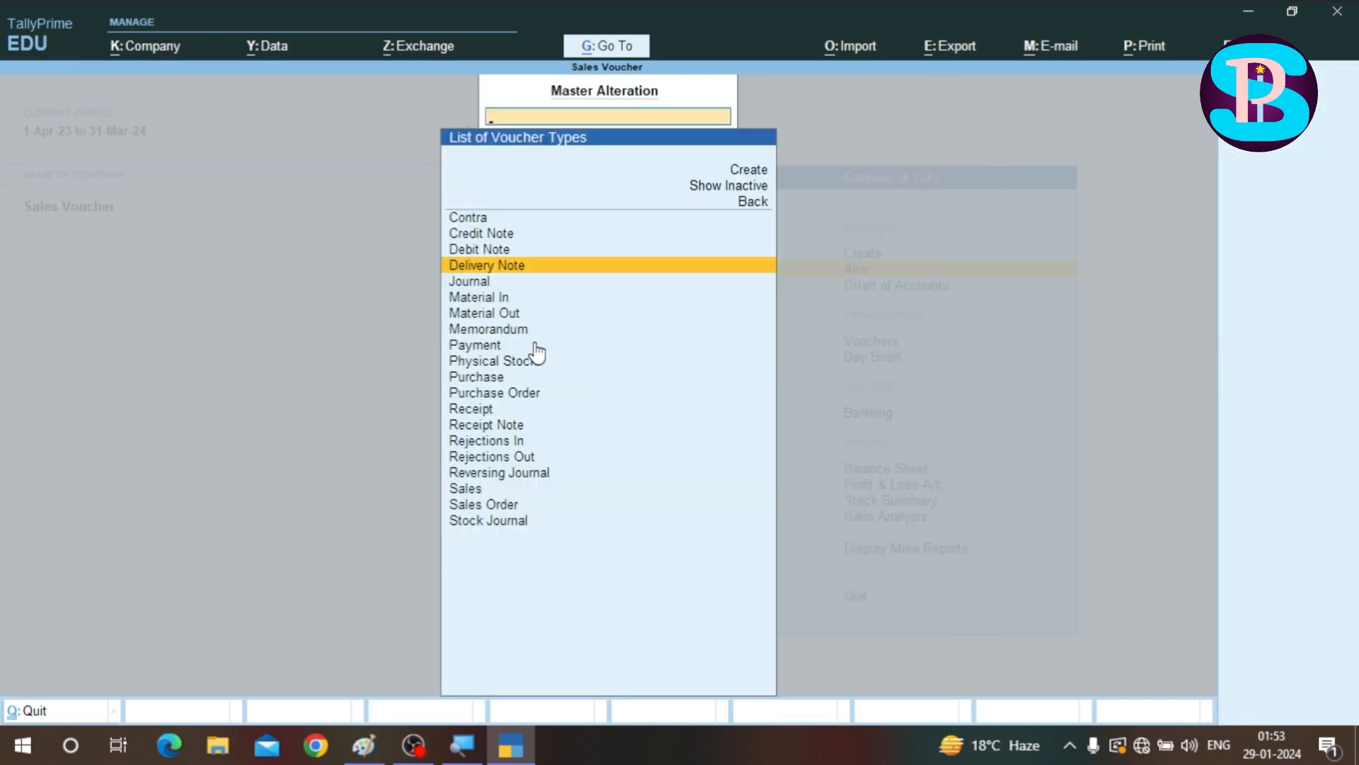
- Open the Rejections In voucher type for alteration, activate it and save
{"action": "left_click", "coordinate": [471, 440]}
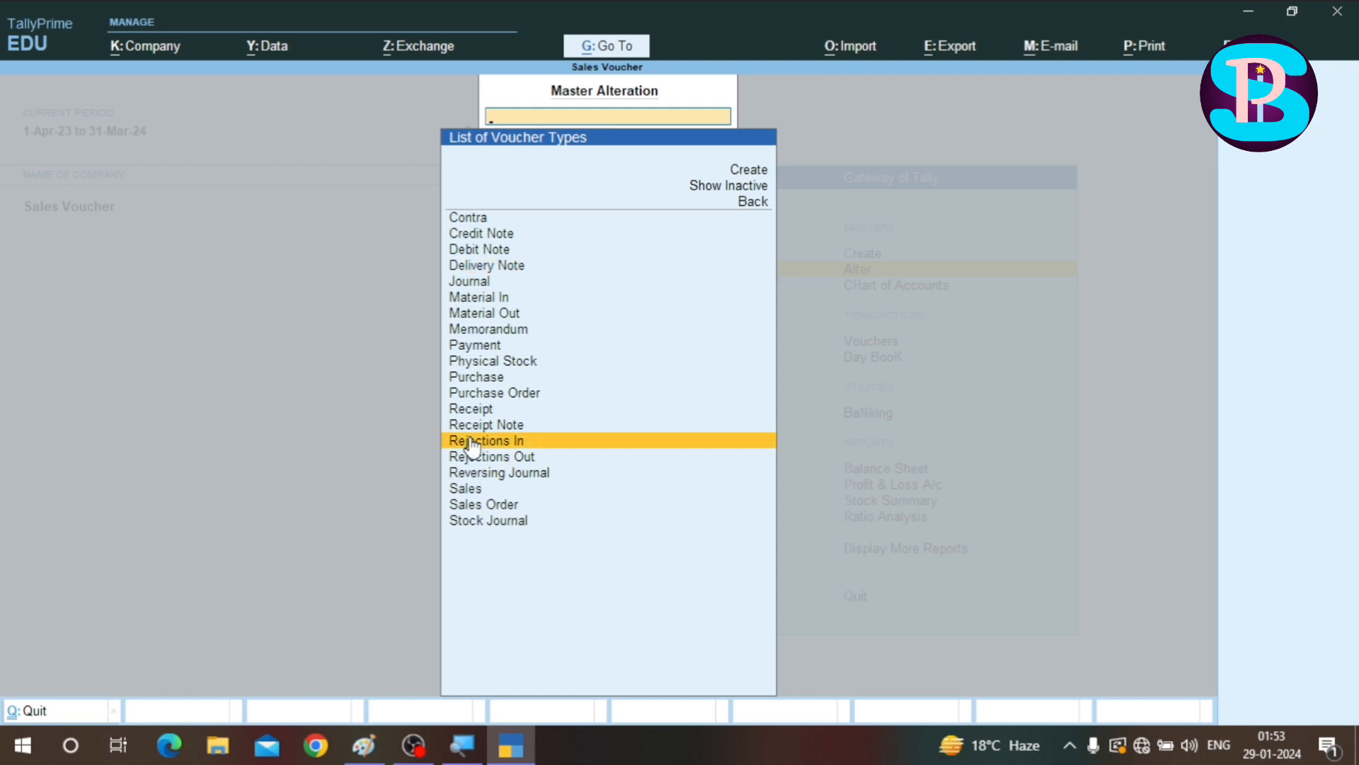
{"action": "key", "text": "Return"}
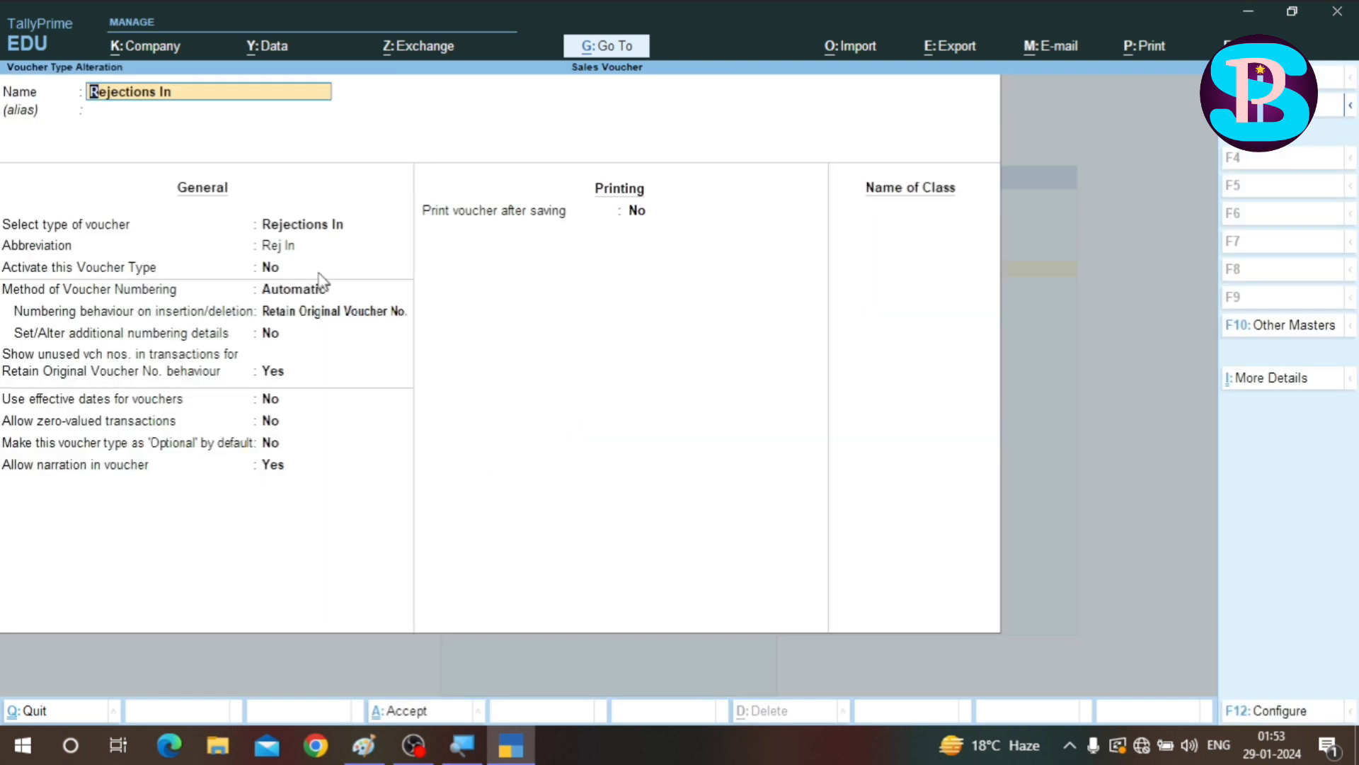
{"action": "left_click", "coordinate": [272, 268]}
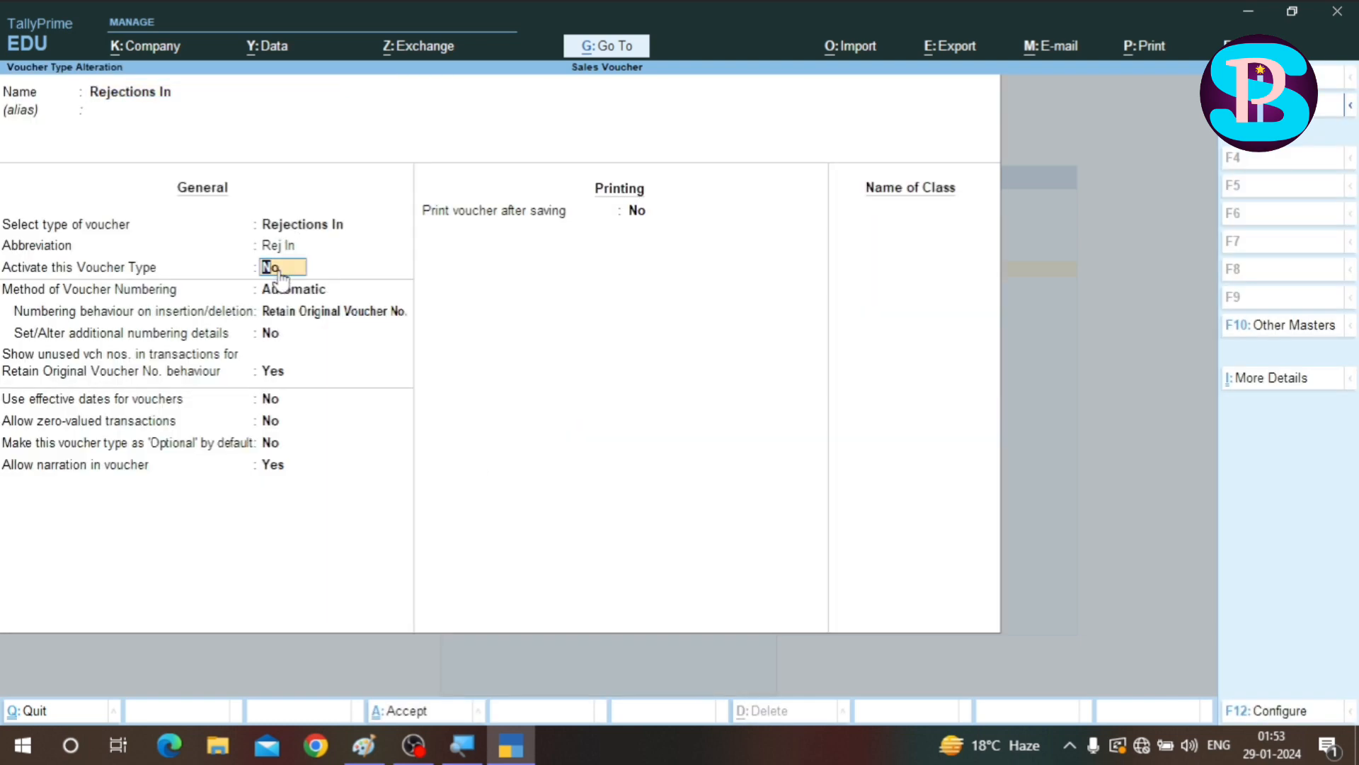
{"action": "key", "text": "y"}
{"action": "key", "text": "Return"}
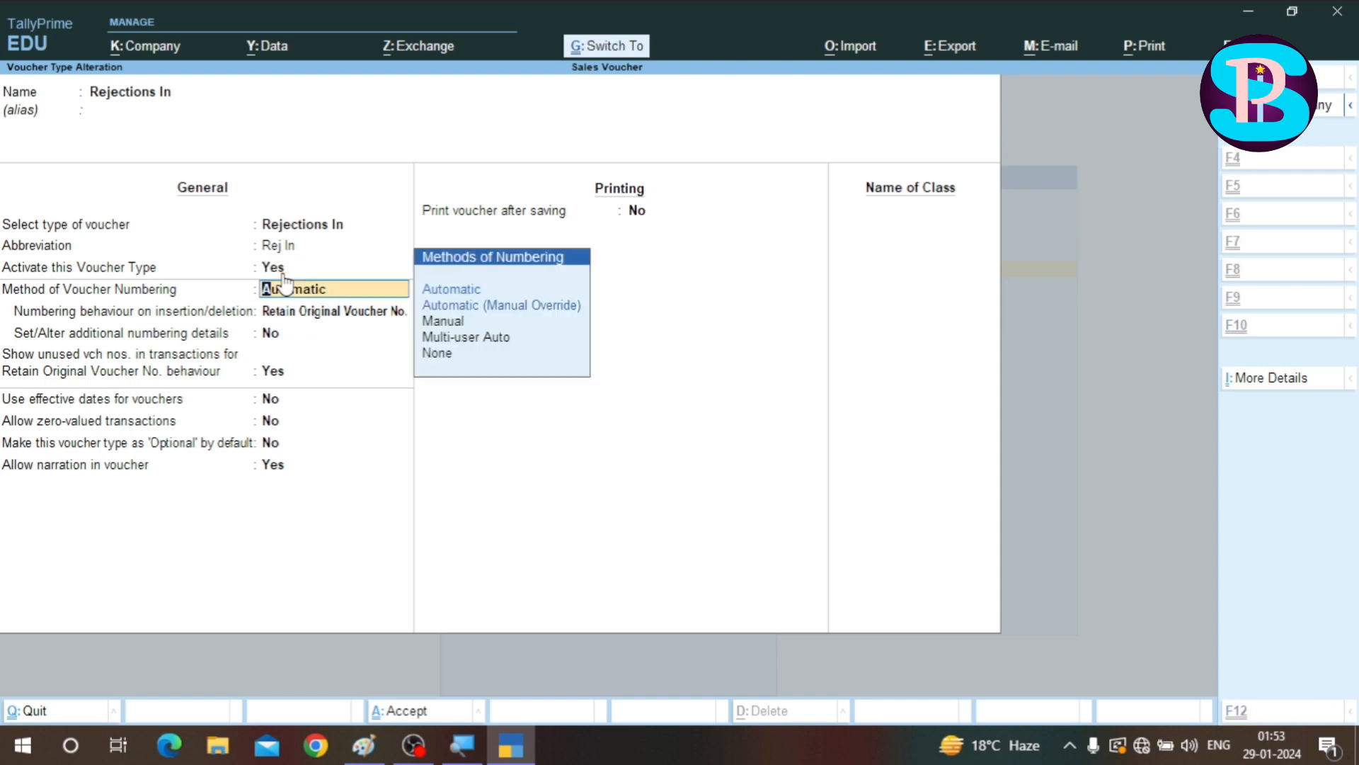
{"action": "key", "text": "ctrl+a"}
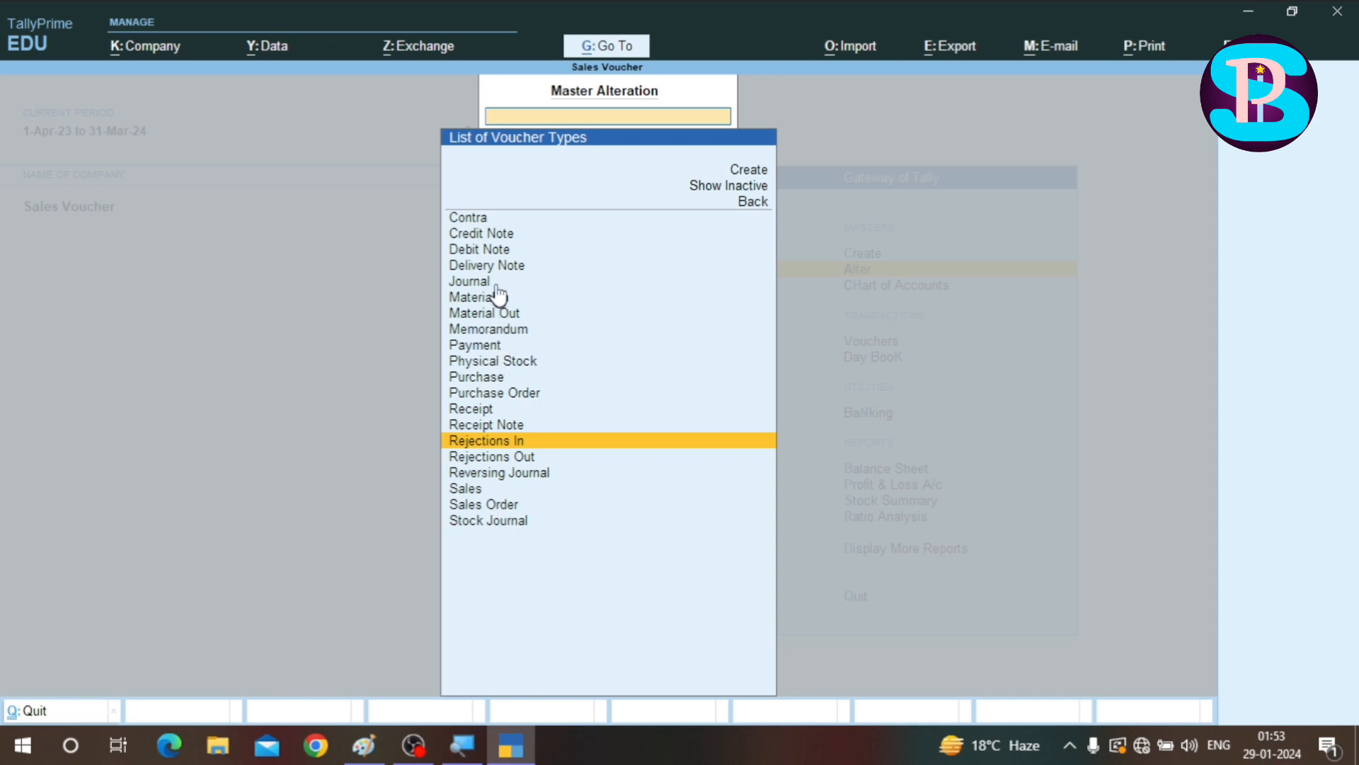
- Check whether the Credit Note voucher type is activated, and return to the Gateway of Tally
{"action": "left_click", "coordinate": [480, 241]}
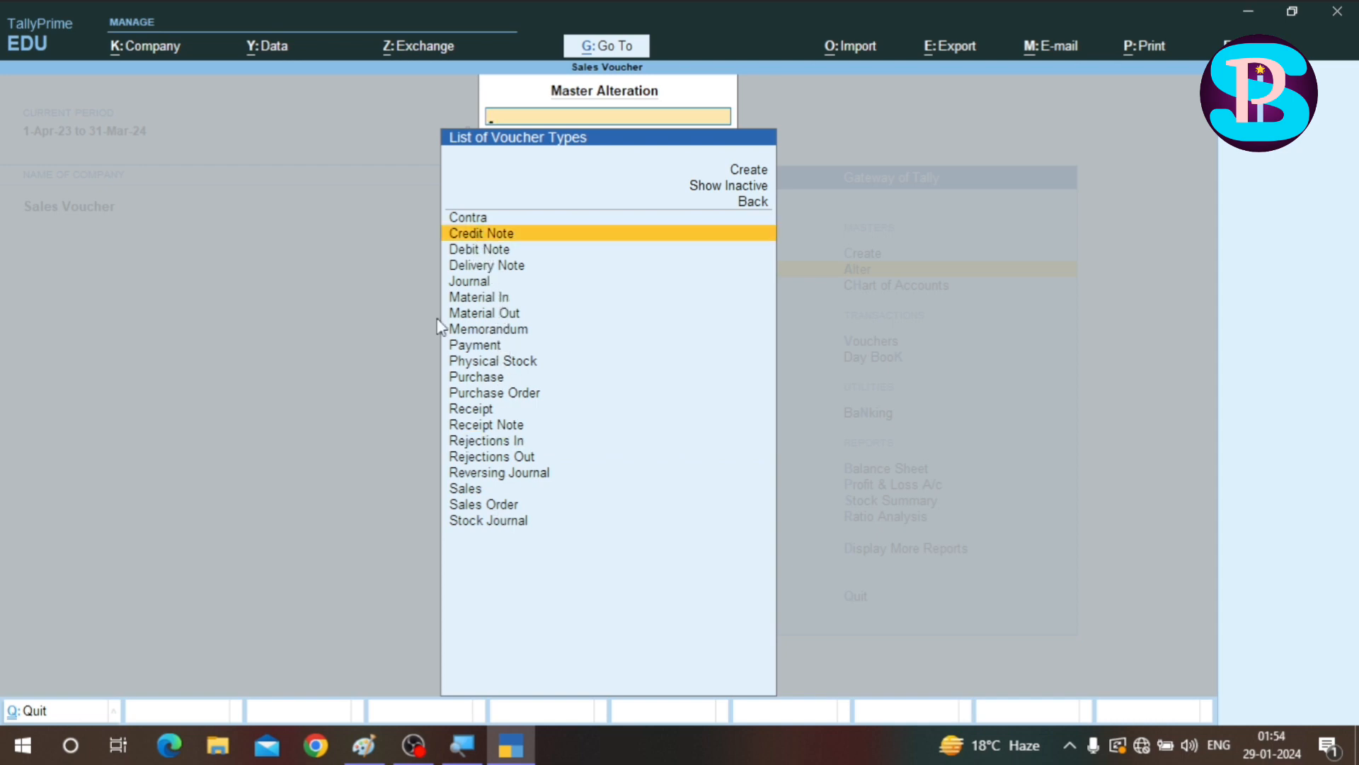
{"action": "key", "text": "Return"}
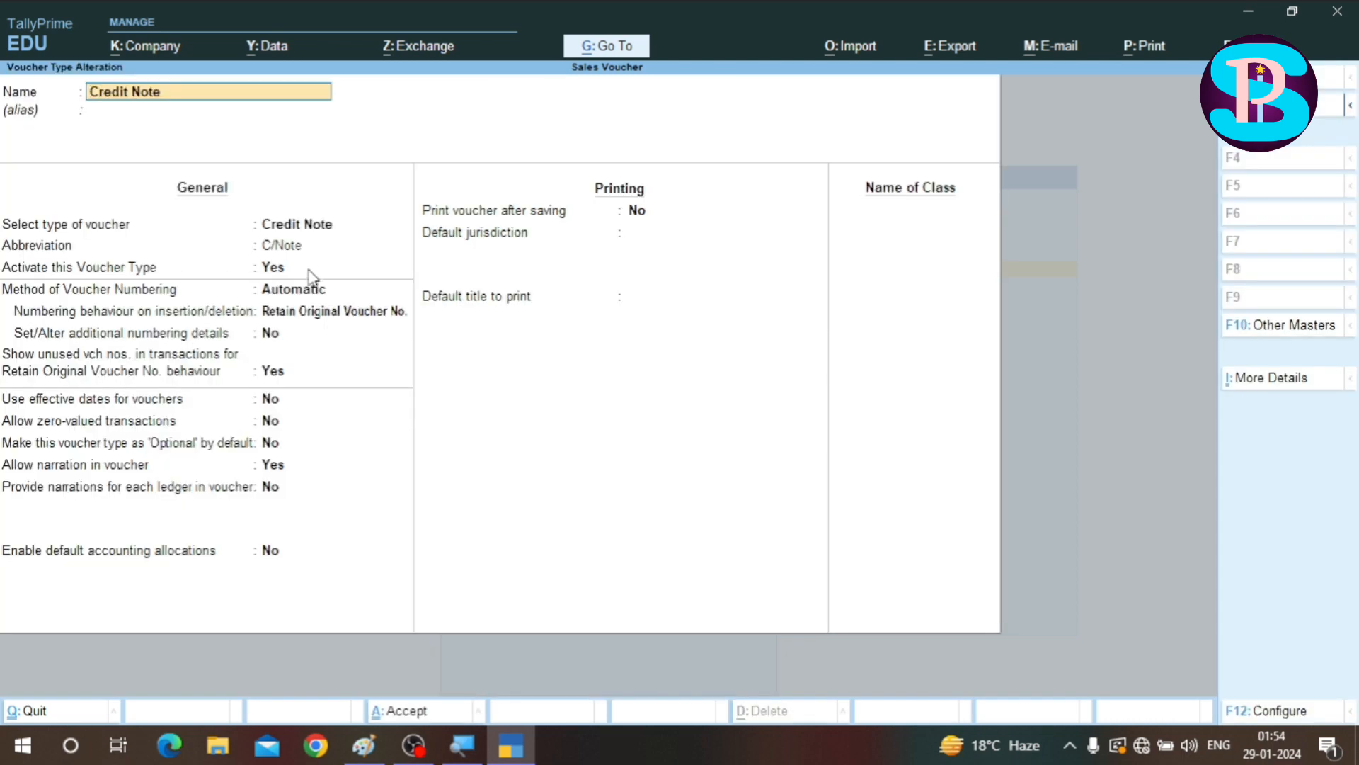
{"action": "key", "text": "Escape"}
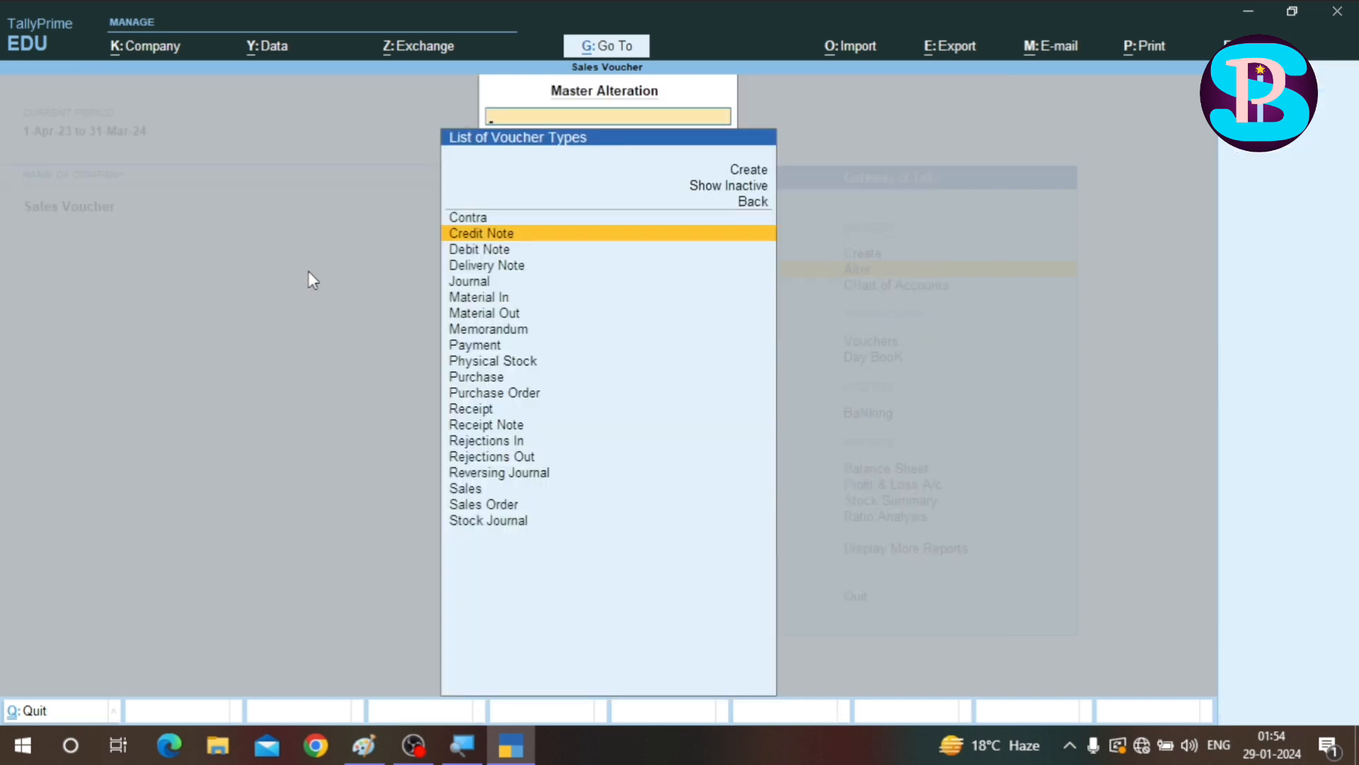
{"action": "key", "text": "Escape"}
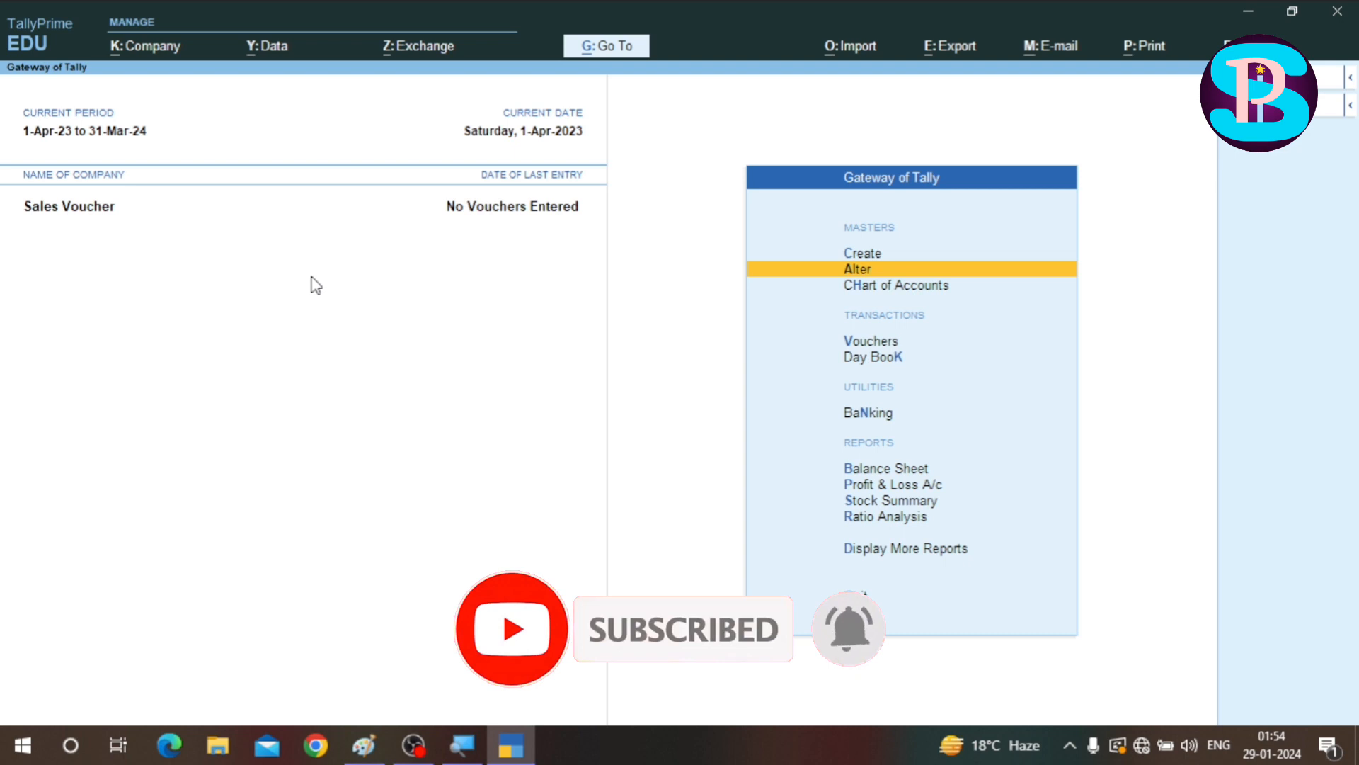
- Create a new godown named Noida under Primary and save it
{"action": "key", "text": "Up"}
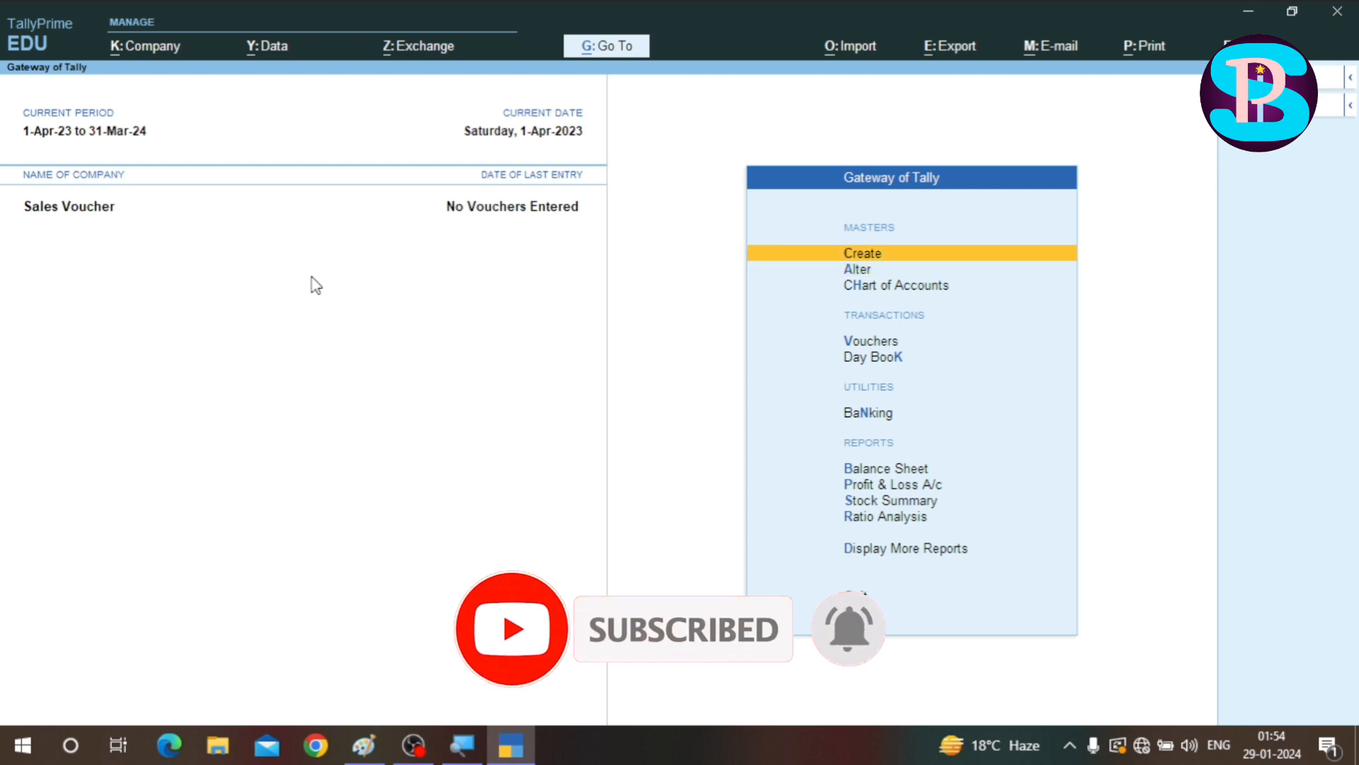
{"action": "key", "text": "Return"}
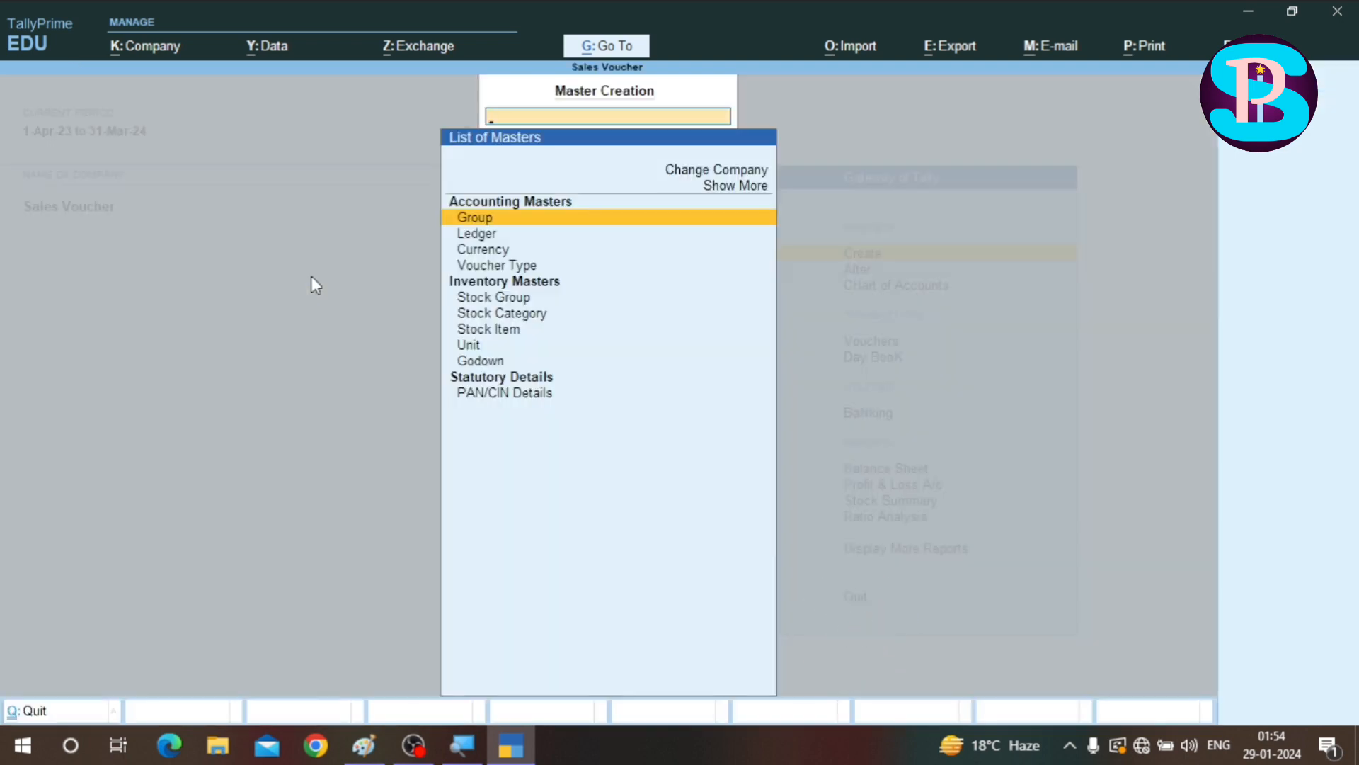
{"action": "key", "text": "Down"}
{"action": "key", "text": "Down"}
{"action": "key", "text": "Down"}
{"action": "key", "text": "Down"}
{"action": "key", "text": "Down"}
{"action": "key", "text": "Down"}
{"action": "key", "text": "Down"}
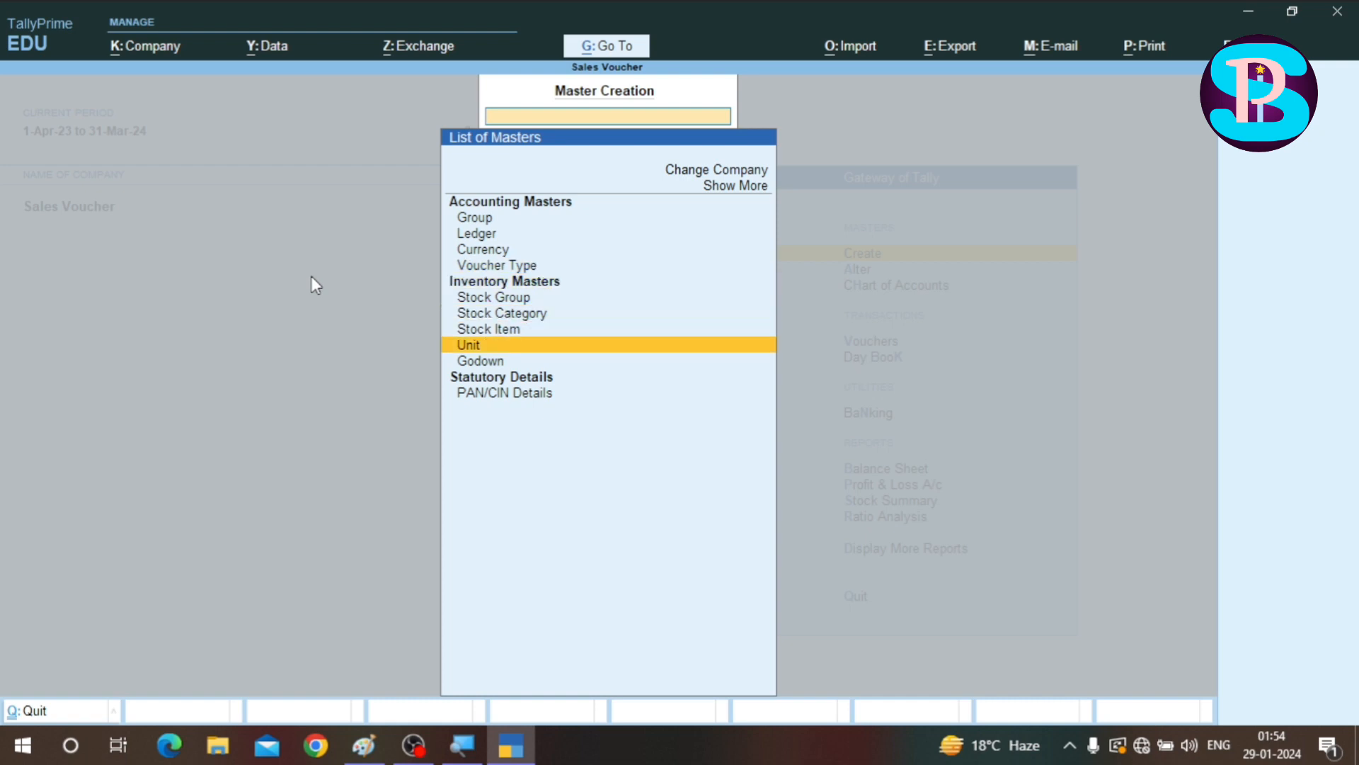
{"action": "key", "text": "Down"}
{"action": "key", "text": "Return"}
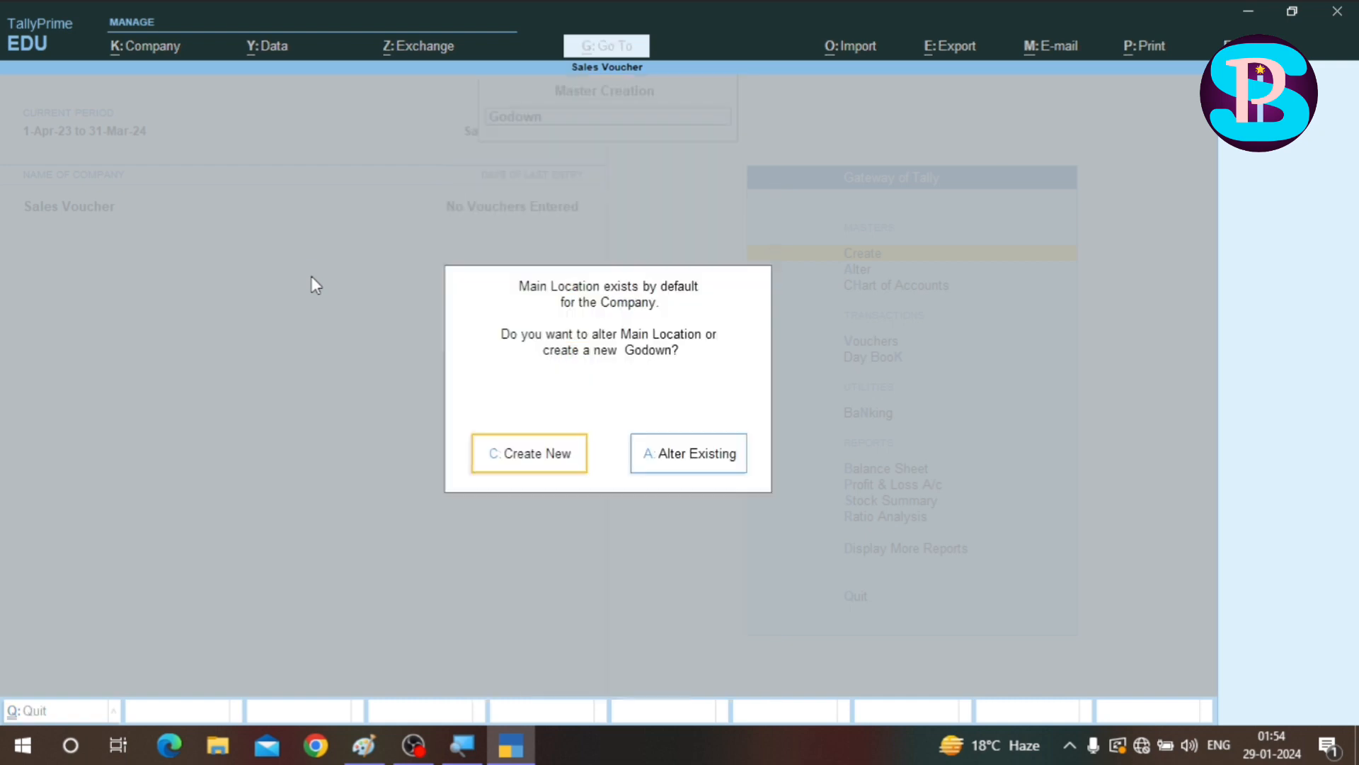
{"action": "type", "text": "c"}
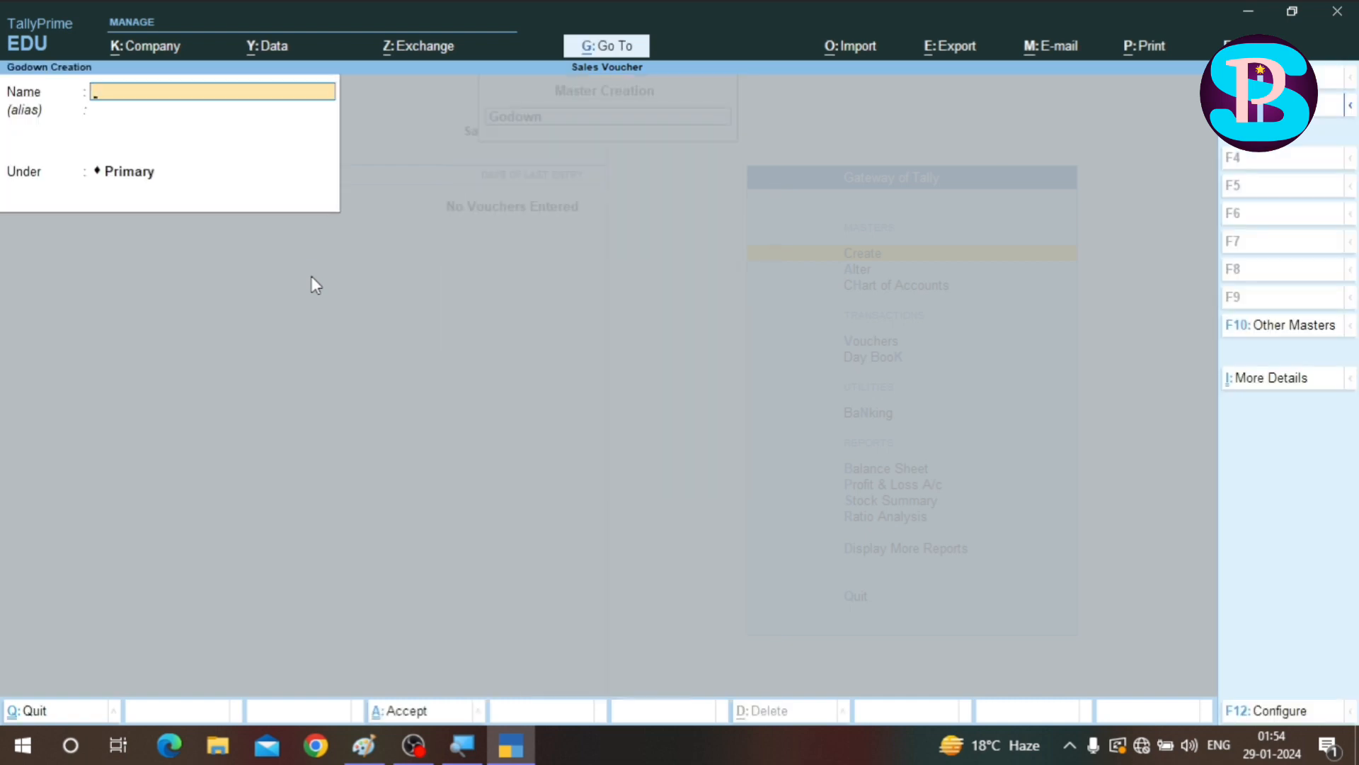
{"action": "type", "text": "Noida"}
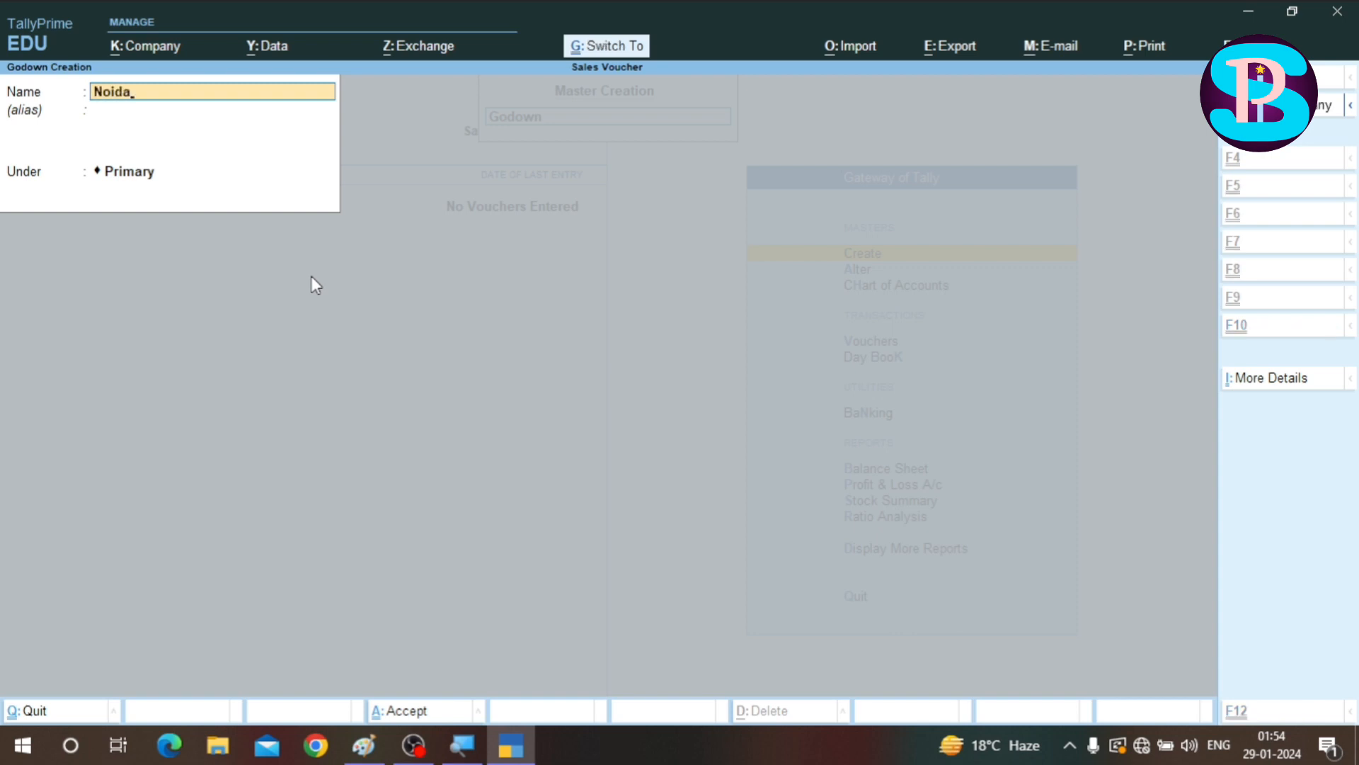
{"action": "key", "text": "ctrl+a"}
{"action": "key", "text": "Escape"}
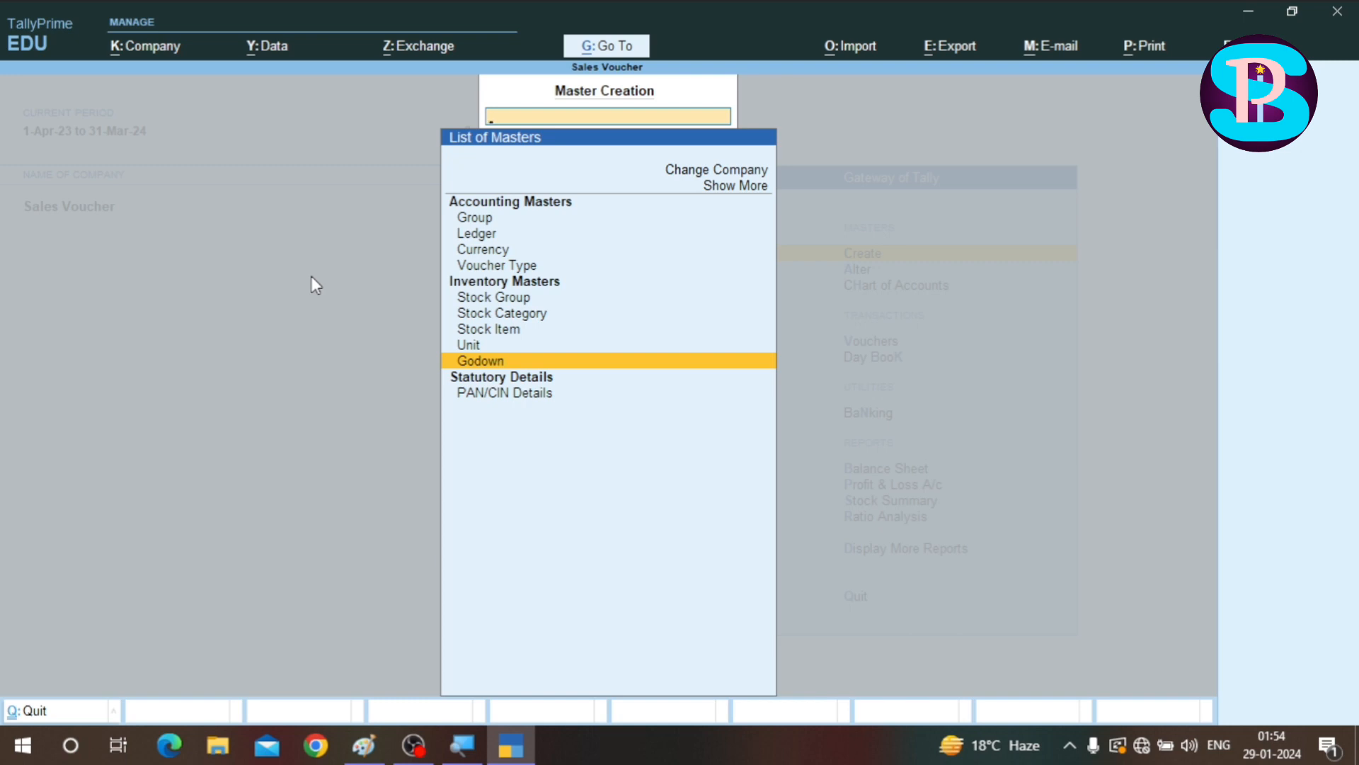
- Create a simple unit with symbol nos and formal name Numbers, save it and leave unit creation
{"action": "key", "text": "Up"}
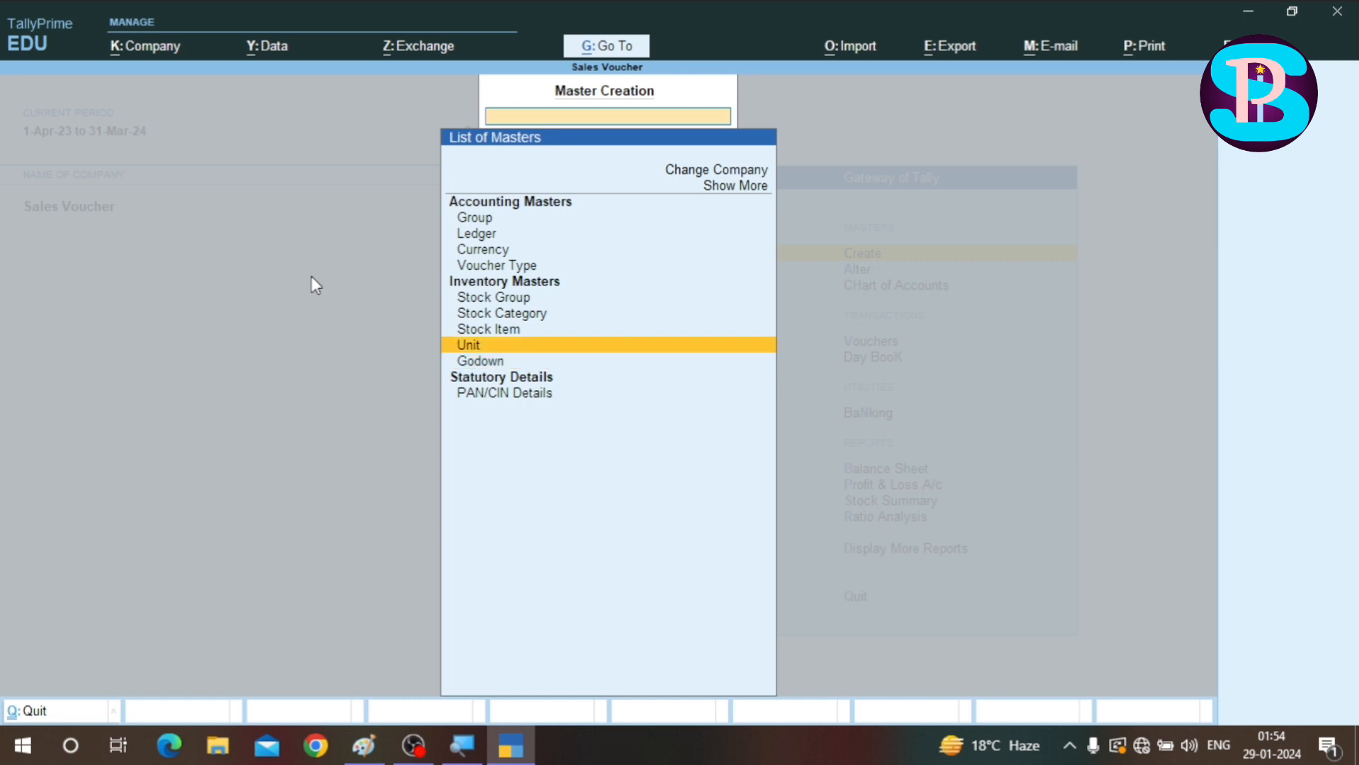
{"action": "key", "text": "Return"}
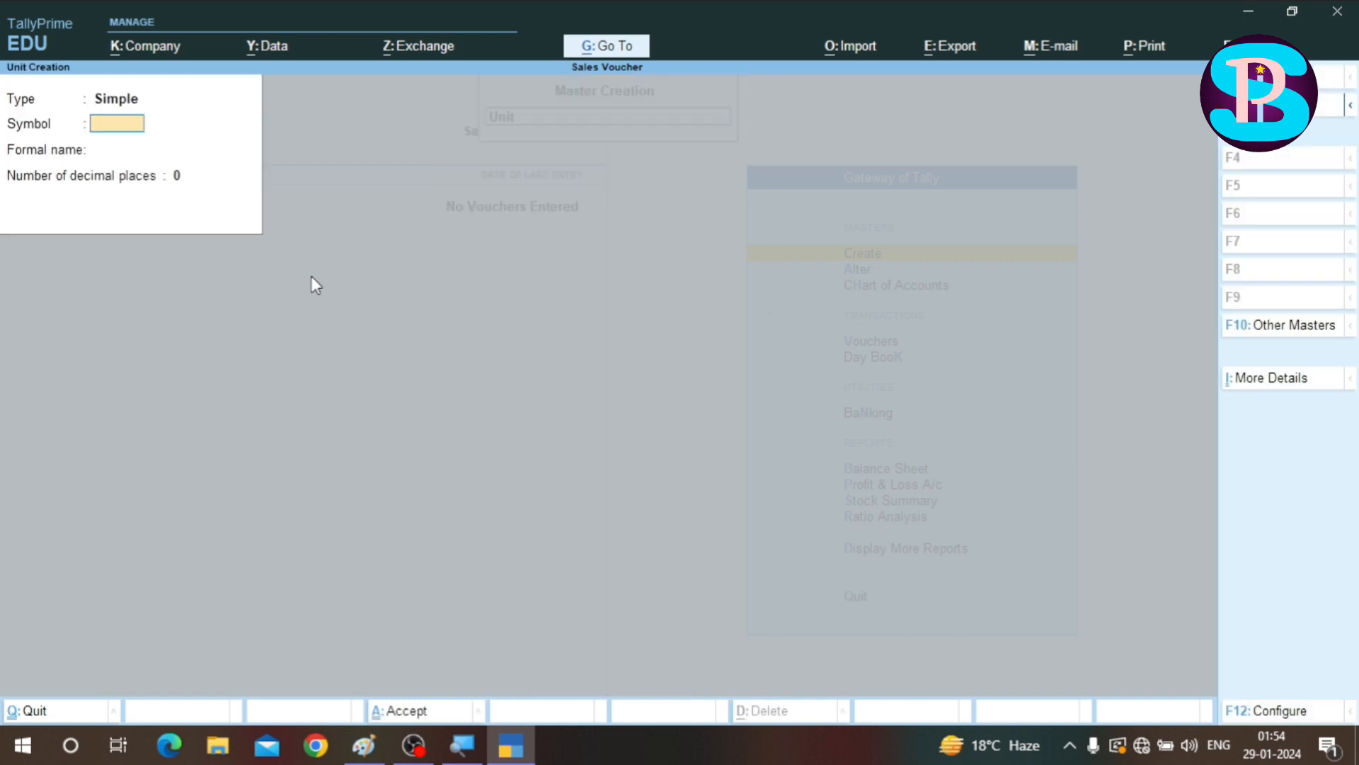
{"action": "type", "text": "nos"}
{"action": "key", "text": "Return"}
{"action": "type", "text": "Nu"}
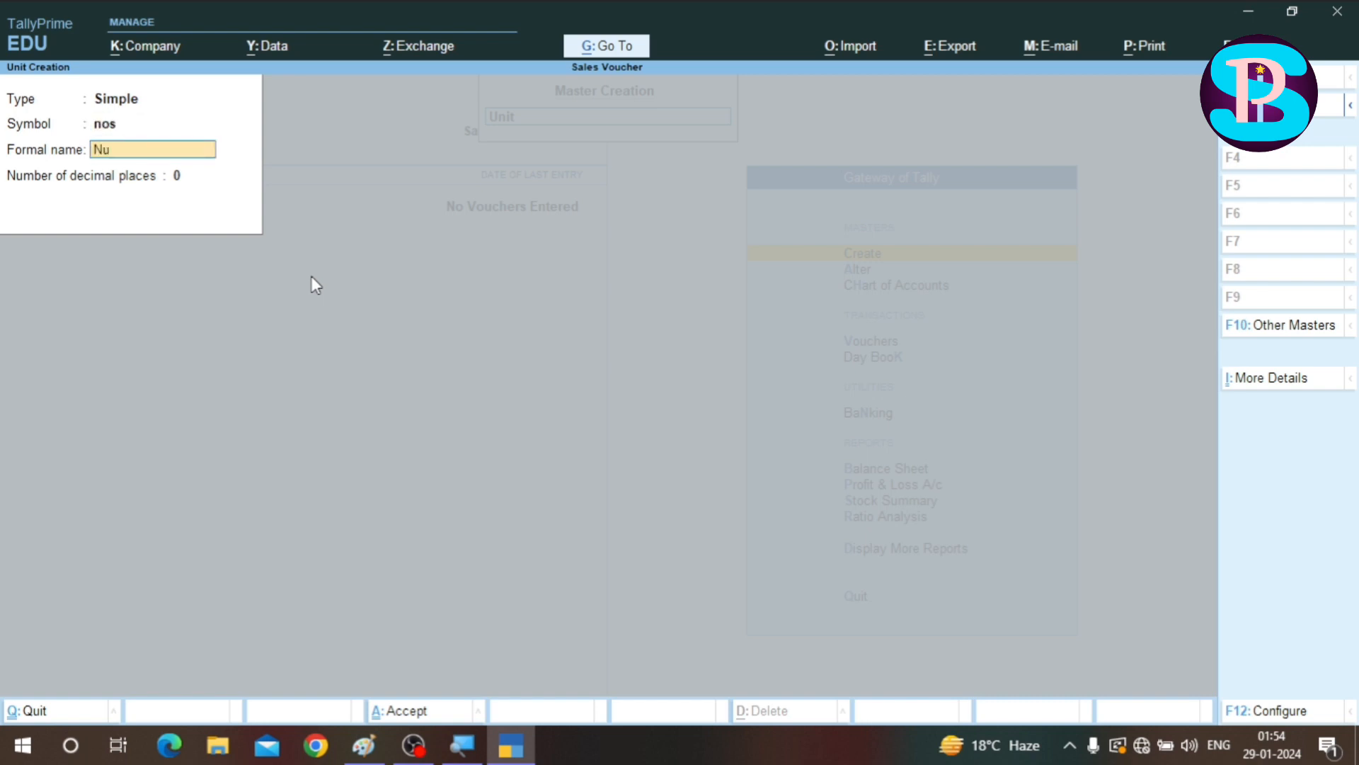
{"action": "type", "text": "mbers"}
{"action": "key", "text": "ctrl"}
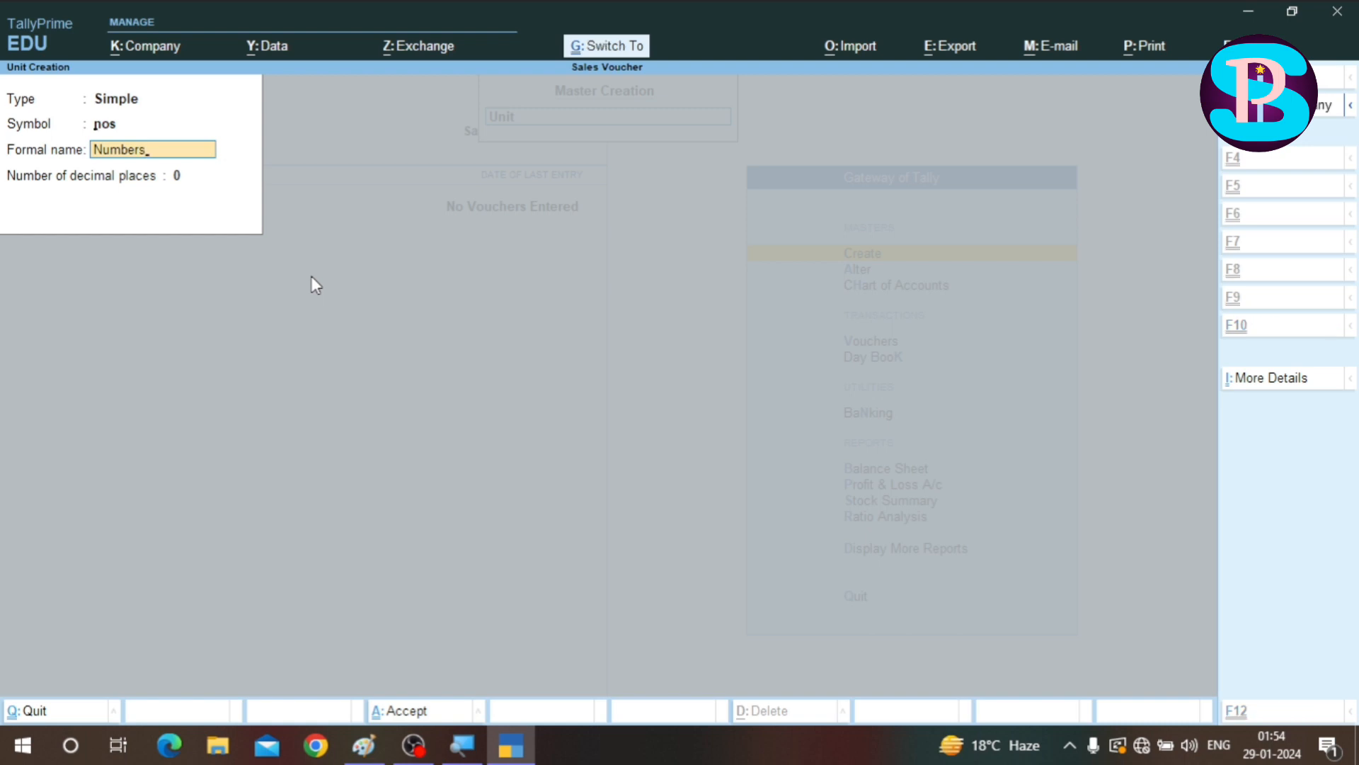
{"action": "key", "text": "ctrl+a"}
{"action": "key", "text": "Escape"}
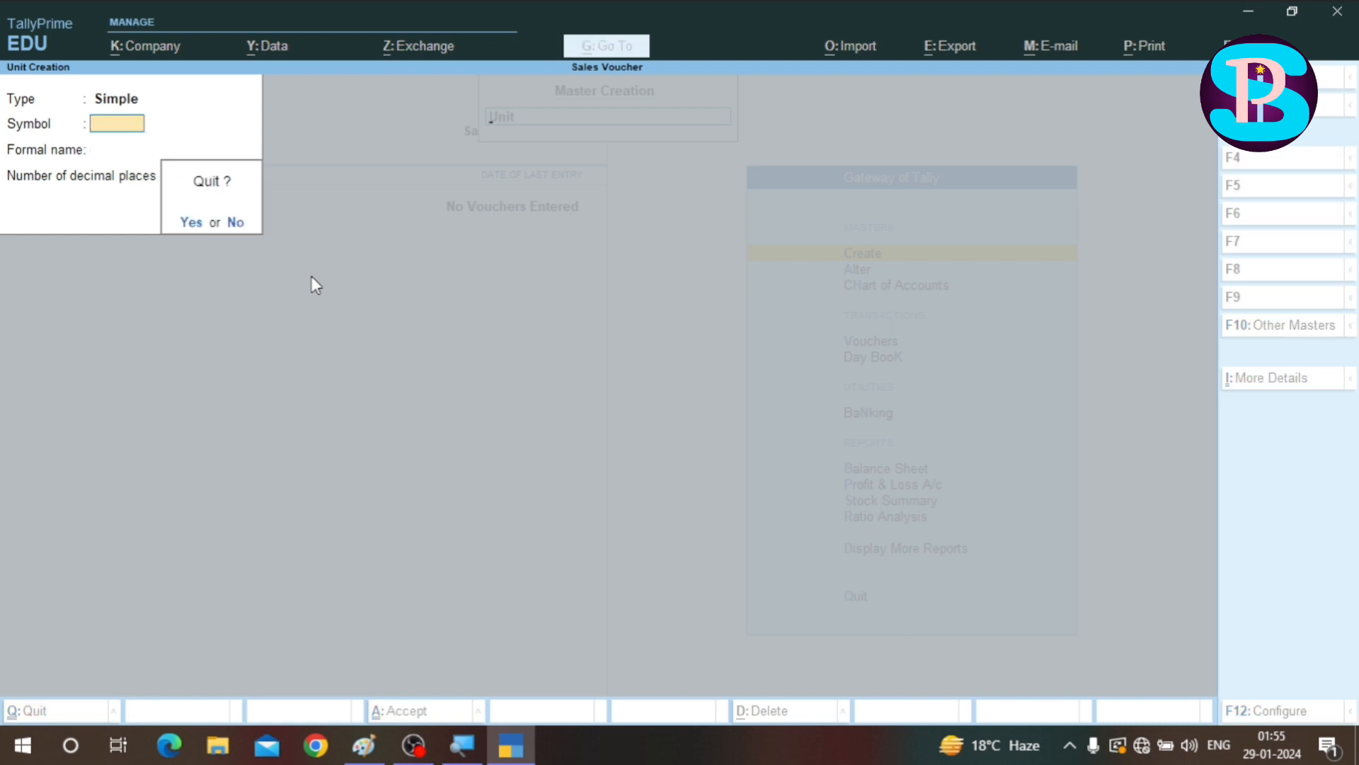
{"action": "key", "text": "y"}
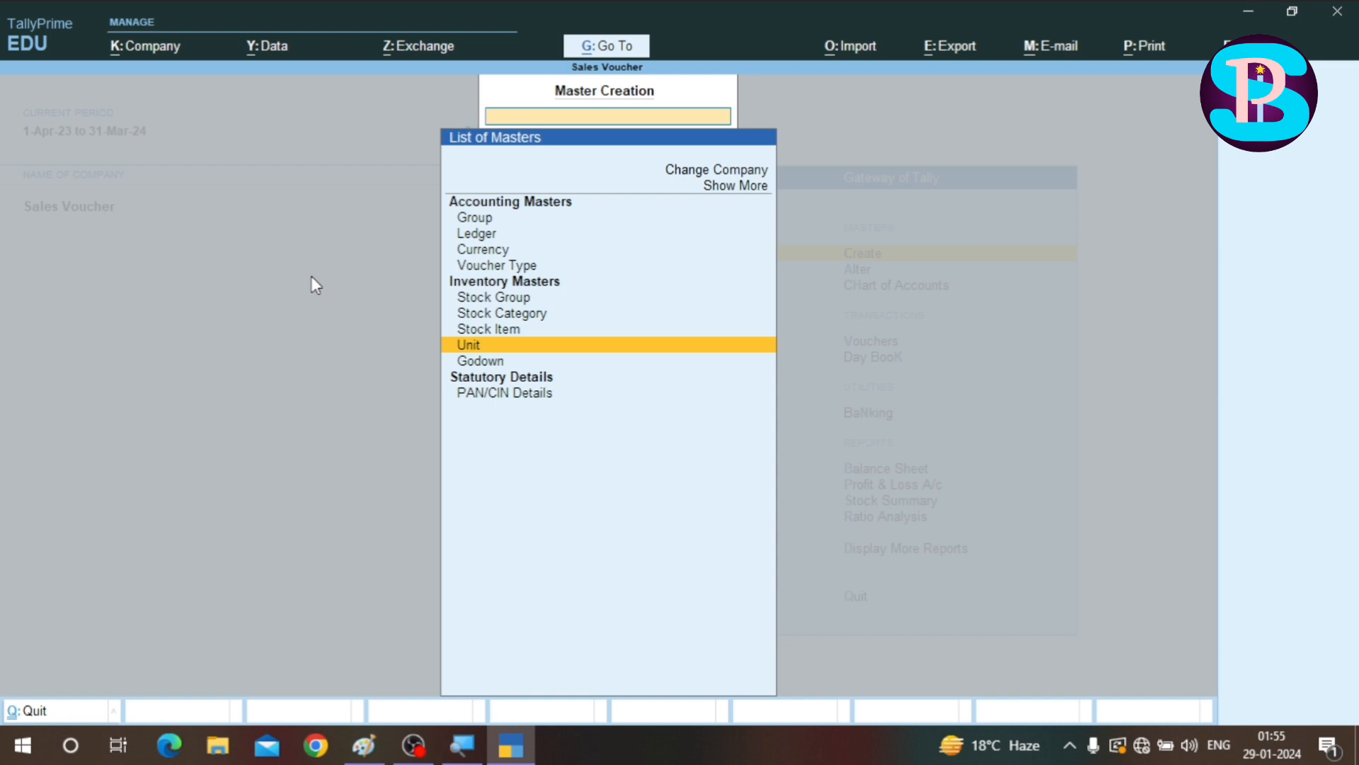
- Switch to the handwritten exercise in Paint and underline the stock group Stationery, category Pen and item Ball Pen in red
{"action": "key", "text": "Up"}
{"action": "key", "text": "Up"}
{"action": "key", "text": "Up"}
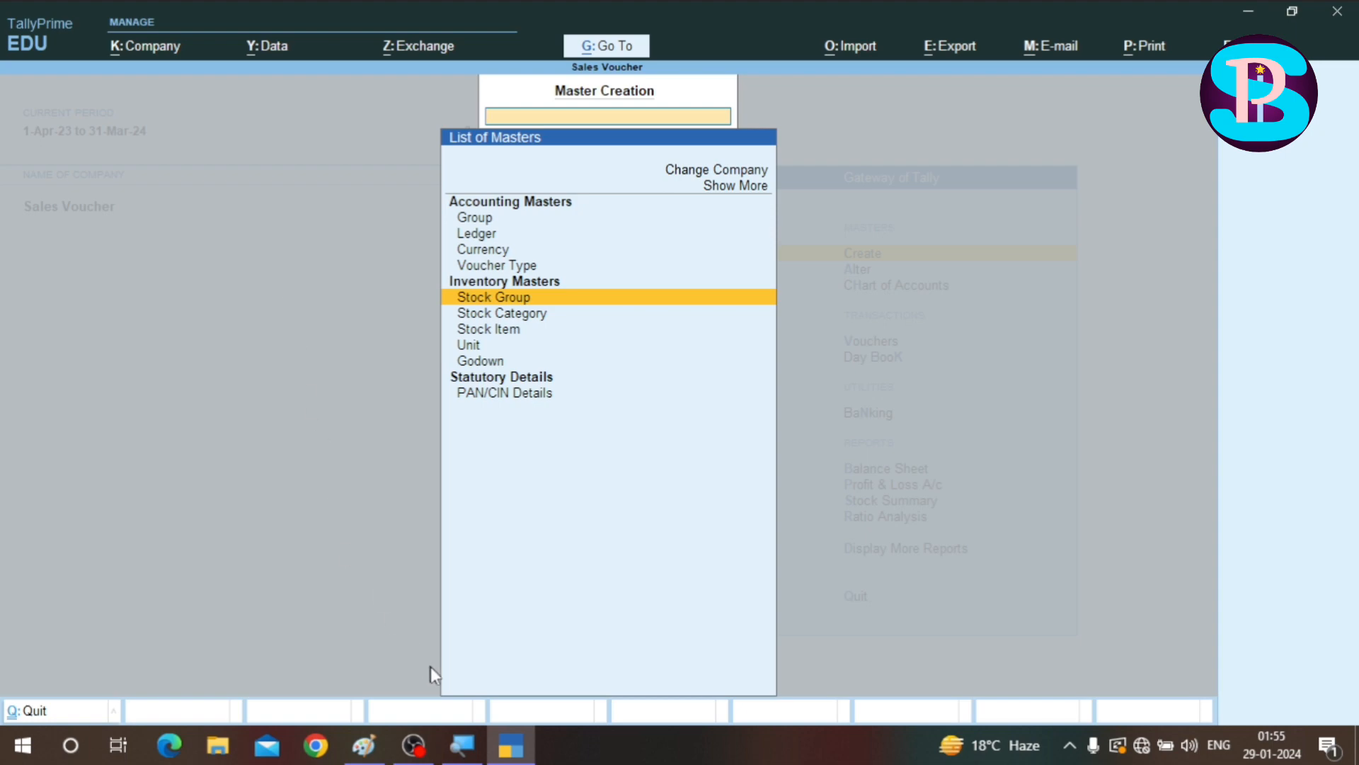
{"action": "left_click", "coordinate": [369, 745]}
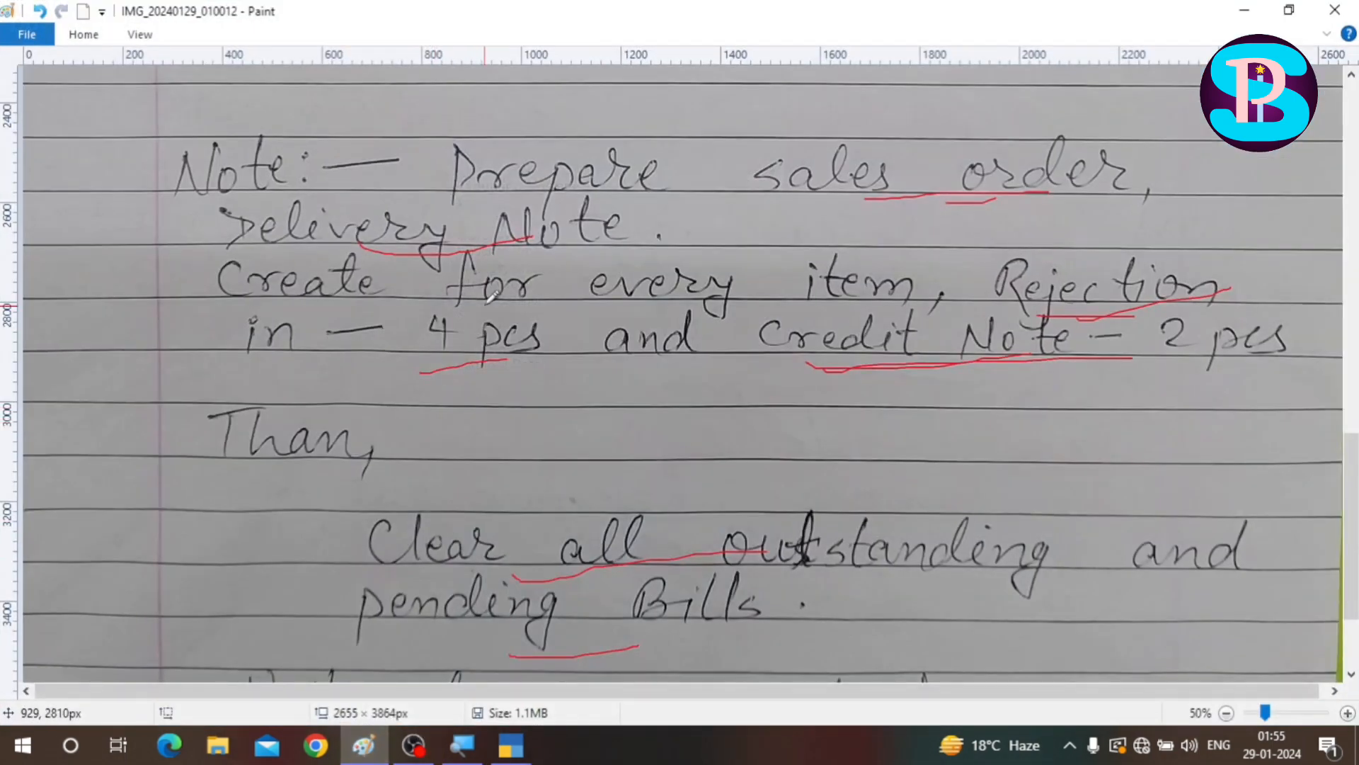
{"action": "scroll", "coordinate": [474, 346], "scroll_direction": "up", "scroll_amount": 15}
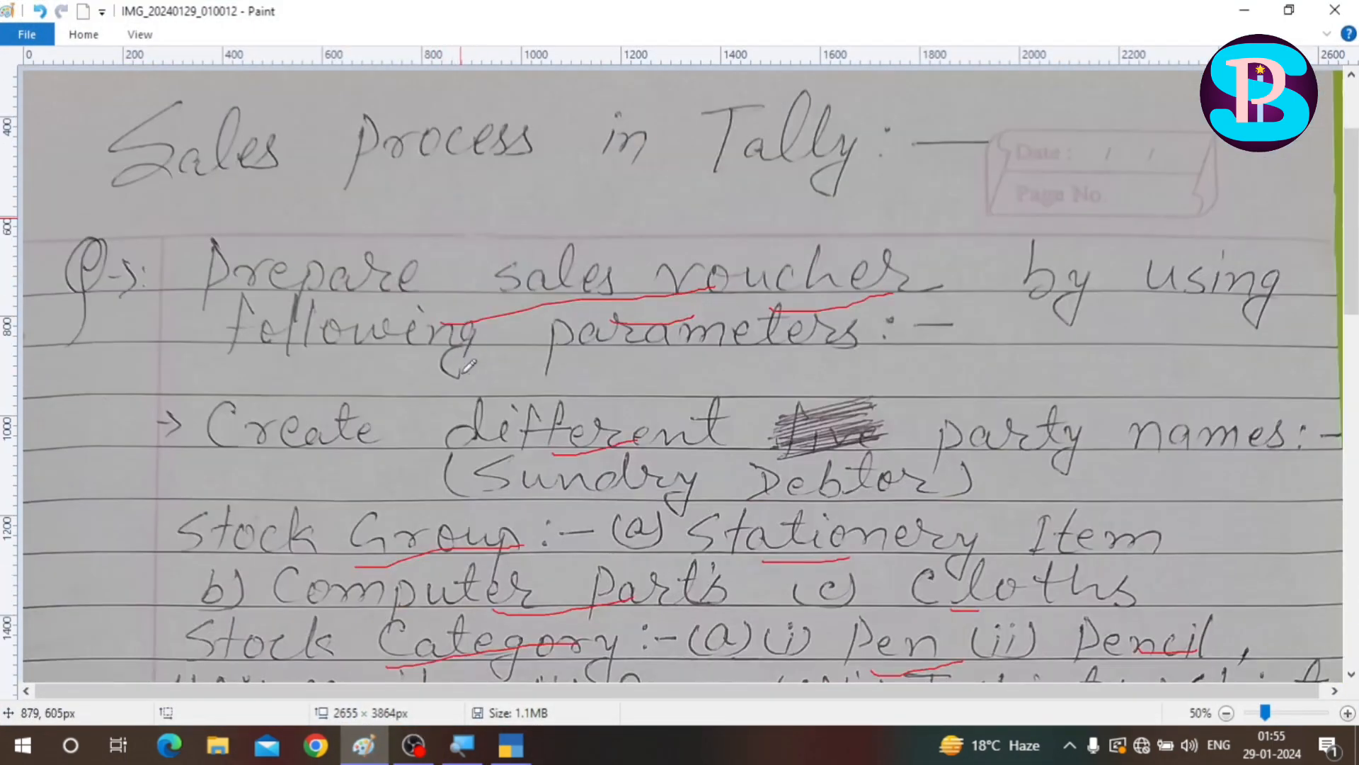
{"action": "scroll", "coordinate": [524, 369], "scroll_direction": "down", "scroll_amount": 3}
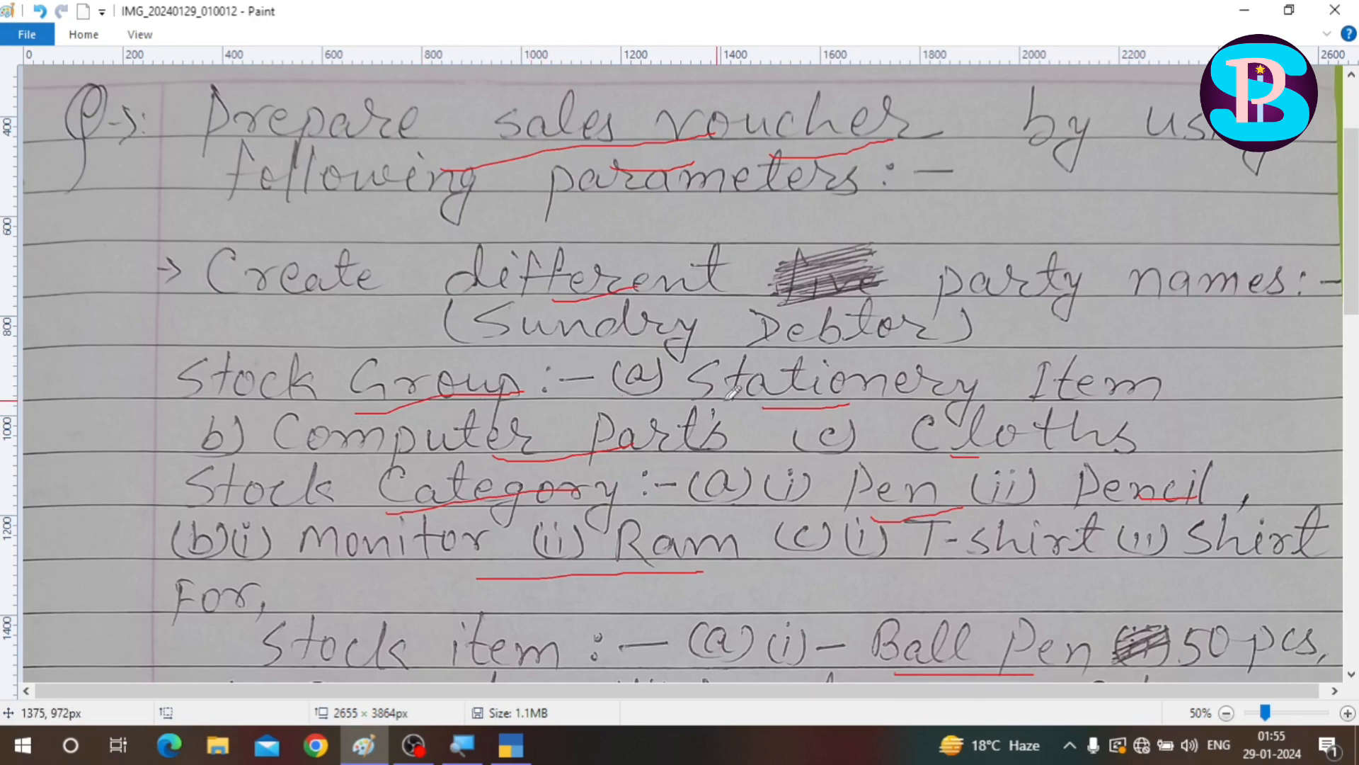
{"action": "left_click_drag", "start_coordinate": [768, 395], "coordinate": [945, 375]}
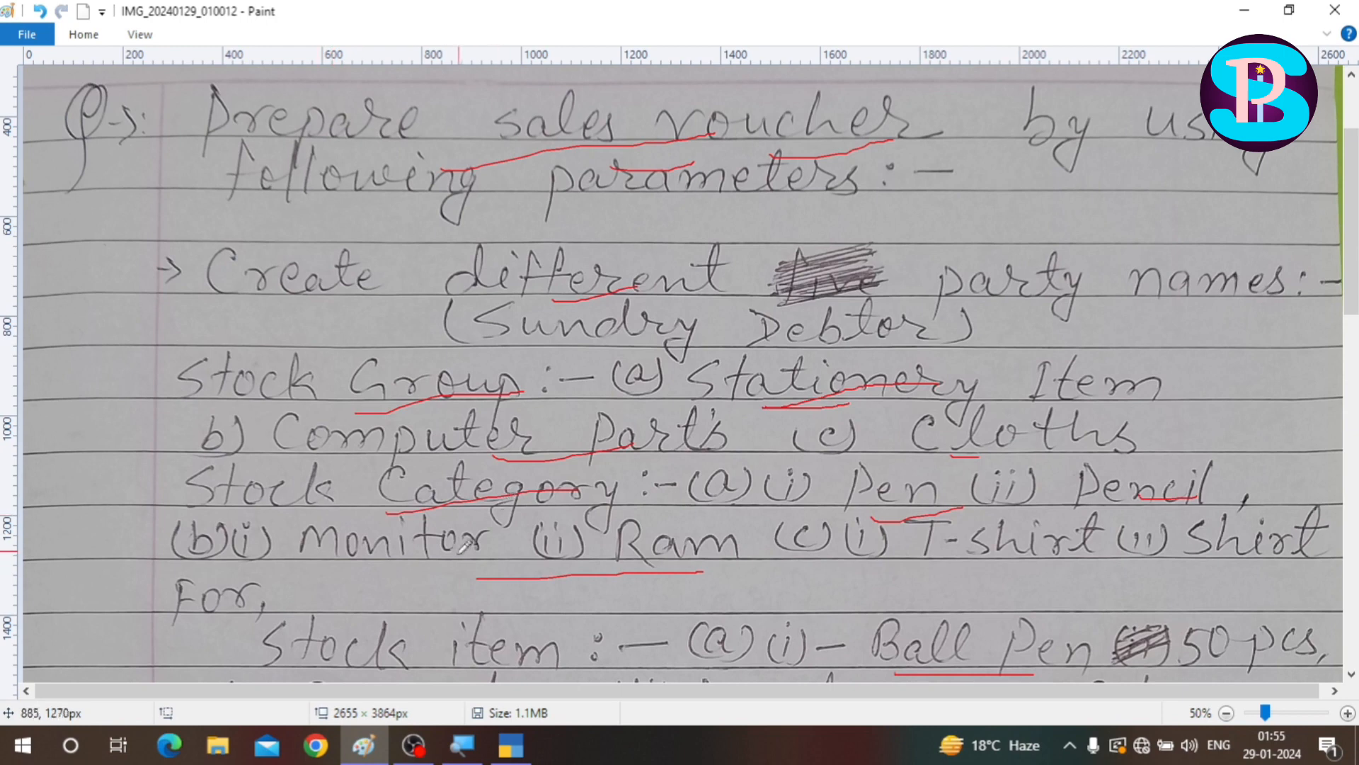
{"action": "left_click_drag", "start_coordinate": [847, 506], "coordinate": [889, 507]}
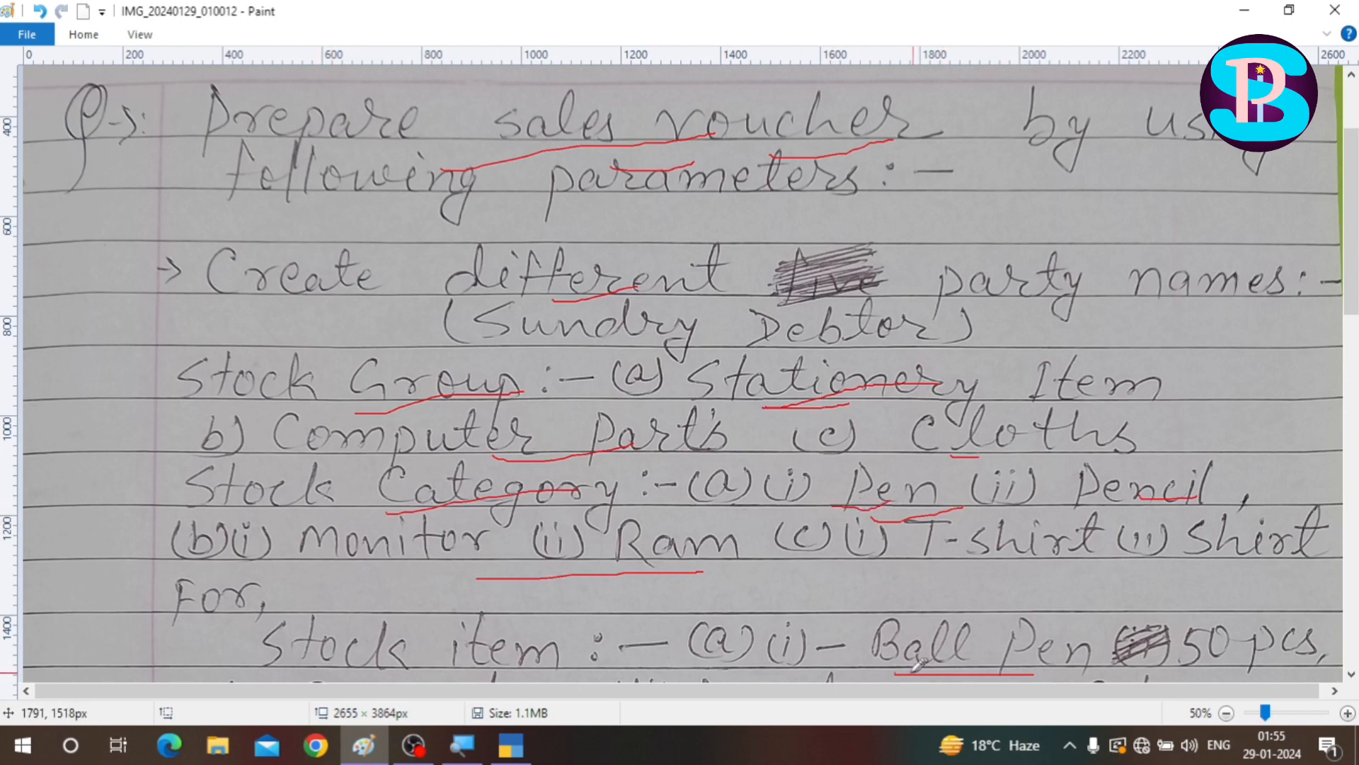
{"action": "left_click_drag", "start_coordinate": [898, 674], "coordinate": [963, 665]}
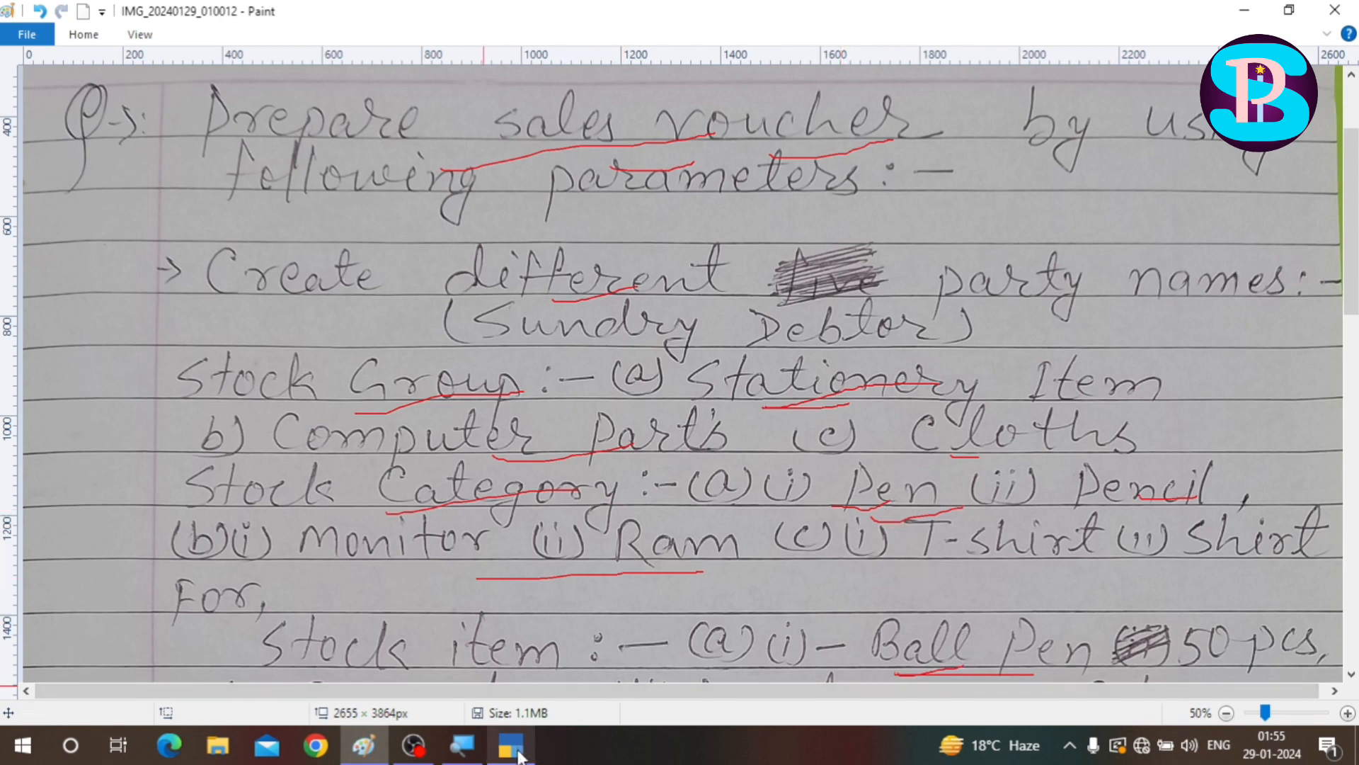
- Return to TallyPrime and create the stock group Stationery Item under Primary, with quantities of items added set to Yes
{"action": "mouse_move", "coordinate": [519, 750]}
{"action": "left_click", "coordinate": [538, 623]}
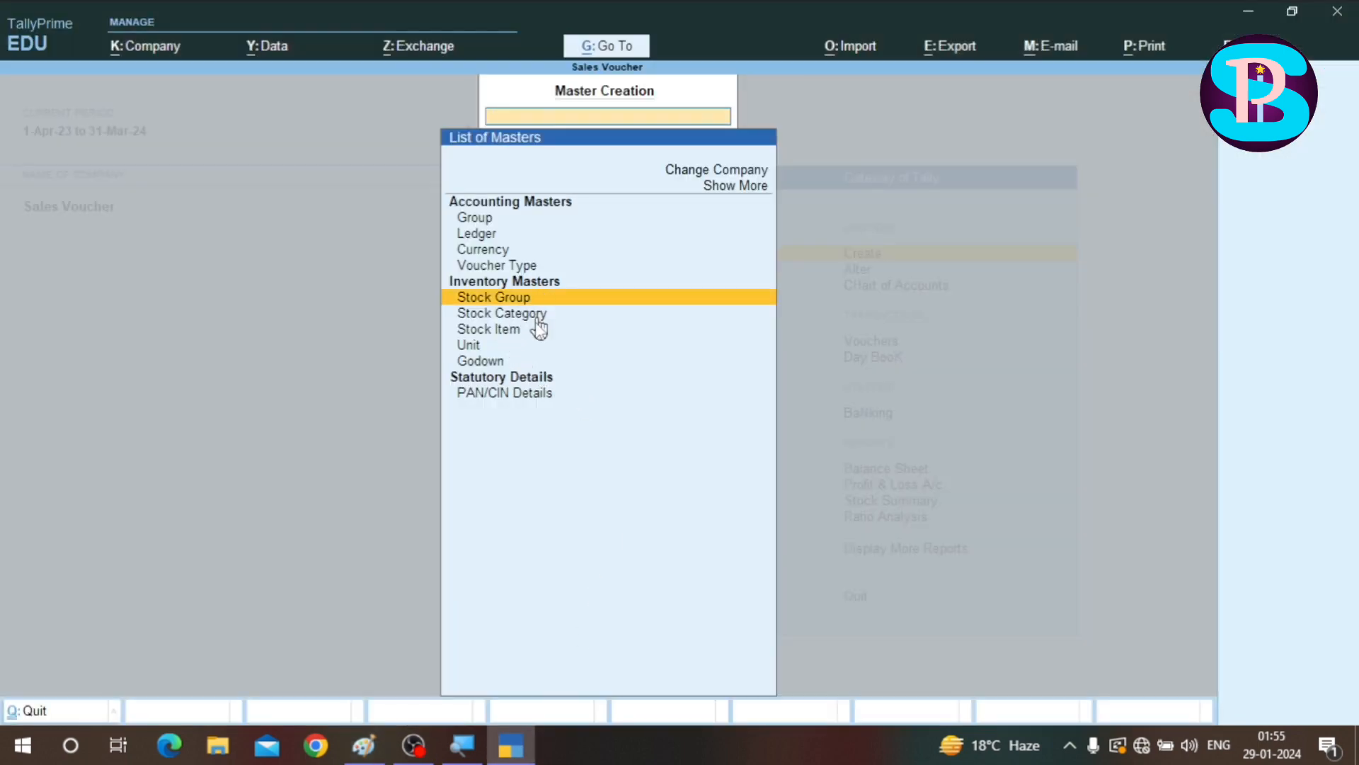
{"action": "key", "text": "Return"}
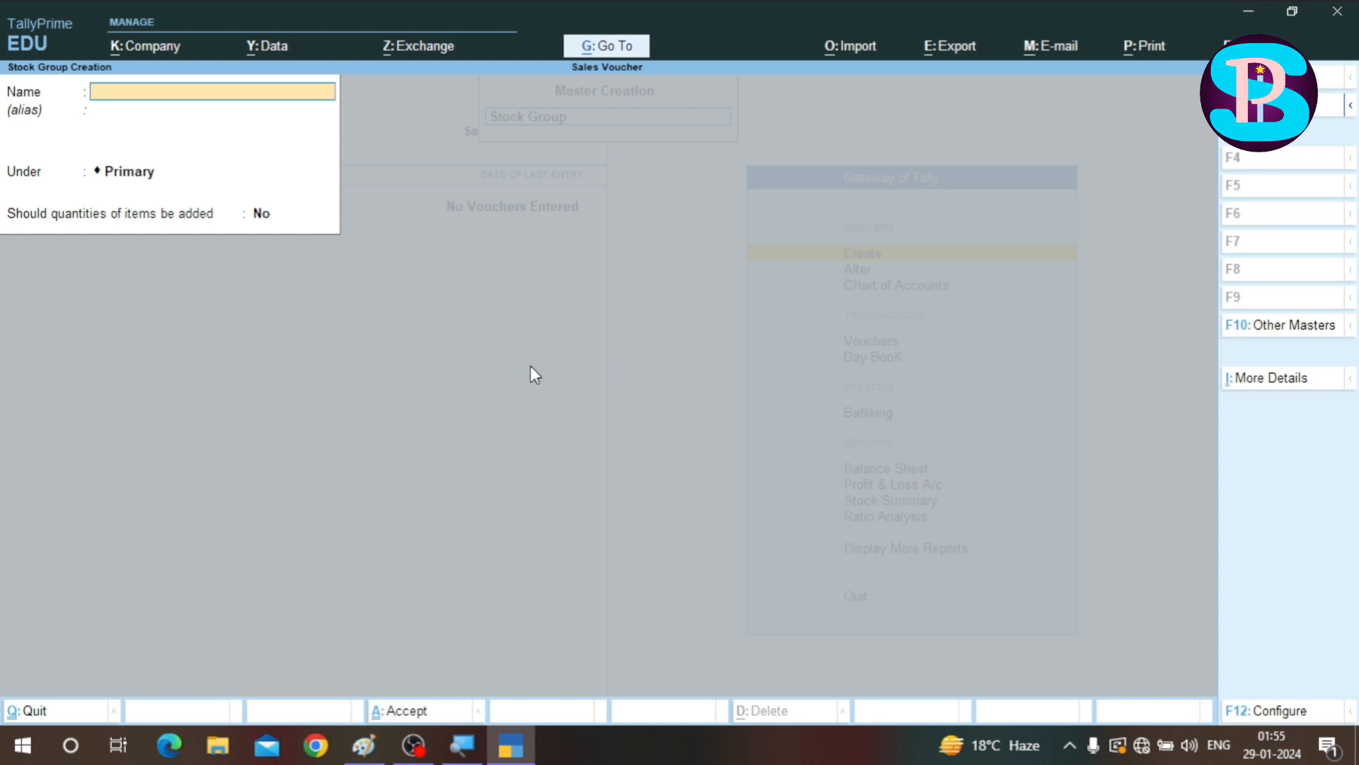
{"action": "type", "text": "Stationery Item"}
{"action": "key", "text": "Return"}
{"action": "key", "text": "Return"}
{"action": "key", "text": "Return"}
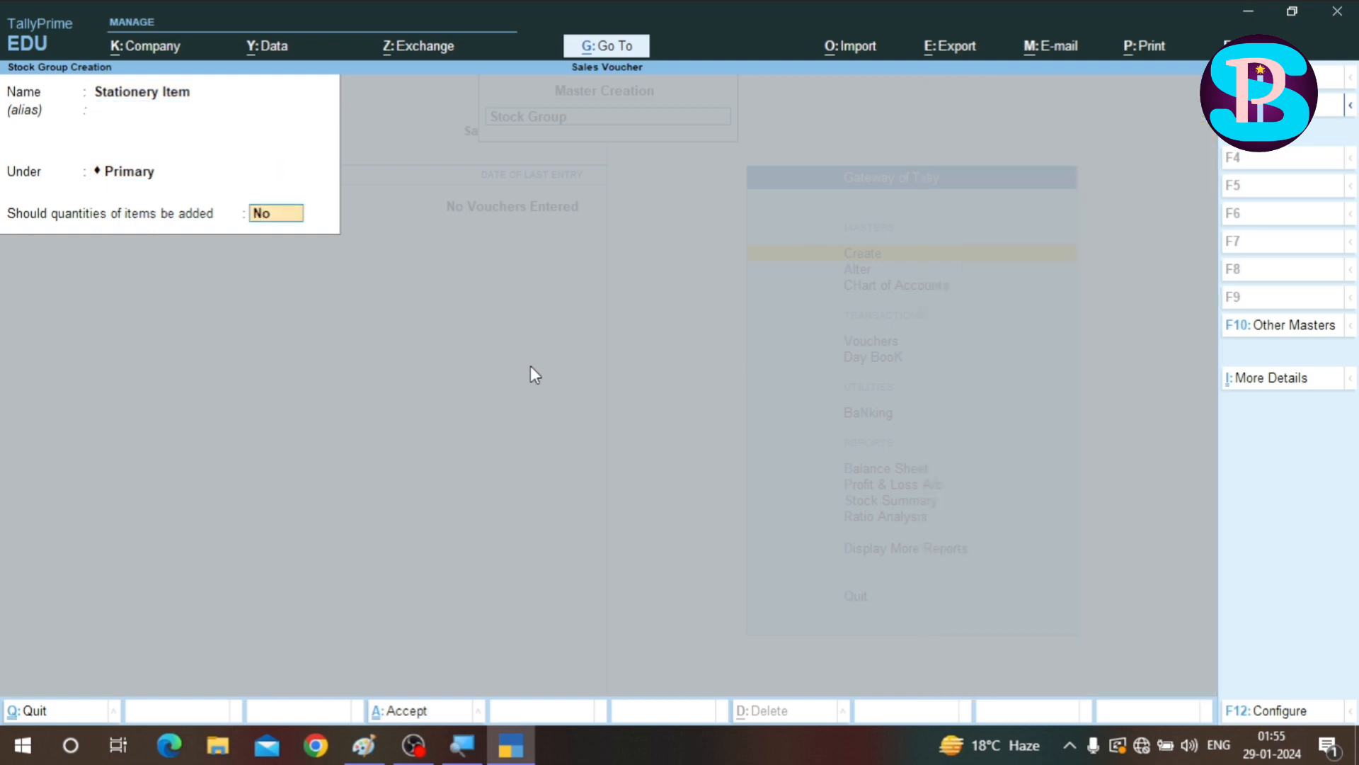
{"action": "type", "text": "y"}
{"action": "key", "text": "Return"}
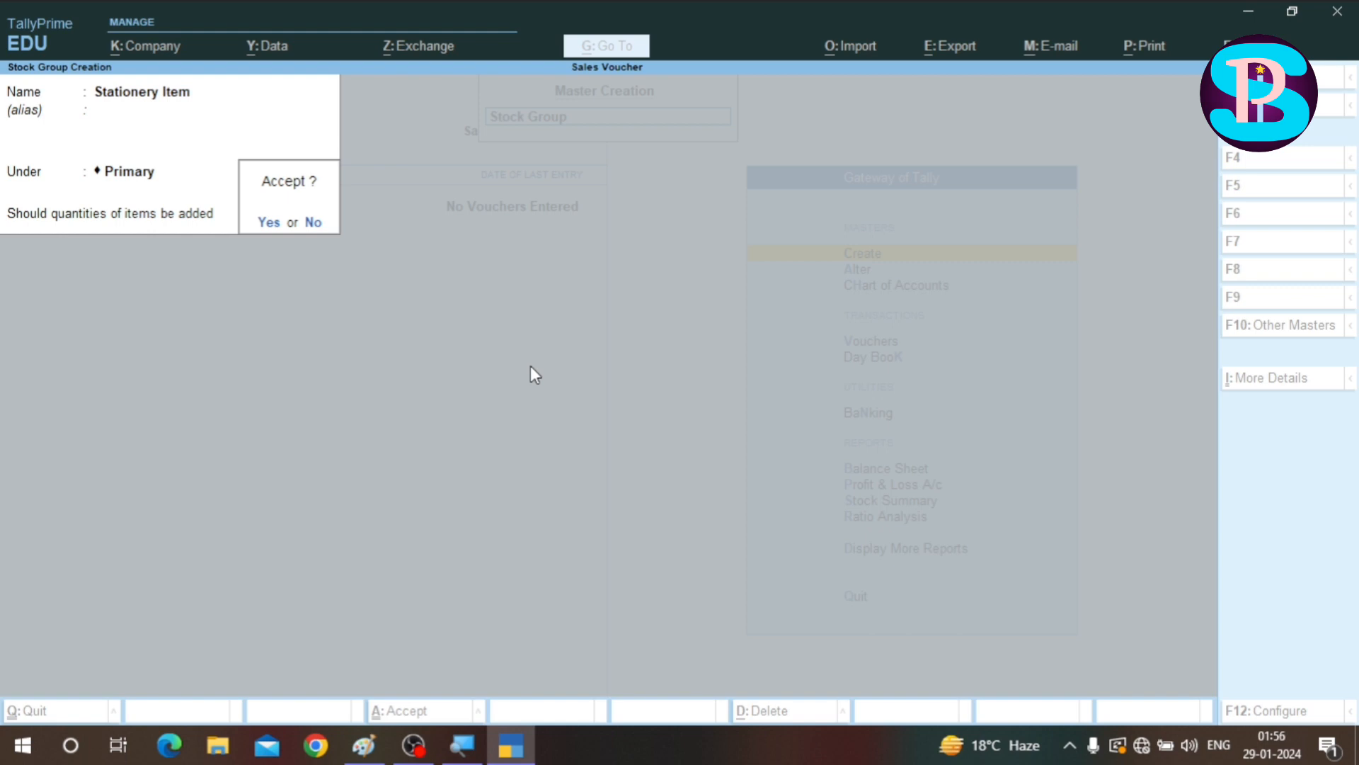
{"action": "key", "text": "Return"}
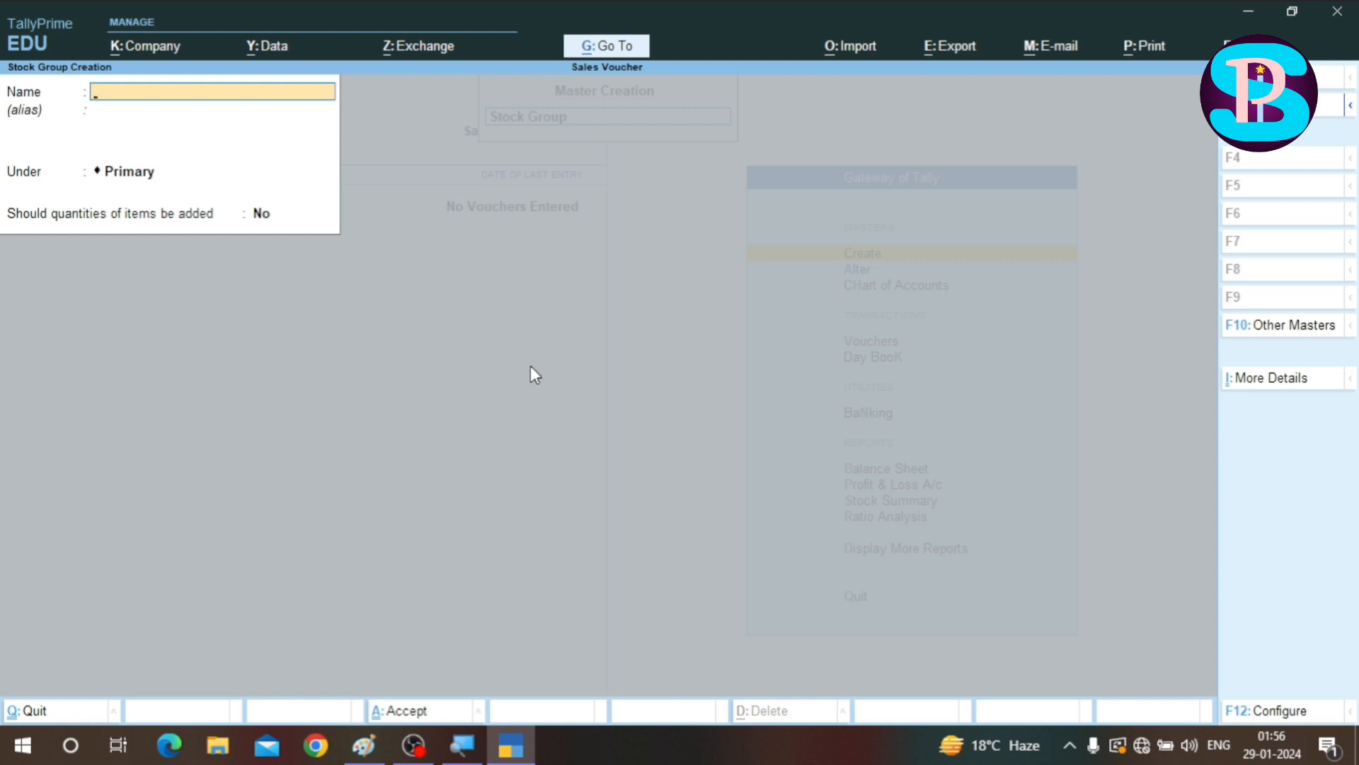
{"action": "key", "text": "Escape"}
{"action": "key", "text": "Return"}
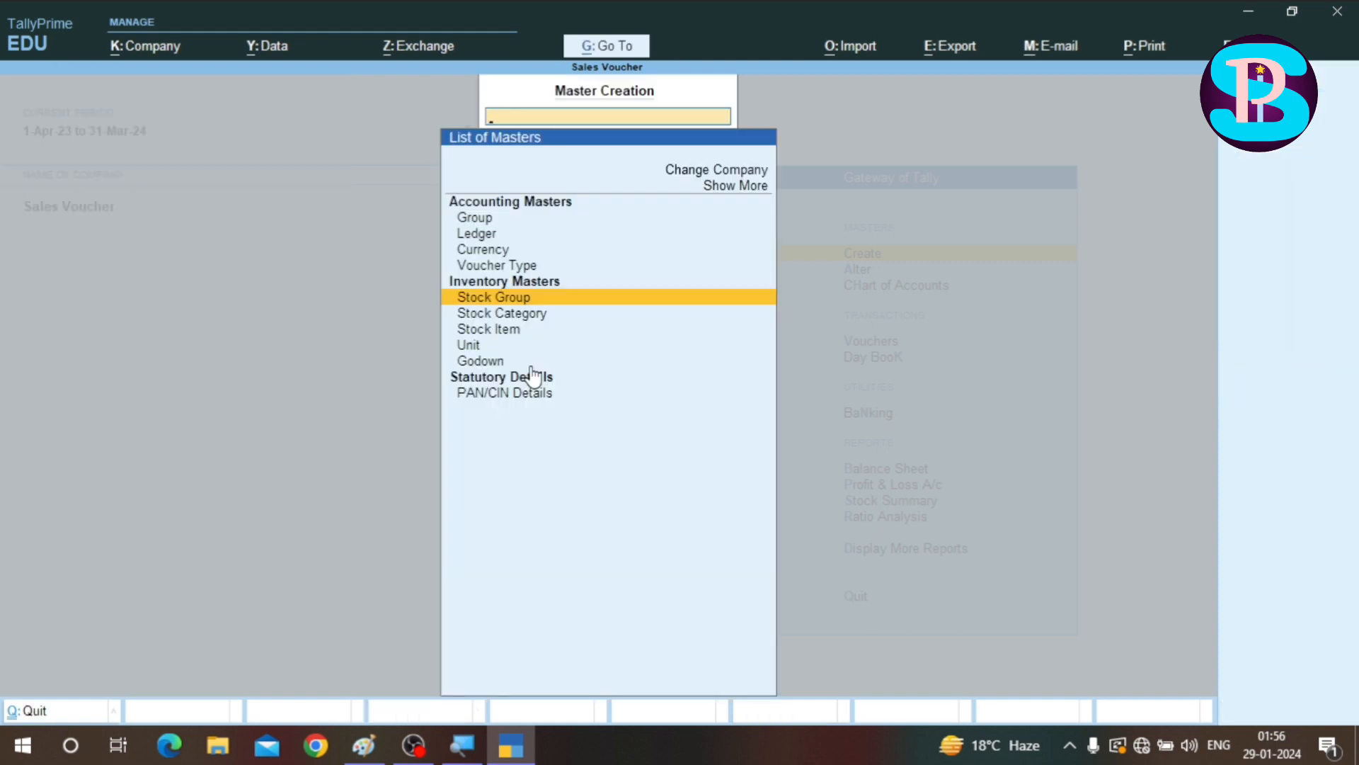
- Create the stock category Pen under Primary, save it and return to the list of masters
{"action": "key", "text": "Down"}
{"action": "key", "text": "Return"}
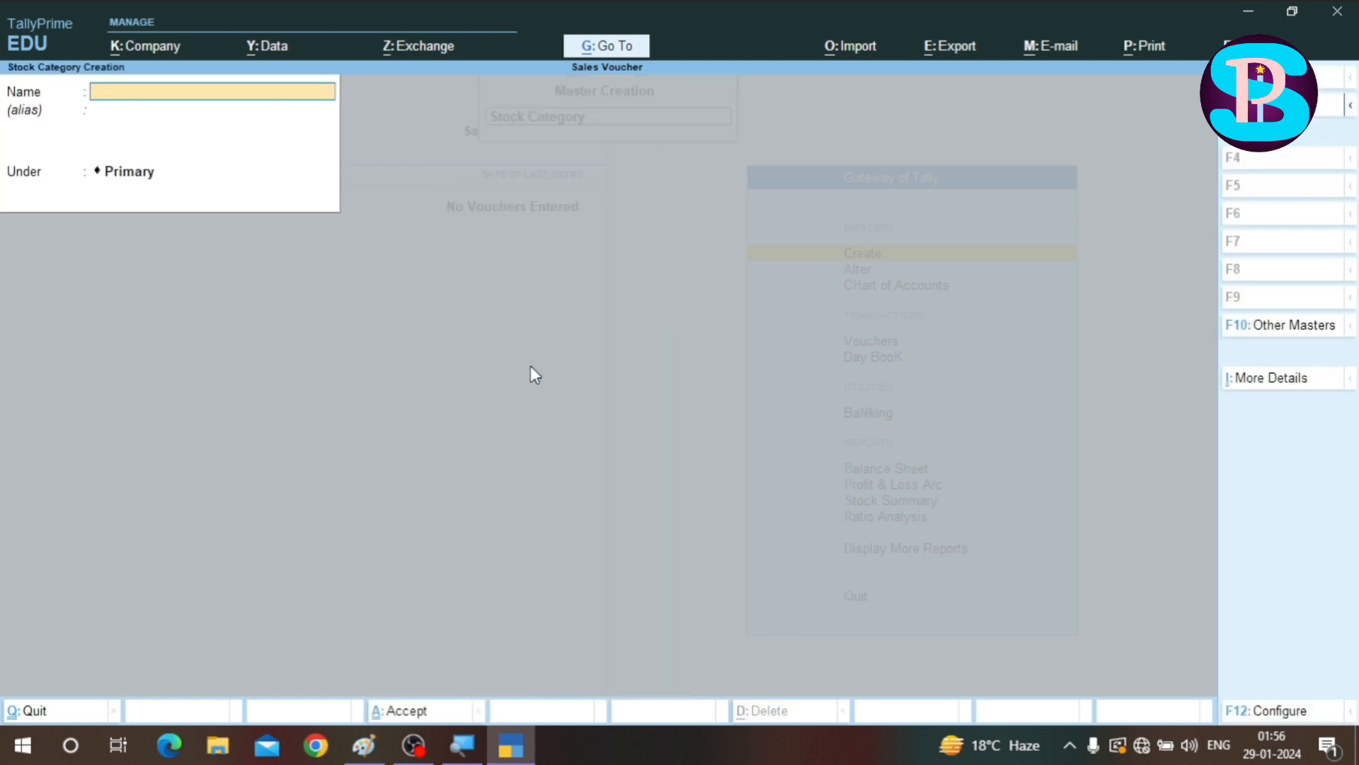
{"action": "type", "text": "Pen"}
{"action": "key", "text": "Return"}
{"action": "key", "text": "Return"}
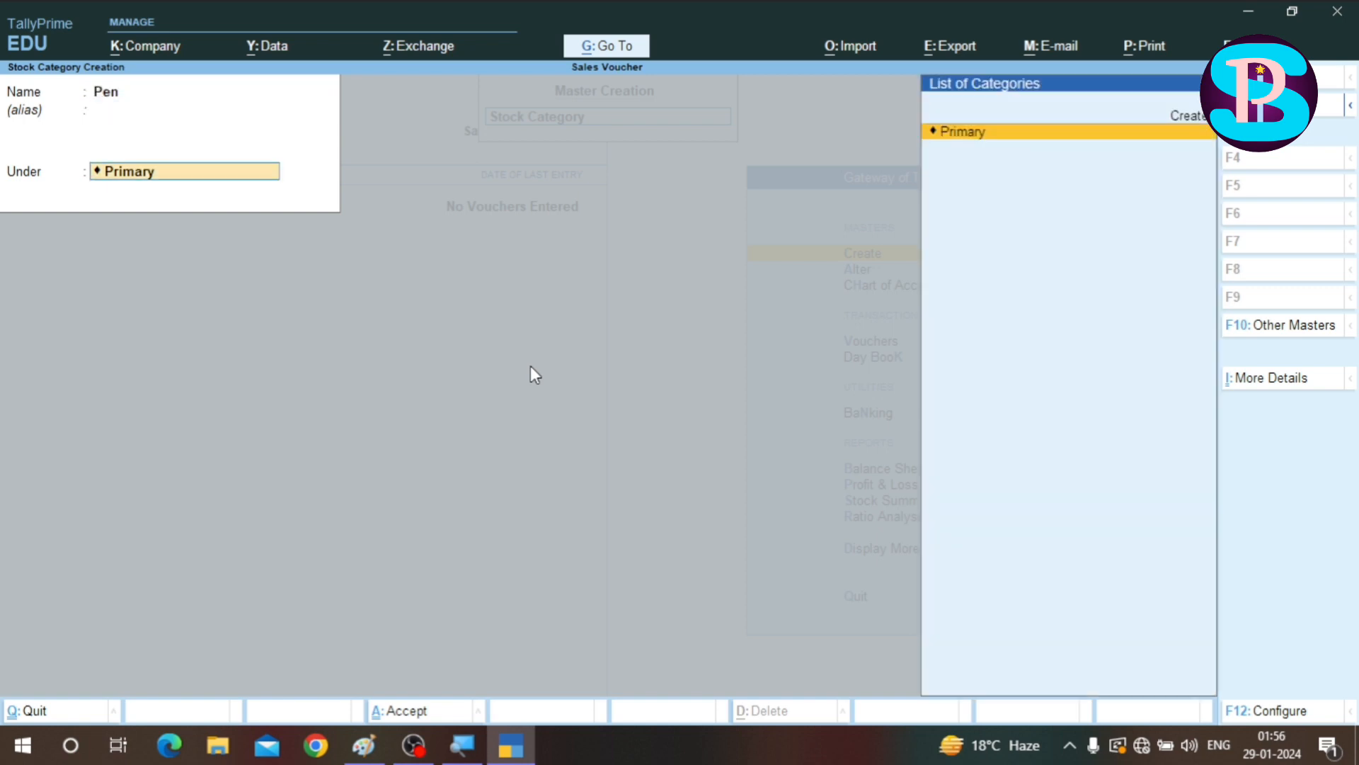
{"action": "key", "text": "Return"}
{"action": "key", "text": "Return"}
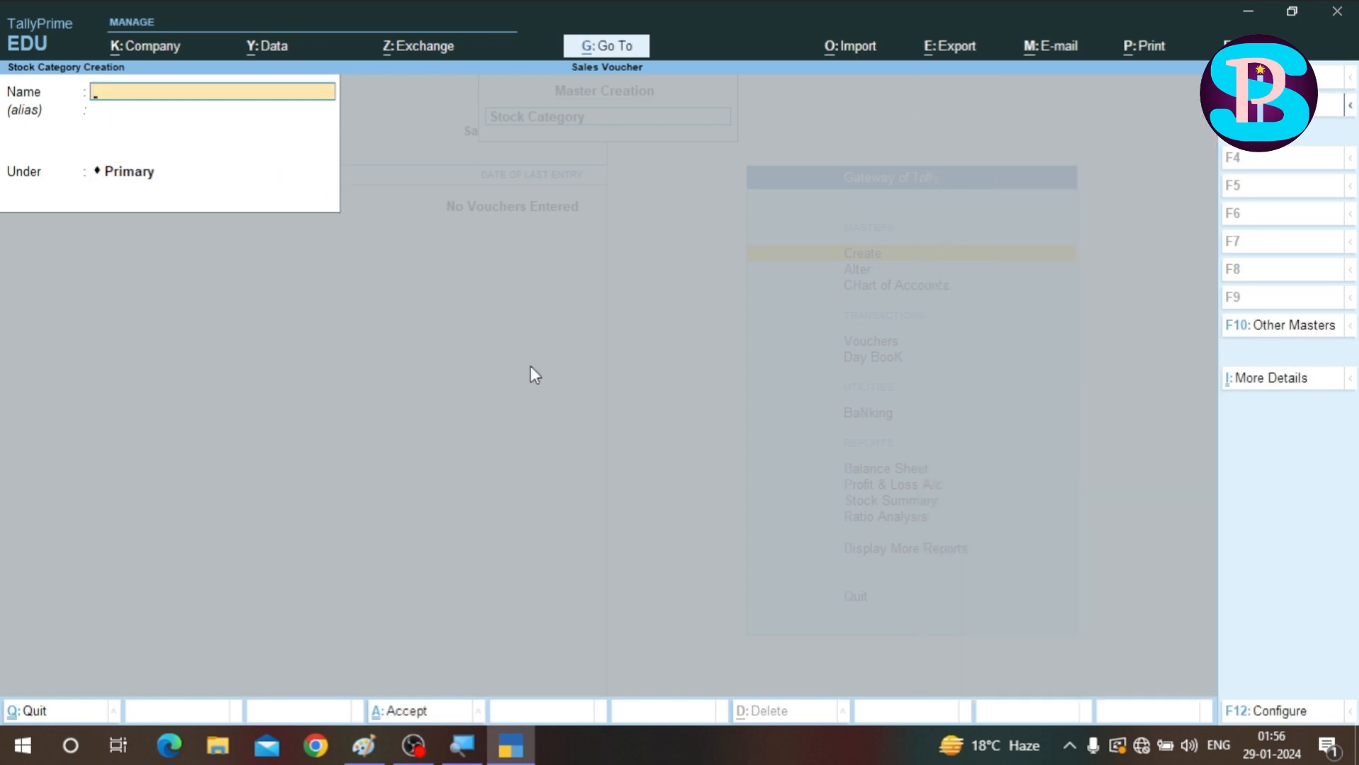
{"action": "key", "text": "Escape"}
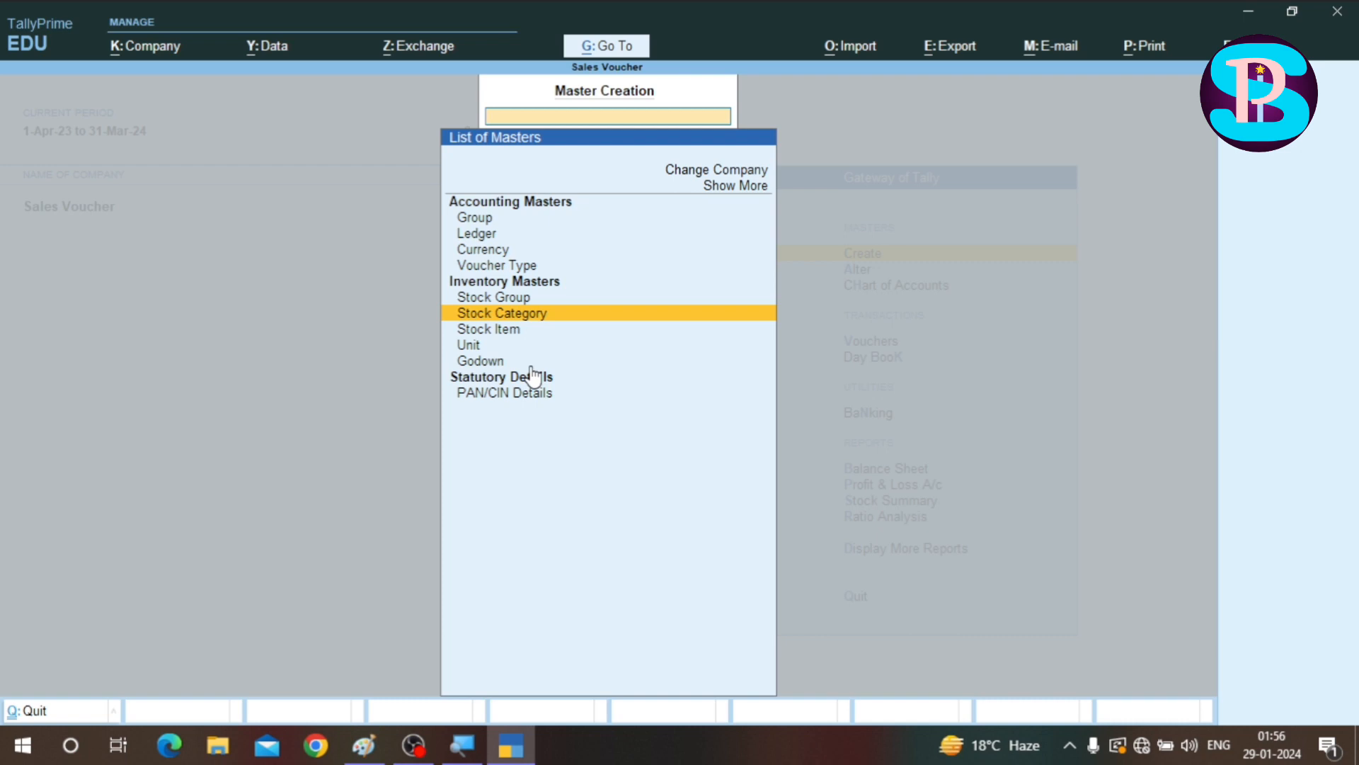
- Start a new stock item named Ball Pen under the group Stationery Item with nos as its unit
{"action": "key", "text": "Down"}
{"action": "key", "text": "Return"}
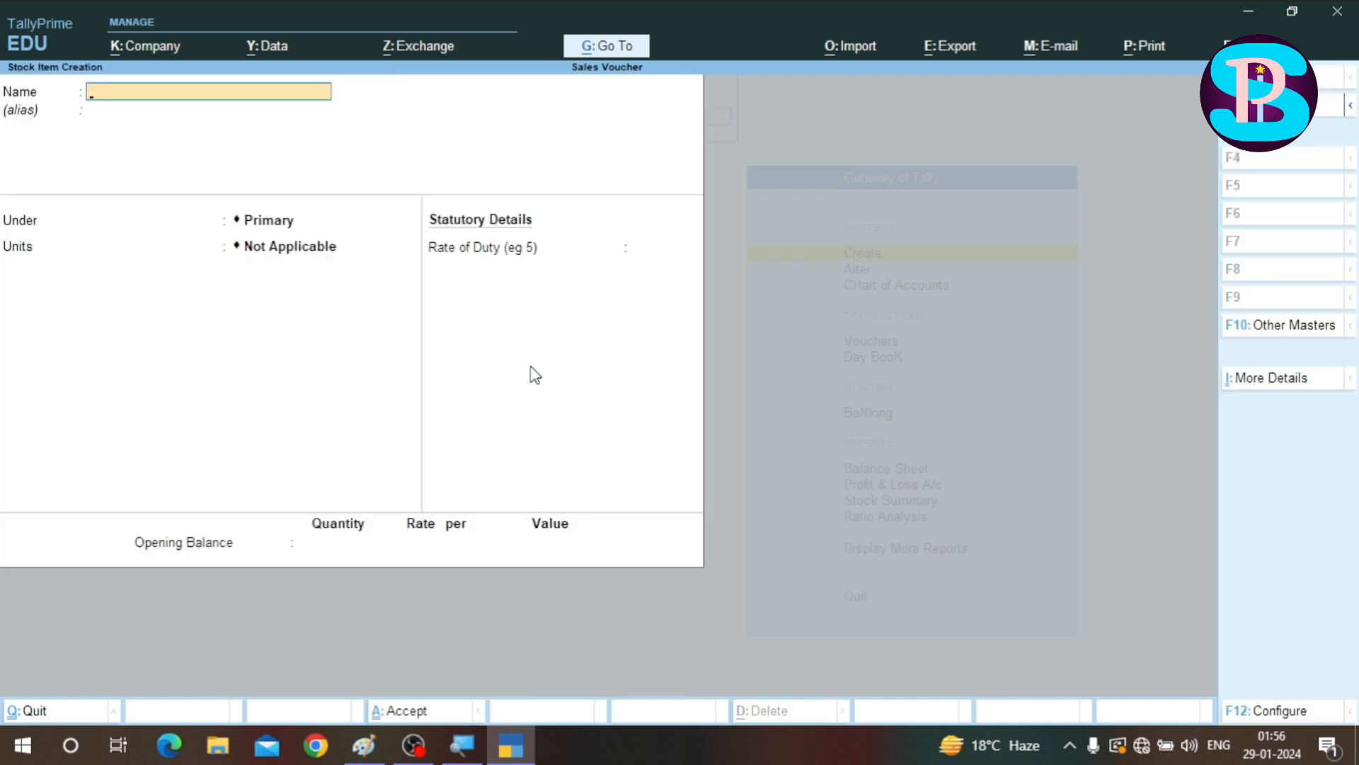
{"action": "type", "text": "Ball Pen"}
{"action": "key", "text": "Return"}
{"action": "key", "text": "Return"}
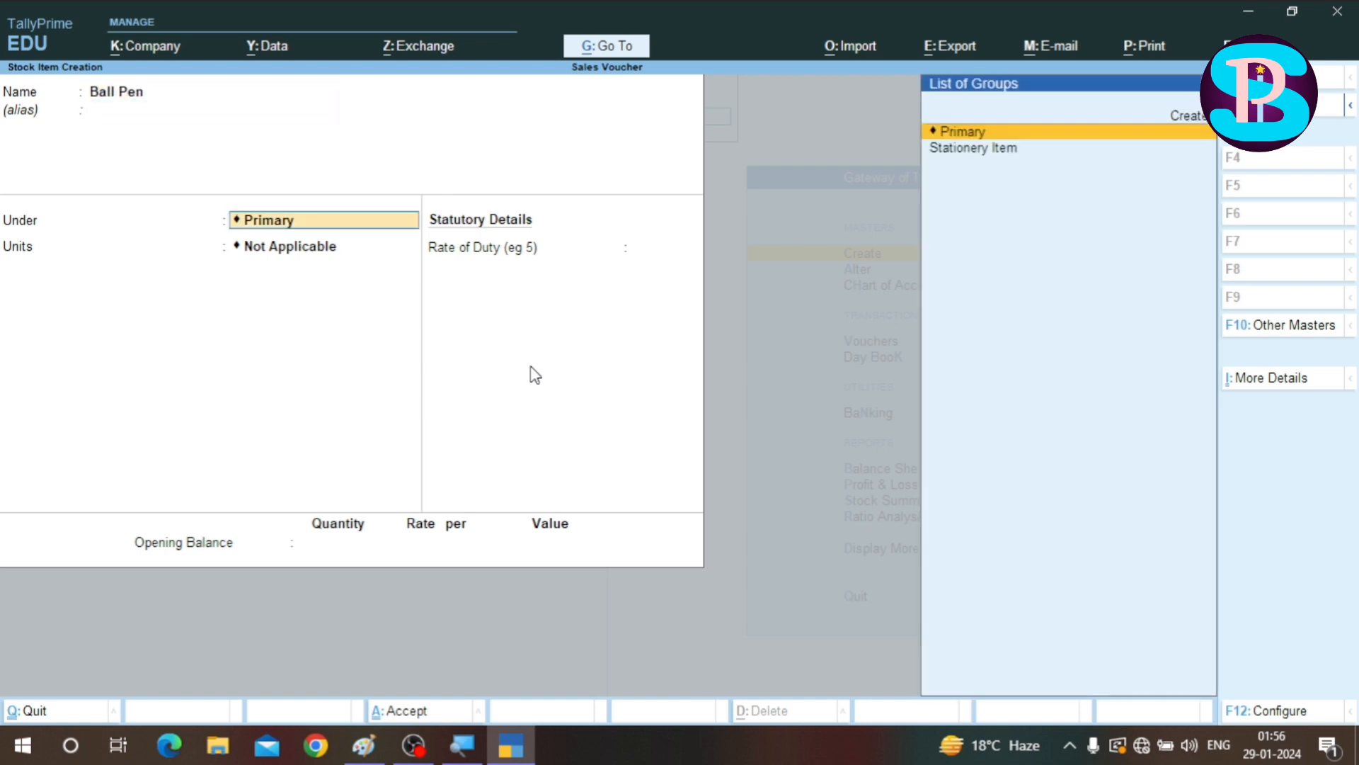
{"action": "key", "text": "Down"}
{"action": "key", "text": "Return"}
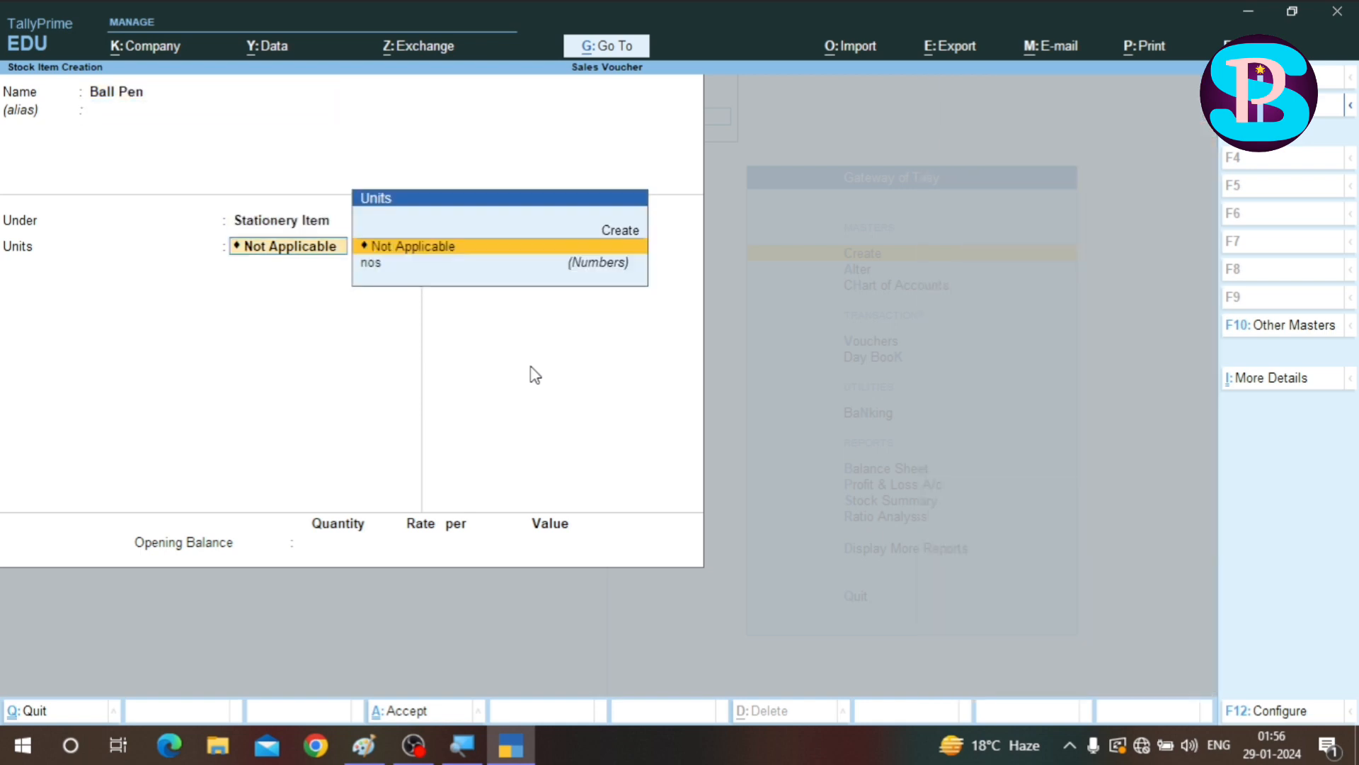
{"action": "key", "text": "Down"}
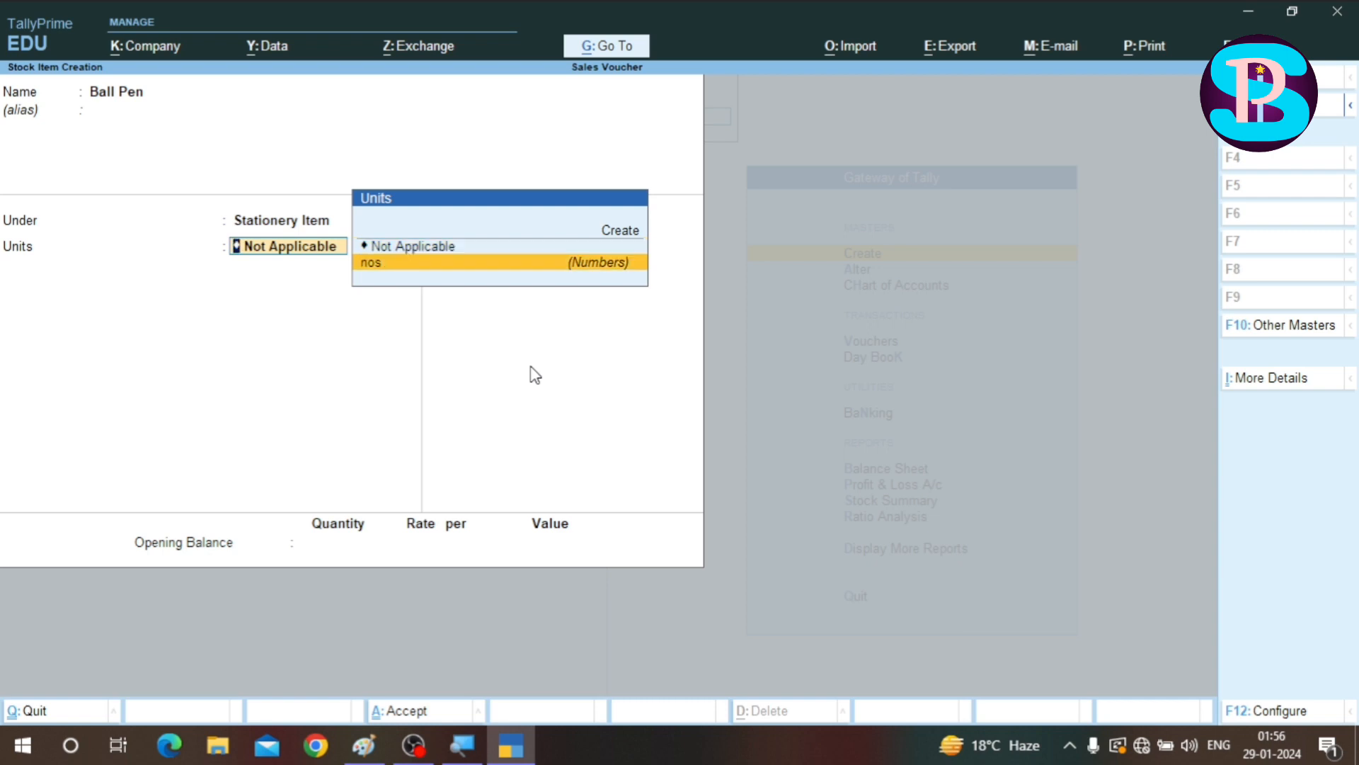
{"action": "key", "text": "Return"}
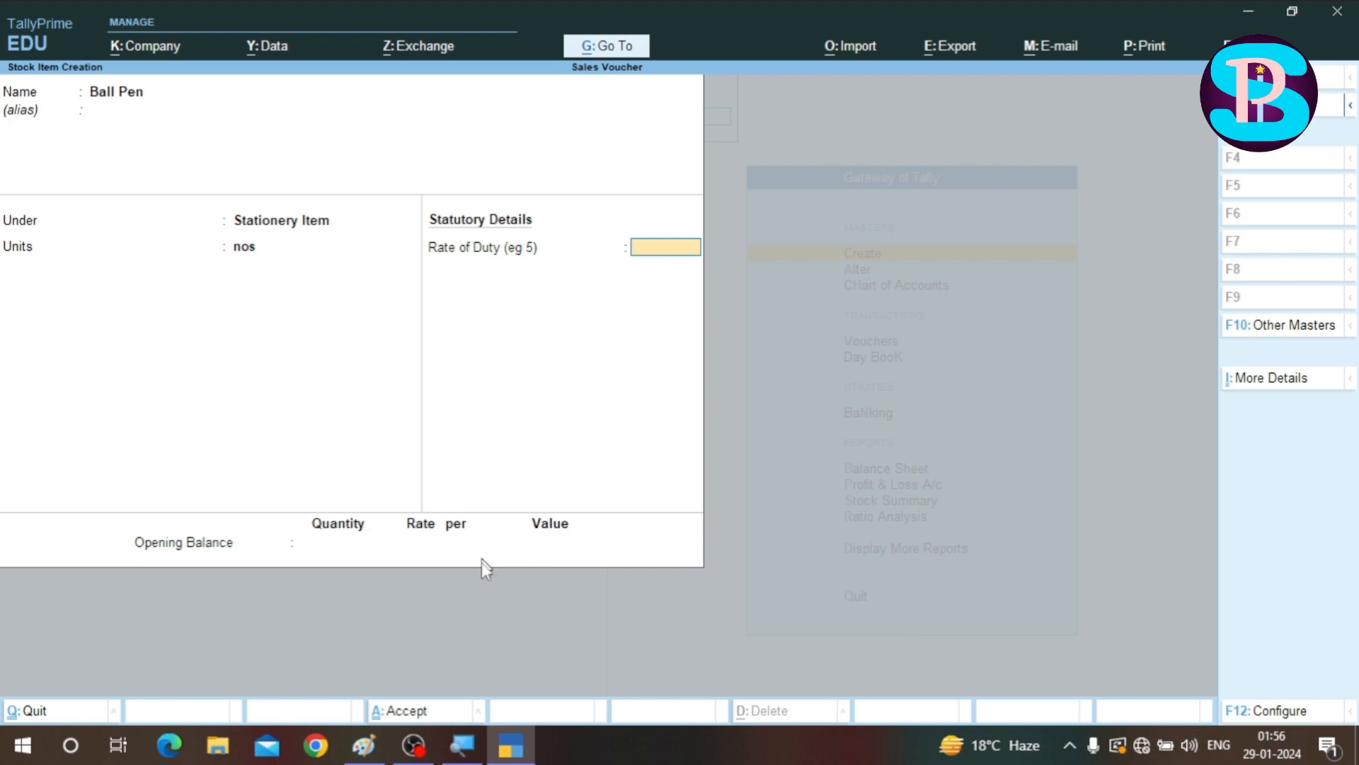
- Switch to the handwritten exercise in Paint and underline Ball Pen's 50 pcs and 10 Rupees in red
{"action": "left_click", "coordinate": [363, 744]}
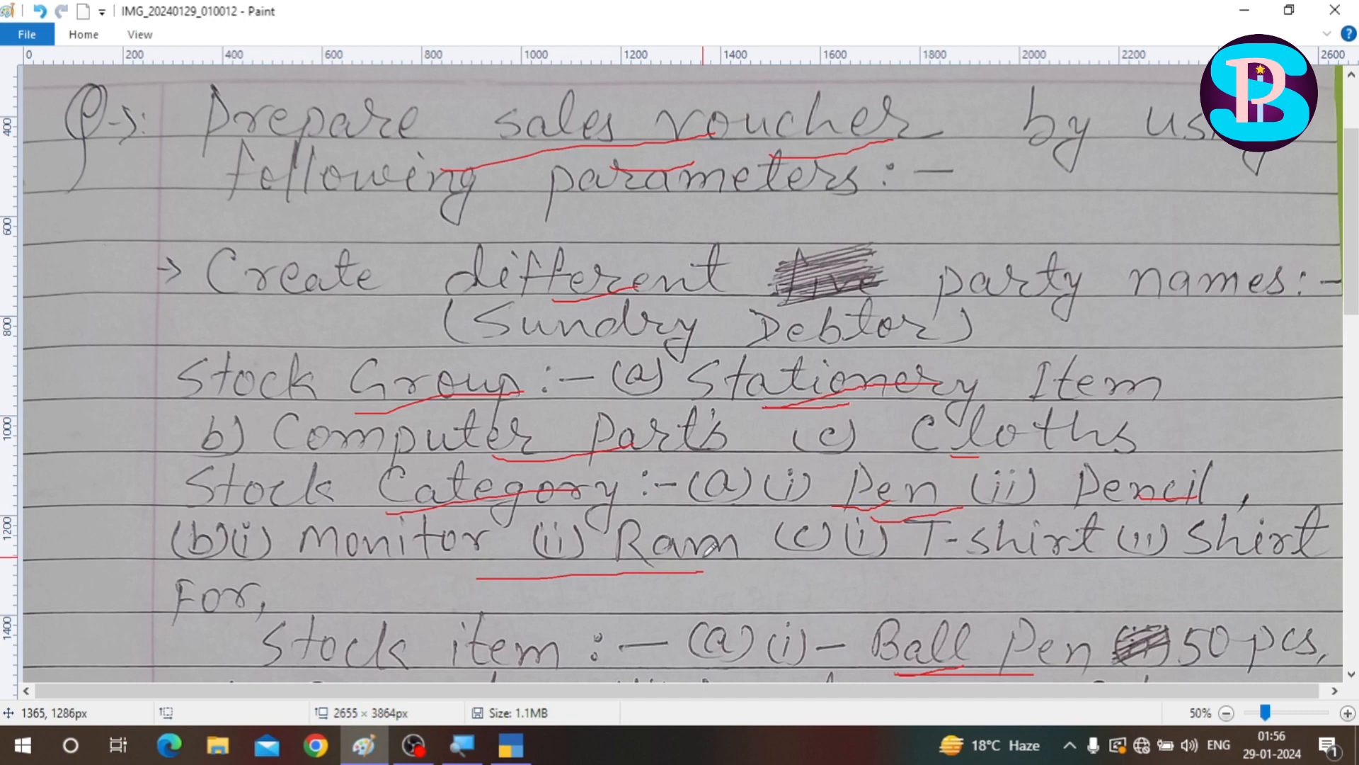
{"action": "scroll", "coordinate": [707, 558], "scroll_direction": "down", "scroll_amount": 3}
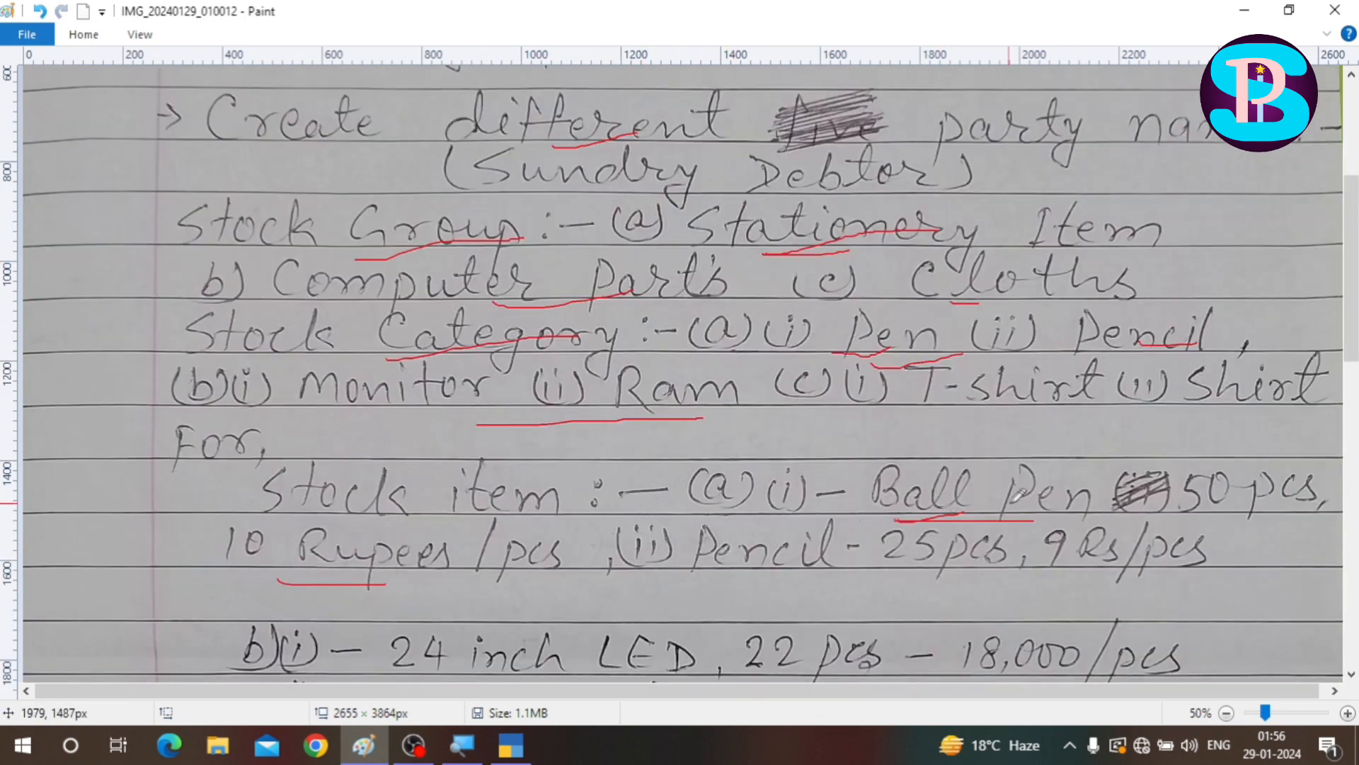
{"action": "left_click_drag", "start_coordinate": [1198, 521], "coordinate": [1293, 518]}
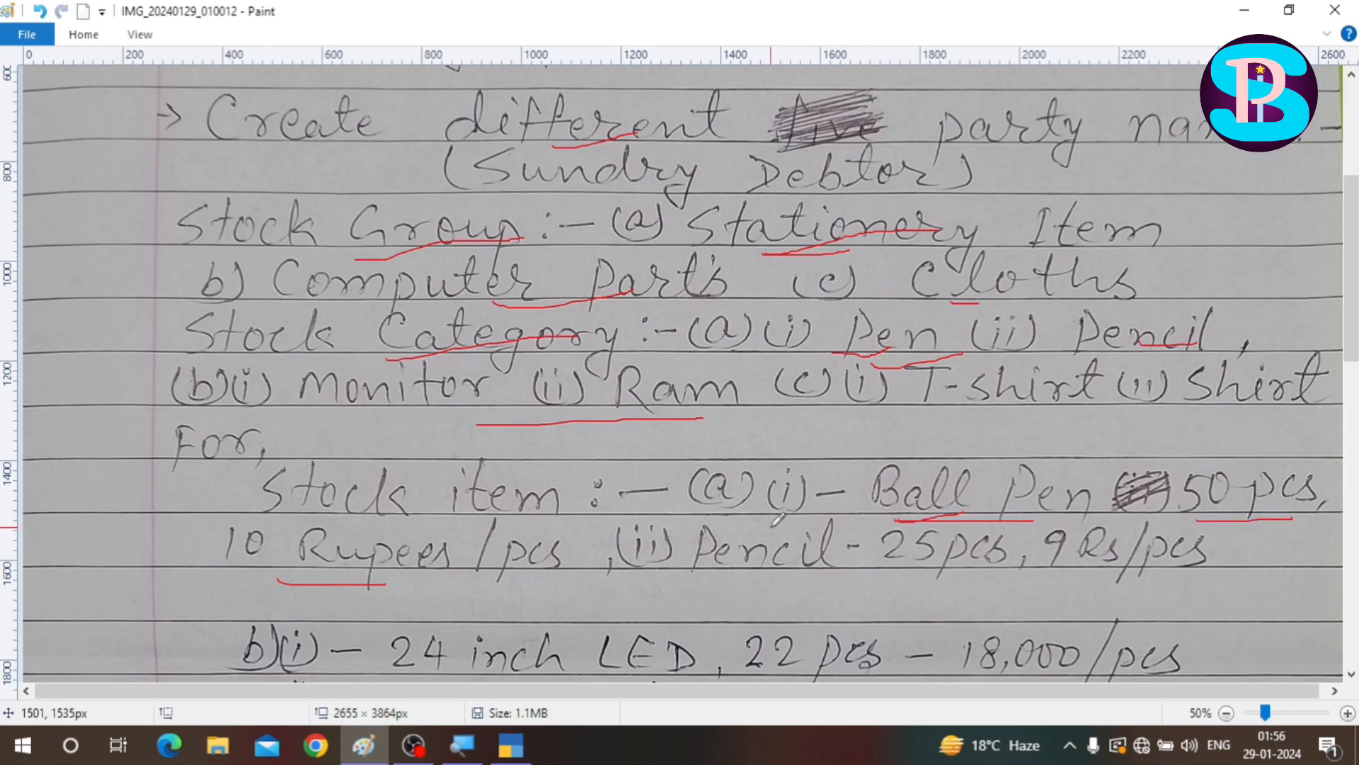
{"action": "left_click_drag", "start_coordinate": [231, 568], "coordinate": [411, 565]}
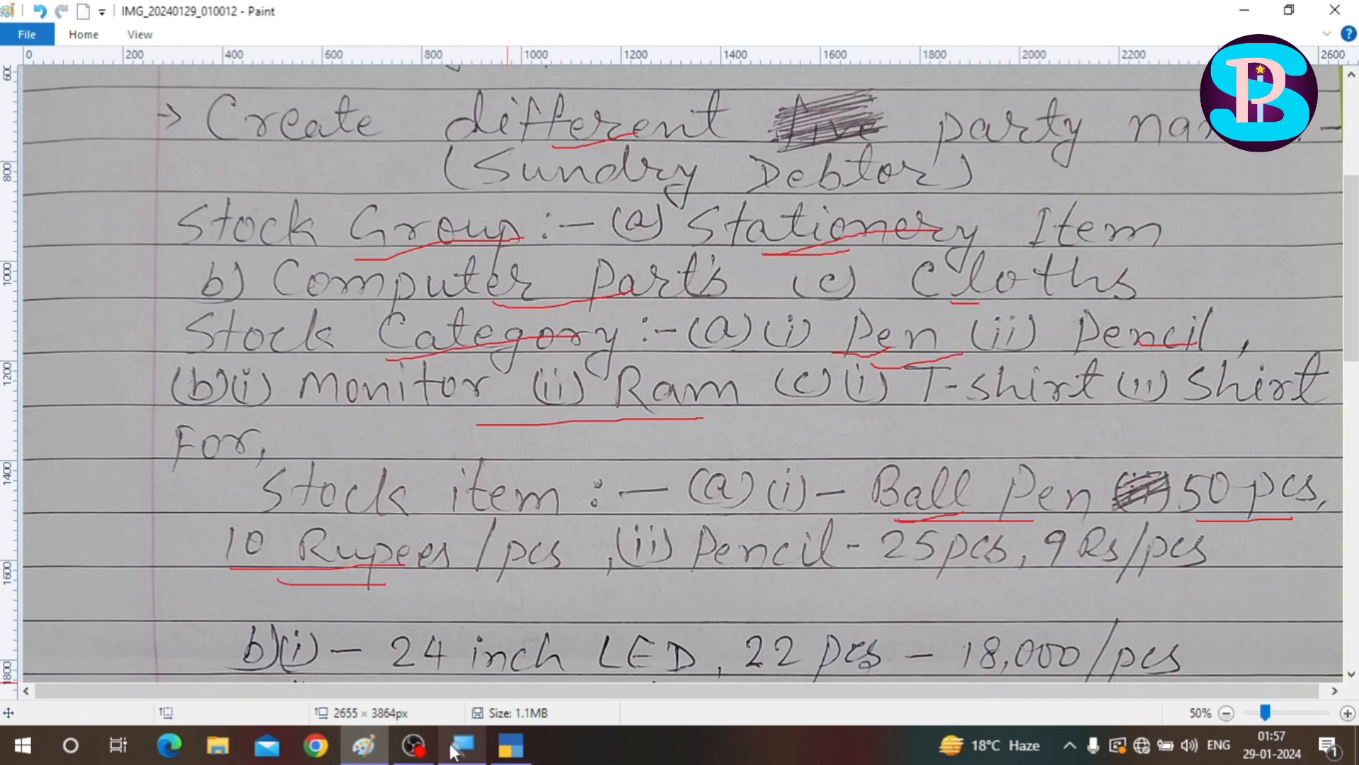
- Return to TallyPrime and give Ball Pen an opening quantity of 50 nos, allocated to the Noida godown
{"action": "left_click", "coordinate": [510, 744]}
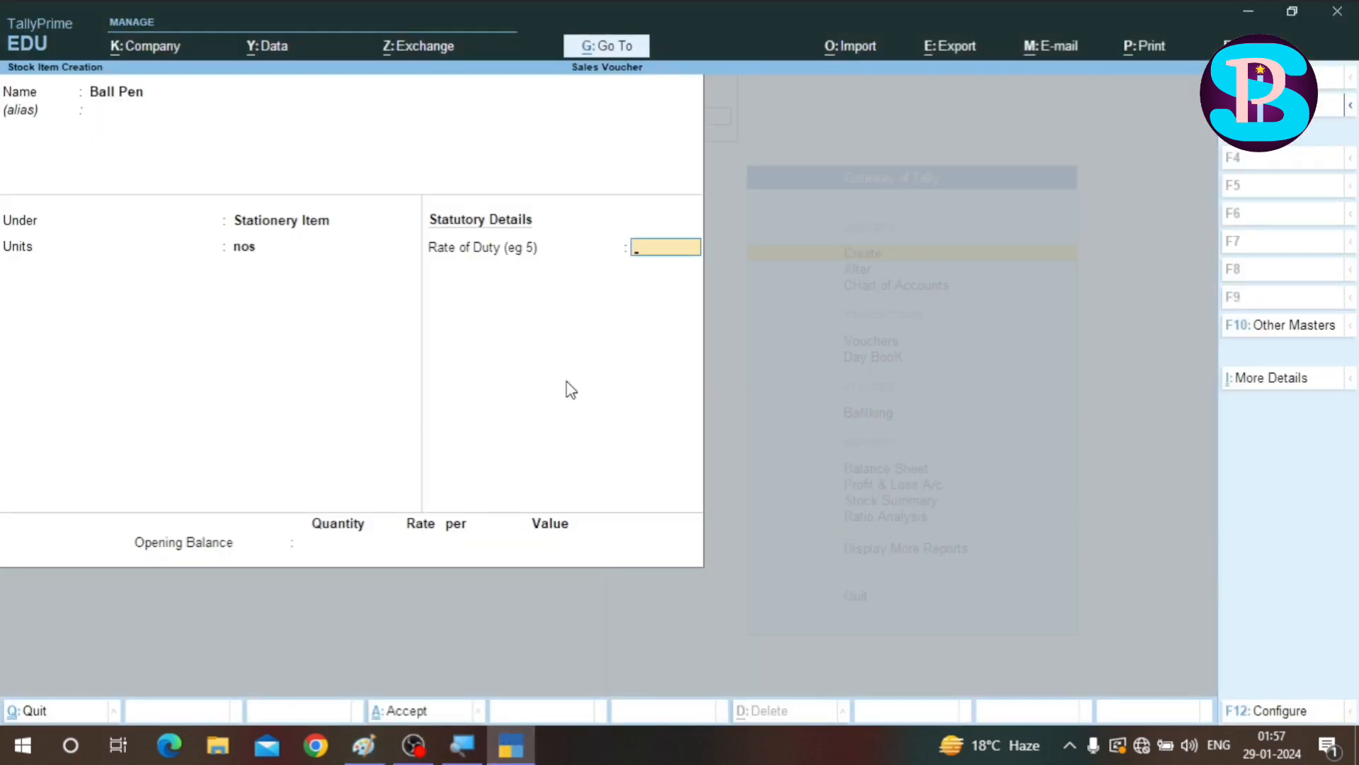
{"action": "key", "text": "Return"}
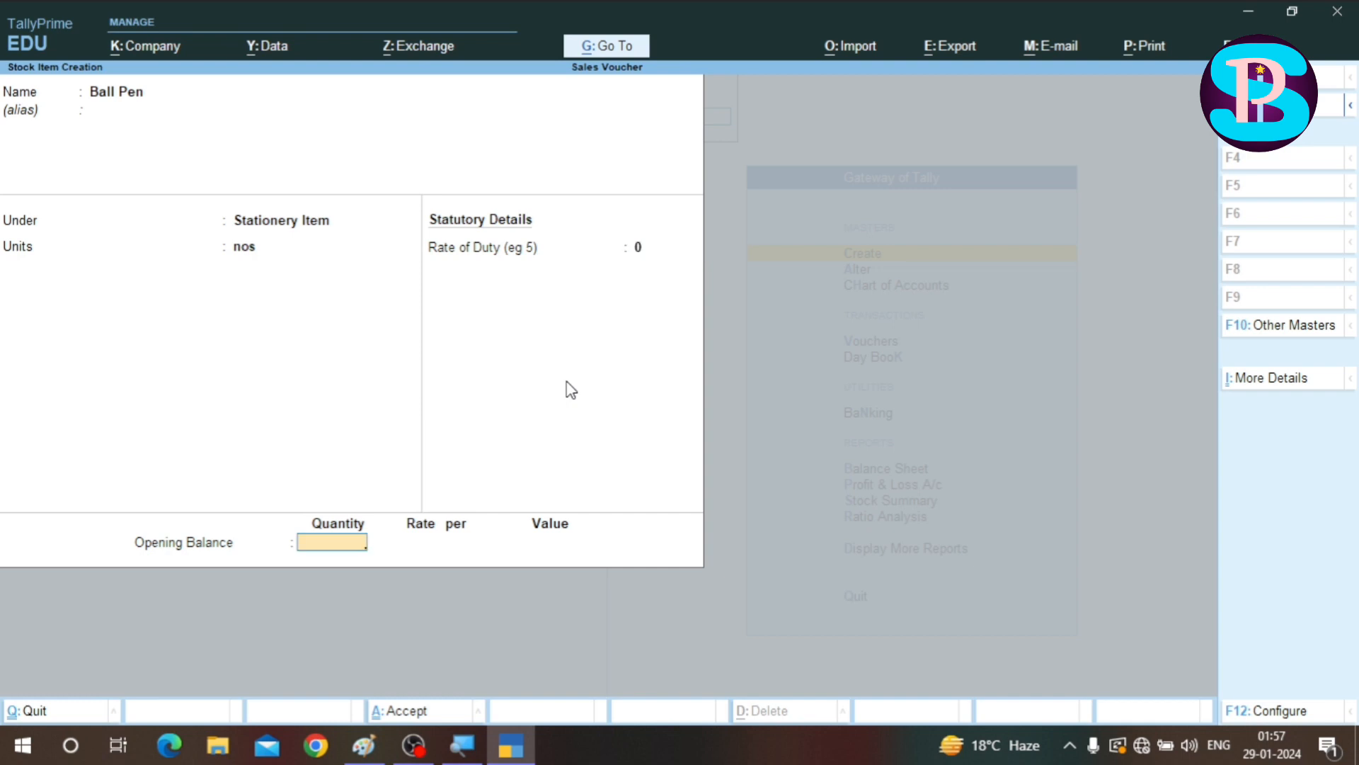
{"action": "type", "text": "50"}
{"action": "key", "text": "Return"}
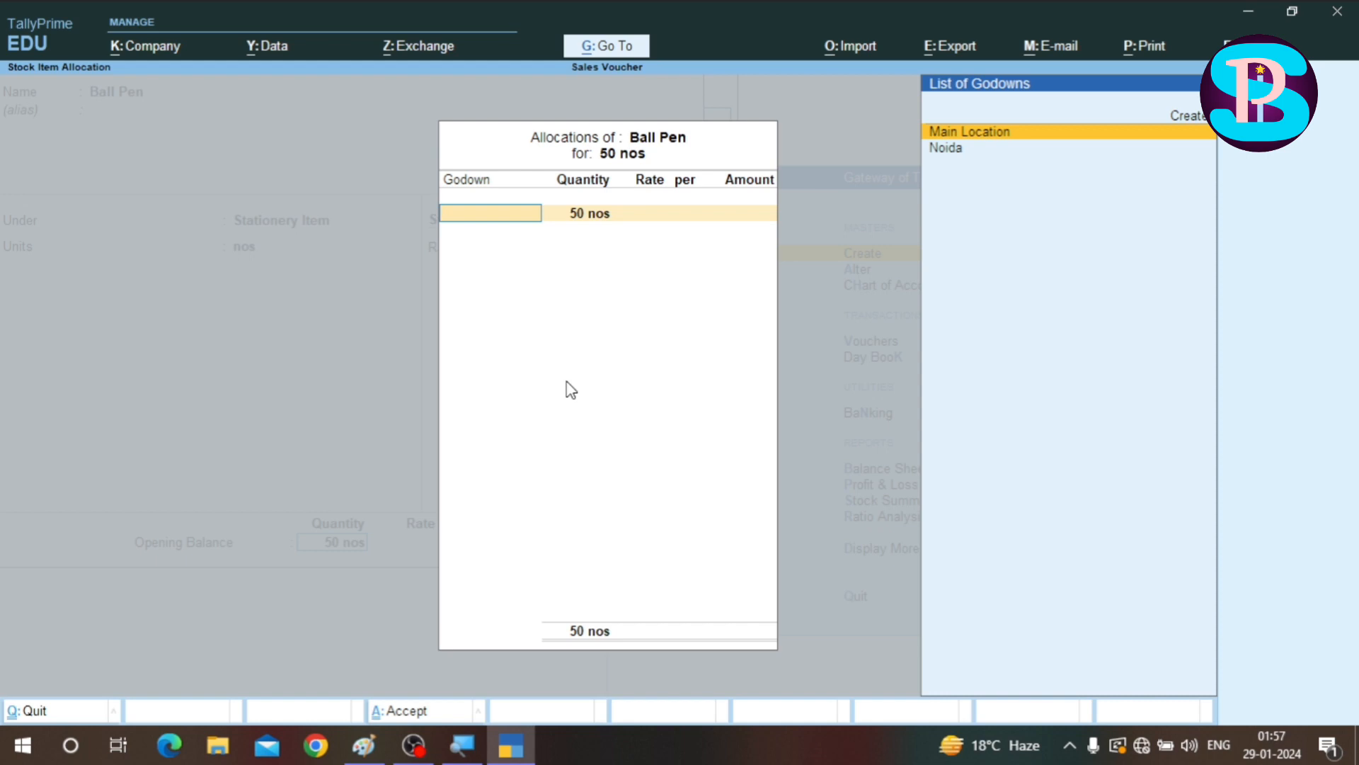
{"action": "key", "text": "Down"}
{"action": "key", "text": "Return"}
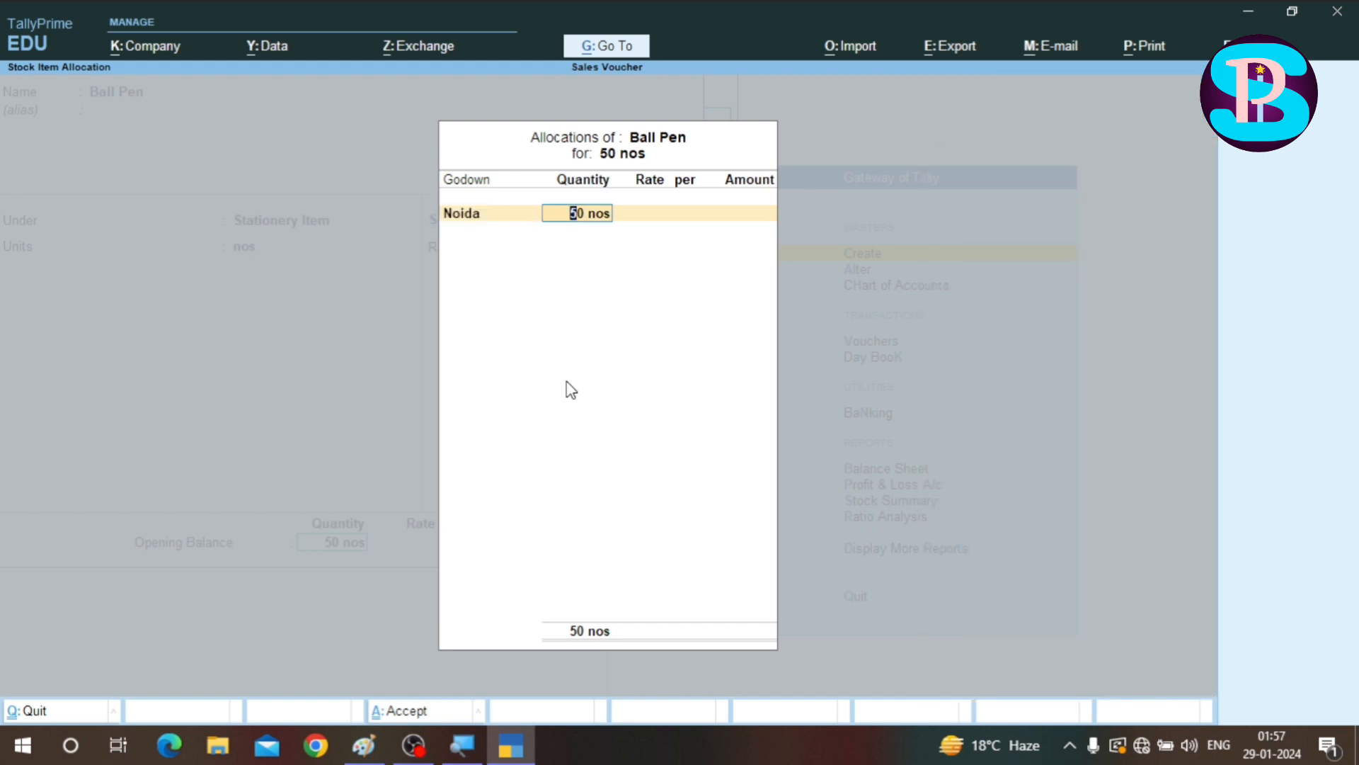
- Set the opening stock rate to 10 per nos, save the Ball Pen item and return to the Gateway of Tally
{"action": "key", "text": "Return"}
{"action": "type", "text": "10"}
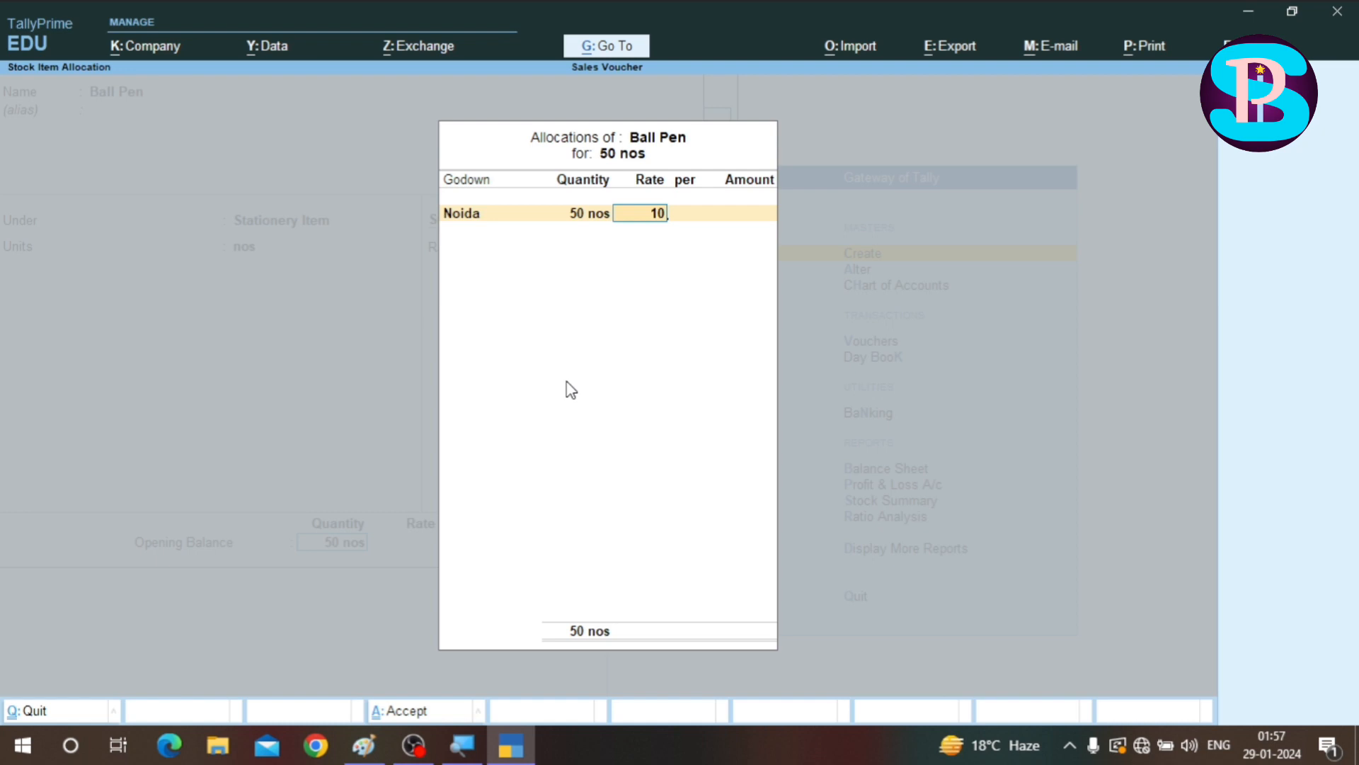
{"action": "key", "text": "Return"}
{"action": "key", "text": "Return"}
{"action": "key", "text": "Return"}
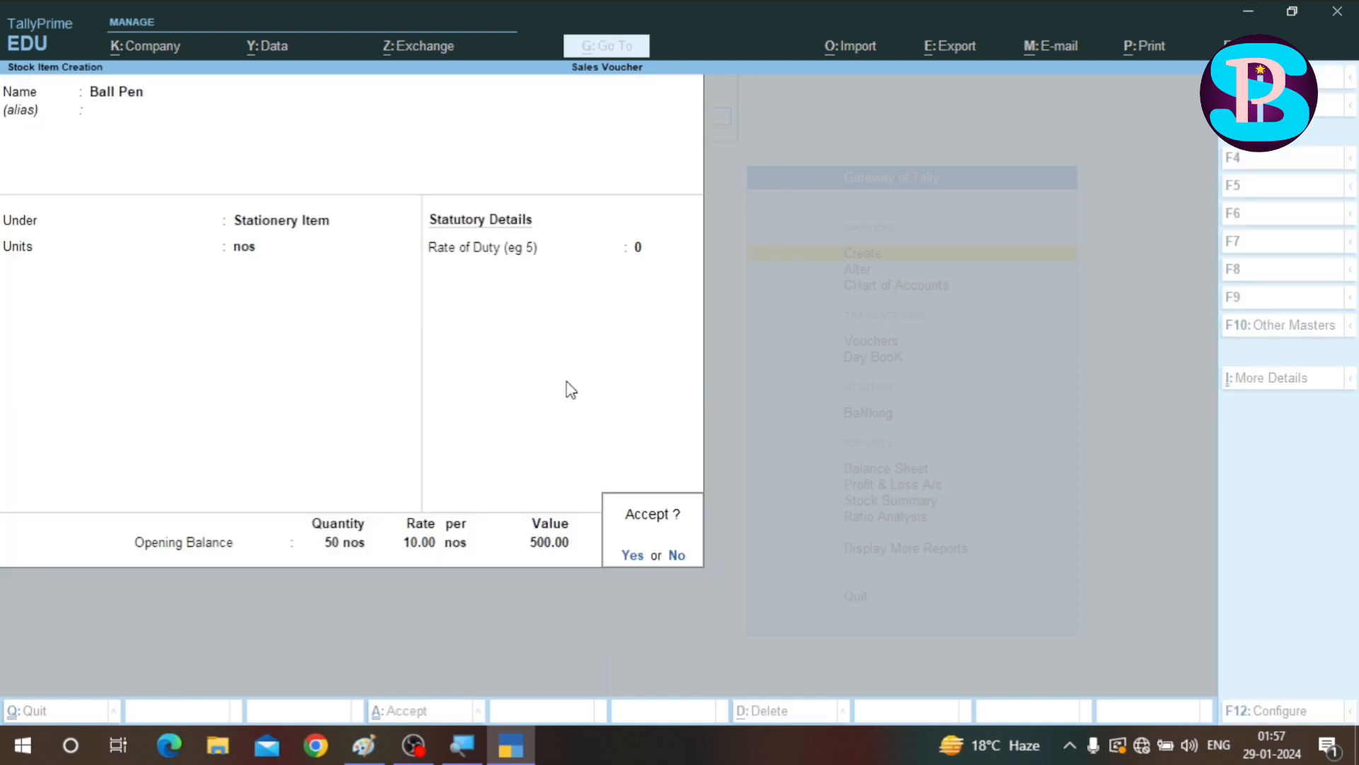
{"action": "key", "text": "Return"}
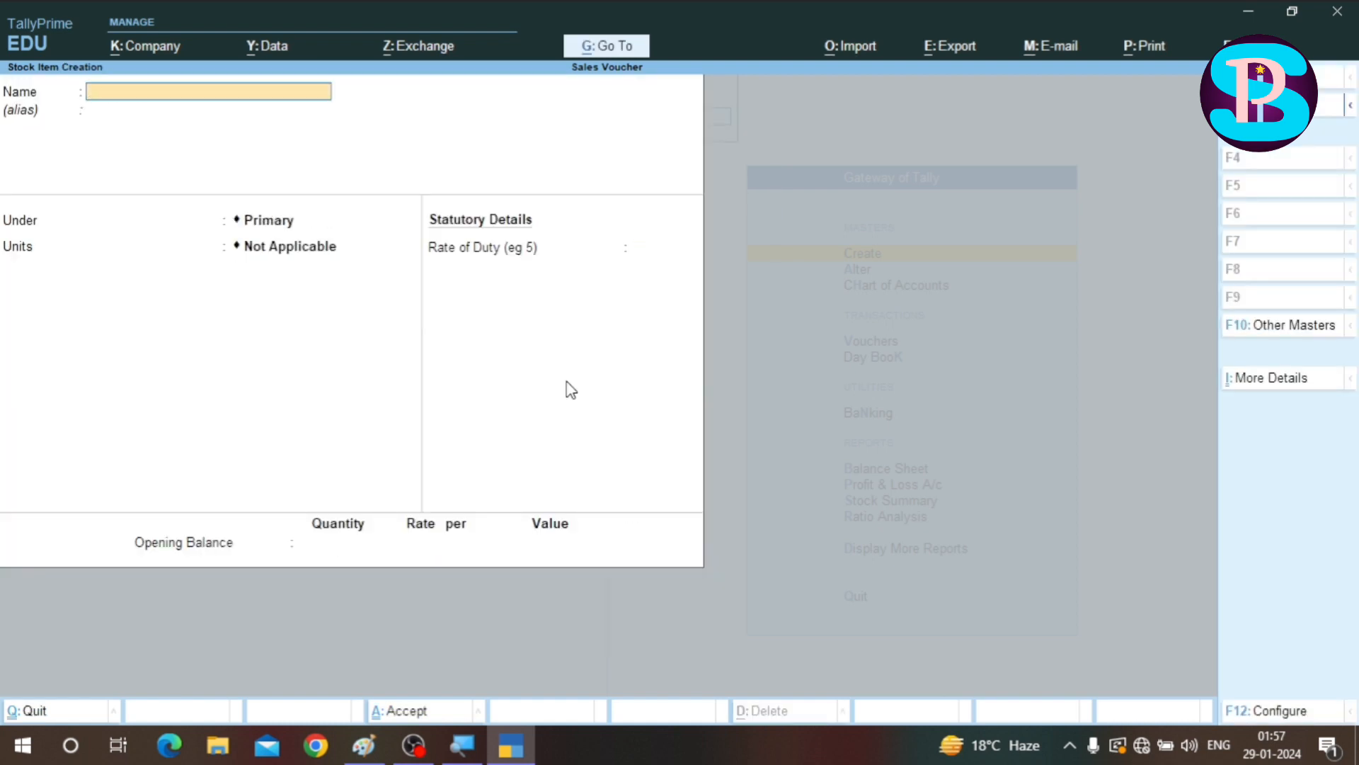
{"action": "key", "text": "Escape"}
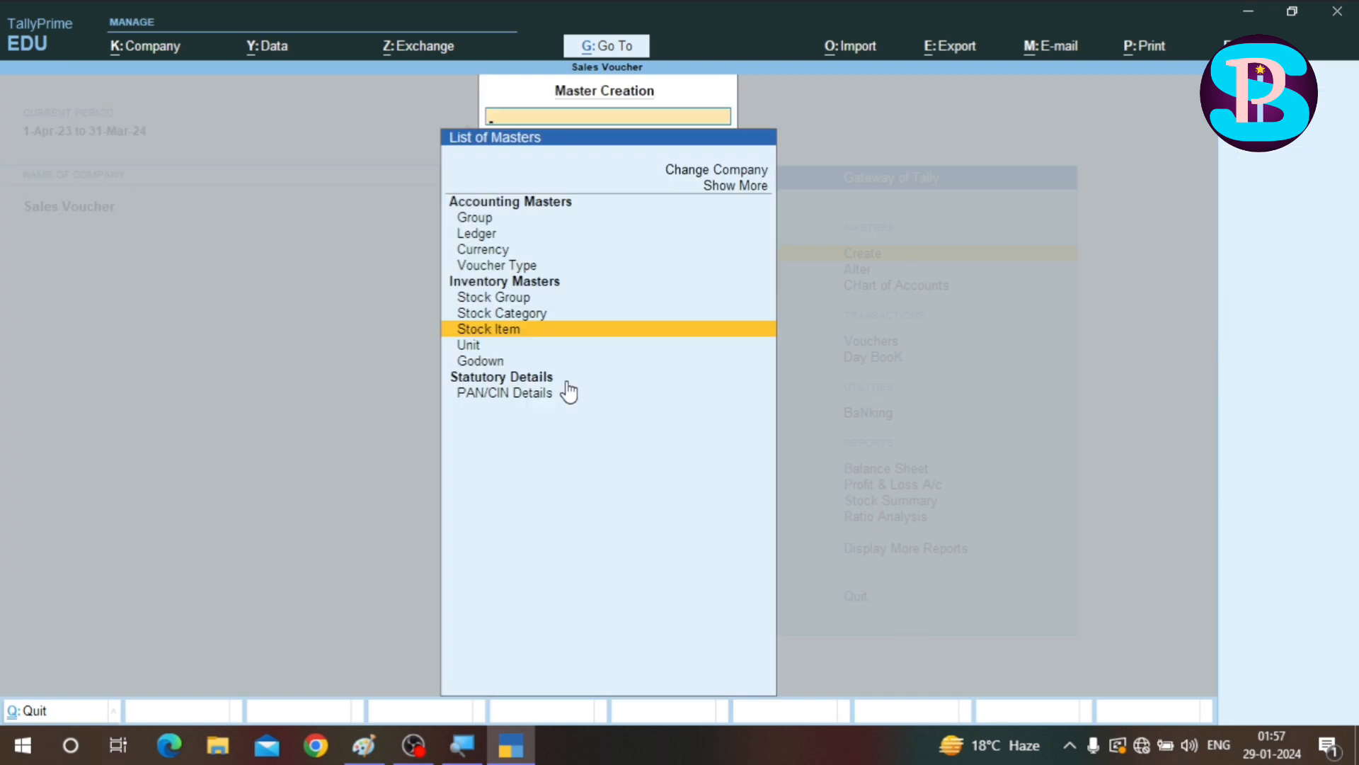
{"action": "key", "text": "Escape"}
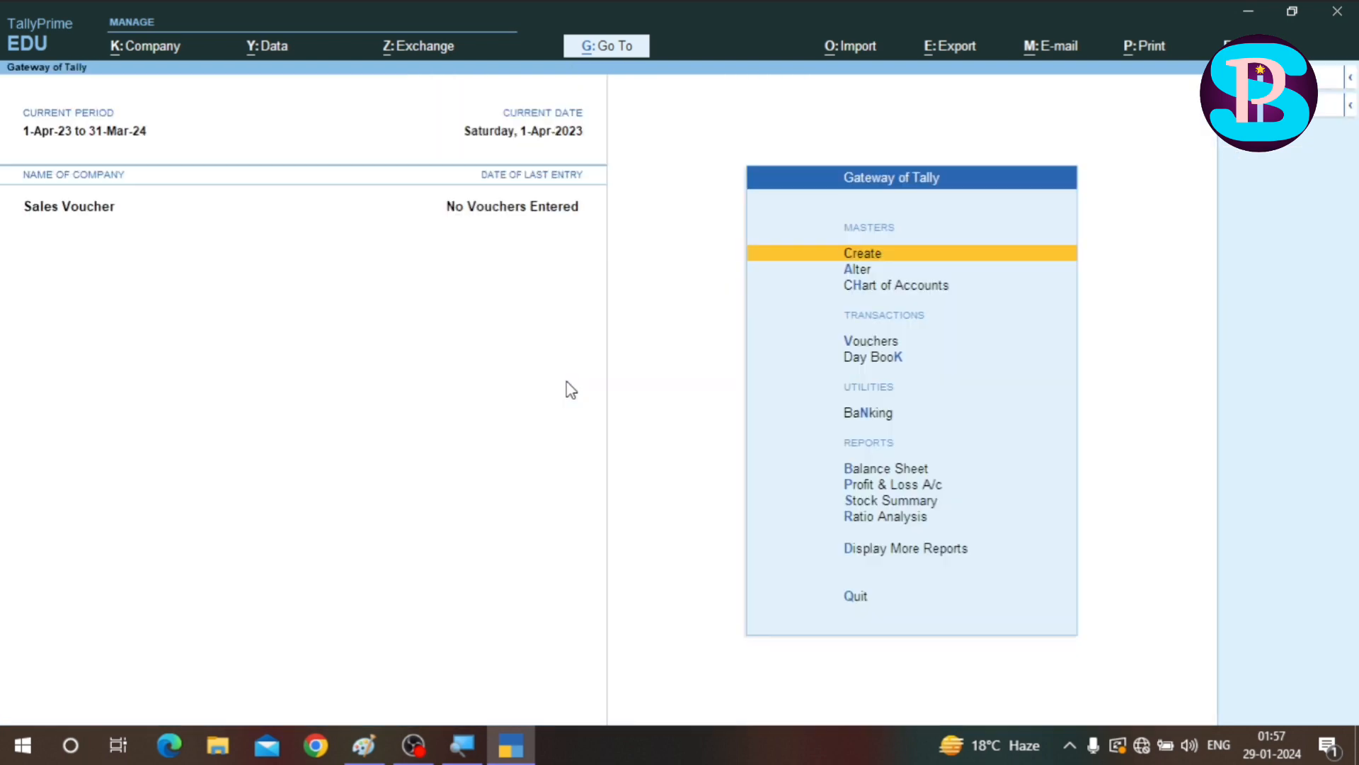
- Examine the Stock Summary and the items within Stationery Item, then return to the Gateway of Tally
{"action": "key", "text": "Up"}
{"action": "key", "text": "Up"}
{"action": "key", "text": "Up"}
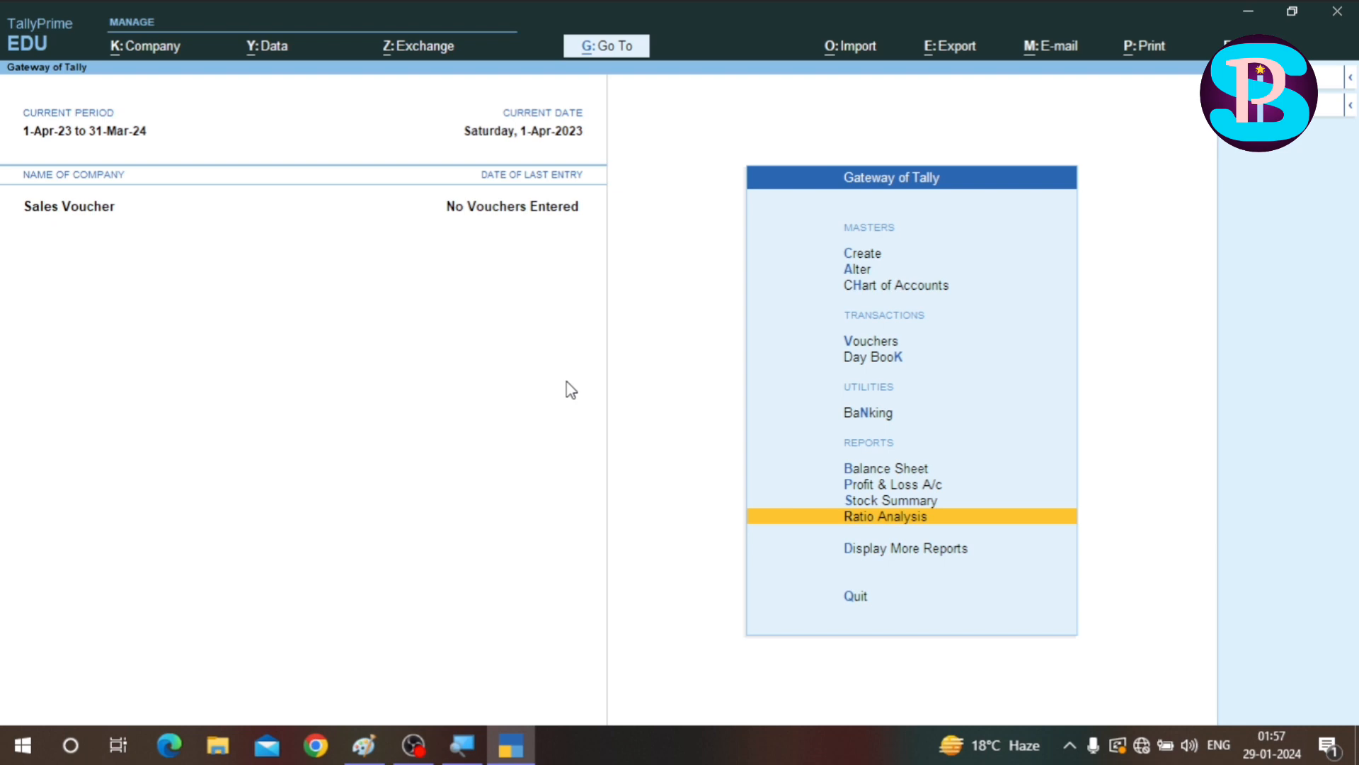
{"action": "key", "text": "Up"}
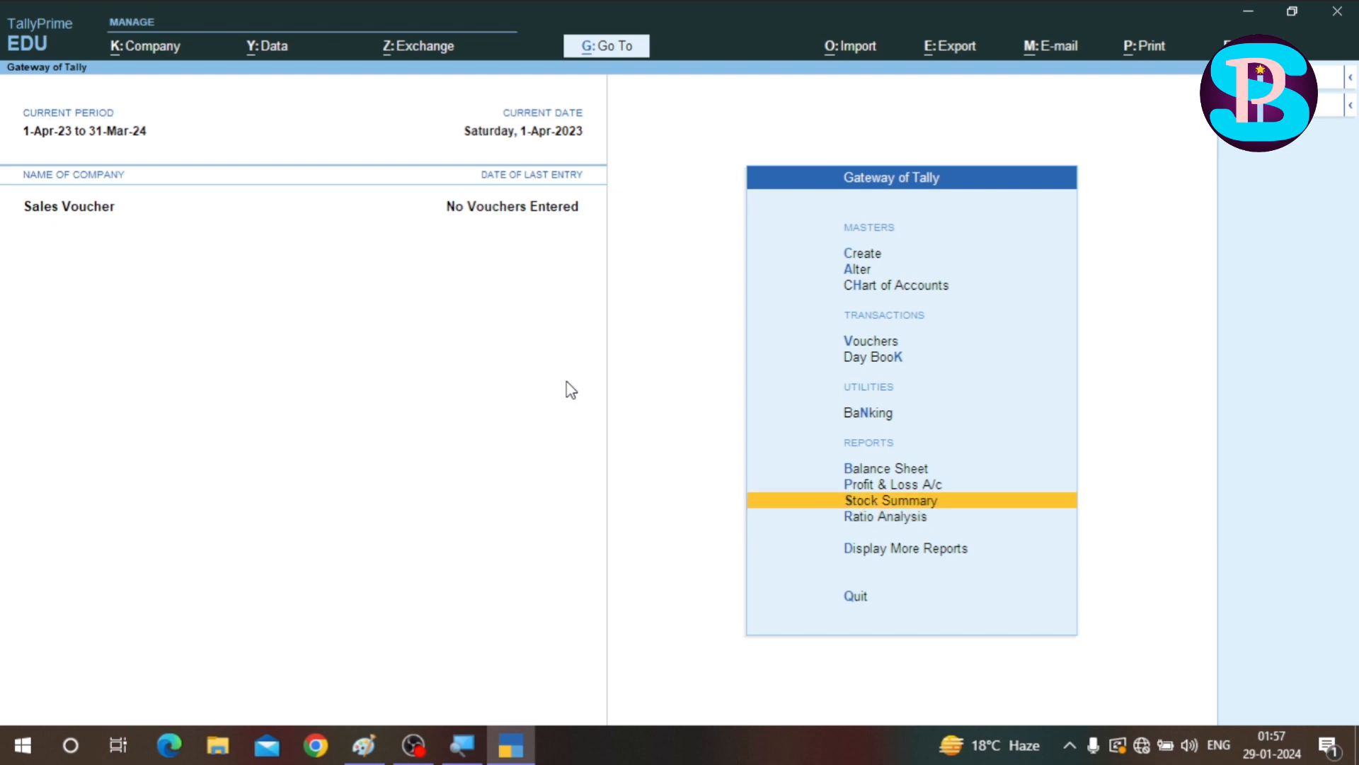
{"action": "key", "text": "Return"}
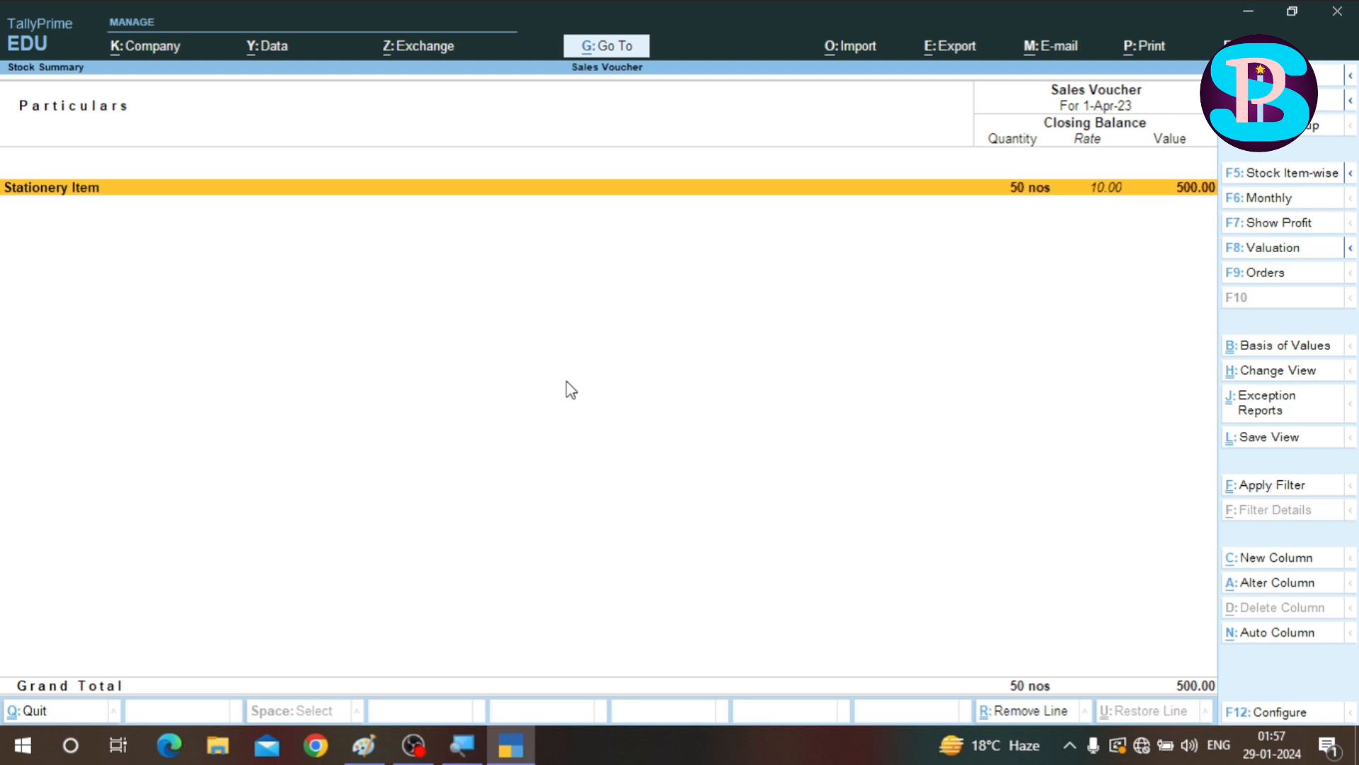
{"action": "key", "text": "Return"}
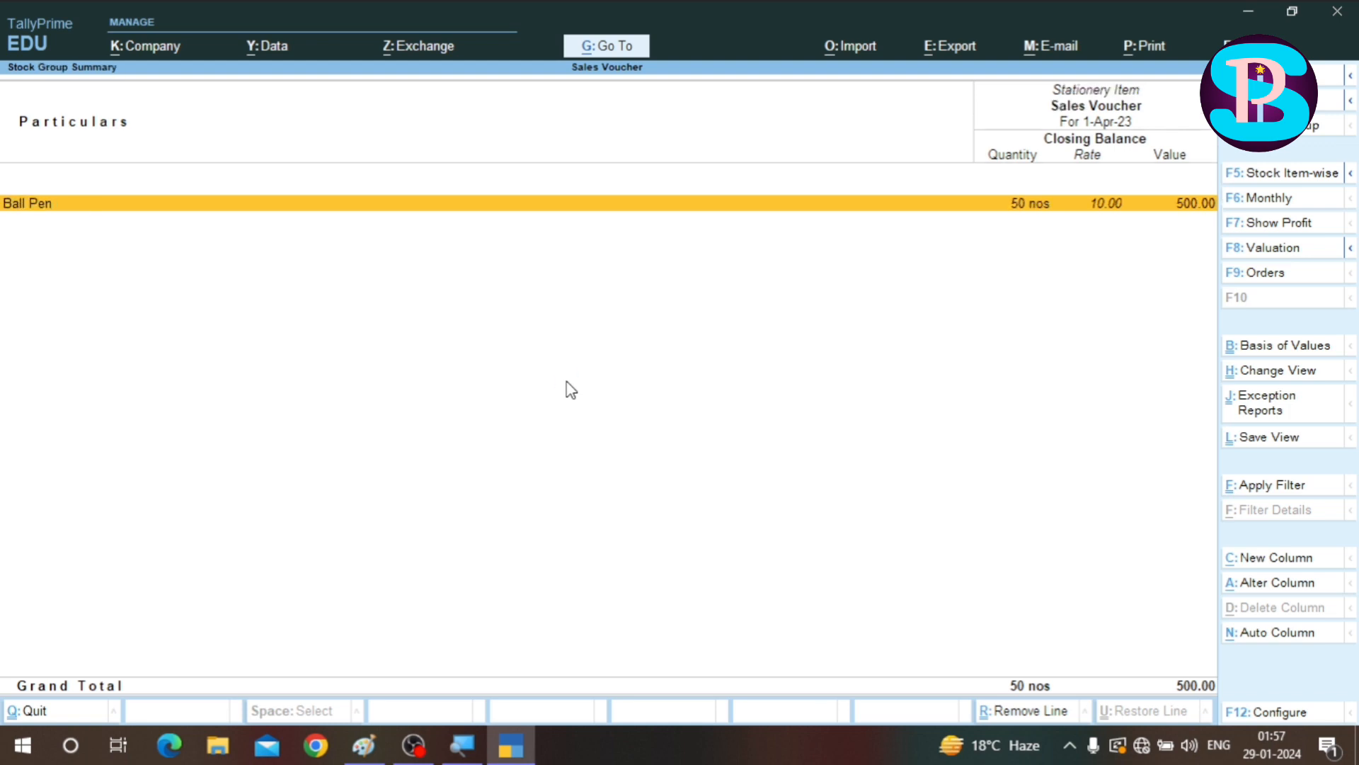
{"action": "key", "text": "Escape"}
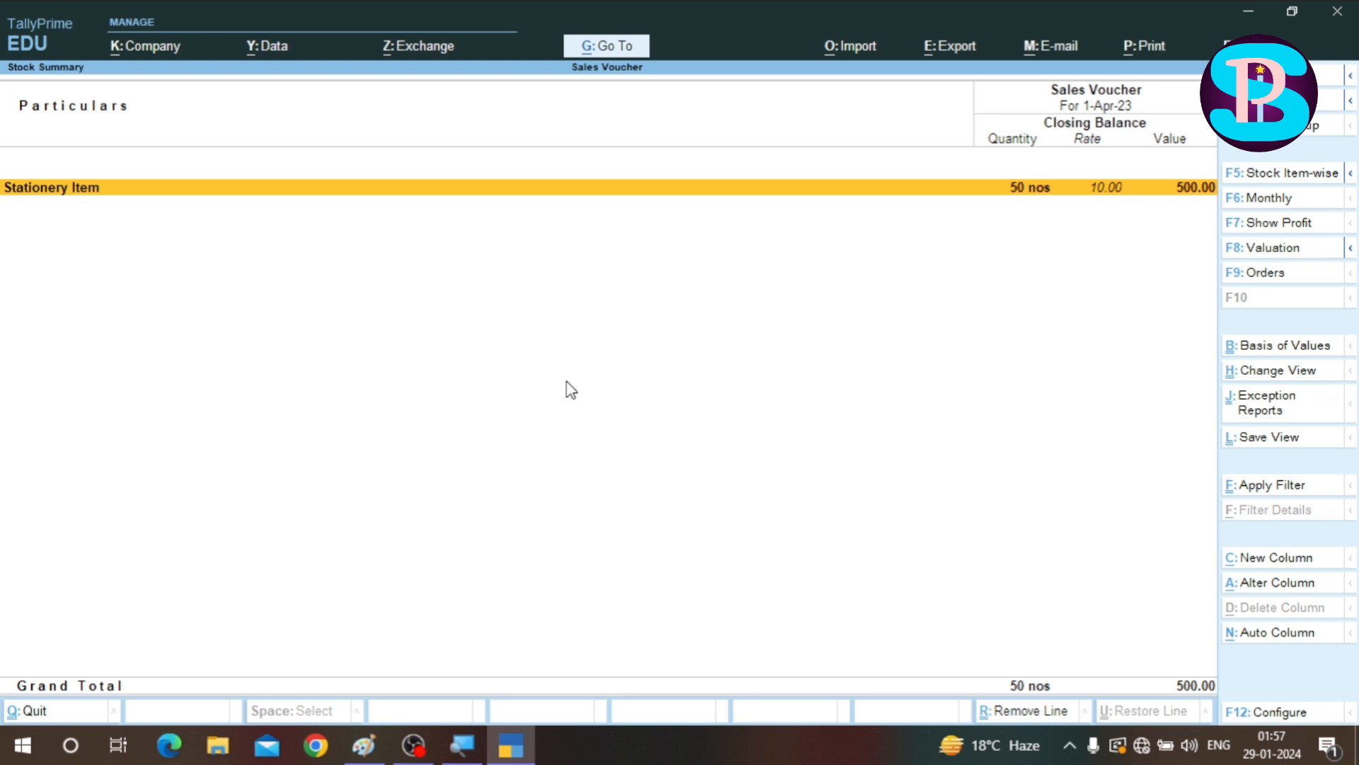
{"action": "key", "text": "Escape"}
{"action": "key", "text": "Escape"}
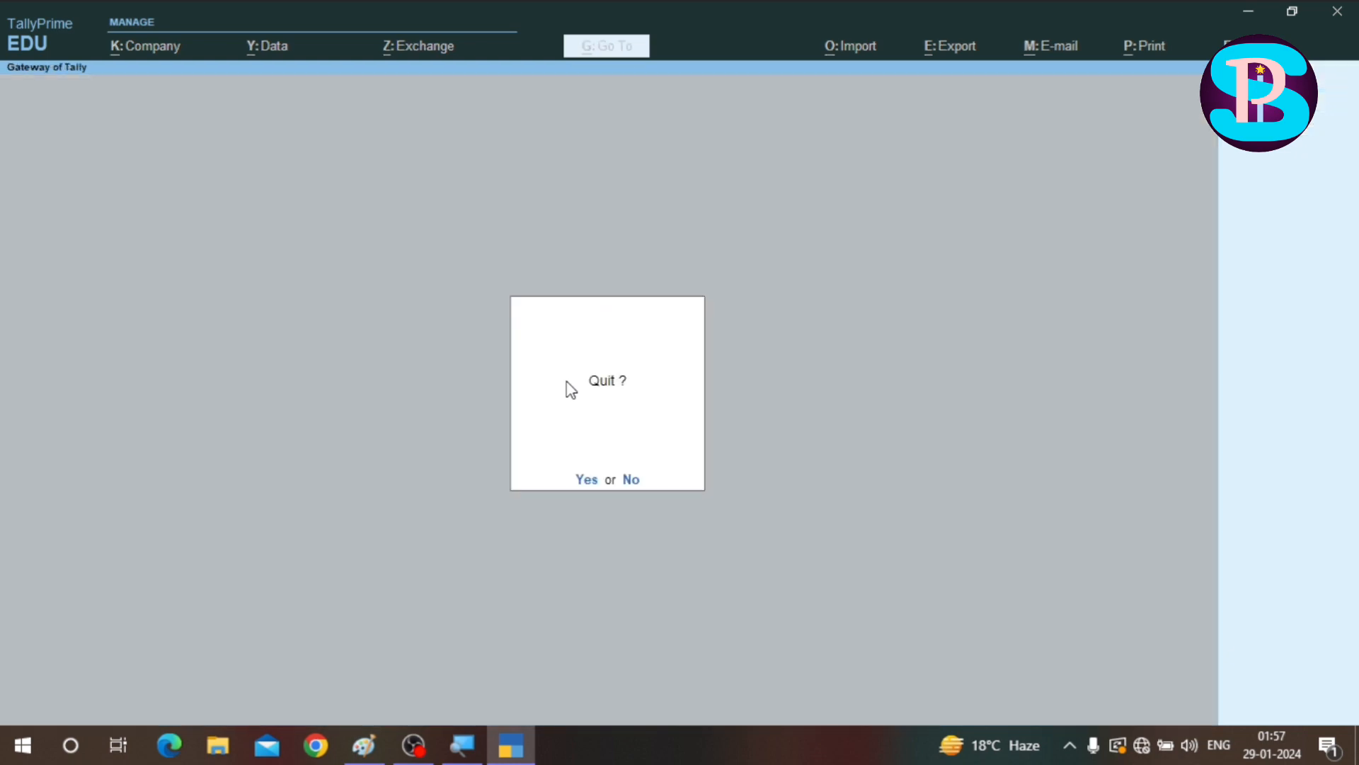
{"action": "key", "text": "Escape"}
- Open voucher entry and change the voucher type to Sales Order
{"action": "key", "text": "Down"}
{"action": "key", "text": "Down"}
{"action": "key", "text": "Down"}
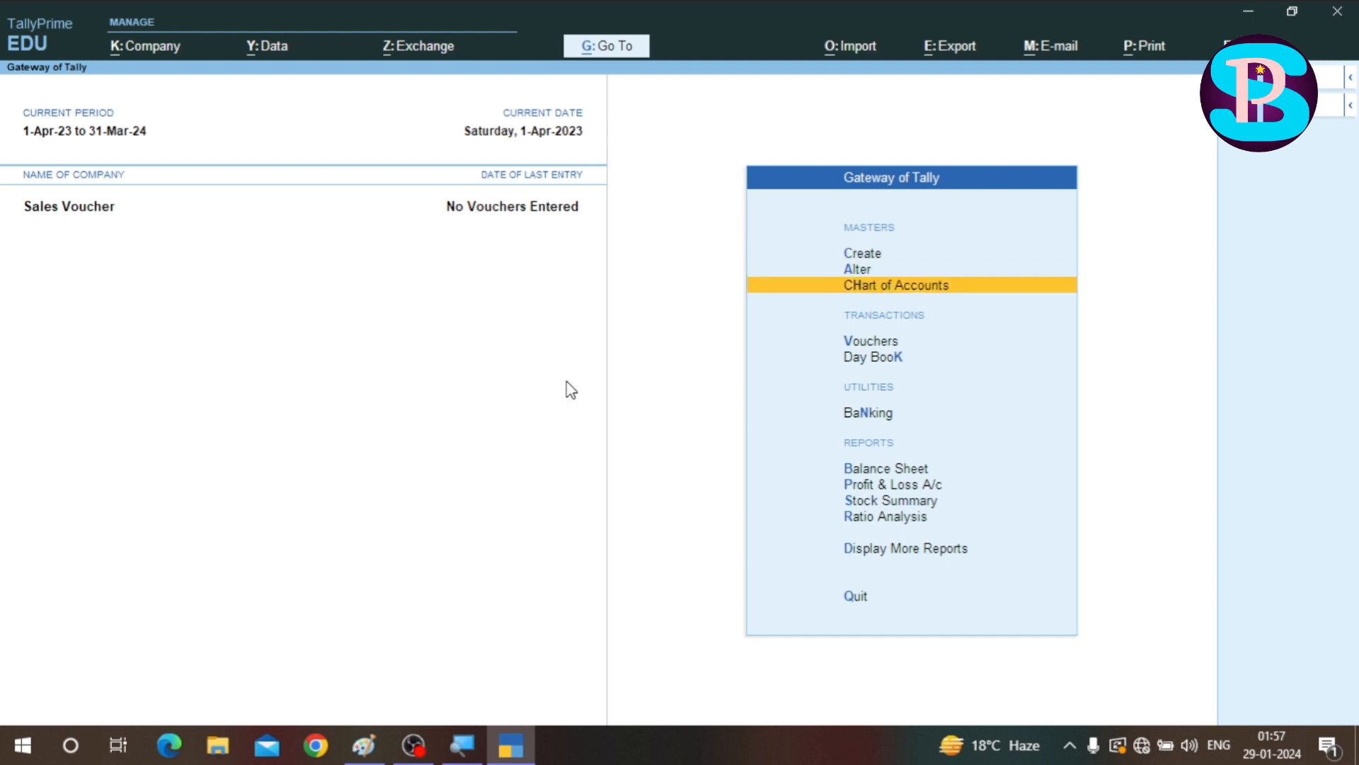
{"action": "key", "text": "Return"}
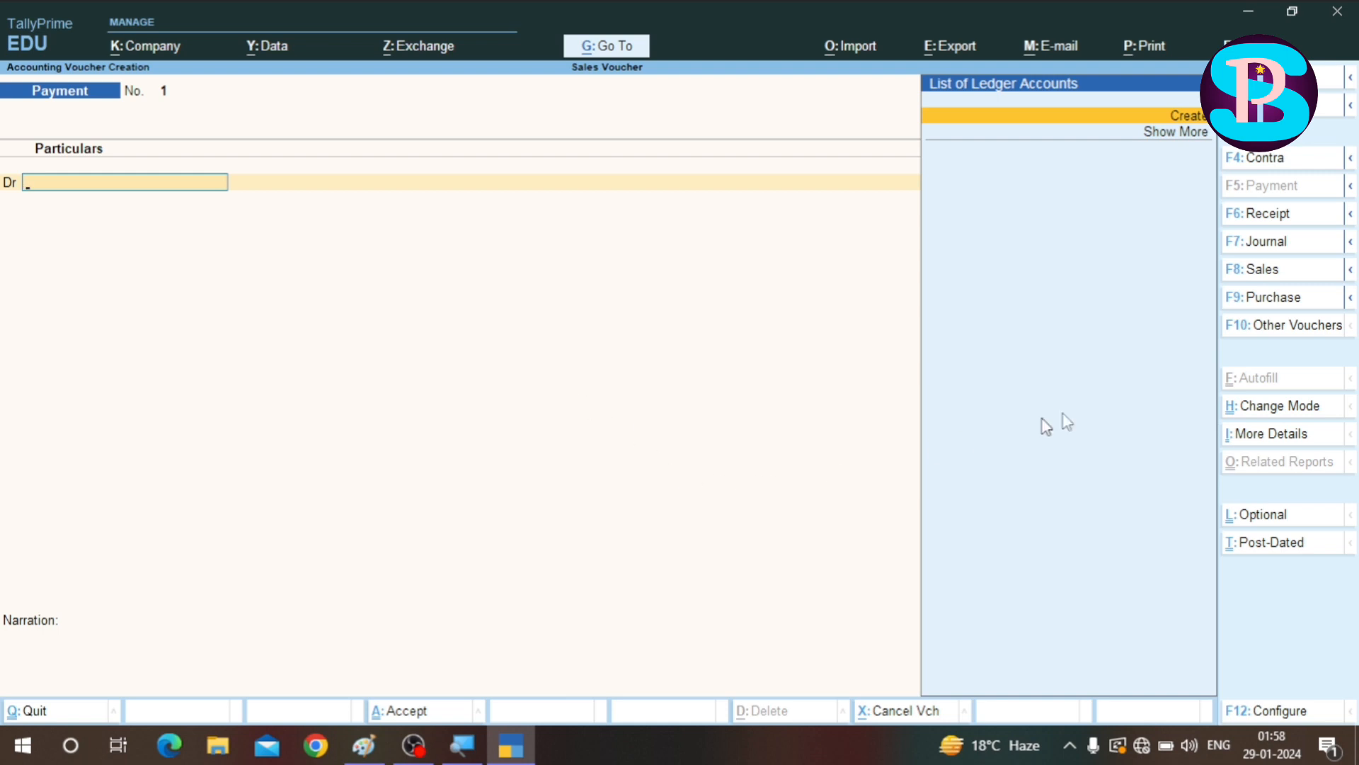
{"action": "left_click", "coordinate": [1298, 328]}
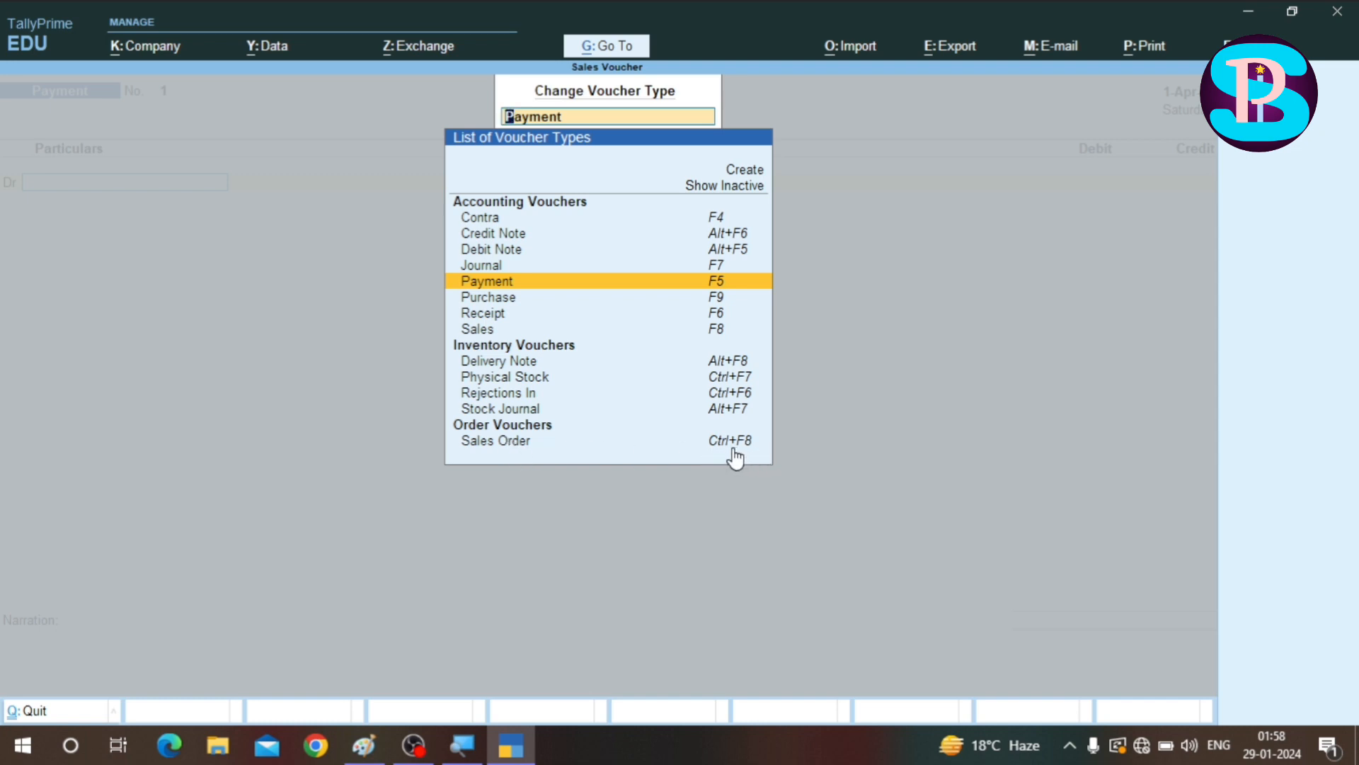
{"action": "left_click", "coordinate": [510, 444]}
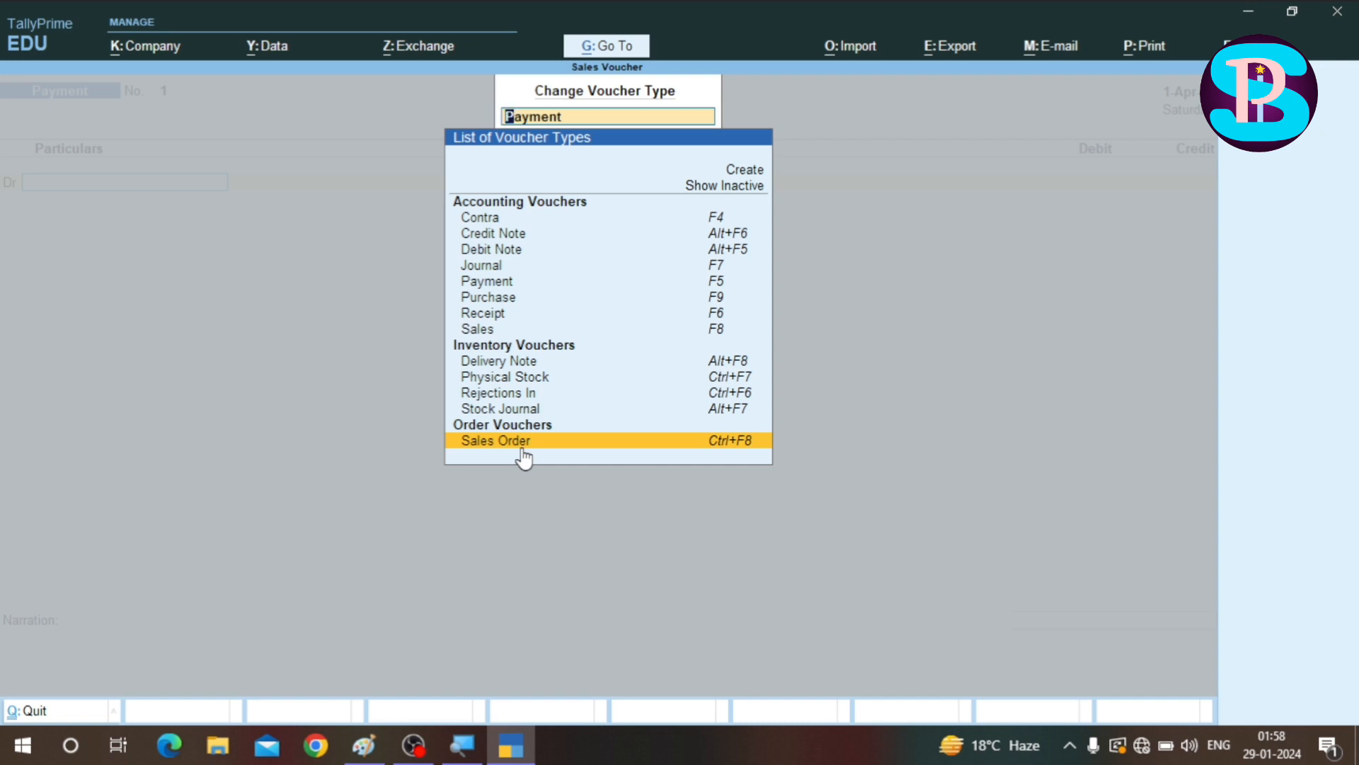
{"action": "left_click", "coordinate": [521, 448]}
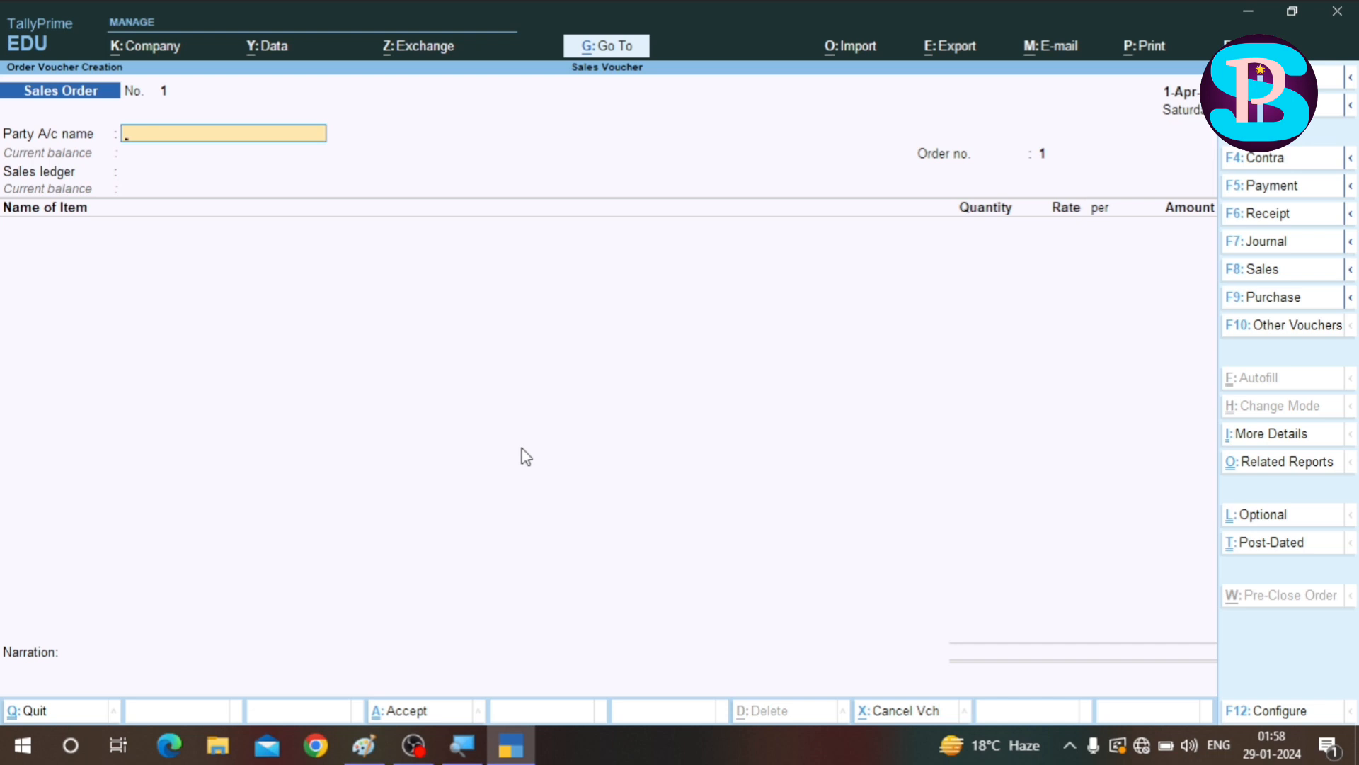
- Create the party ledger Mohan Enterprise under Sundry Debtors from the sales order and save it as the party account
{"action": "key", "text": "alt+c"}
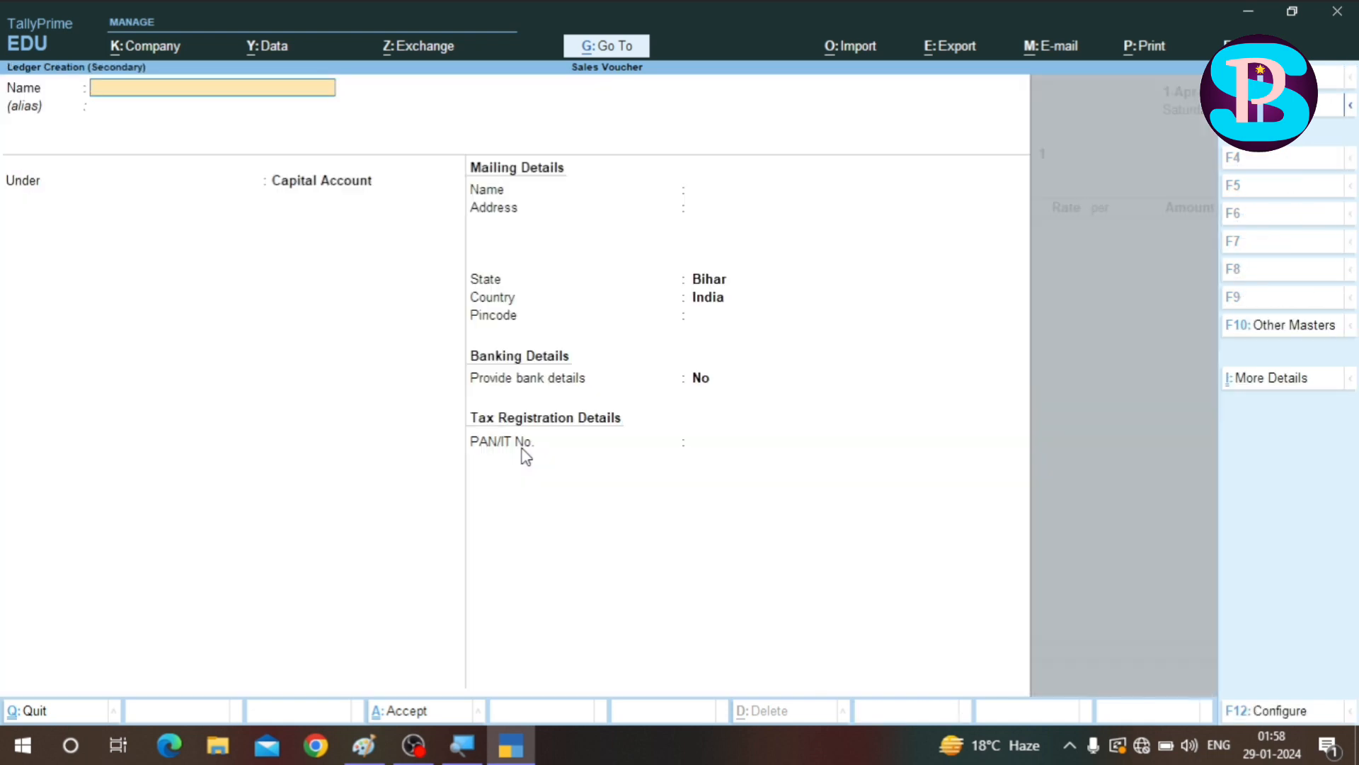
{"action": "type", "text": "Mohan Enterprise"}
{"action": "key", "text": "Return"}
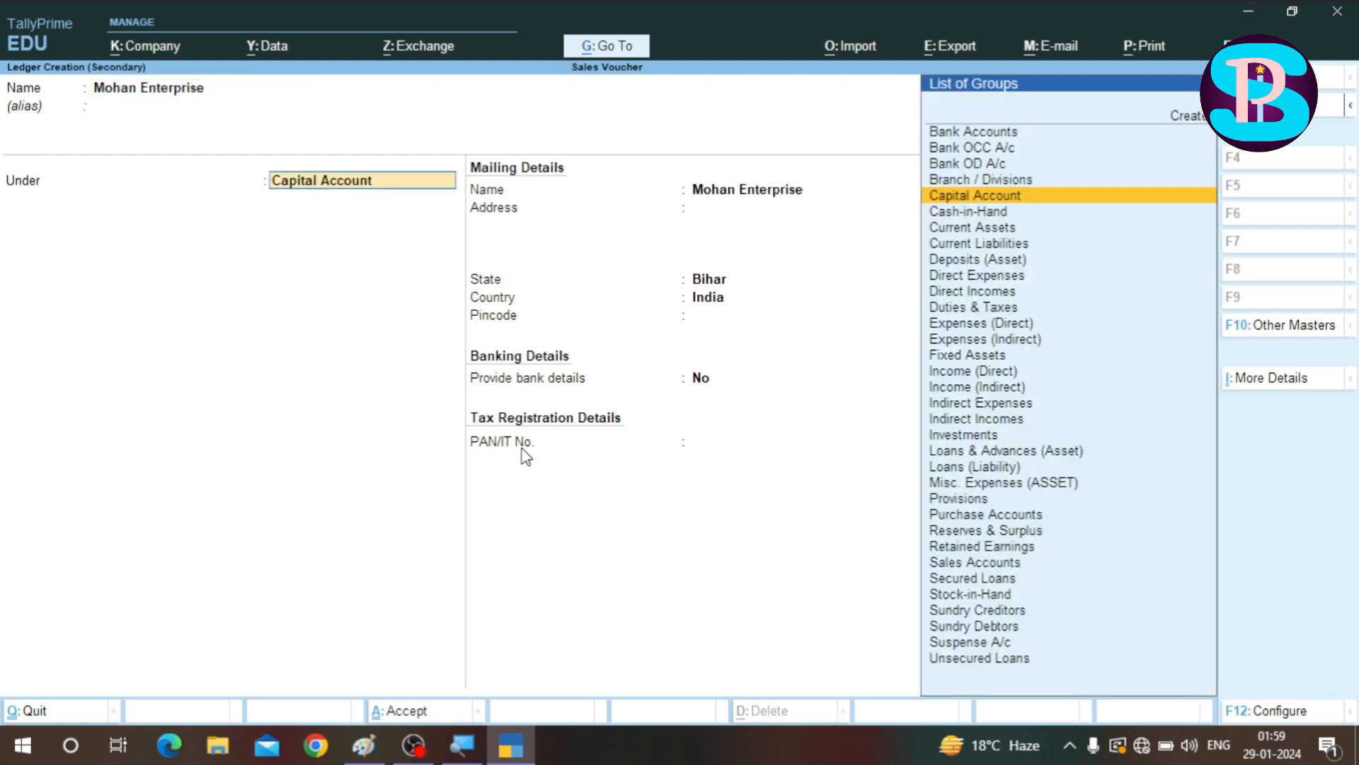
{"action": "type", "text": "Sund"}
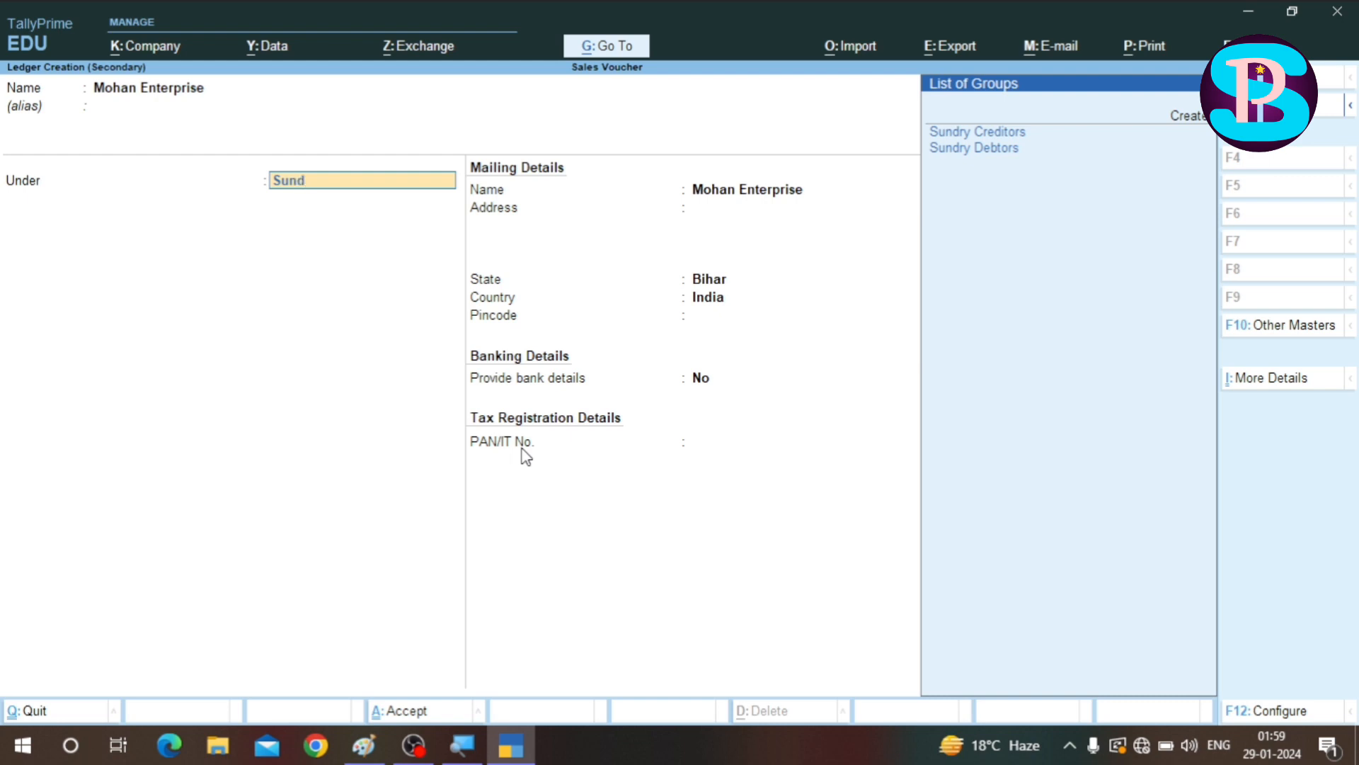
{"action": "key", "text": "Down"}
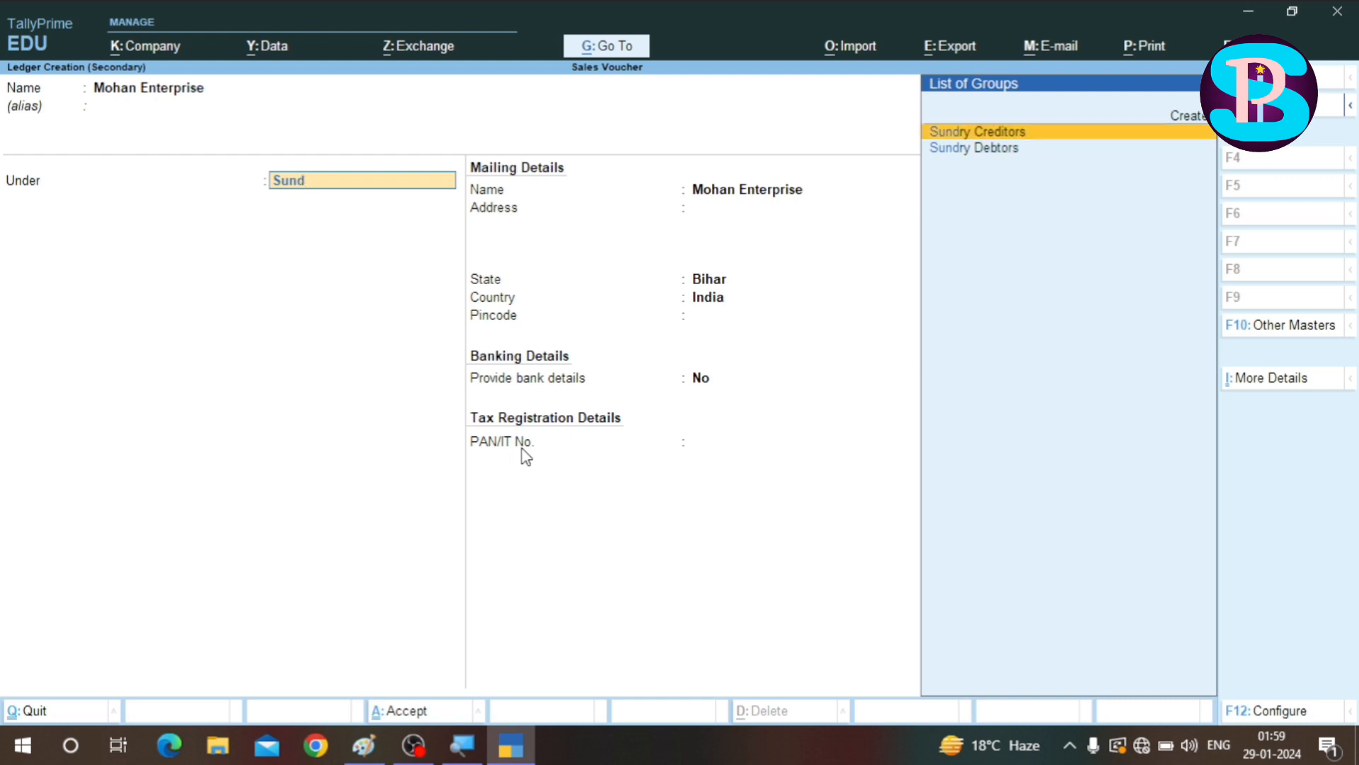
{"action": "key", "text": "Down"}
{"action": "key", "text": "Return"}
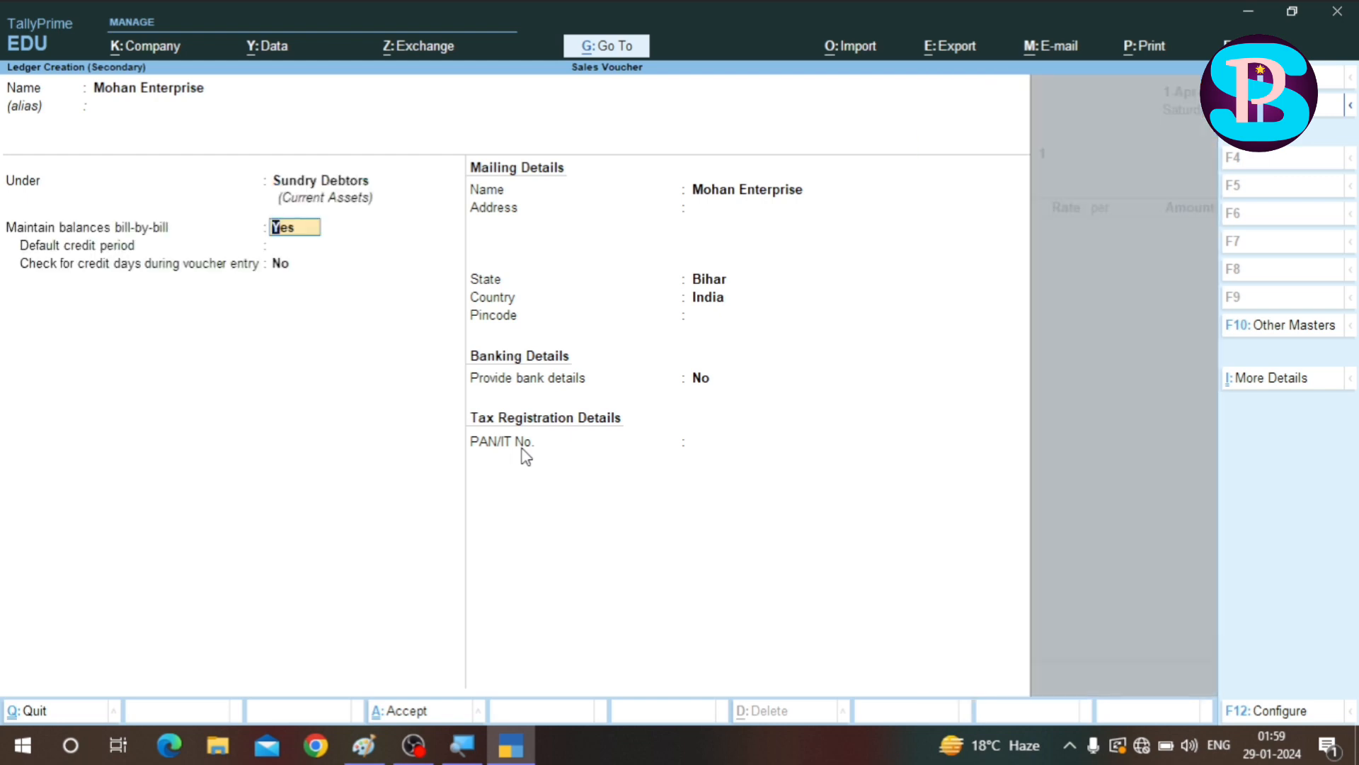
{"action": "key", "text": "ctrl"}
{"action": "key", "text": "ctrl+a"}
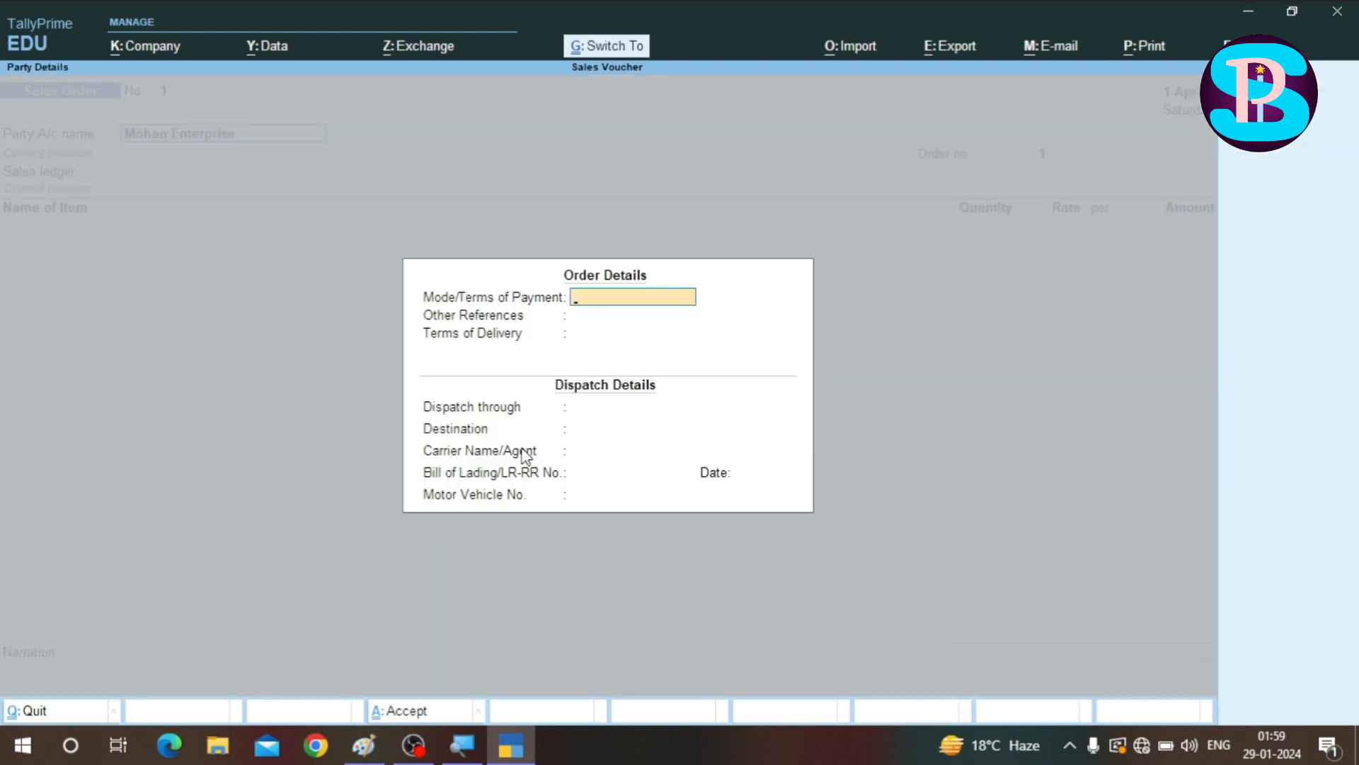
- Accept the order and party details, then create the Sales ledger under Sales Accounts as the order's sales ledger
{"action": "key", "text": "ctrl+a"}
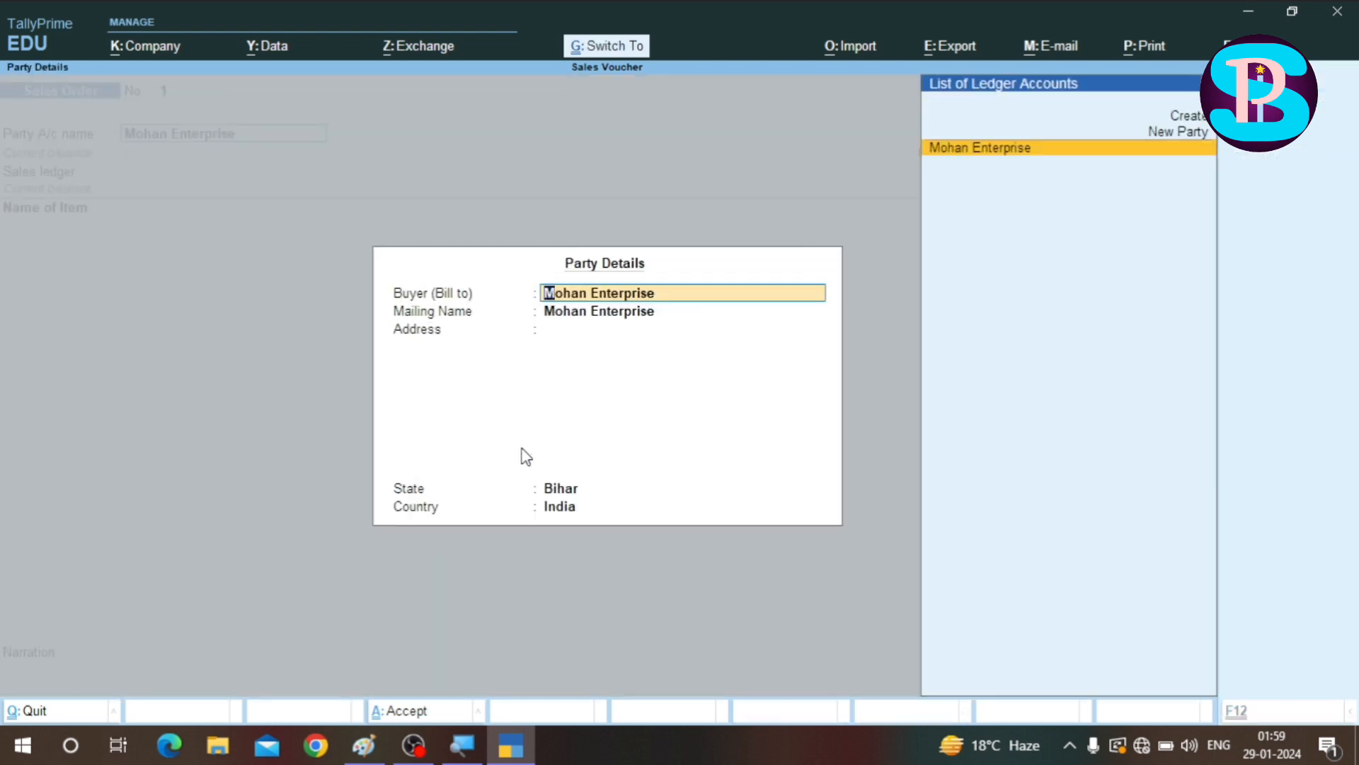
{"action": "key", "text": "ctrl+a"}
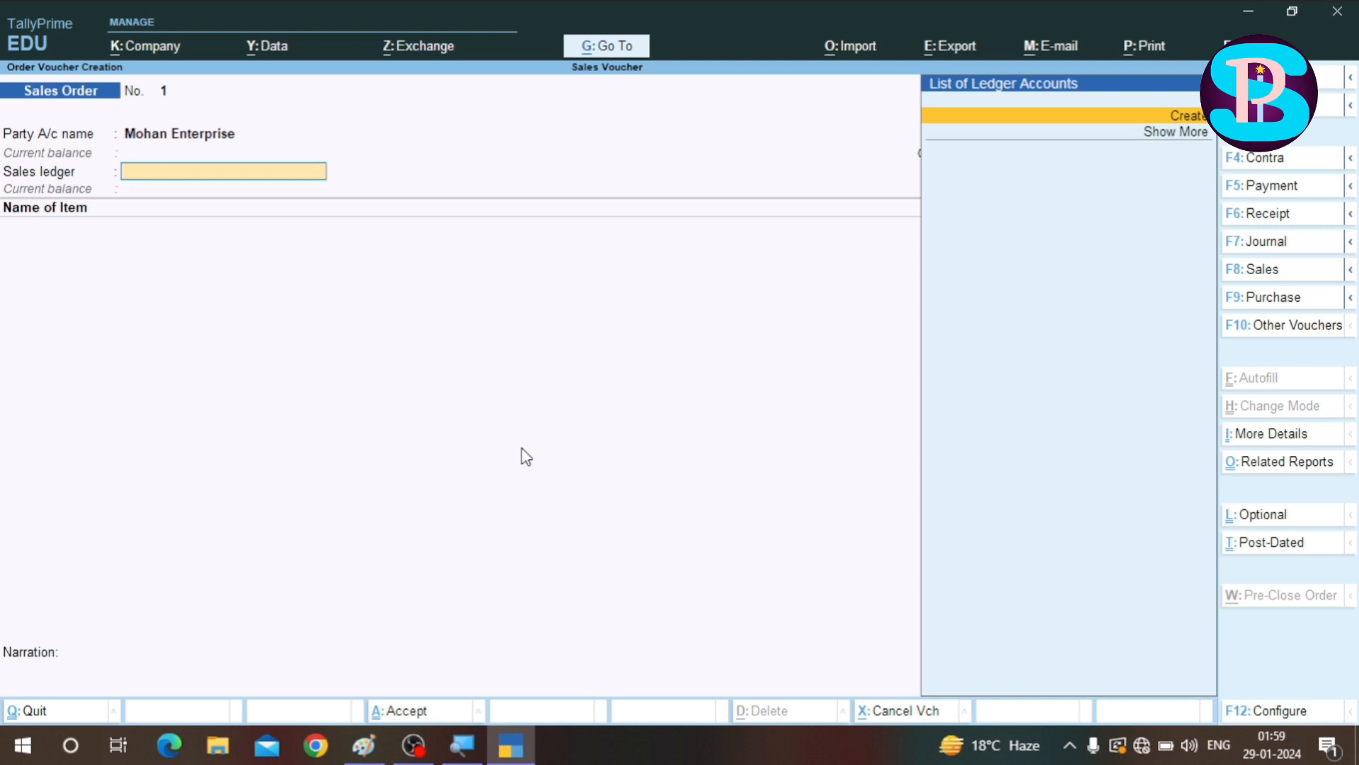
{"action": "key", "text": "alt+c"}
{"action": "type", "text": "Sales"}
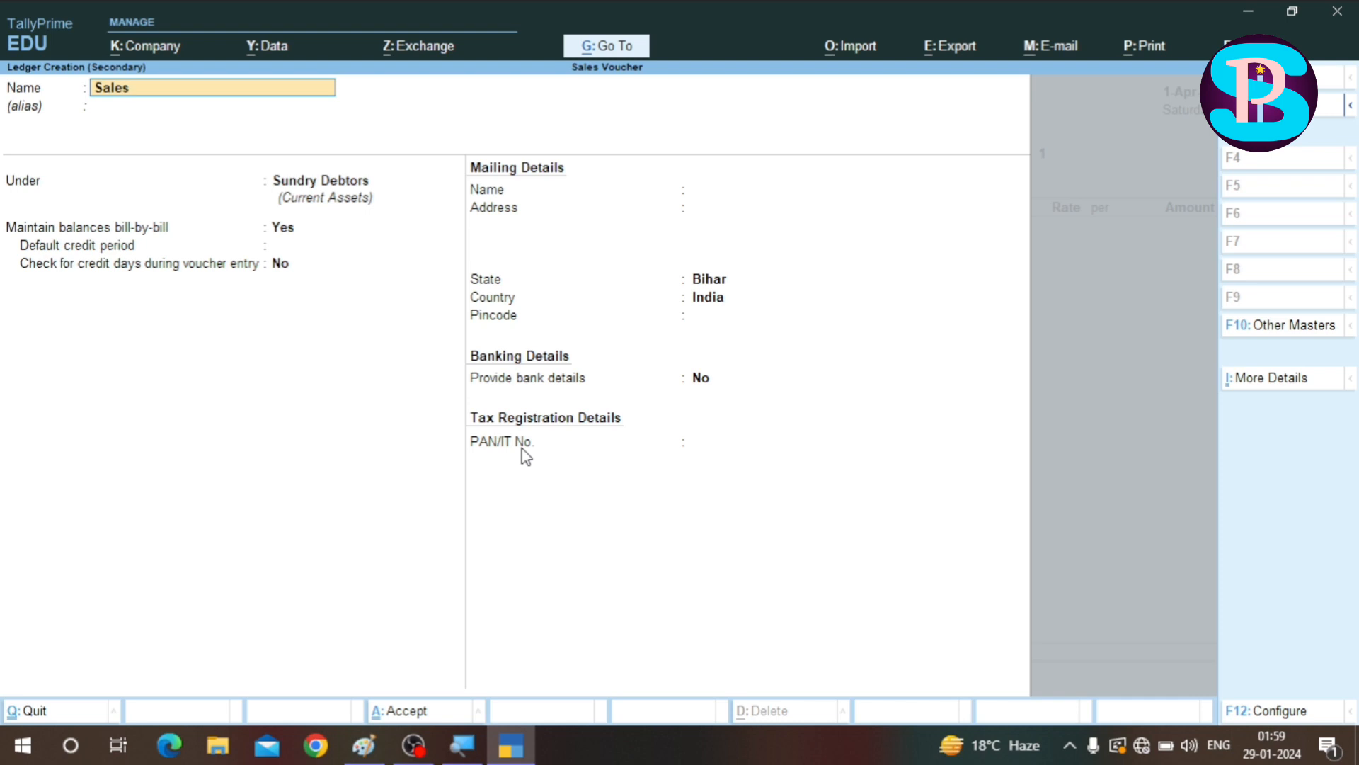
{"action": "key", "text": "Return"}
{"action": "type", "text": "Sale"}
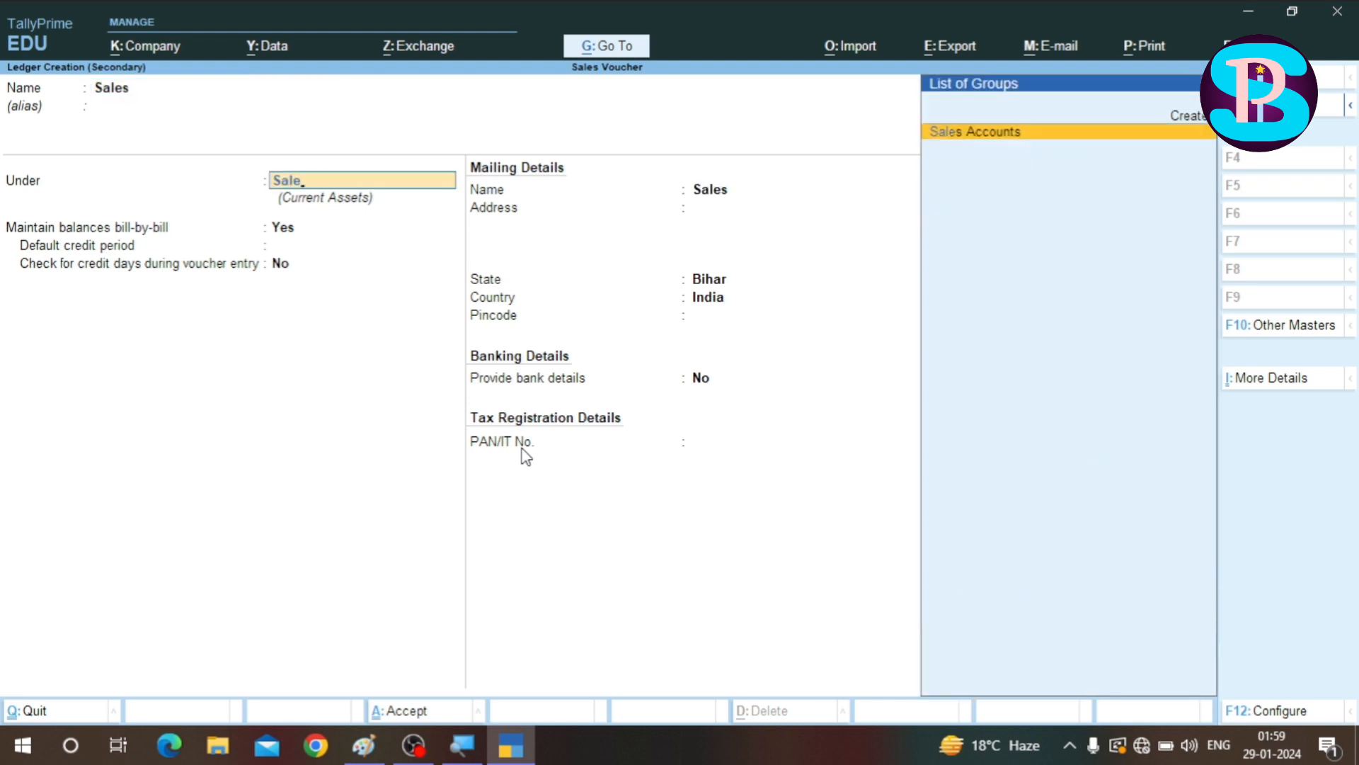
{"action": "key", "text": "Return"}
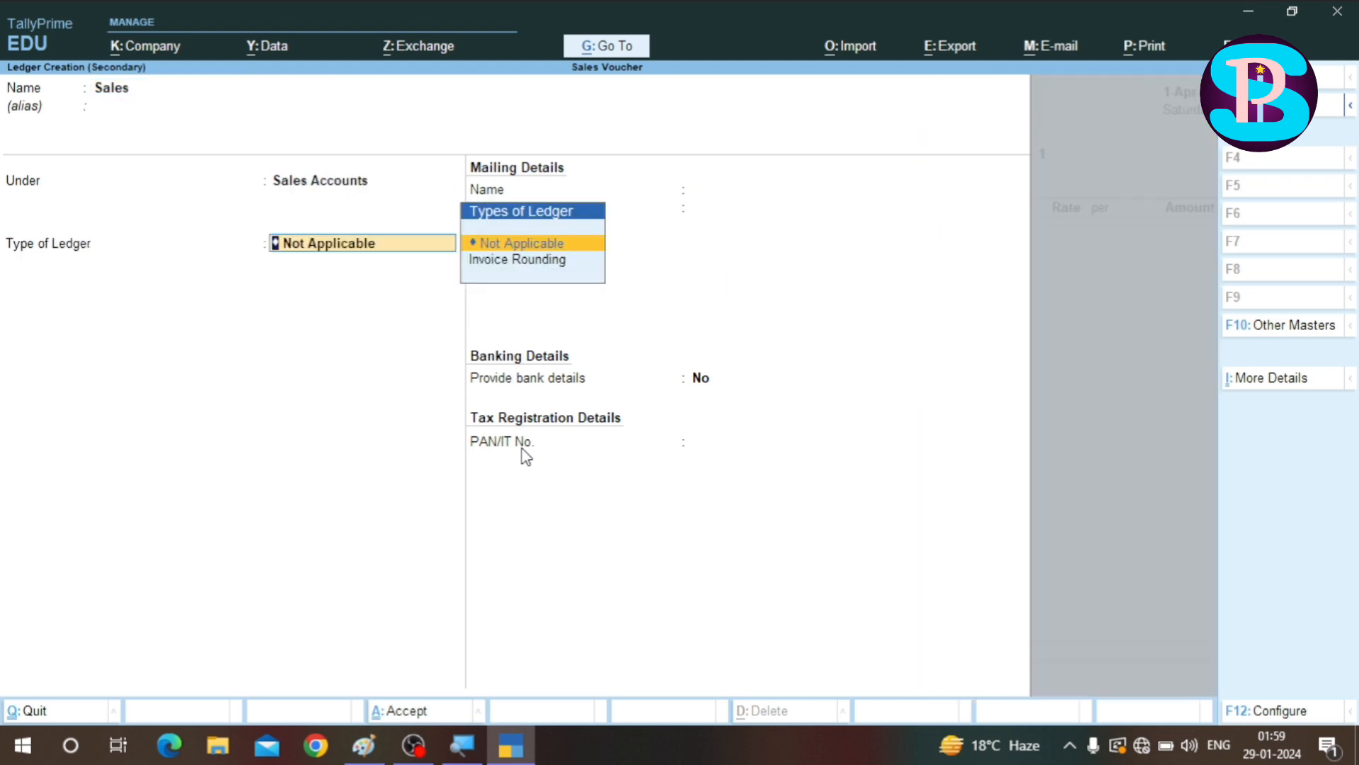
{"action": "key", "text": "ctrl+a"}
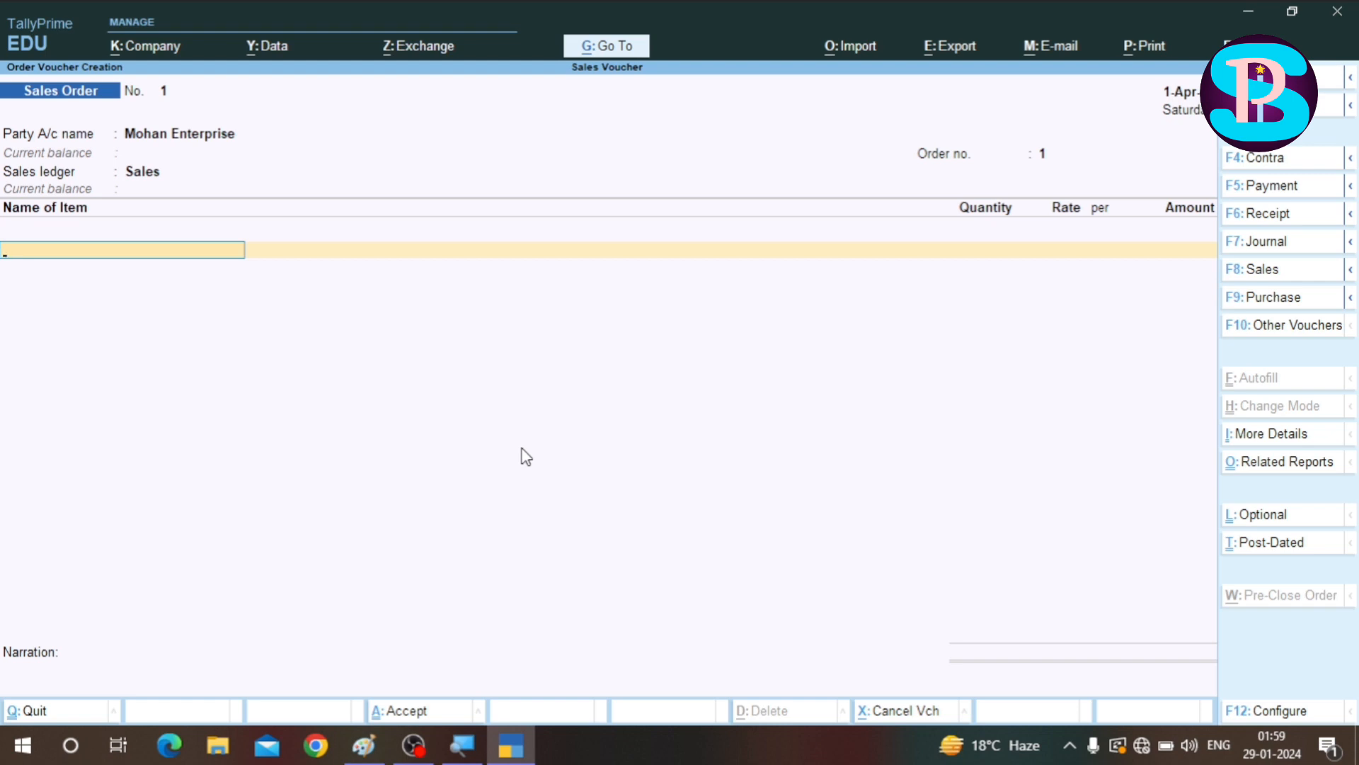
- Add Ball Pen to the sales order, due 1-Apr-23 from the Noida godown, with 50 nos at a rate of 15
{"action": "type", "text": "Ball"}
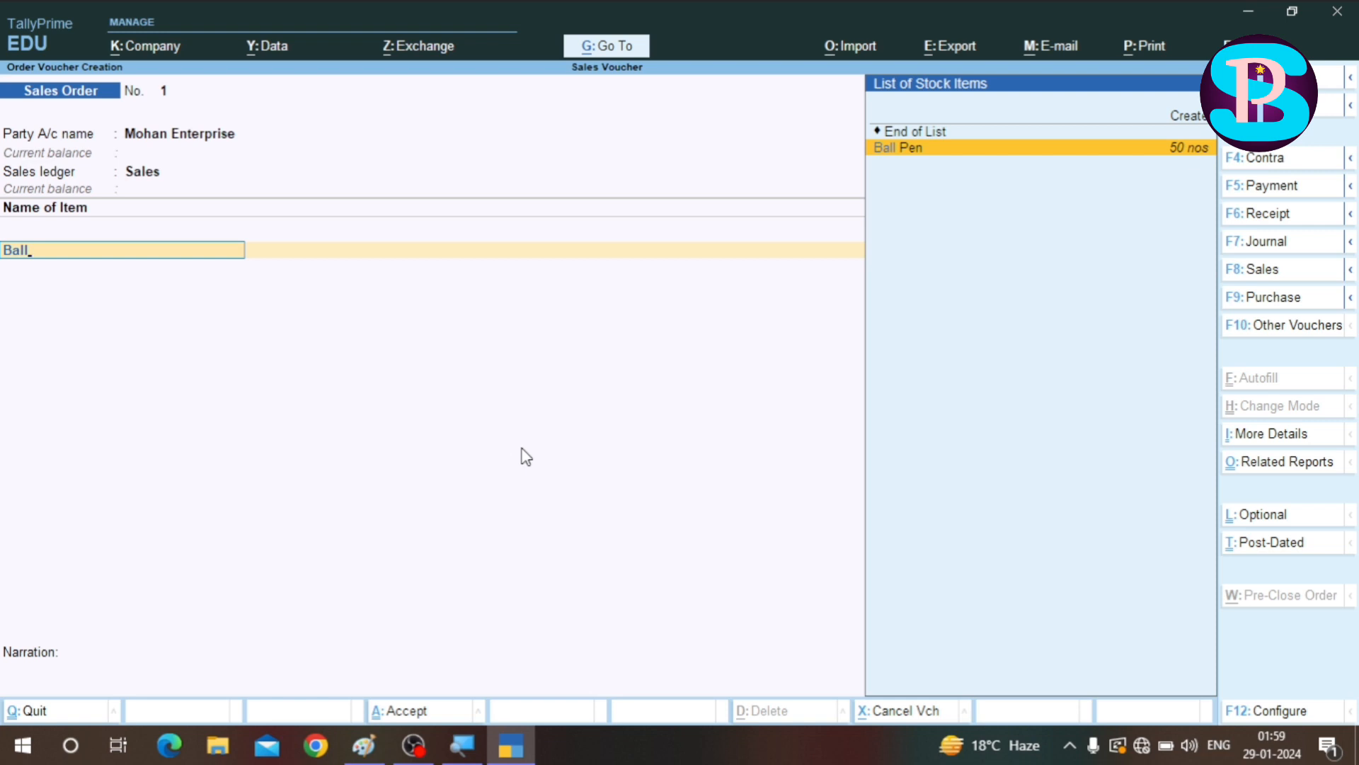
{"action": "key", "text": "Return"}
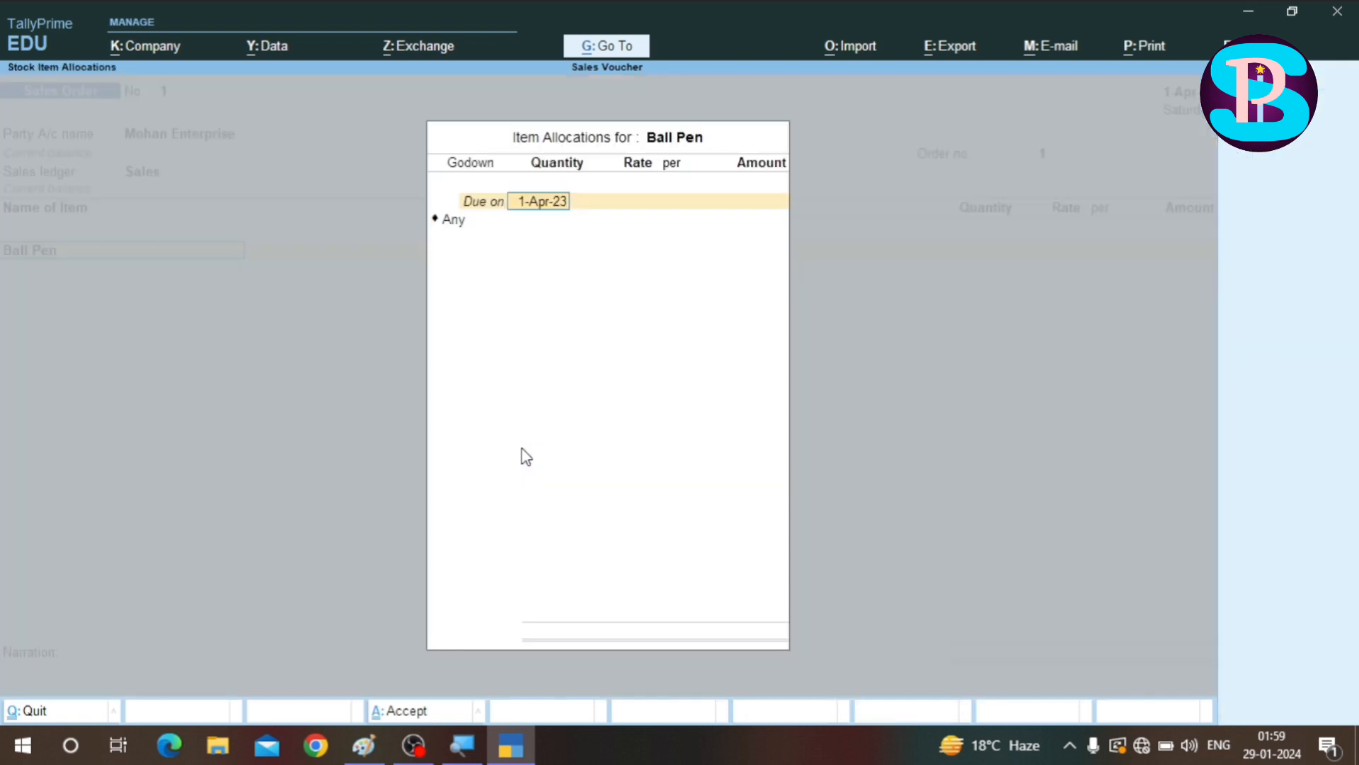
{"action": "key", "text": "Return"}
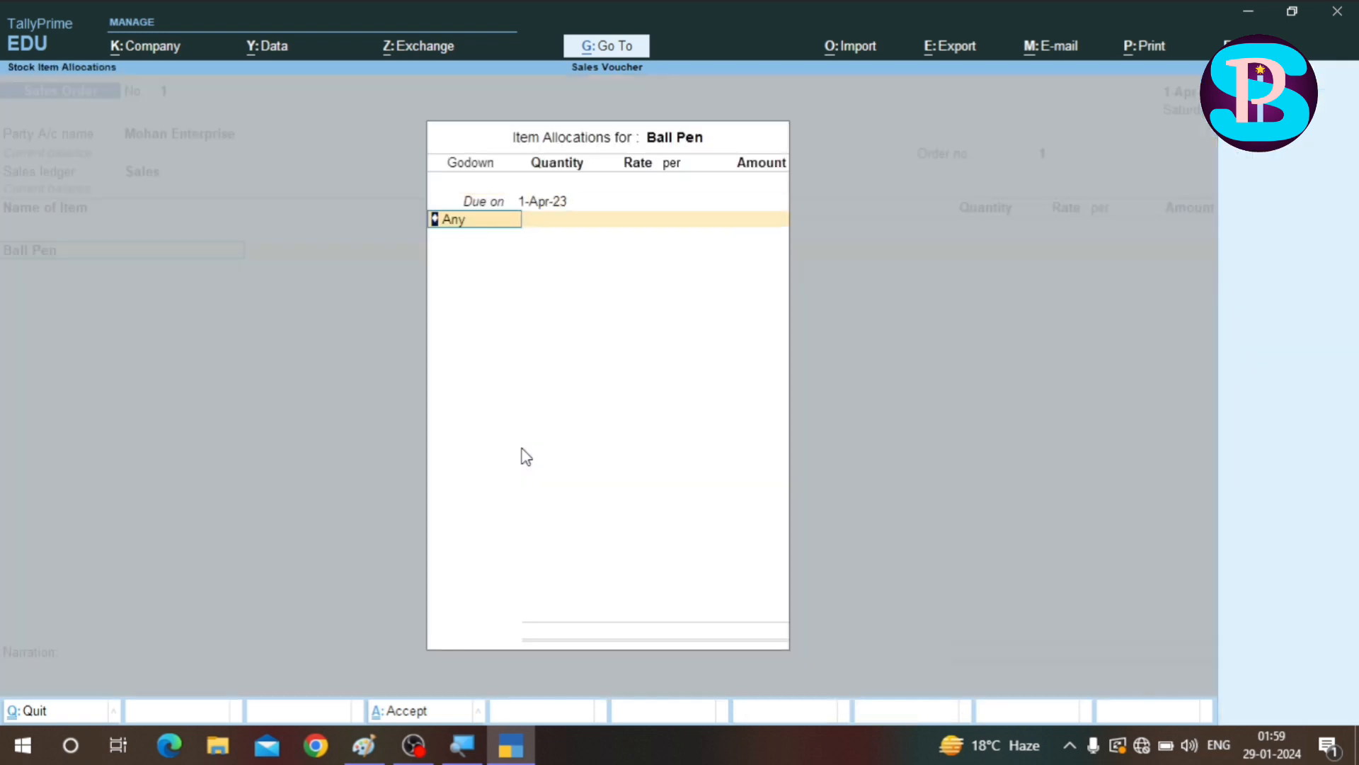
{"action": "type", "text": "Noi"}
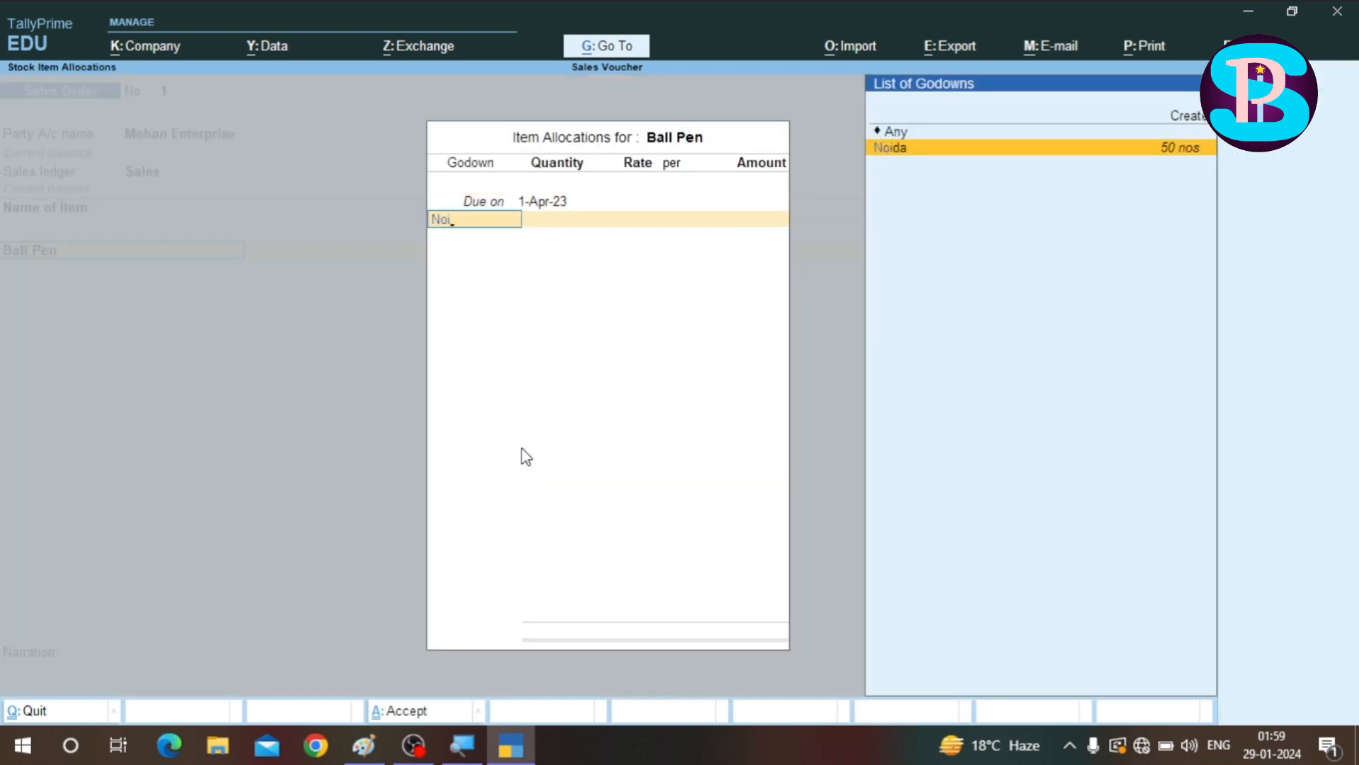
{"action": "key", "text": "Return"}
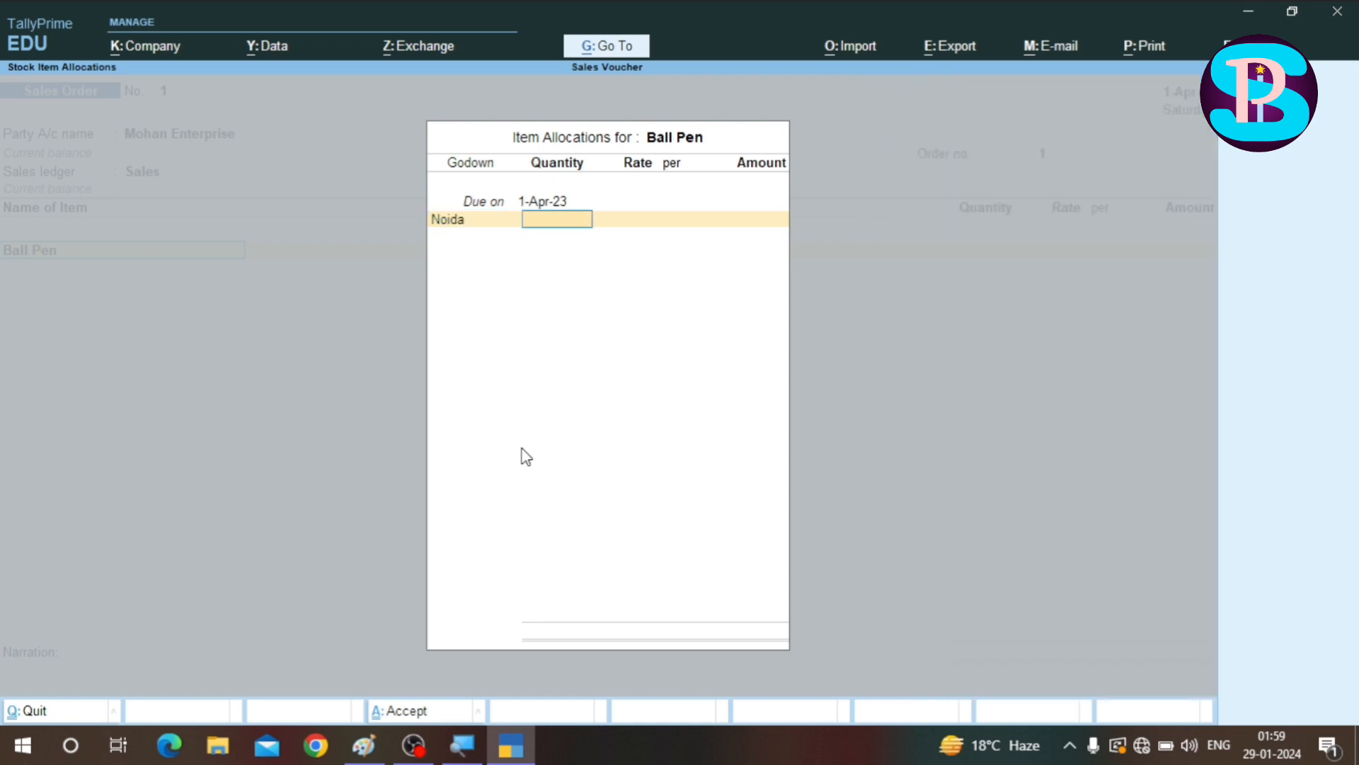
{"action": "type", "text": "50"}
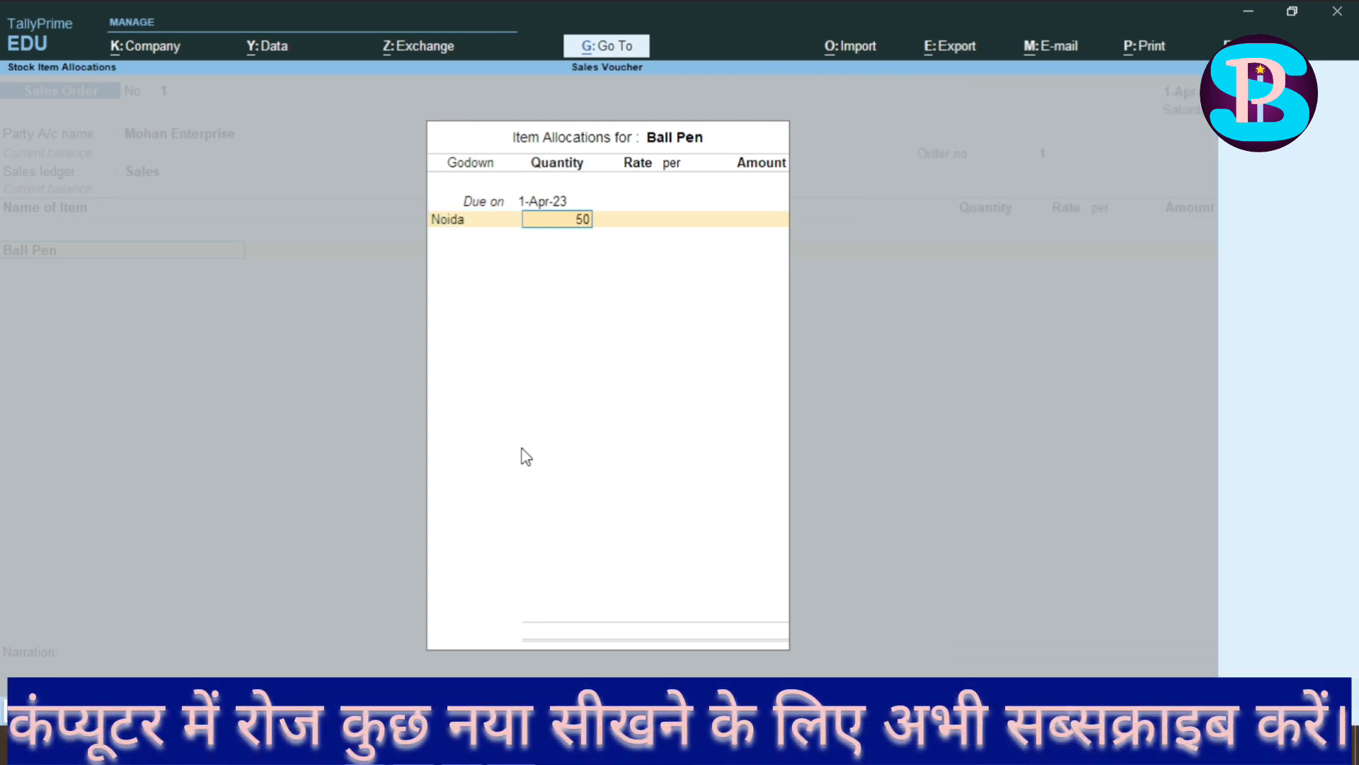
{"action": "key", "text": "Return"}
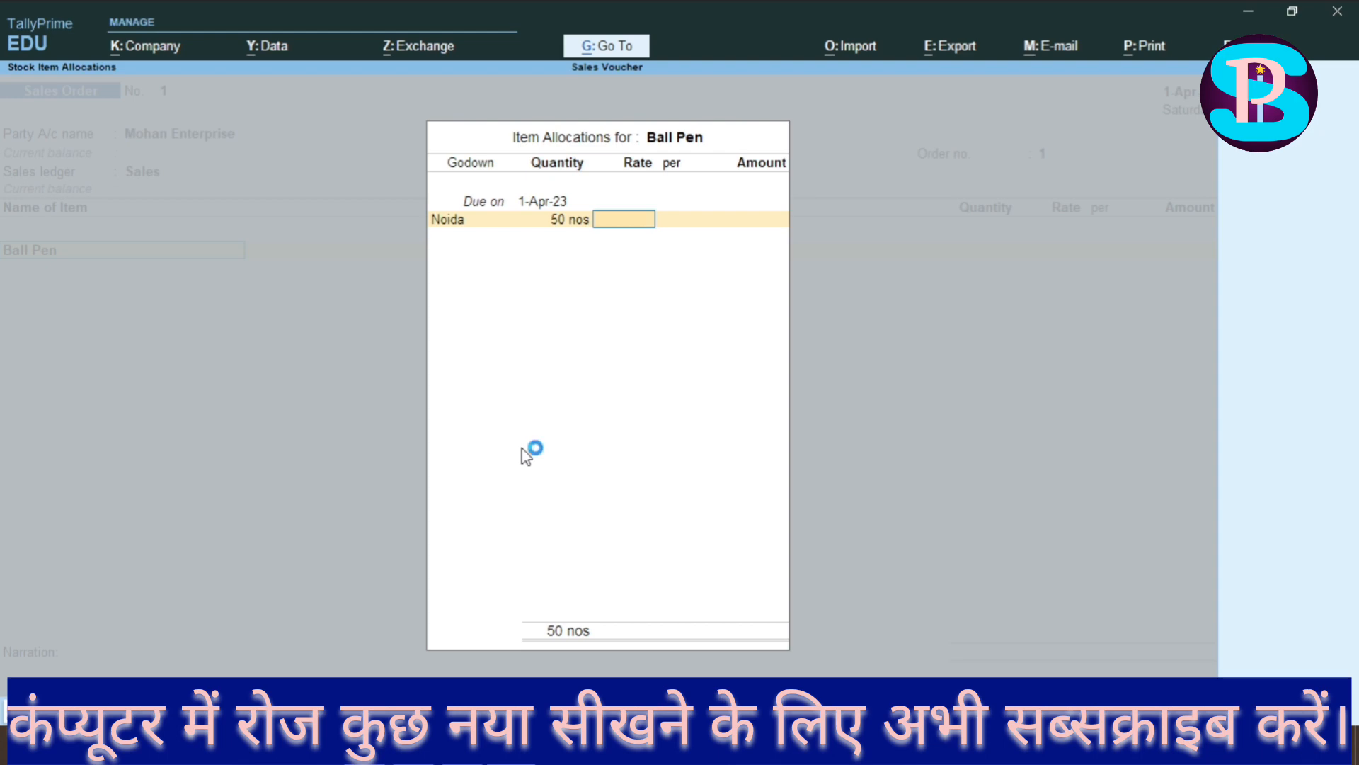
{"action": "type", "text": "15"}
{"action": "key", "text": "Return"}
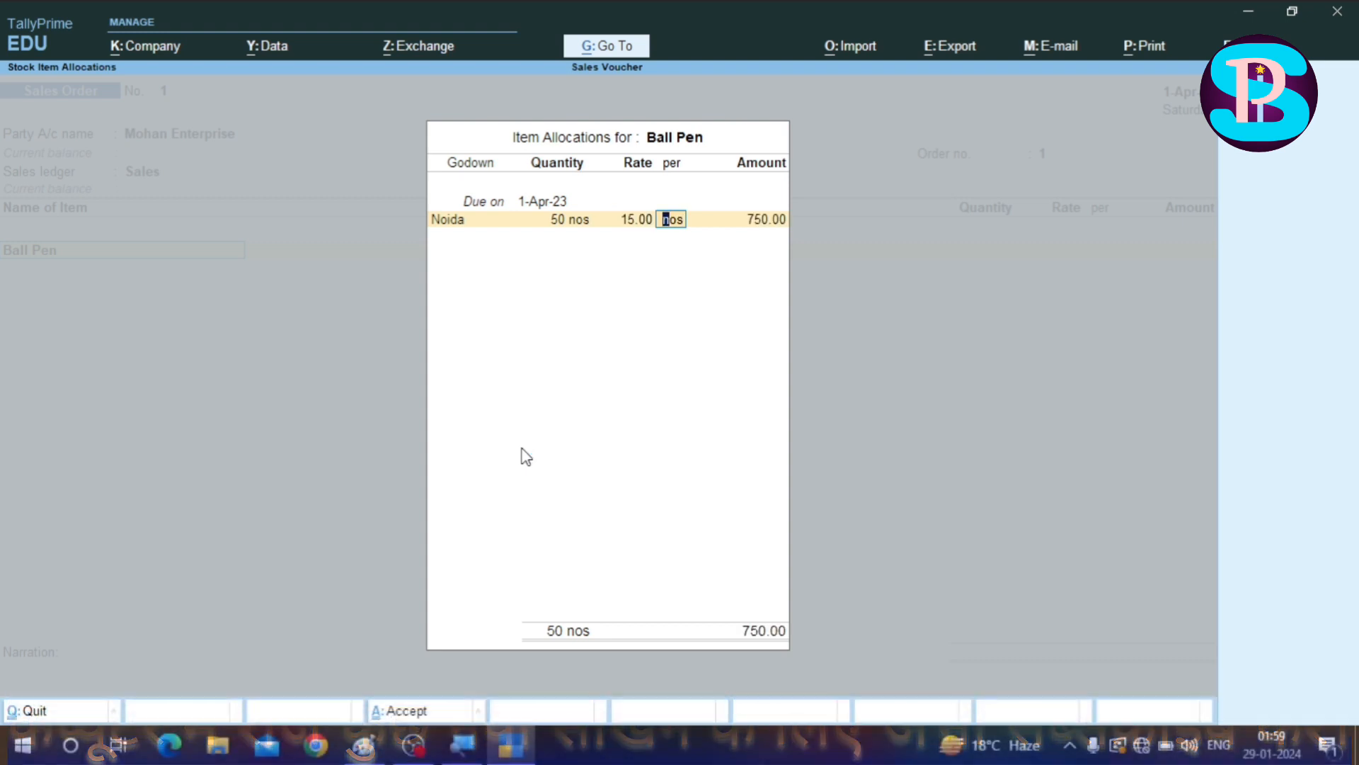
{"action": "key", "text": "Return"}
{"action": "key", "text": "Return"}
{"action": "key", "text": "Return"}
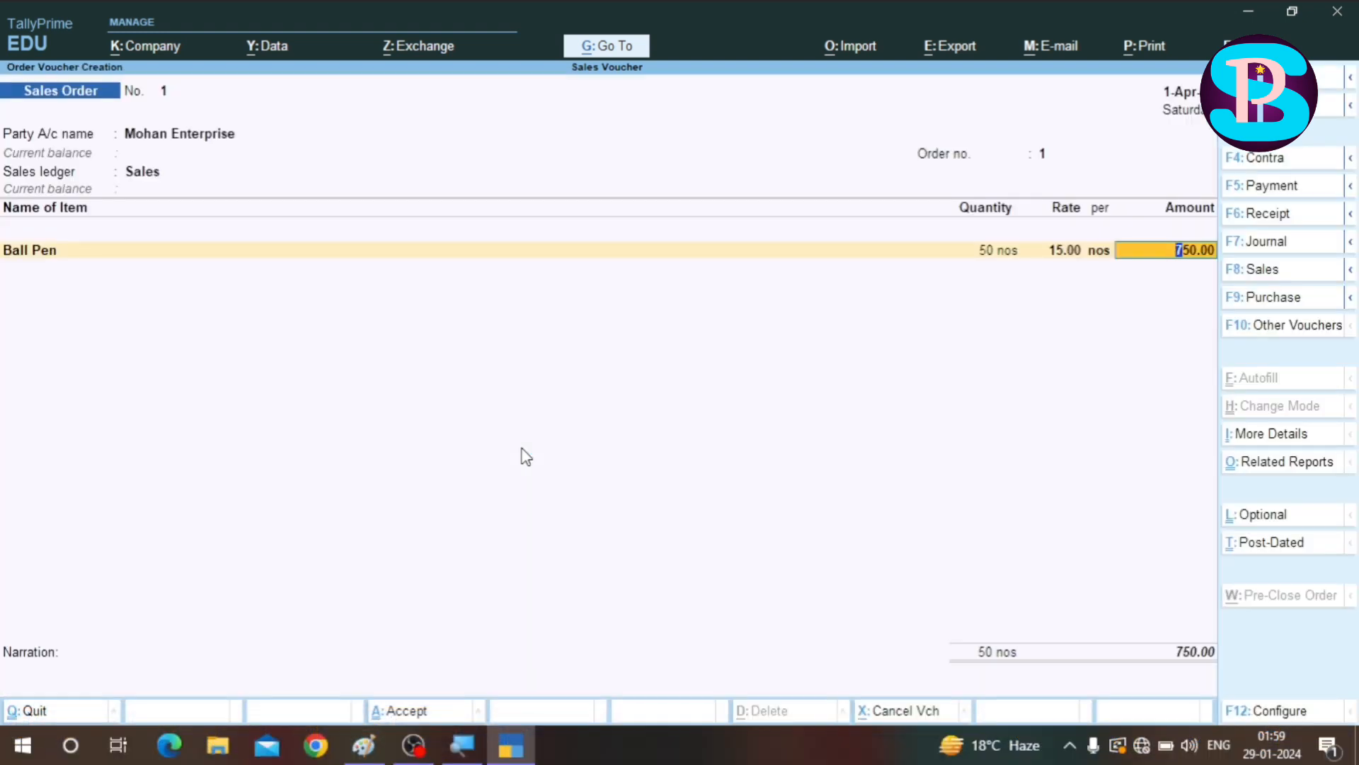
{"action": "key", "text": "Return"}
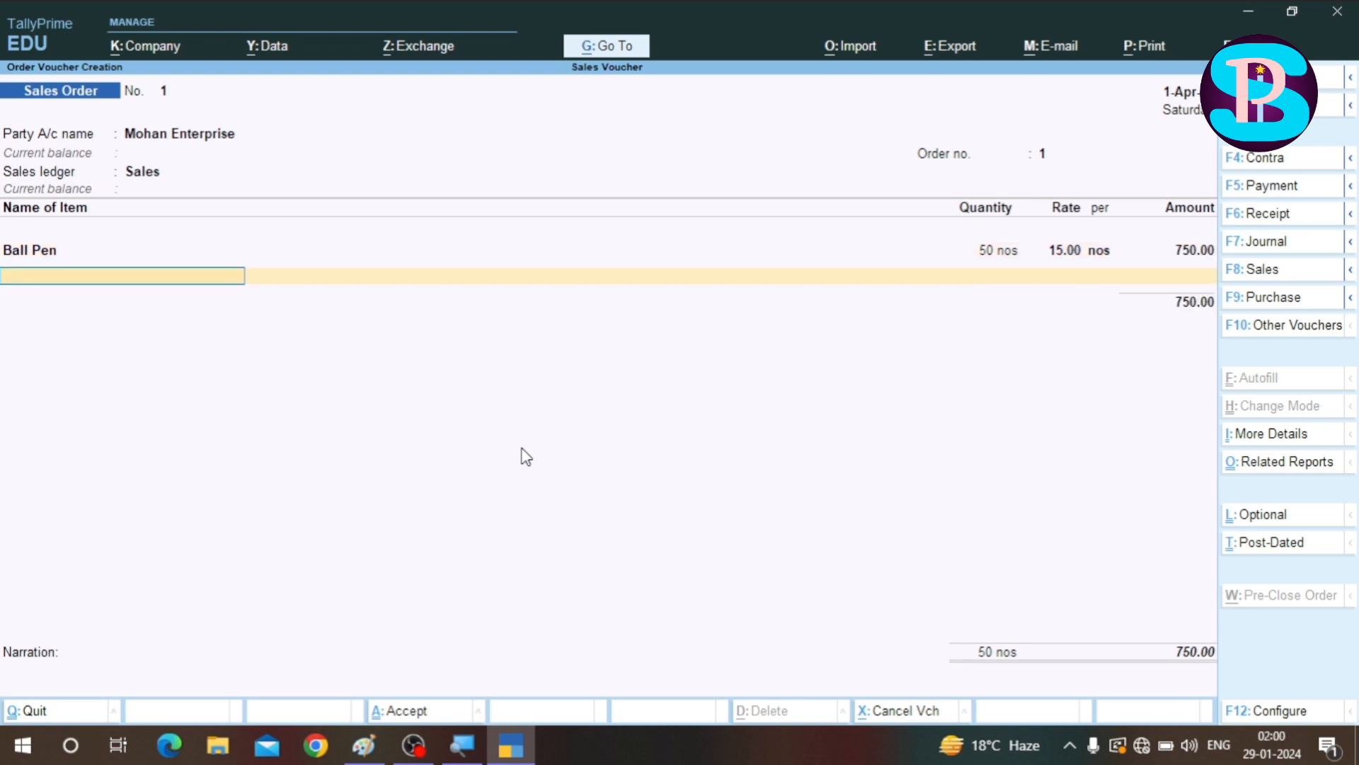
- End the item list, save the sales order without a narration and return to the Gateway of Tally
{"action": "key", "text": "Return"}
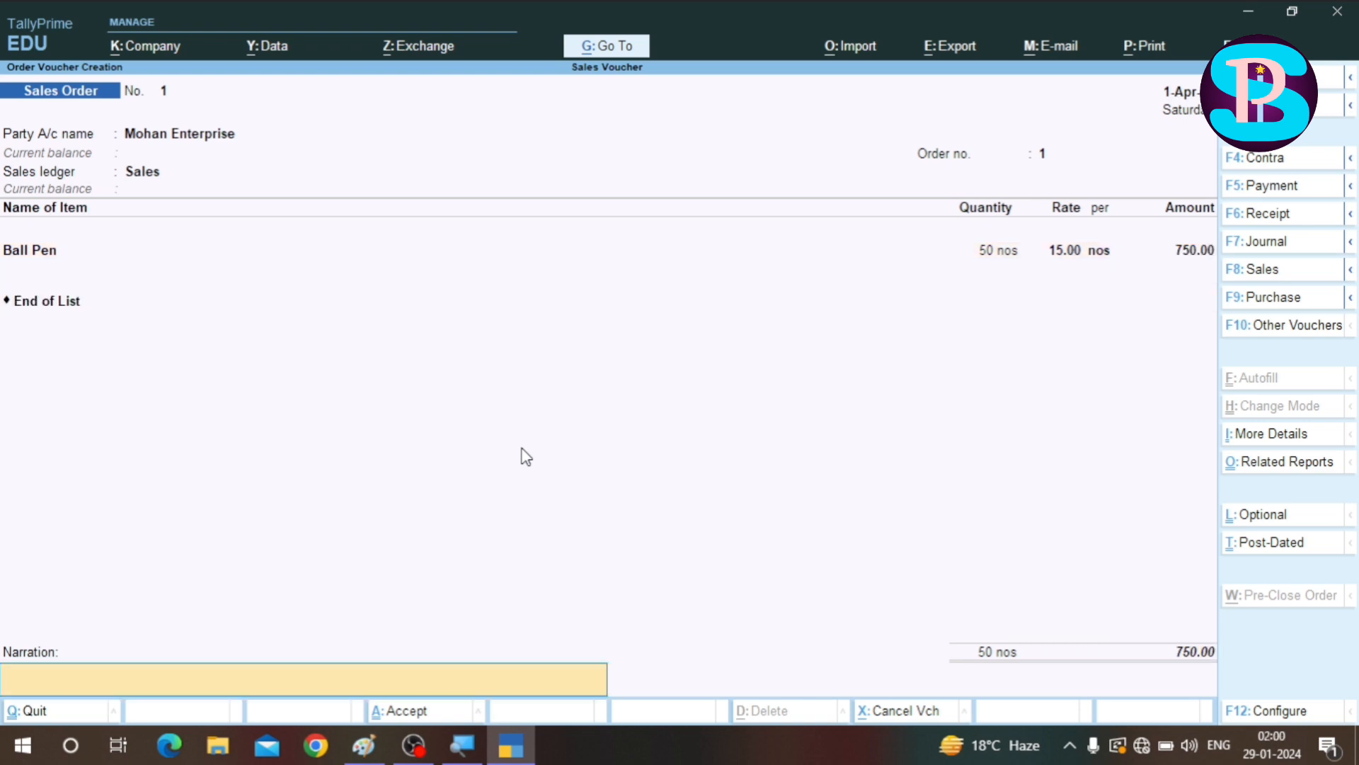
{"action": "key", "text": "Return"}
{"action": "key", "text": "Return"}
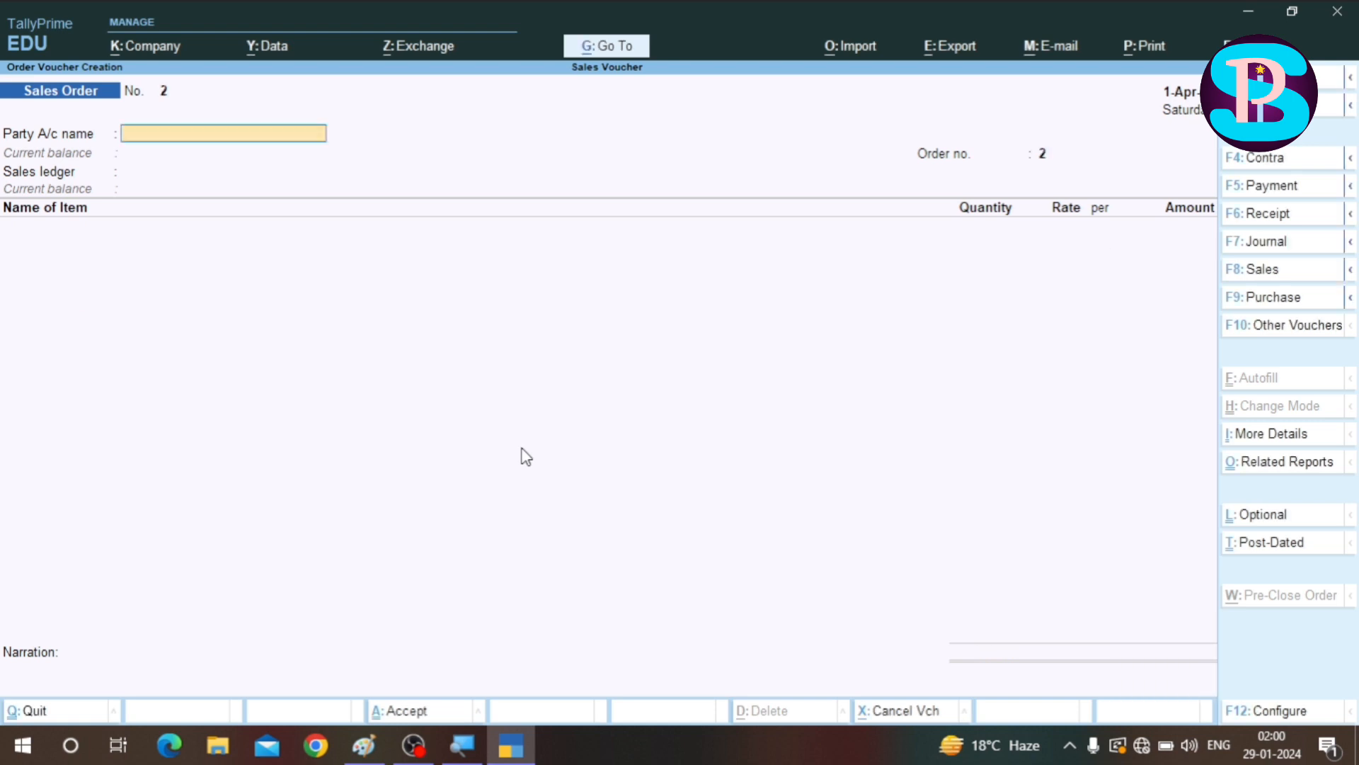
{"action": "key", "text": "Escape"}
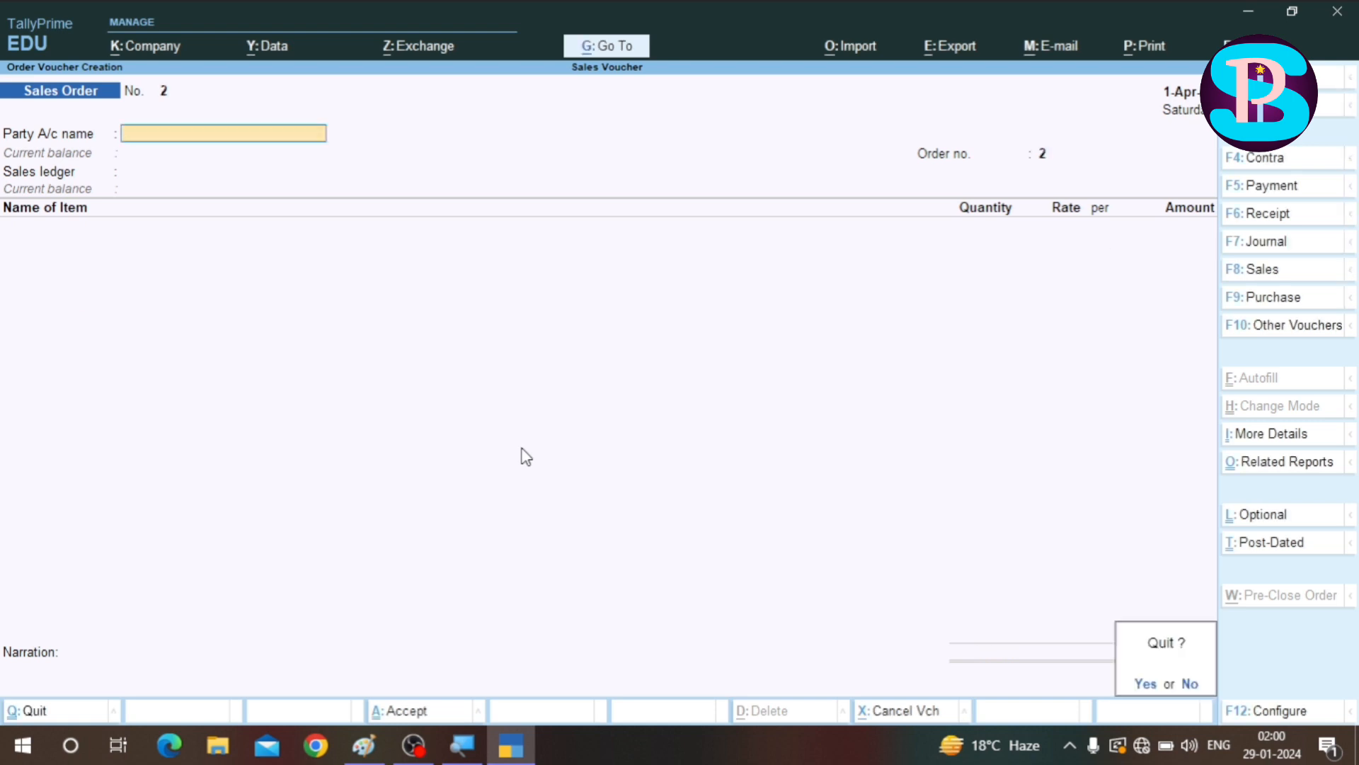
{"action": "key", "text": "Return"}
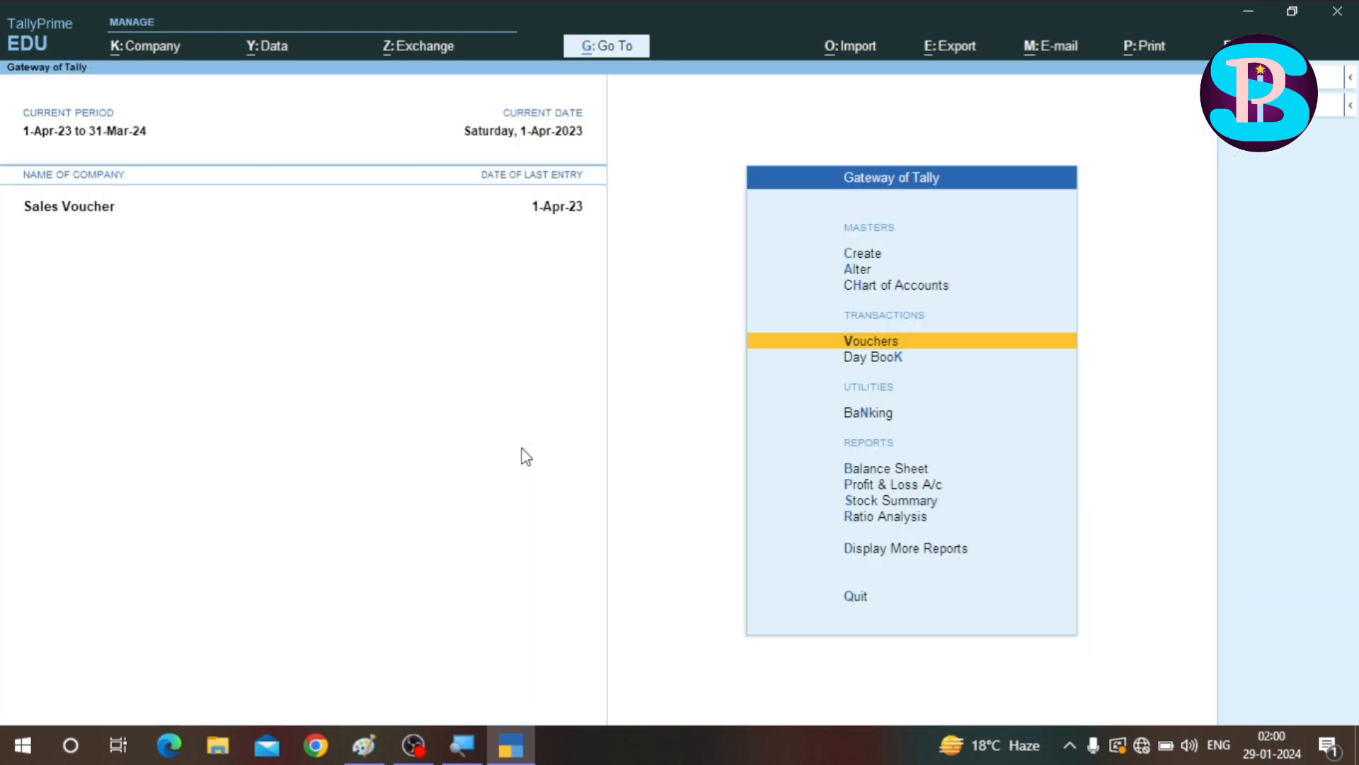
- Open Statements of Inventory among the additional reports
{"action": "key", "text": "Down"}
{"action": "key", "text": "Down"}
{"action": "key", "text": "Down"}
{"action": "key", "text": "Down"}
{"action": "key", "text": "Down"}
{"action": "key", "text": "Down"}
{"action": "key", "text": "Down"}
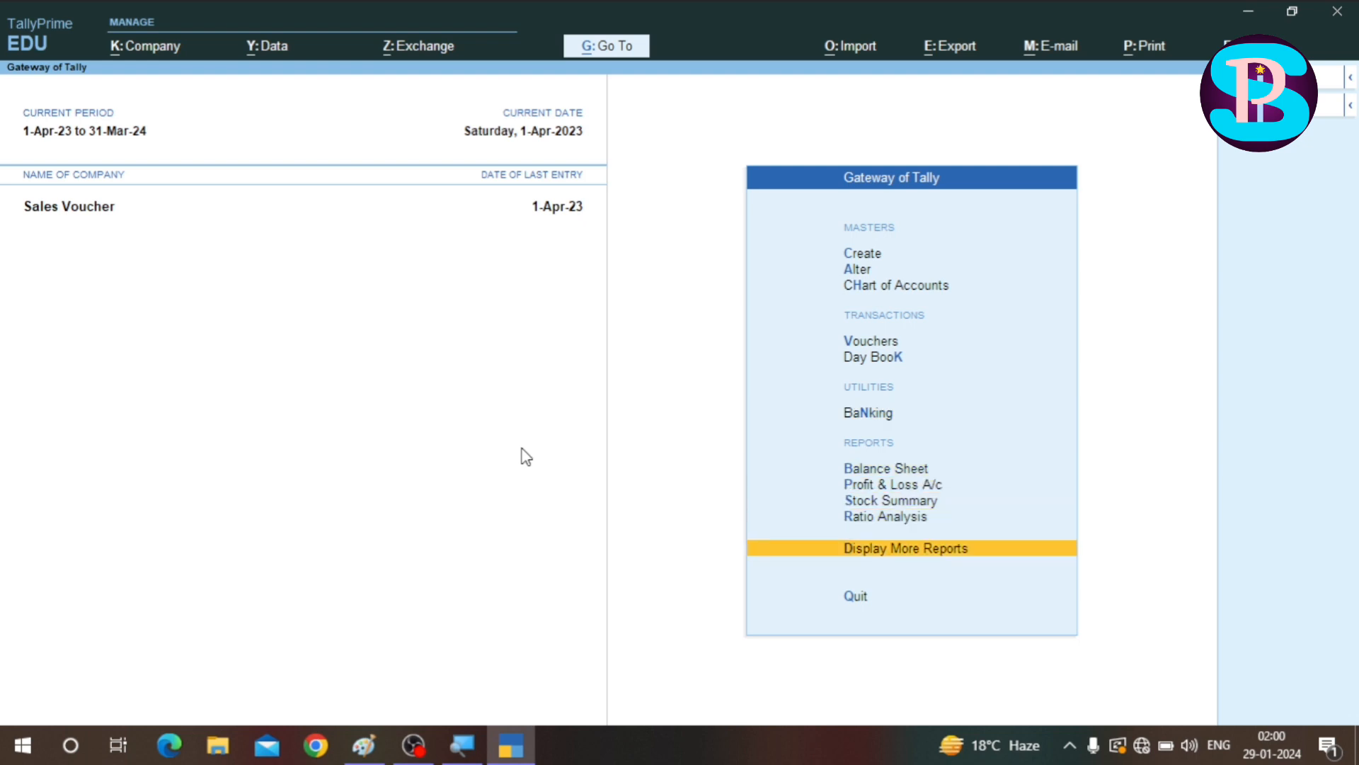
{"action": "key", "text": "Return"}
{"action": "key", "text": "Down"}
{"action": "key", "text": "Down"}
{"action": "key", "text": "Down"}
{"action": "key", "text": "Down"}
{"action": "key", "text": "Down"}
{"action": "key", "text": "Down"}
{"action": "key", "text": "Down"}
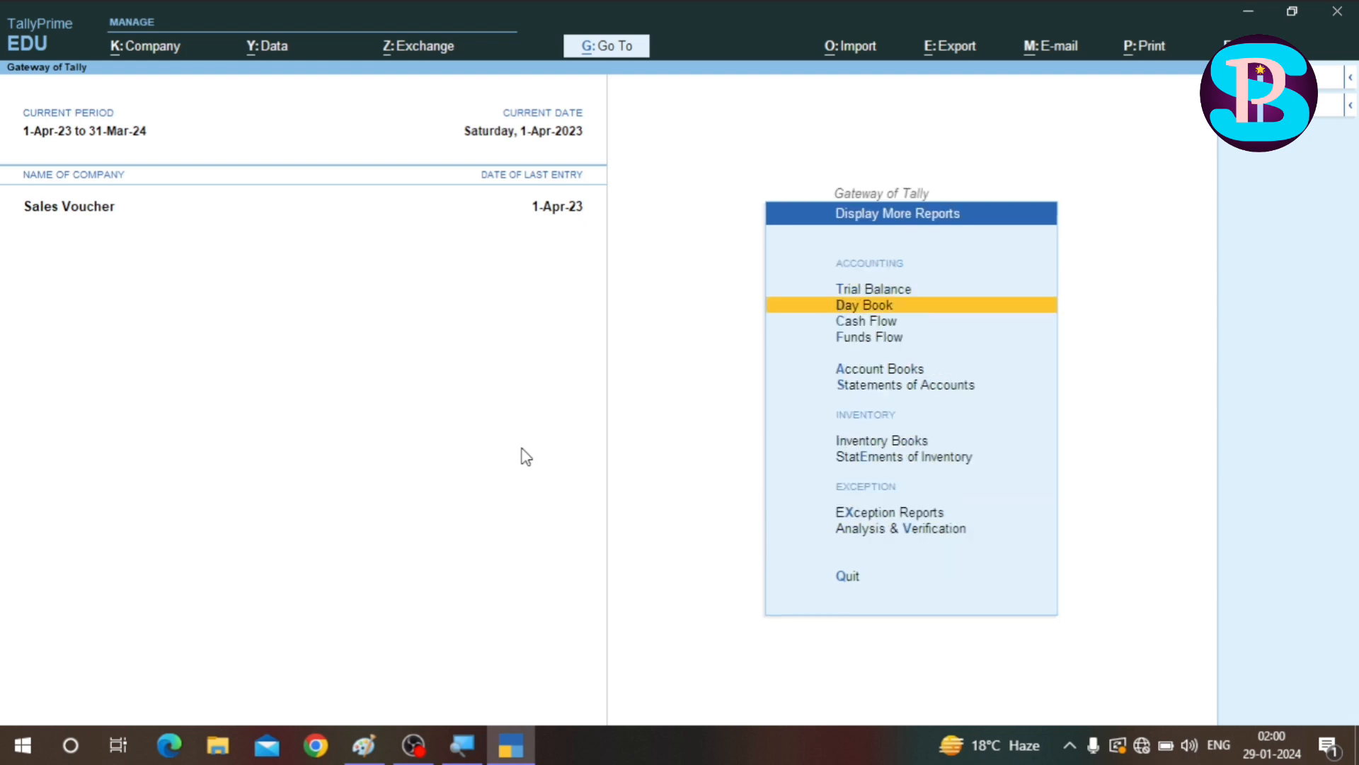
{"action": "key", "text": "Return"}
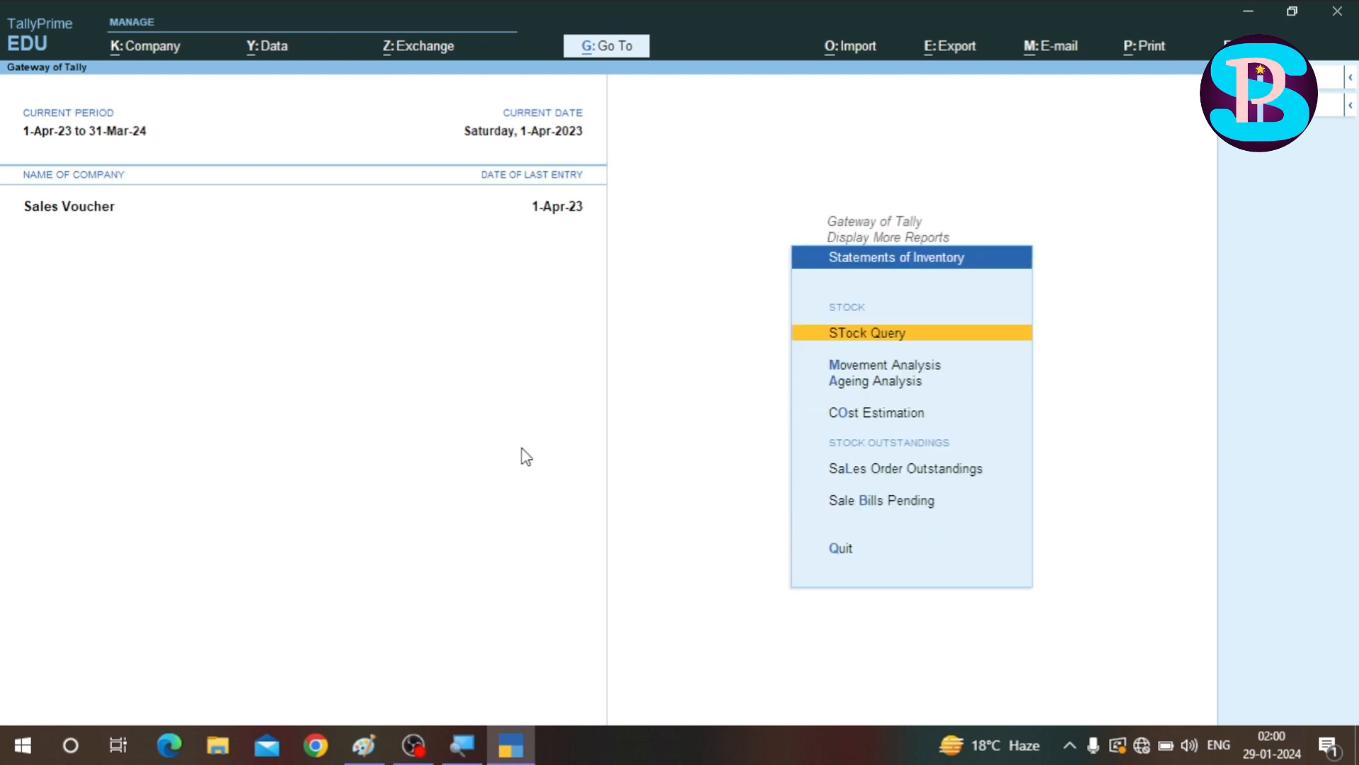
- Examine the Sales Order Outstandings for the stock item Ball Pen, then return to Statements of Inventory
{"action": "key", "text": "Down"}
{"action": "key", "text": "Down"}
{"action": "key", "text": "Down"}
{"action": "key", "text": "Down"}
{"action": "key", "text": "Down"}
{"action": "key", "text": "Up"}
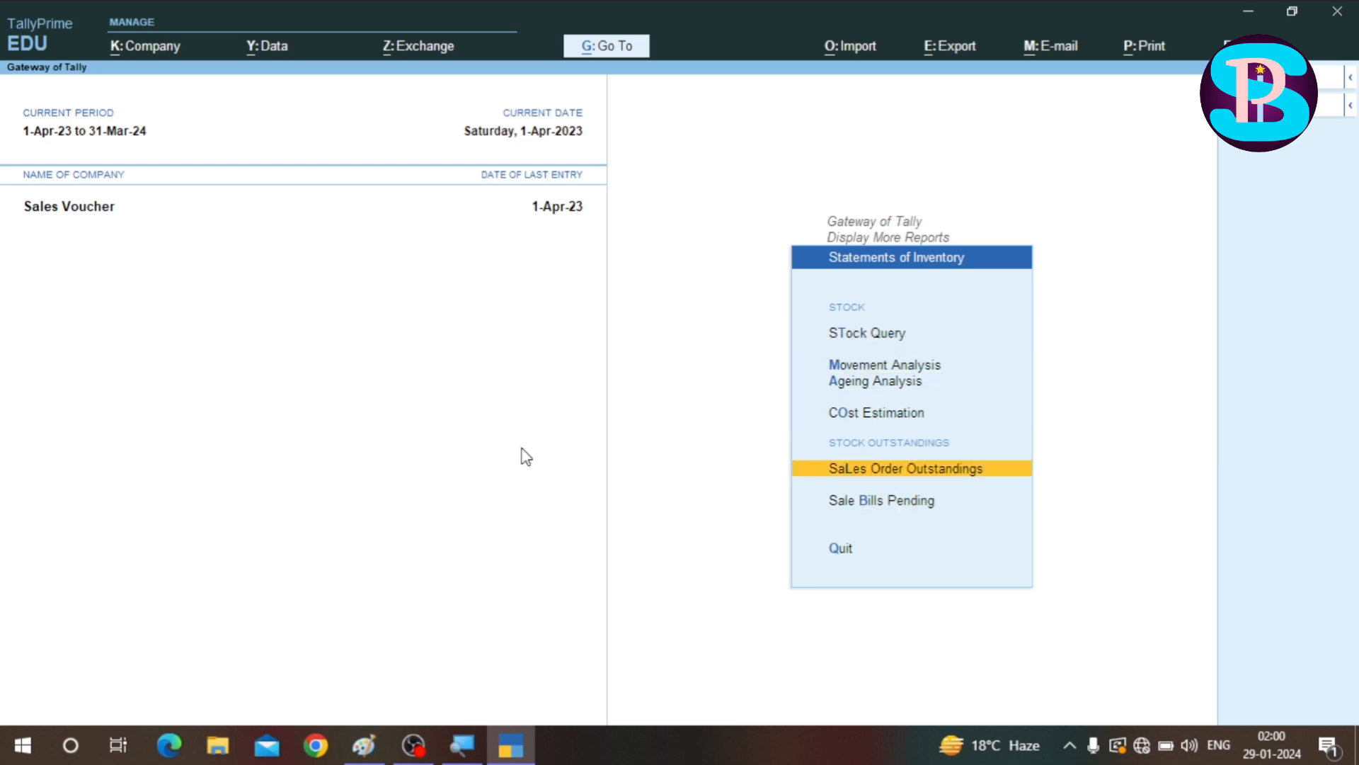
{"action": "key", "text": "Return"}
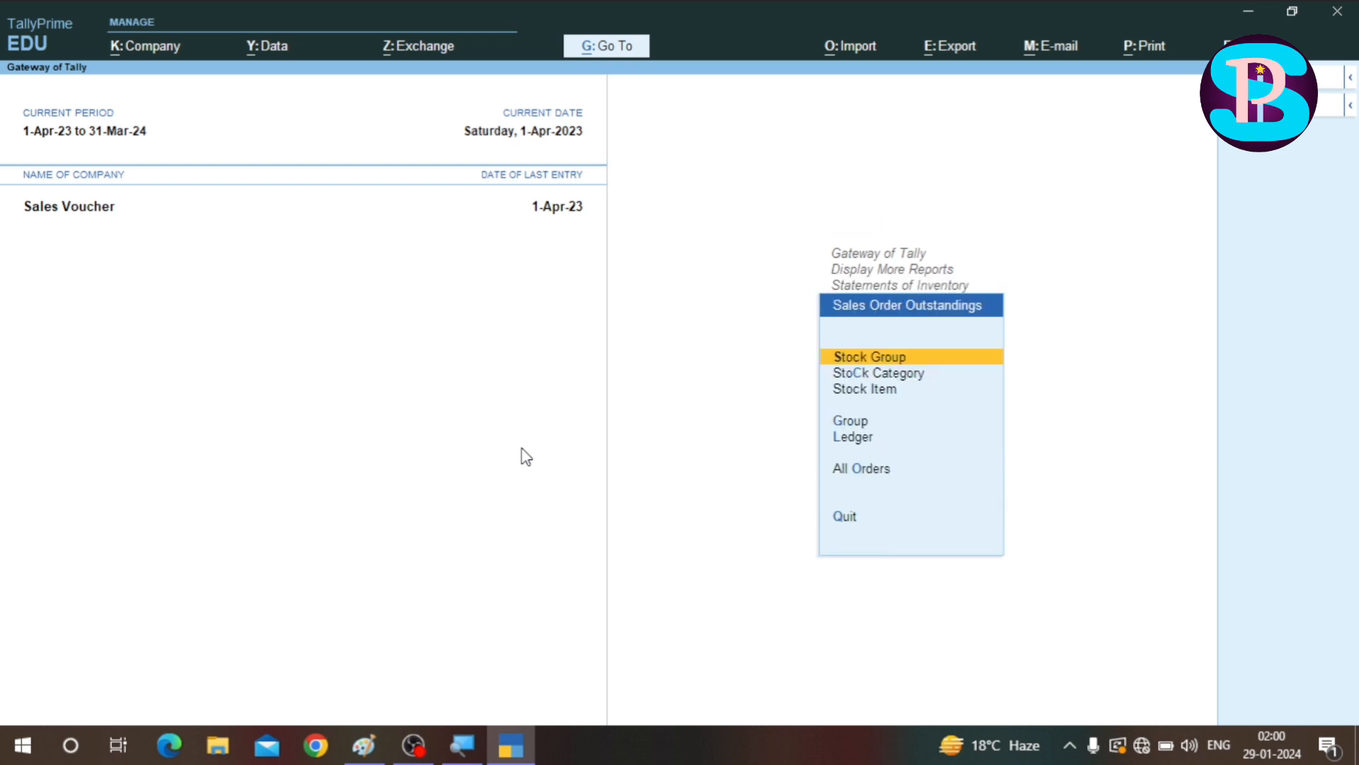
{"action": "key", "text": "Down"}
{"action": "key", "text": "Down"}
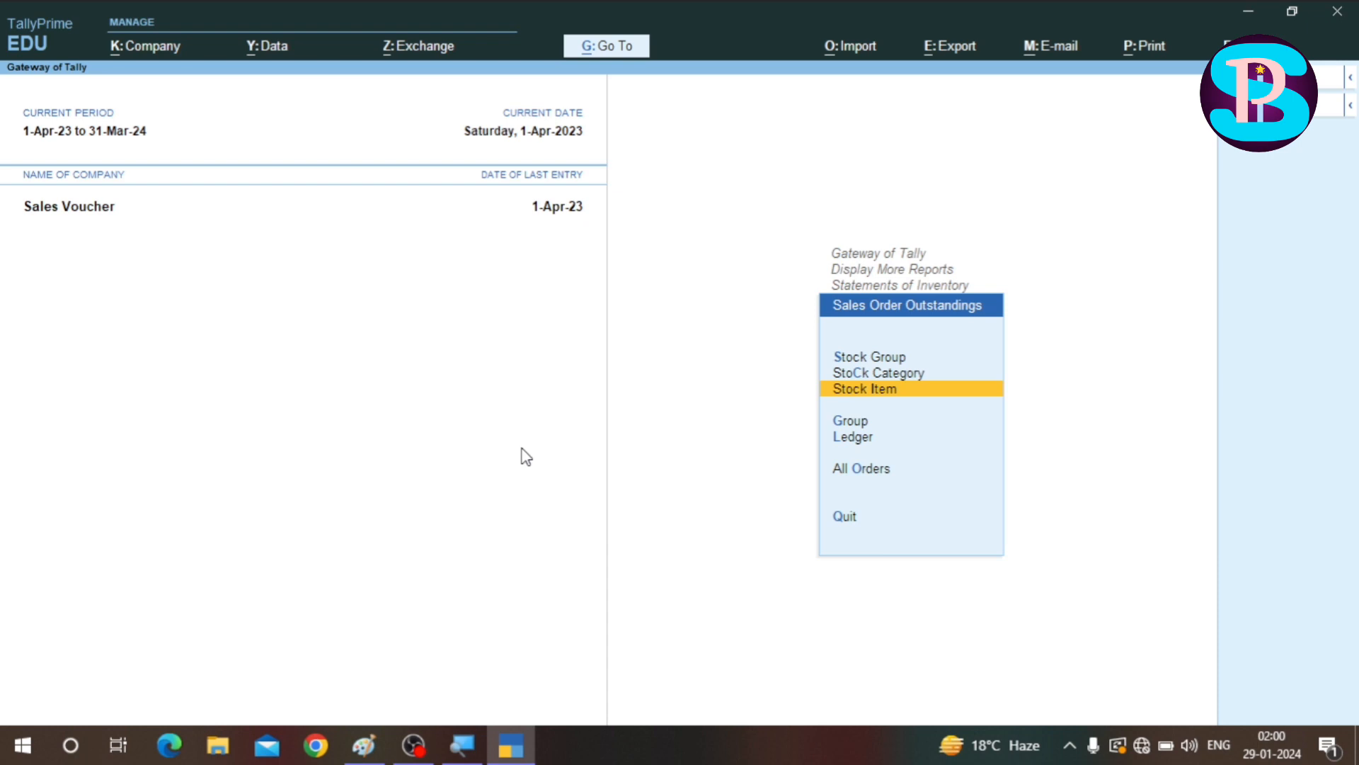
{"action": "key", "text": "Return"}
{"action": "key", "text": "Return"}
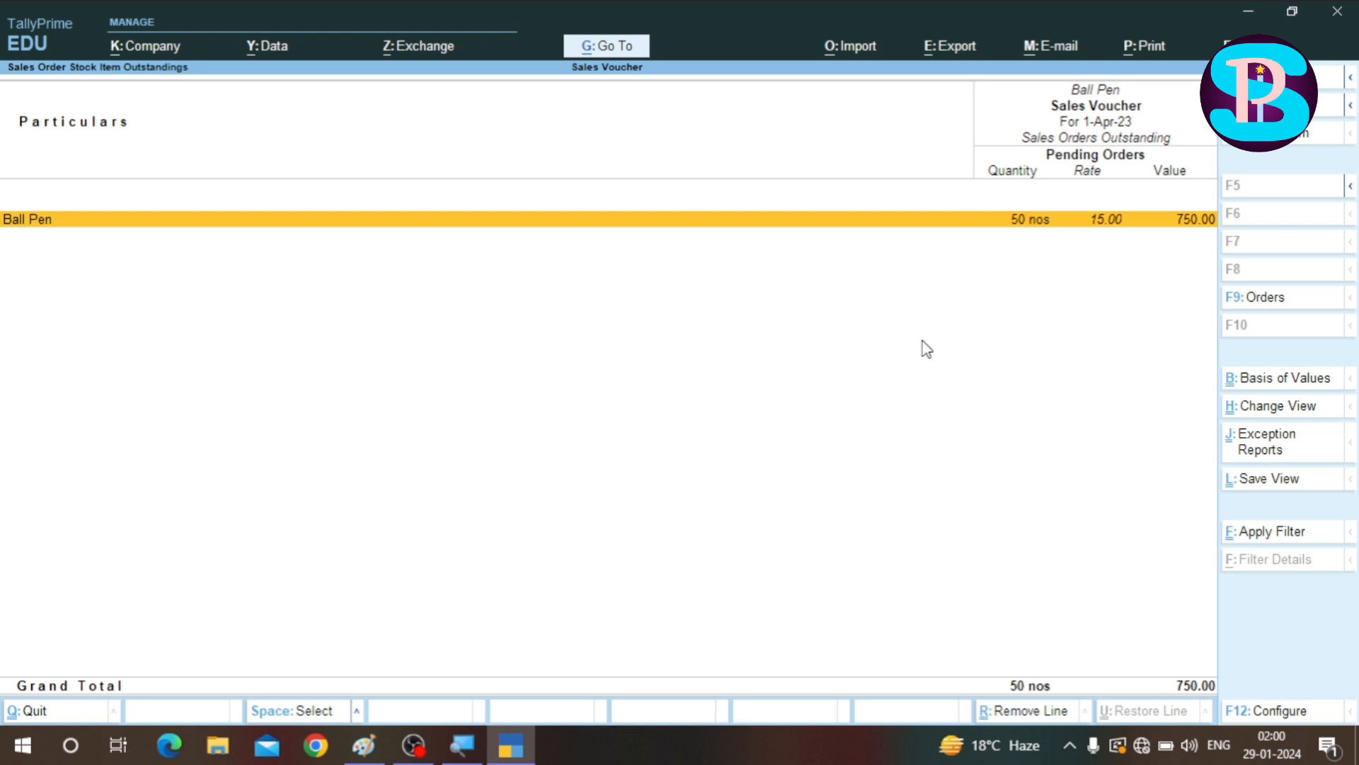
{"action": "key", "text": "Escape"}
{"action": "key", "text": "BackSpace"}
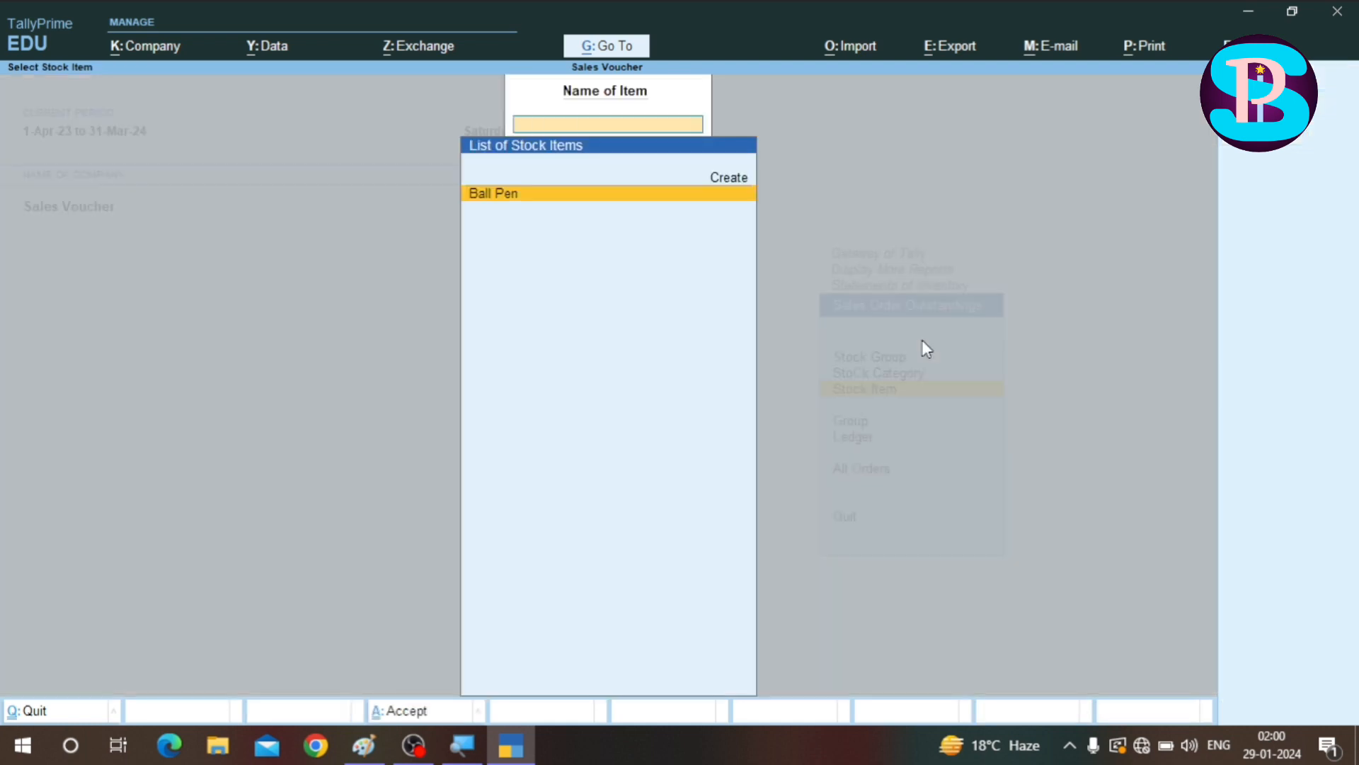
{"action": "key", "text": "Escape"}
{"action": "key", "text": "Escape"}
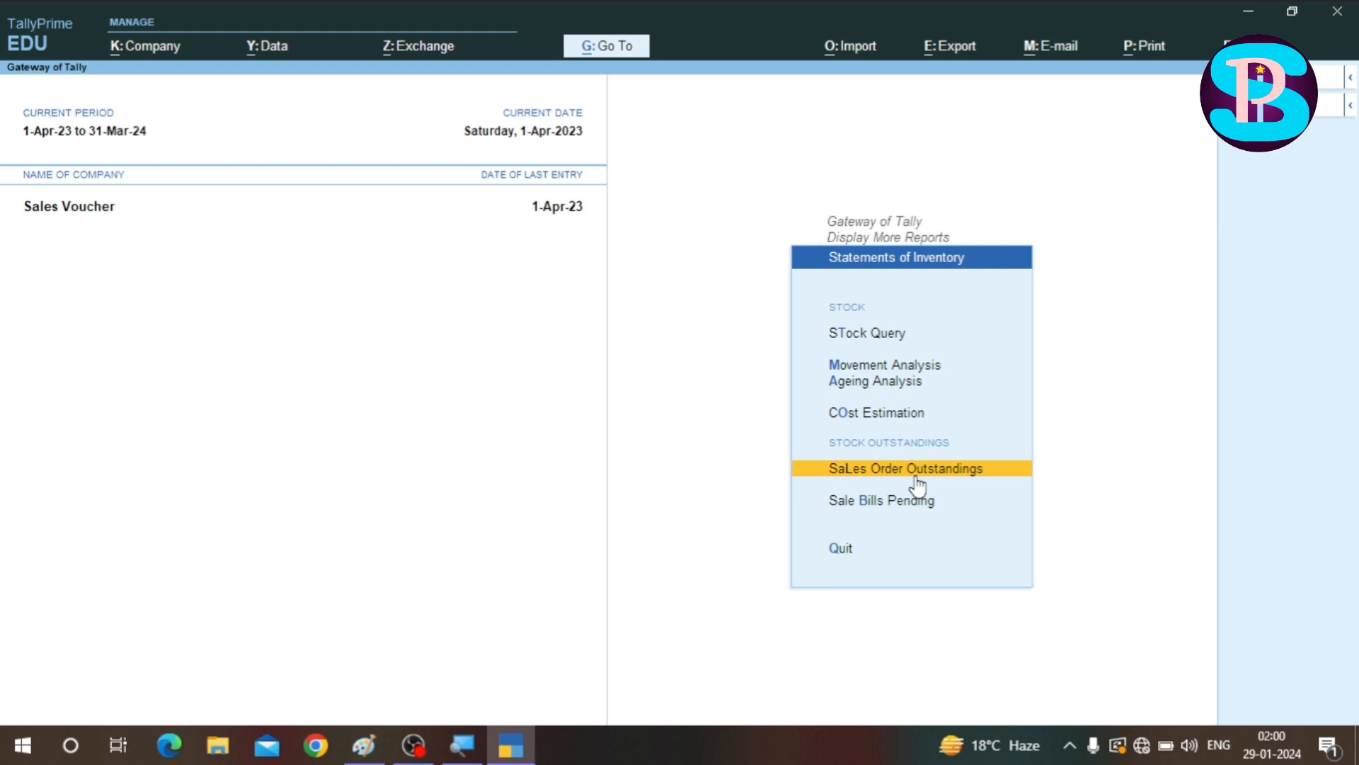
- Check the Sale Bills Pending report, then return to the Gateway of Tally
{"action": "key", "text": "Down"}
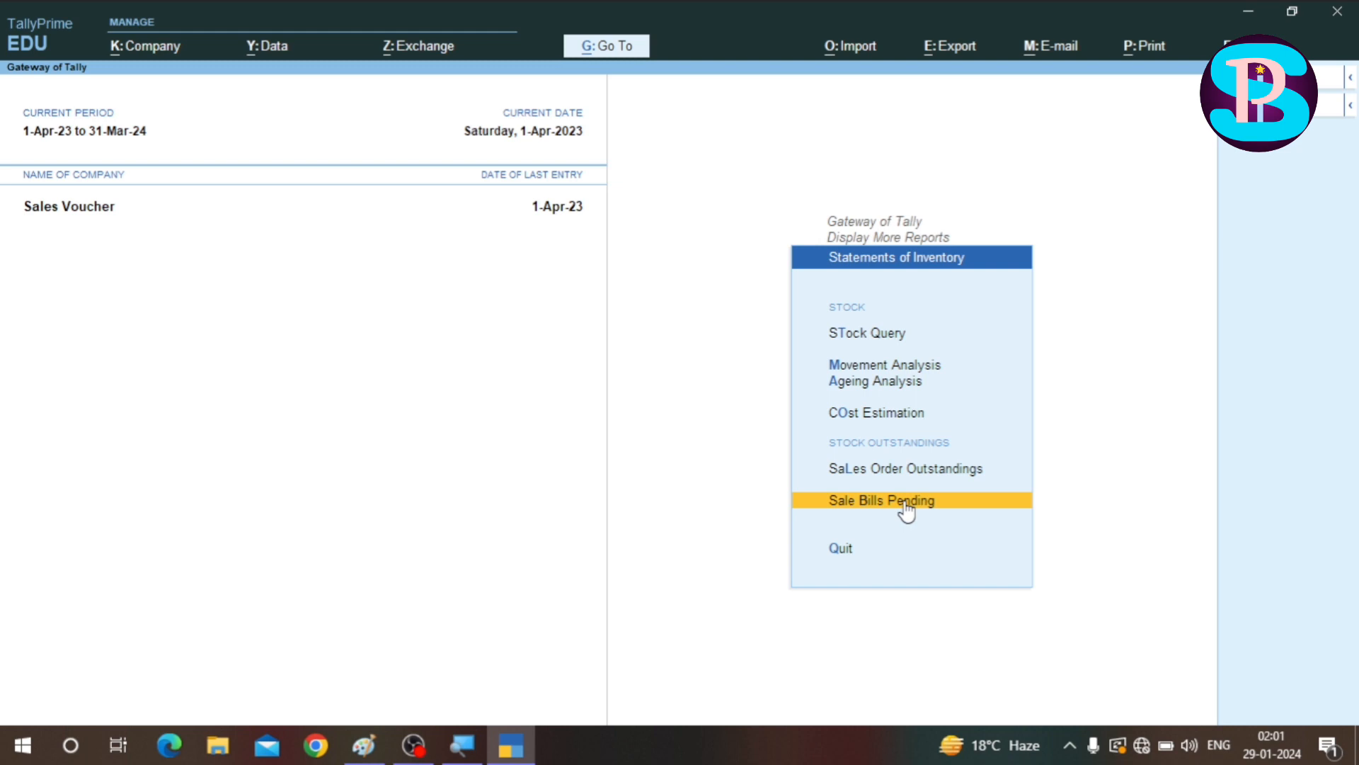
{"action": "left_click", "coordinate": [906, 504]}
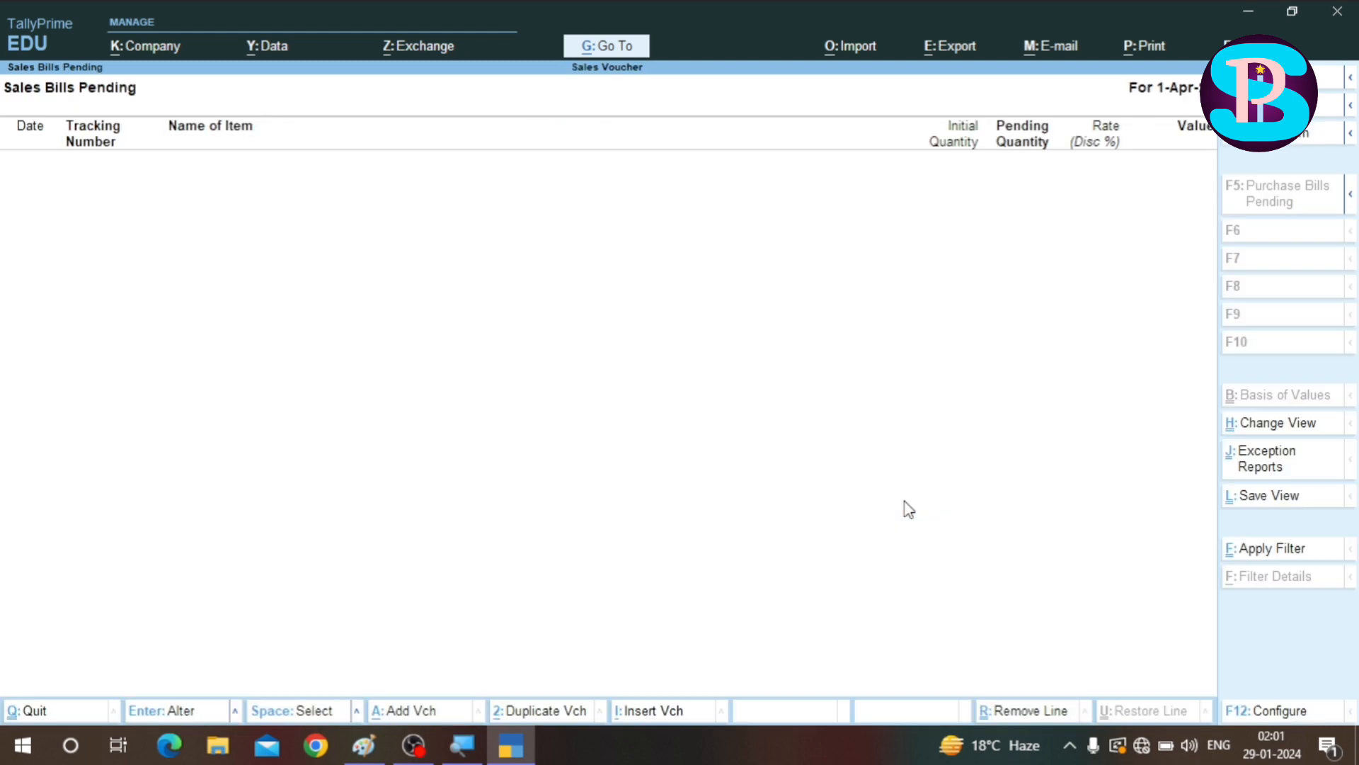
{"action": "key", "text": "Escape"}
{"action": "key", "text": "Escape"}
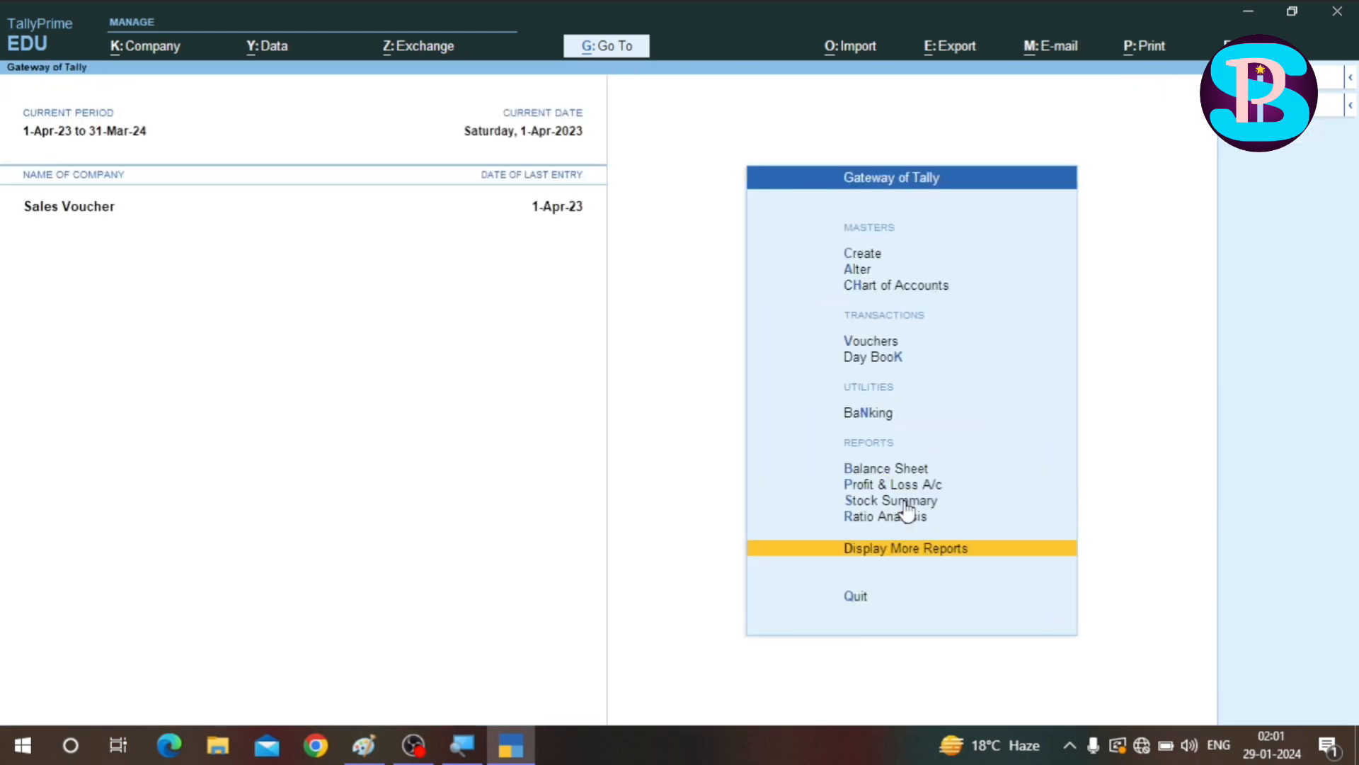
- Start a Delivery Note voucher with Mohan Enterprise as the party account
{"action": "key", "text": "v"}
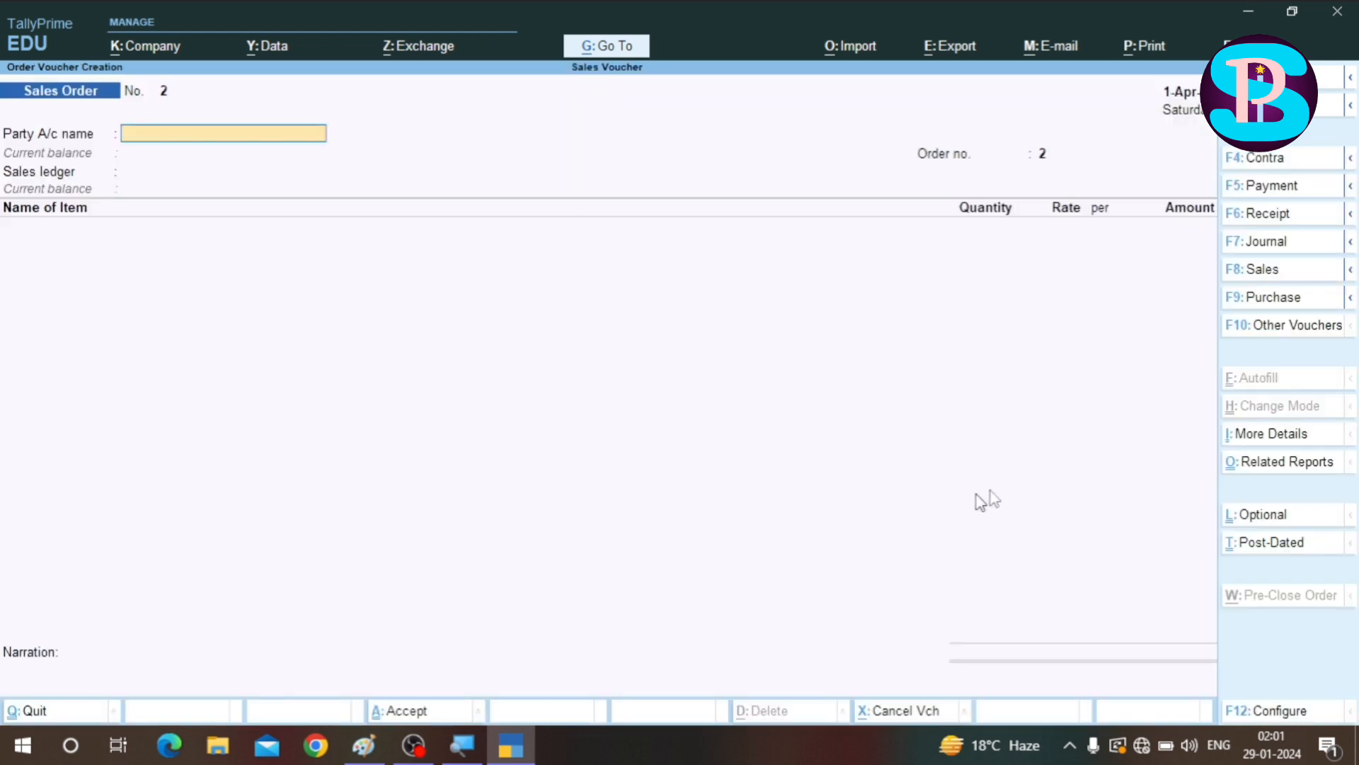
{"action": "left_click", "coordinate": [1301, 327]}
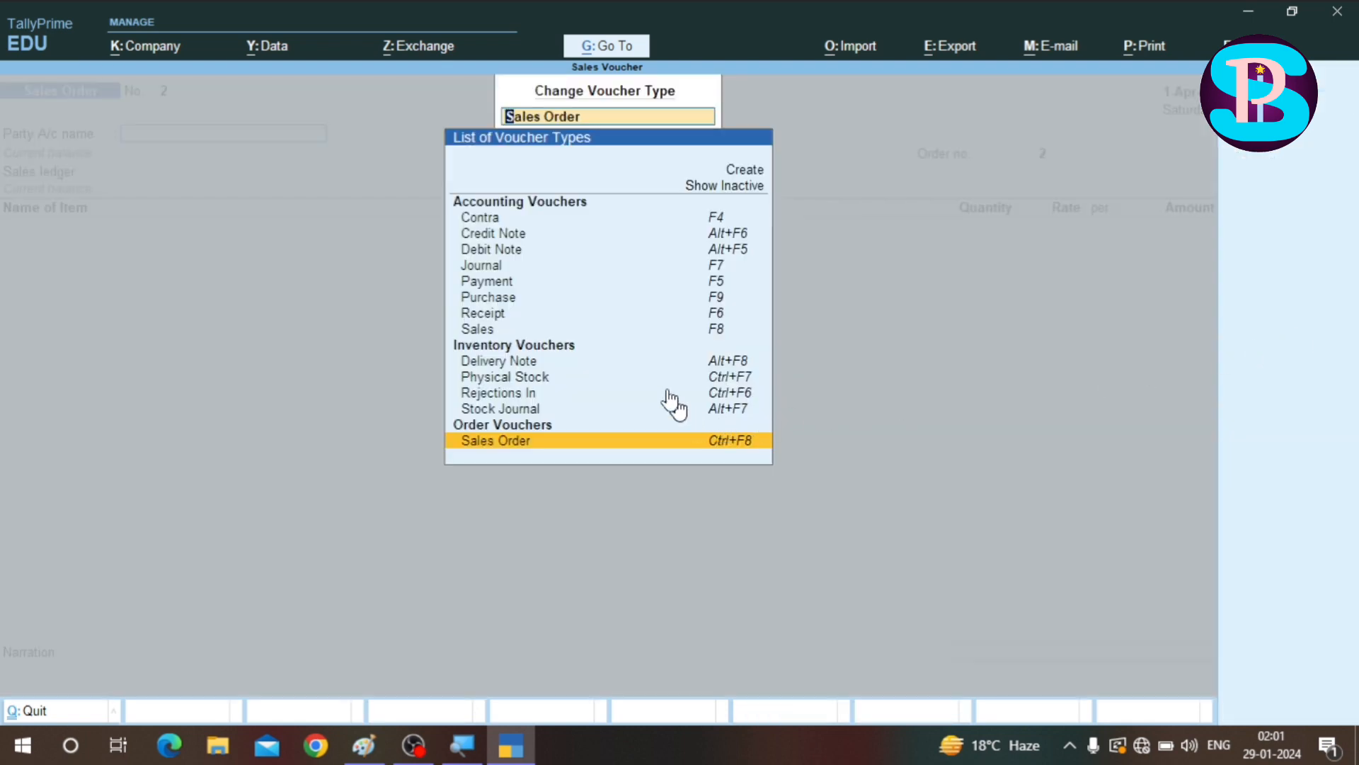
{"action": "left_click", "coordinate": [517, 364]}
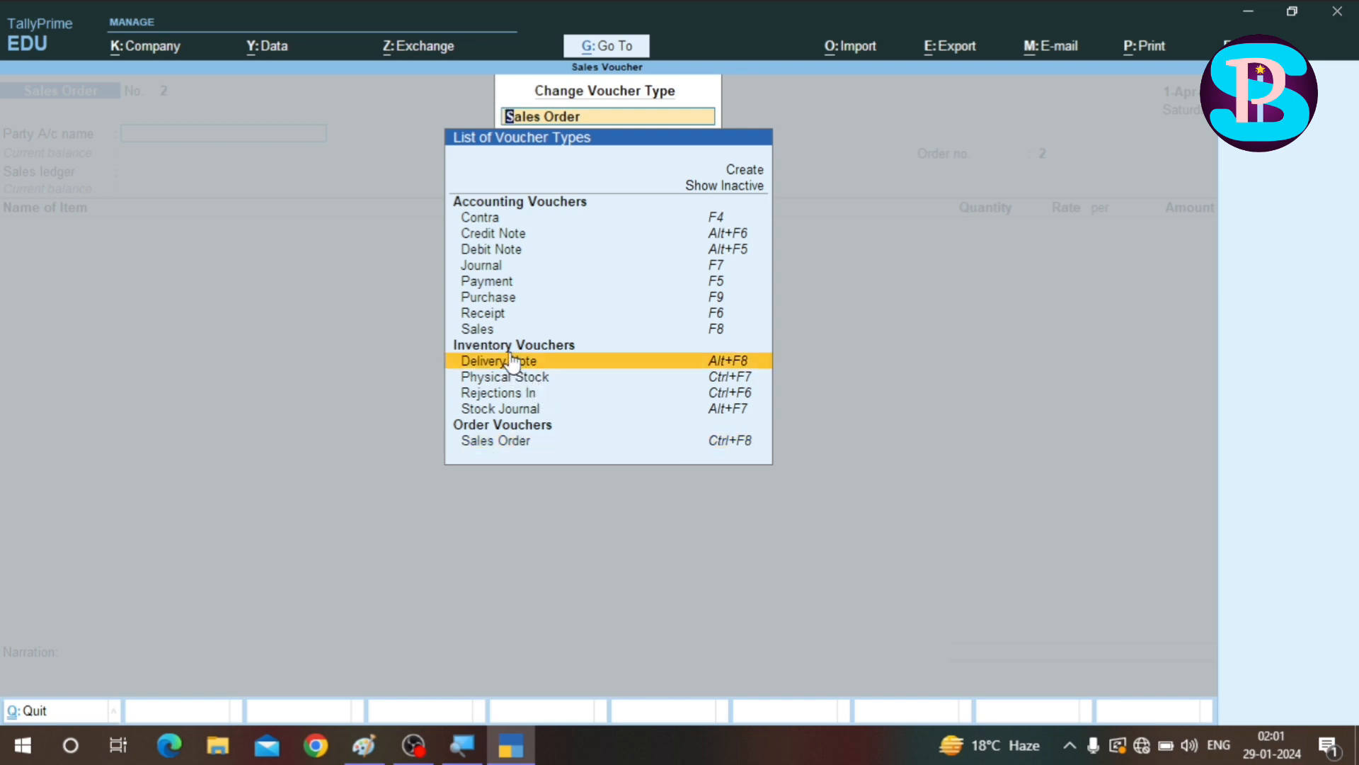
{"action": "left_click", "coordinate": [738, 368]}
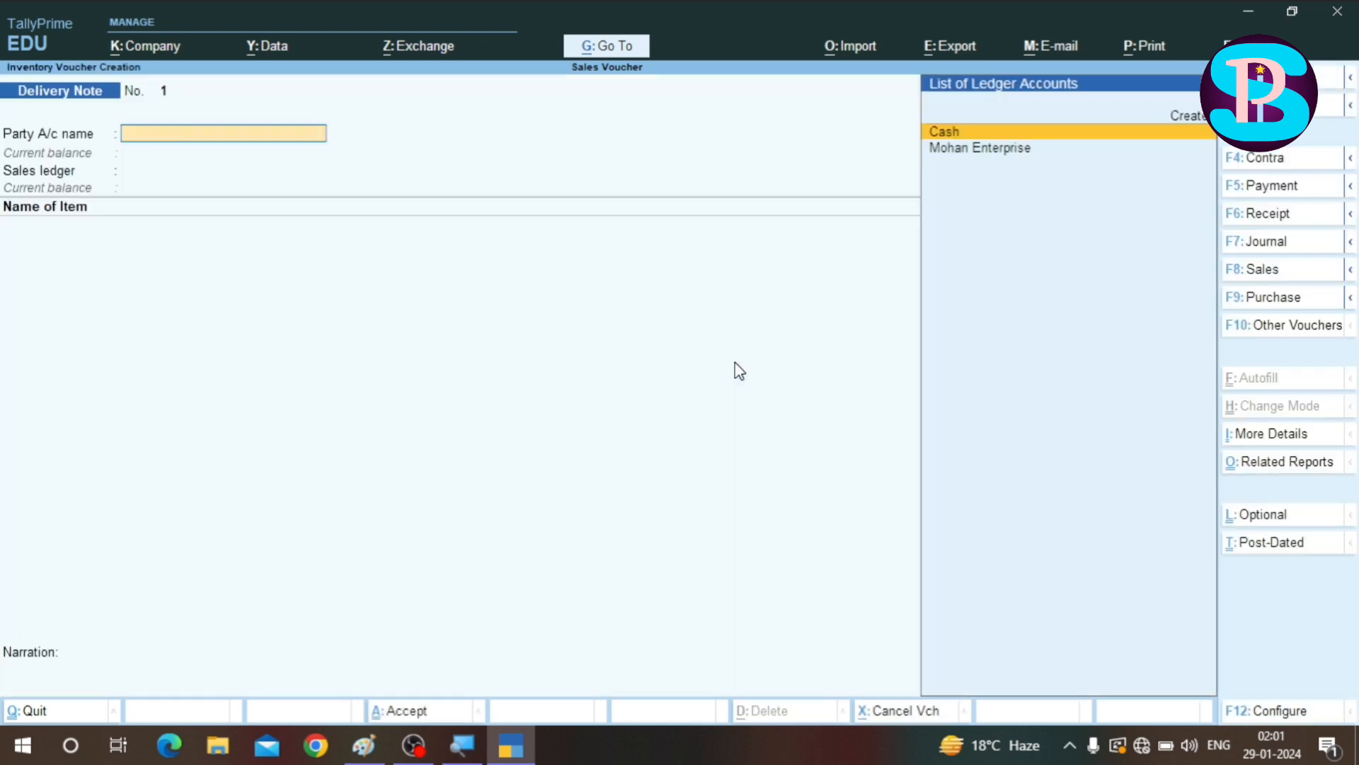
{"action": "key", "text": "Down"}
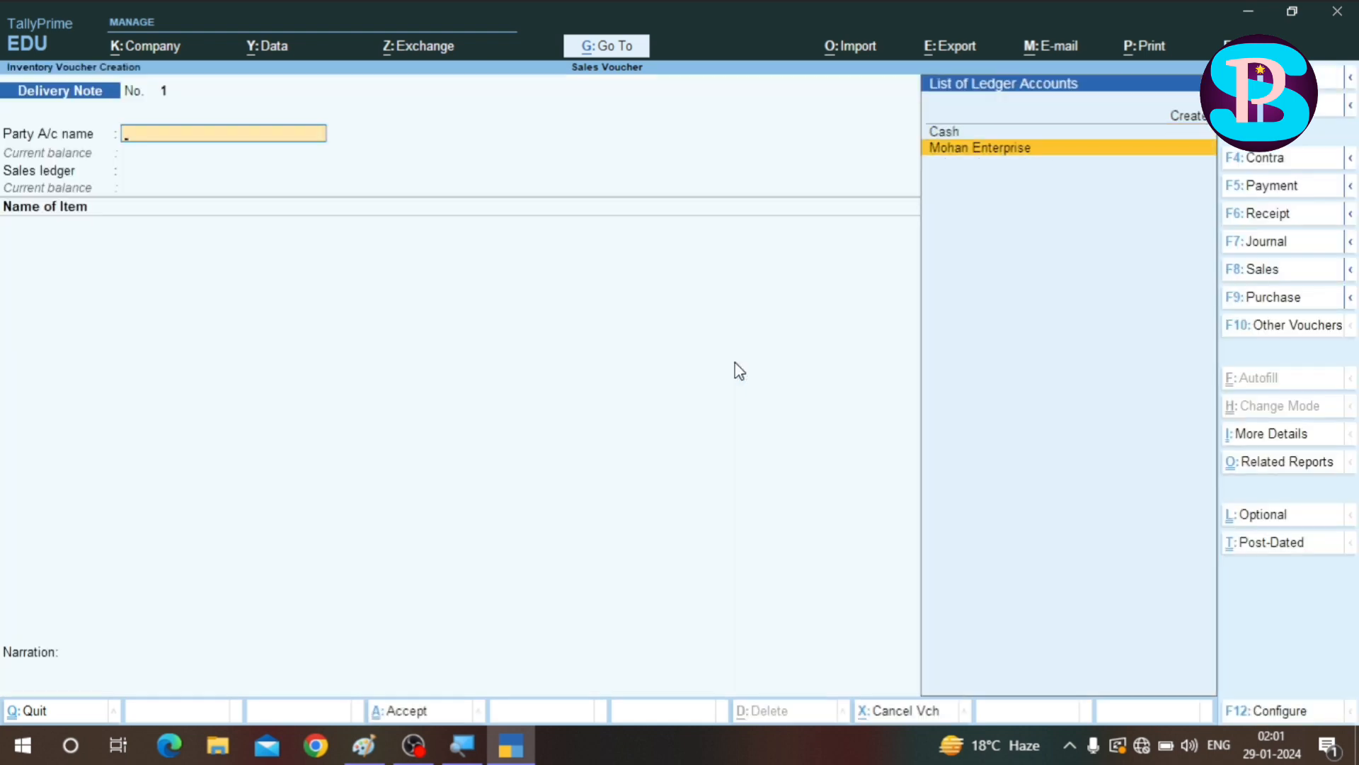
{"action": "key", "text": "Return"}
- Link the delivery note to order 1 dated 1-Apr-23 and accept the order, dispatch and party details
{"action": "key", "text": "Down"}
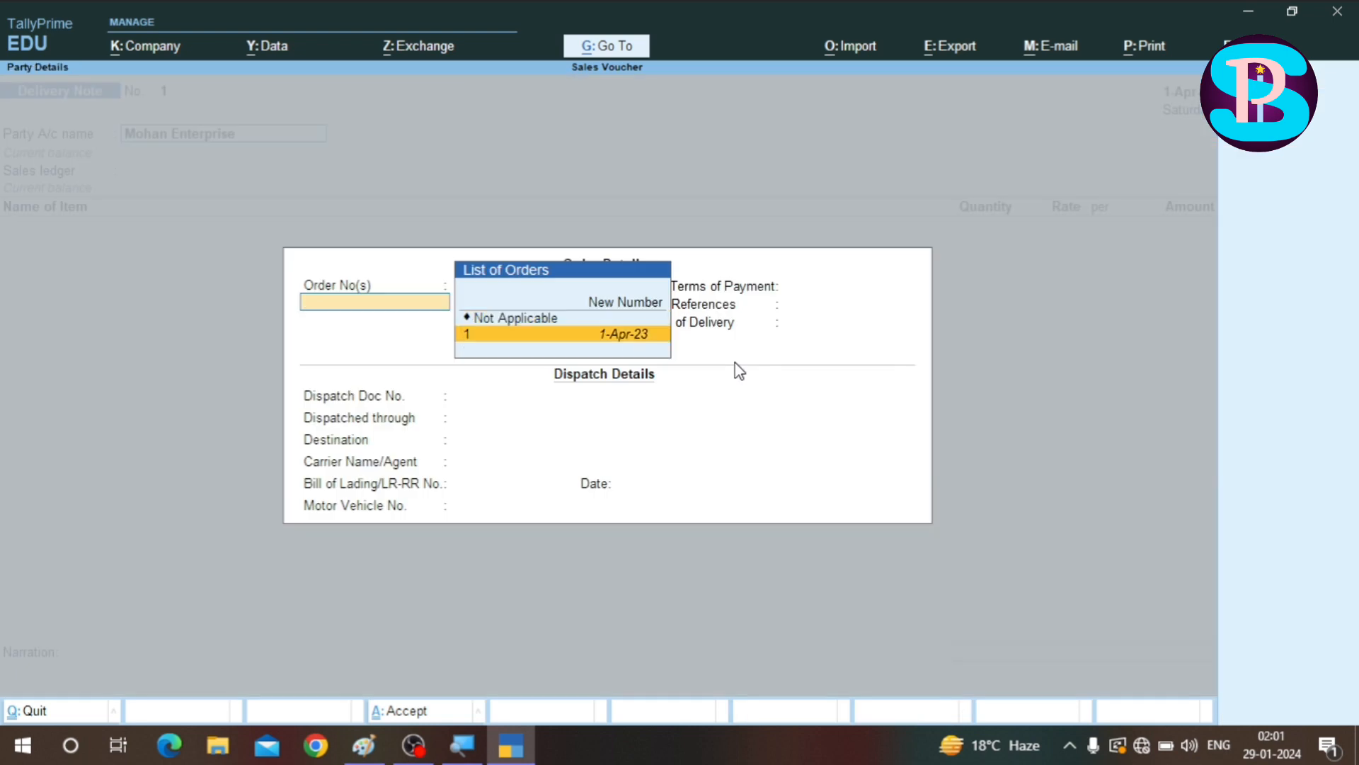
{"action": "key", "text": "Return"}
{"action": "key", "text": "Return"}
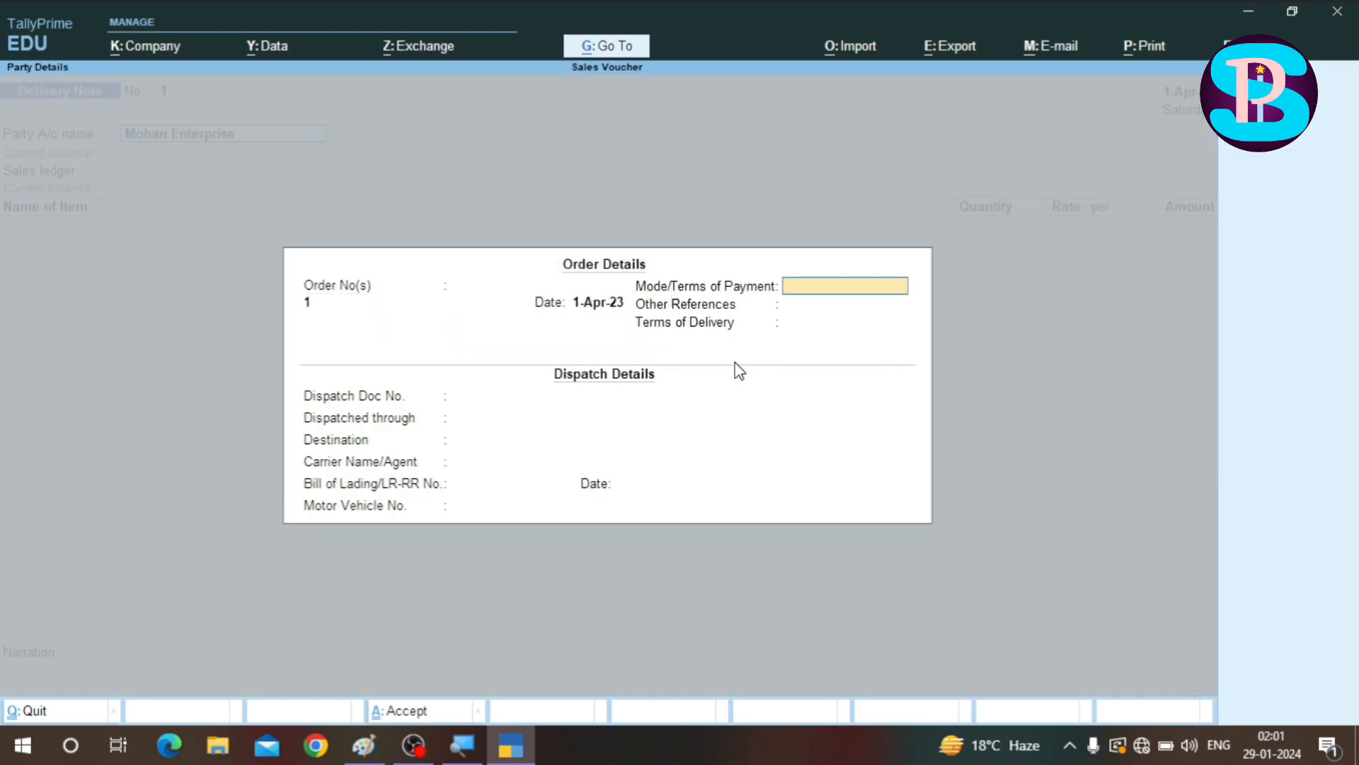
{"action": "key", "text": "ctrl+a"}
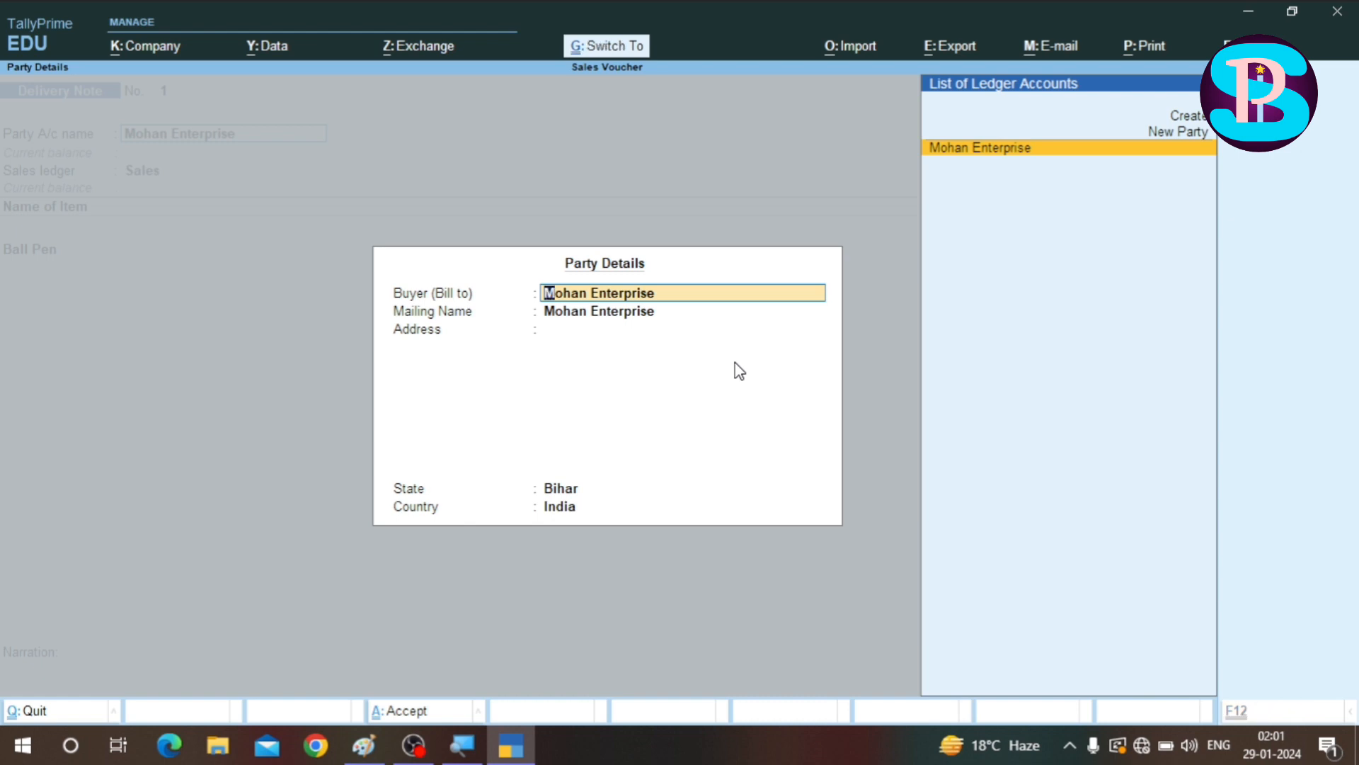
{"action": "key", "text": "ctrl+a"}
{"action": "key", "text": "Return"}
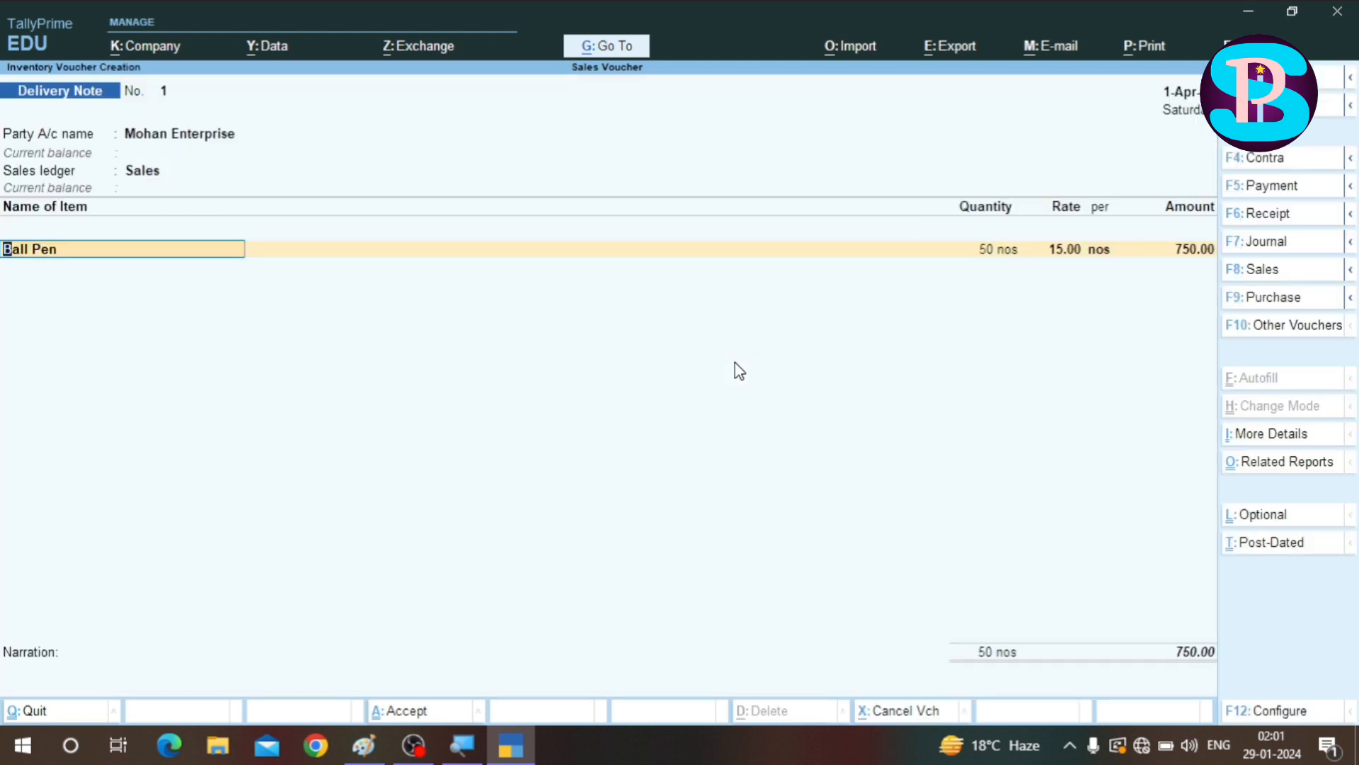
- Accept Ball Pen's allocation with tracking number 1, order number 1, godown Noida and 50 nos at 15.00, ending the tracking list
{"action": "key", "text": "Return"}
{"action": "key", "text": "Return"}
{"action": "key", "text": "Return"}
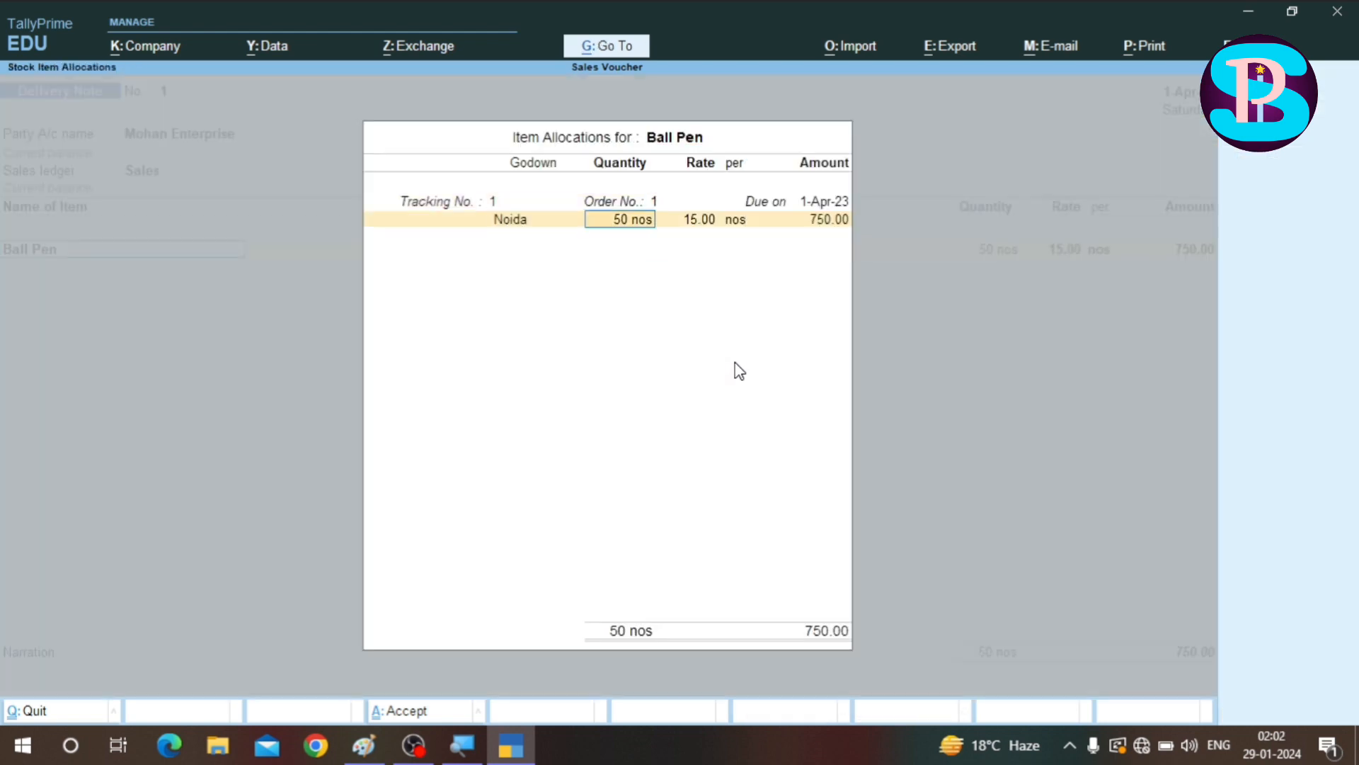
{"action": "key", "text": "Return"}
{"action": "key", "text": "Return"}
{"action": "key", "text": "Return"}
{"action": "key", "text": "Return"}
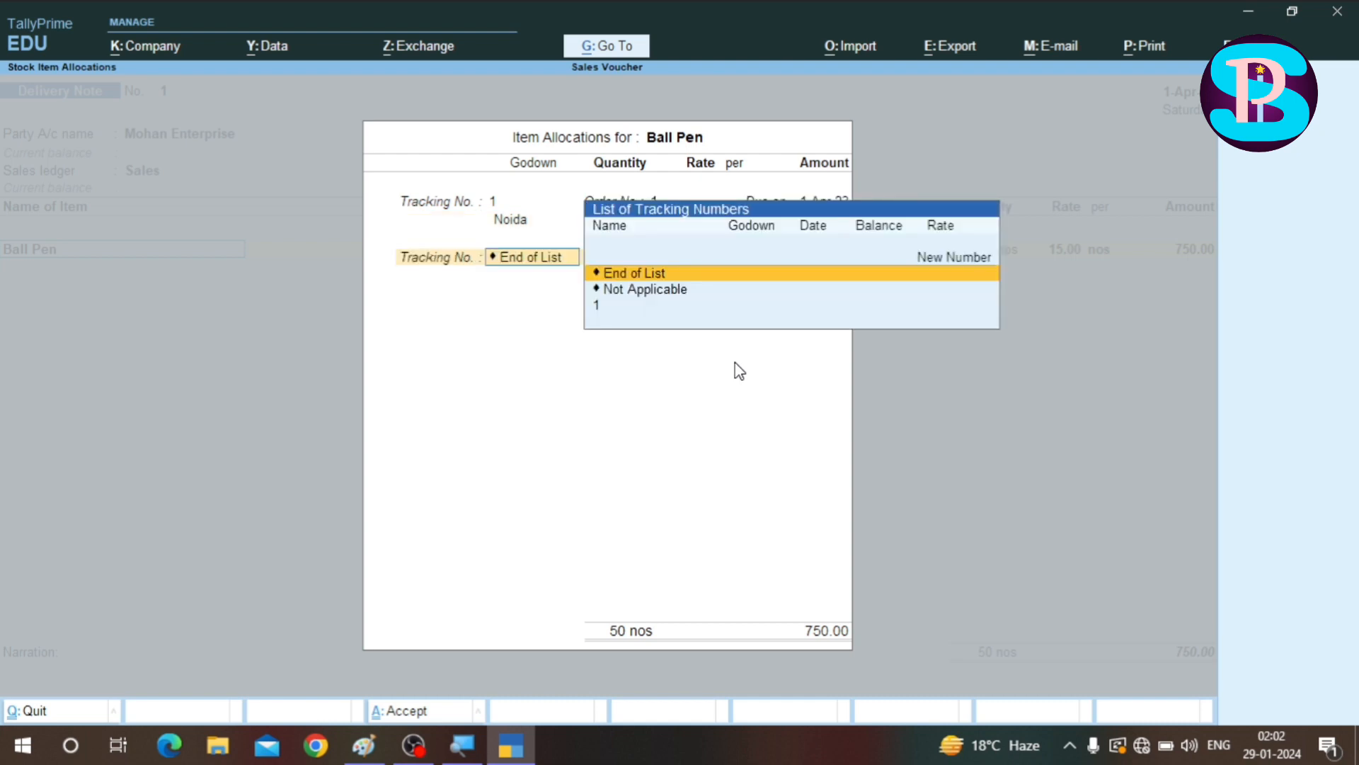
{"action": "key", "text": "Return"}
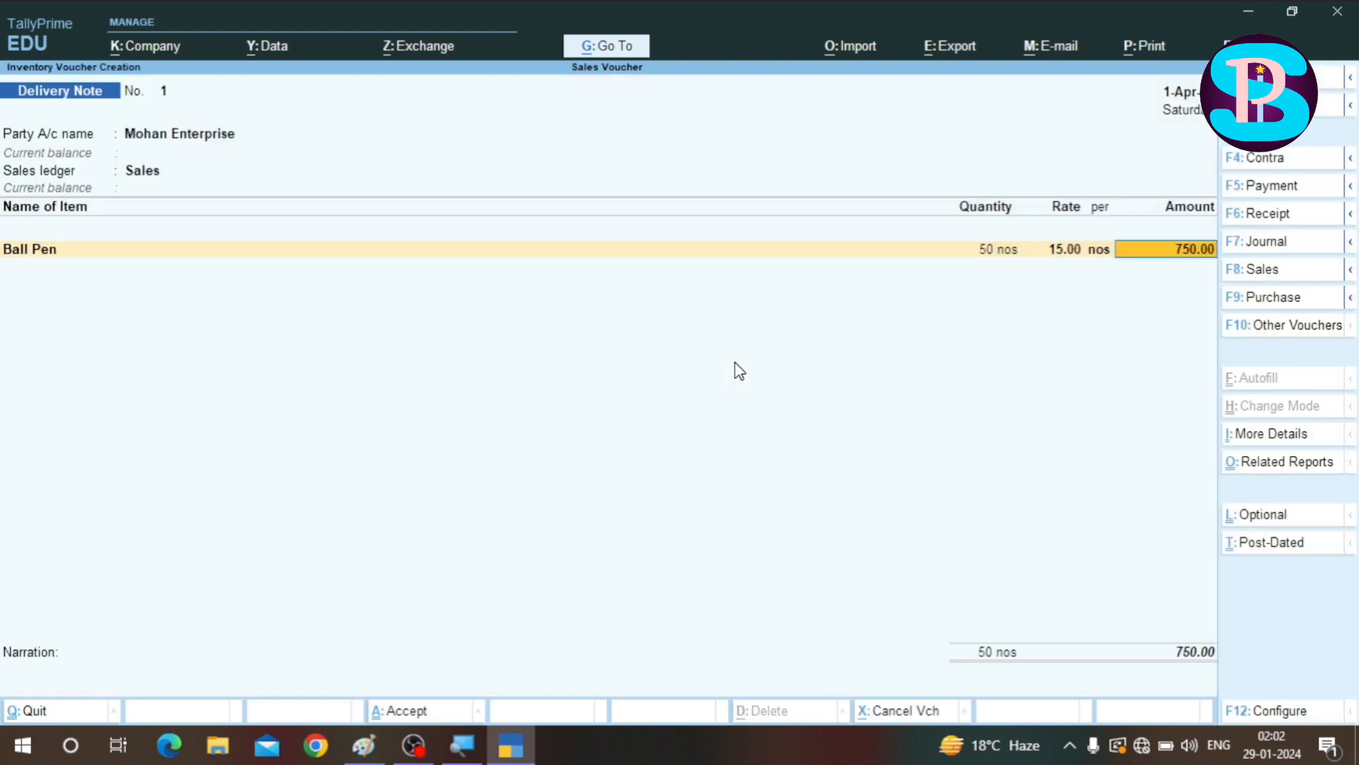
- Save the delivery note without a narration and return to the Gateway of Tally
{"action": "key", "text": "ctrl"}
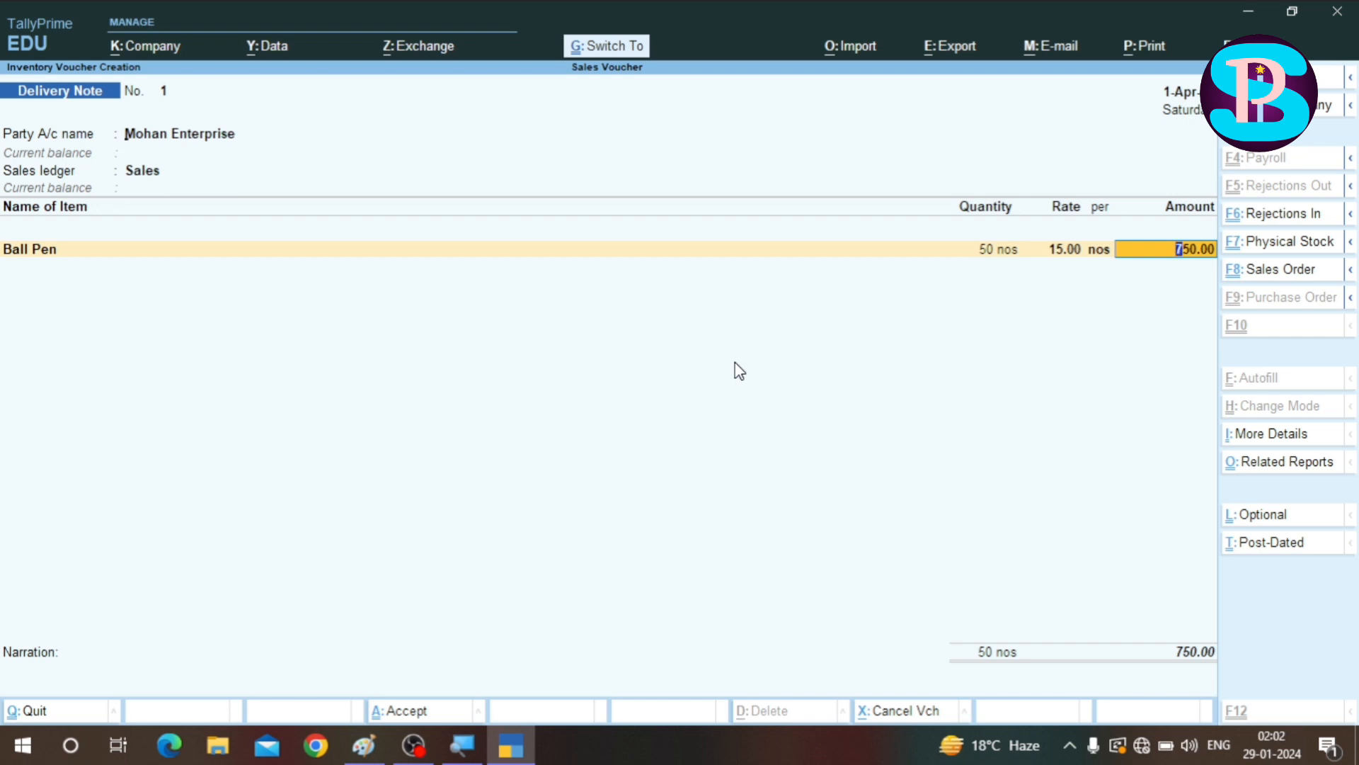
{"action": "key", "text": "ctrl+a"}
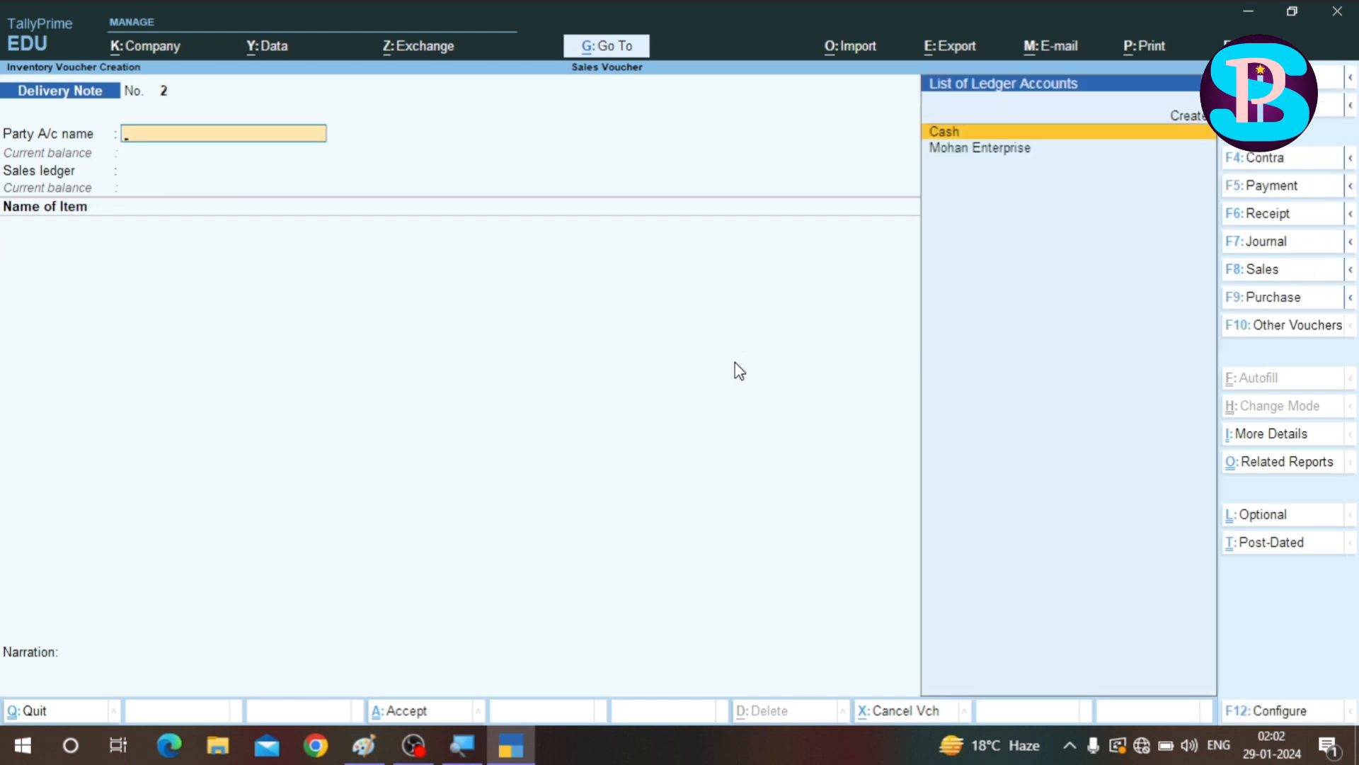
{"action": "key", "text": "Escape"}
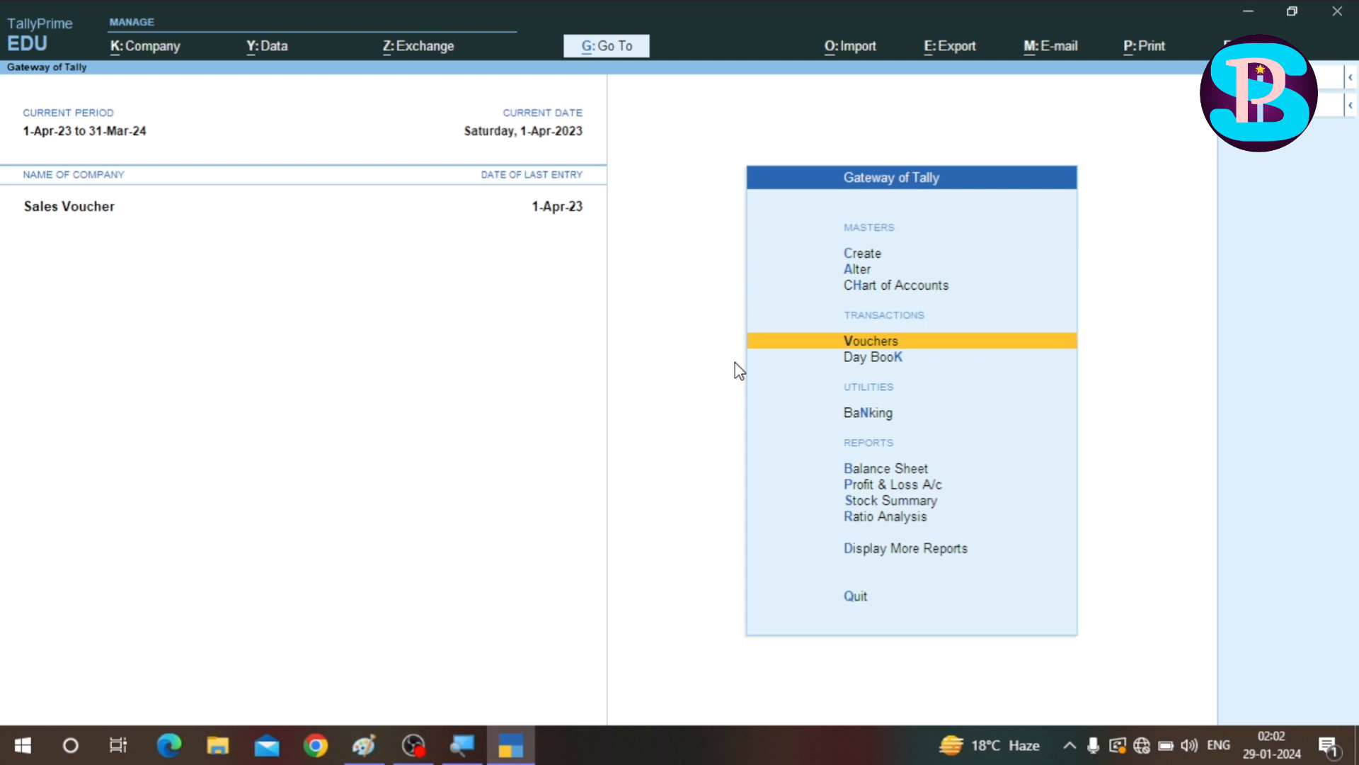
- Open Statements of Inventory among the additional reports
{"action": "key", "text": "Down"}
{"action": "key", "text": "Down"}
{"action": "key", "text": "Down"}
{"action": "key", "text": "Down"}
{"action": "key", "text": "Down"}
{"action": "key", "text": "Down"}
{"action": "key", "text": "Down"}
{"action": "key", "text": "Down"}
{"action": "key", "text": "Down"}
{"action": "key", "text": "Down"}
{"action": "key", "text": "Up"}
{"action": "key", "text": "Up"}
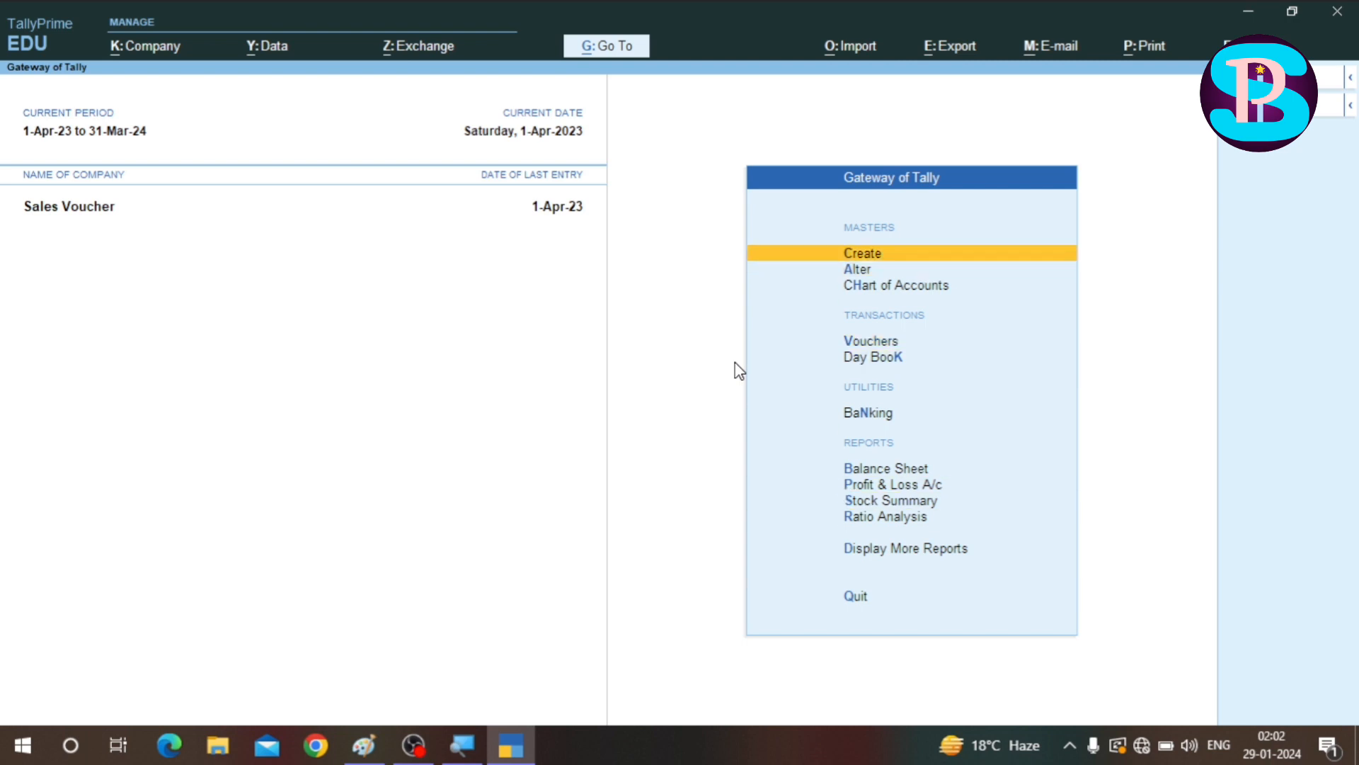
{"action": "key", "text": "Up"}
{"action": "key", "text": "Return"}
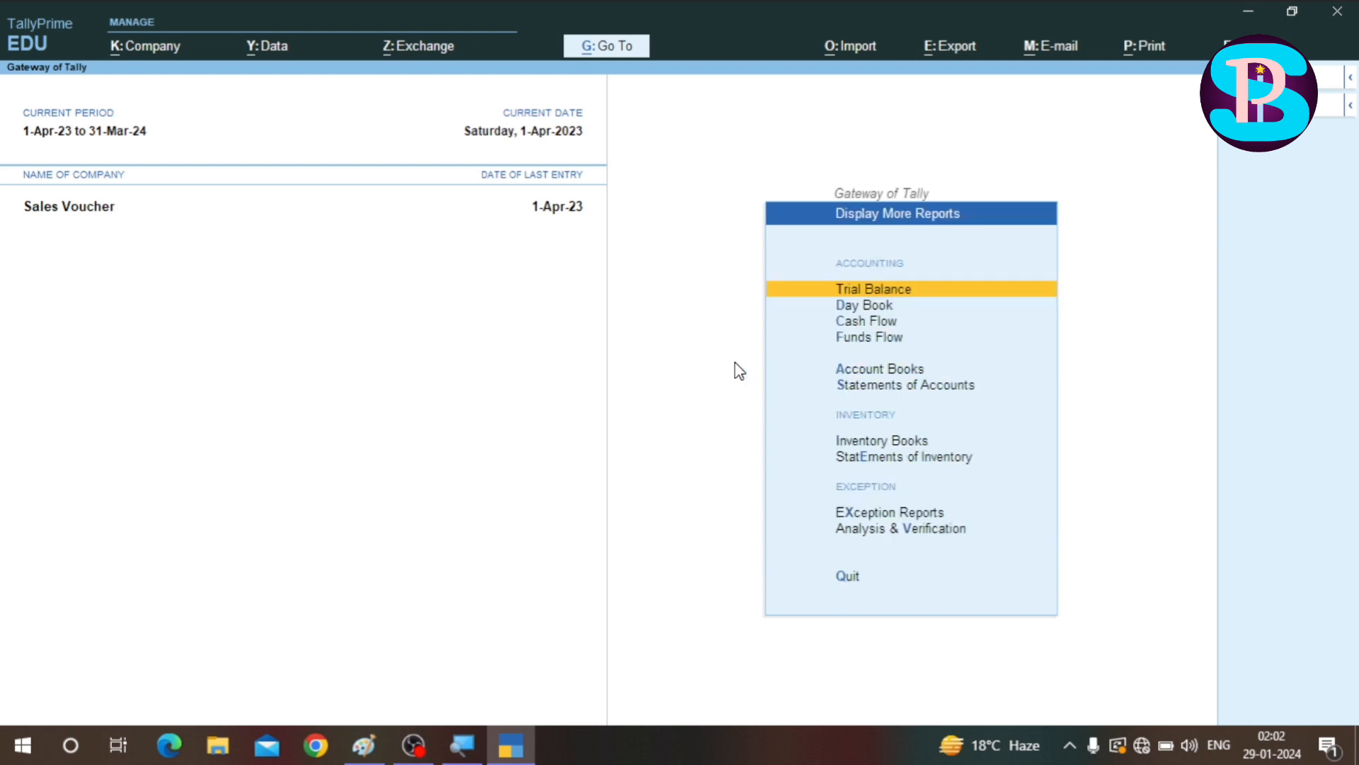
{"action": "key", "text": "Down"}
{"action": "key", "text": "Down"}
{"action": "key", "text": "Down"}
{"action": "key", "text": "Down"}
{"action": "key", "text": "Down"}
{"action": "key", "text": "Down"}
{"action": "key", "text": "Down"}
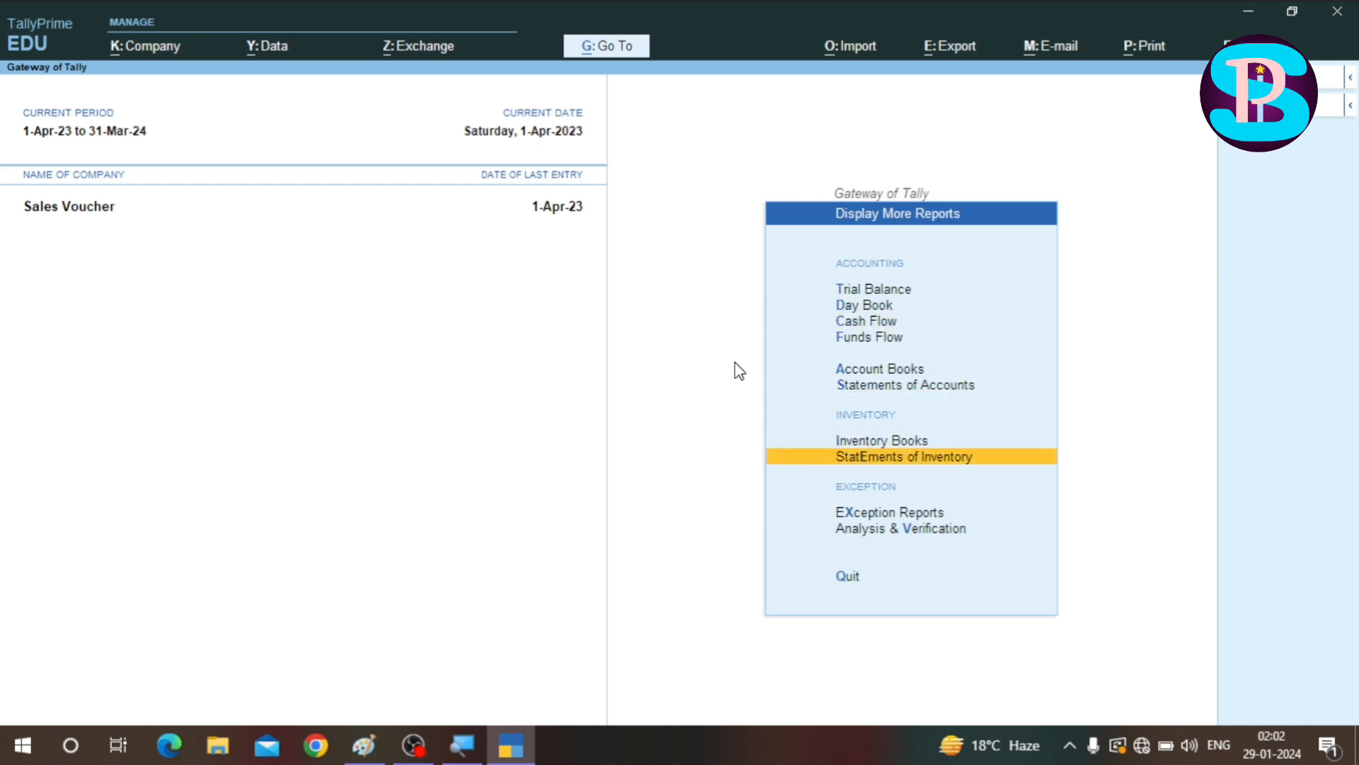
{"action": "key", "text": "Return"}
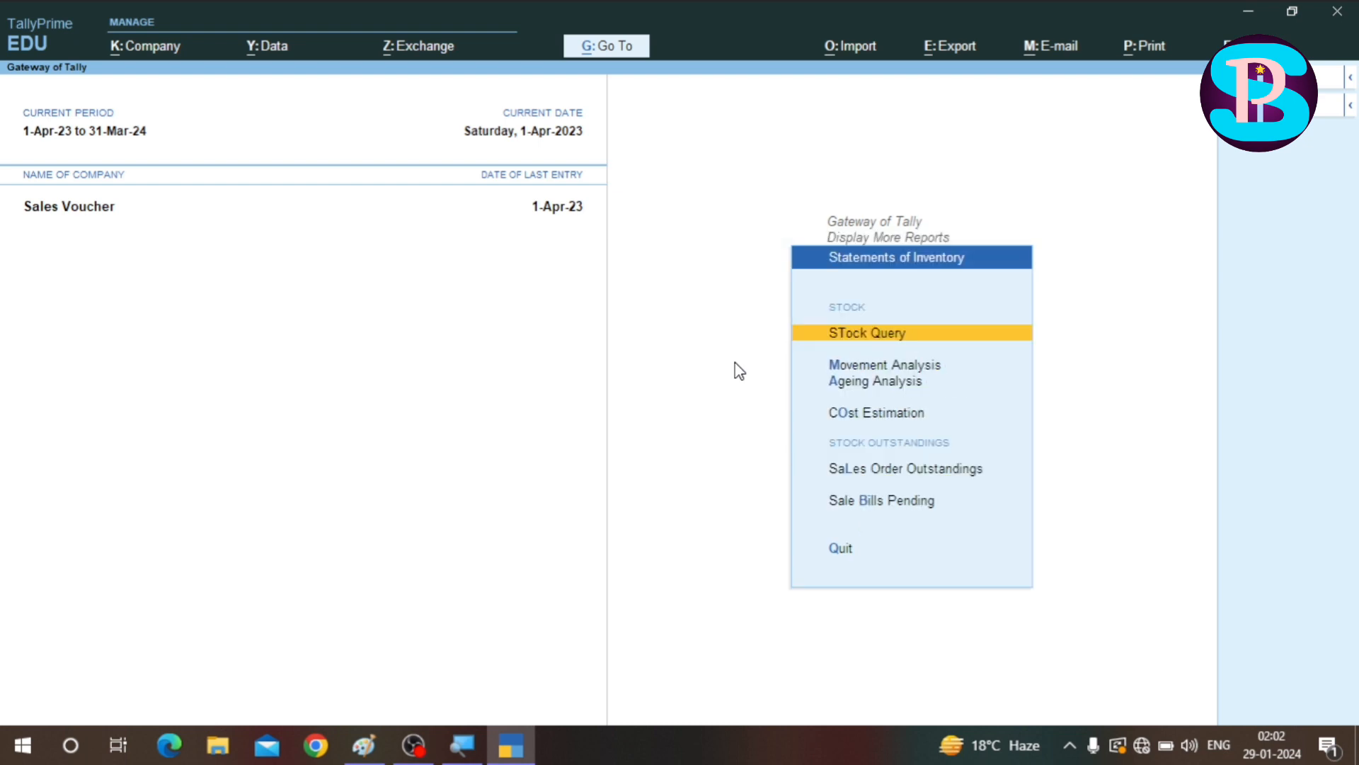
- Check the Sales Order Outstandings for the stock item Ball Pen, then return to Statements of Inventory
{"action": "key", "text": "Down"}
{"action": "key", "text": "Down"}
{"action": "key", "text": "Down"}
{"action": "key", "text": "Down"}
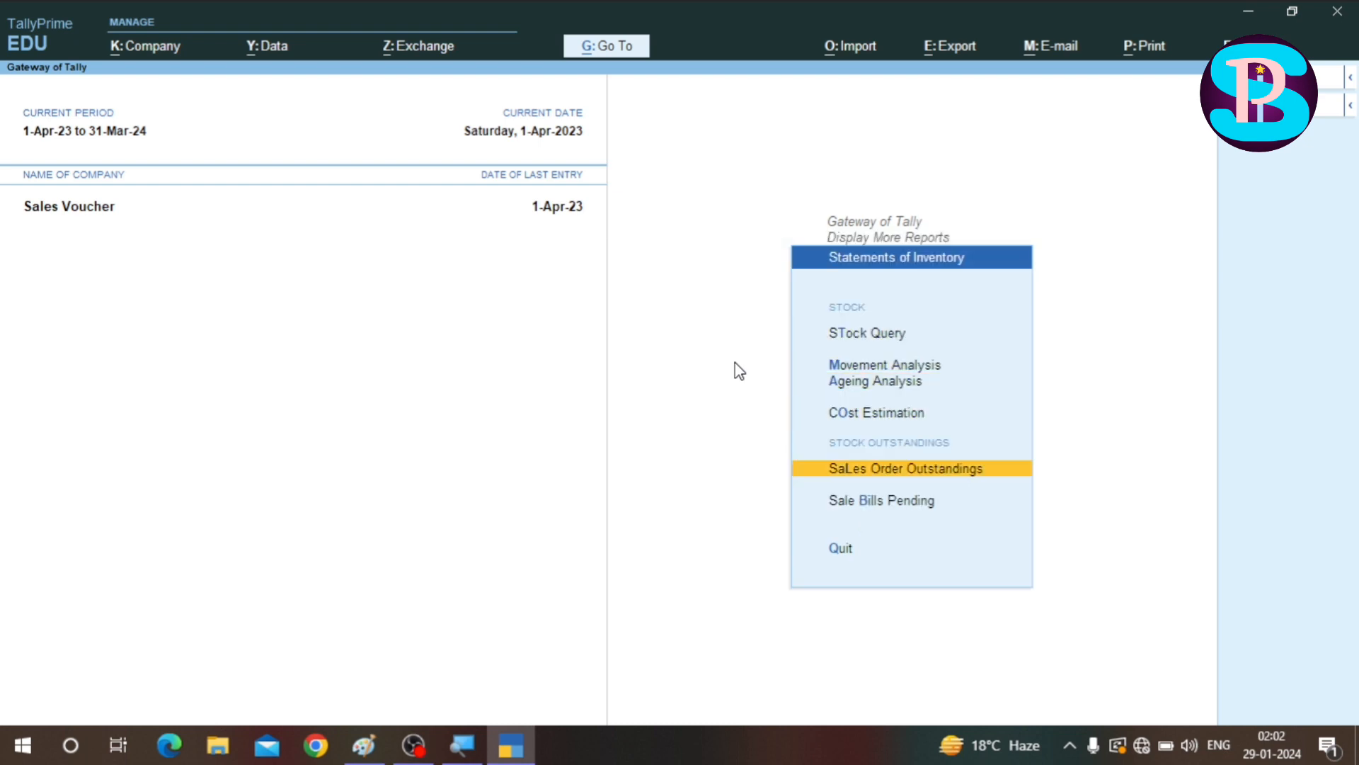
{"action": "key", "text": "Return"}
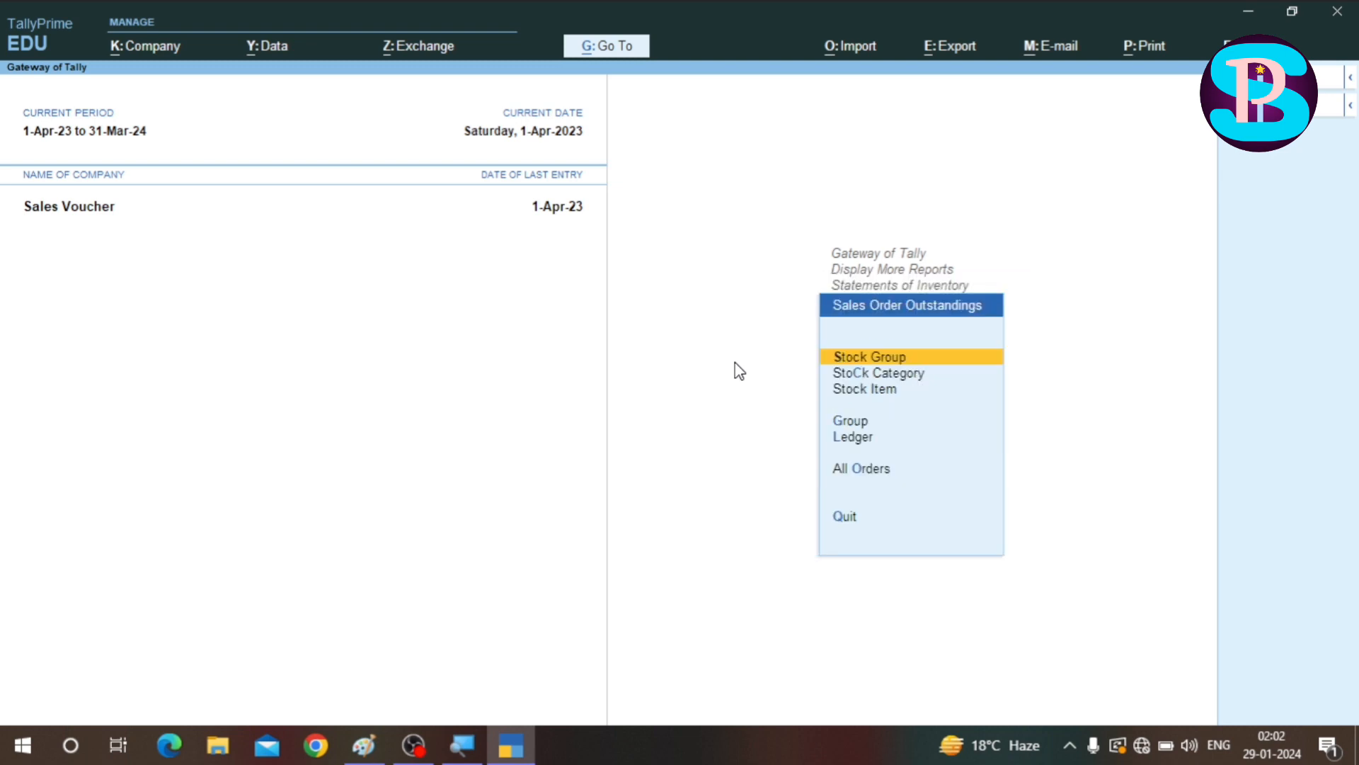
{"action": "key", "text": "Down"}
{"action": "key", "text": "Down"}
{"action": "key", "text": "Return"}
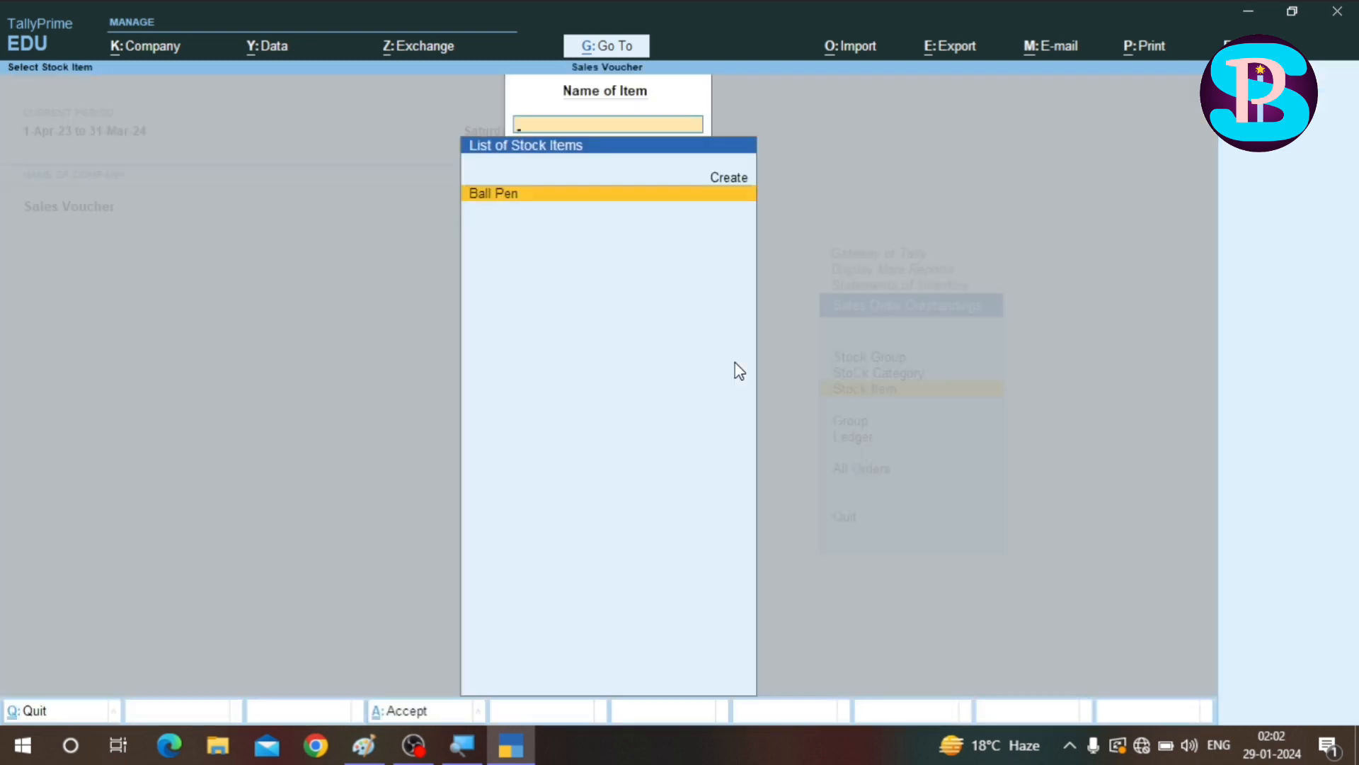
{"action": "key", "text": "Return"}
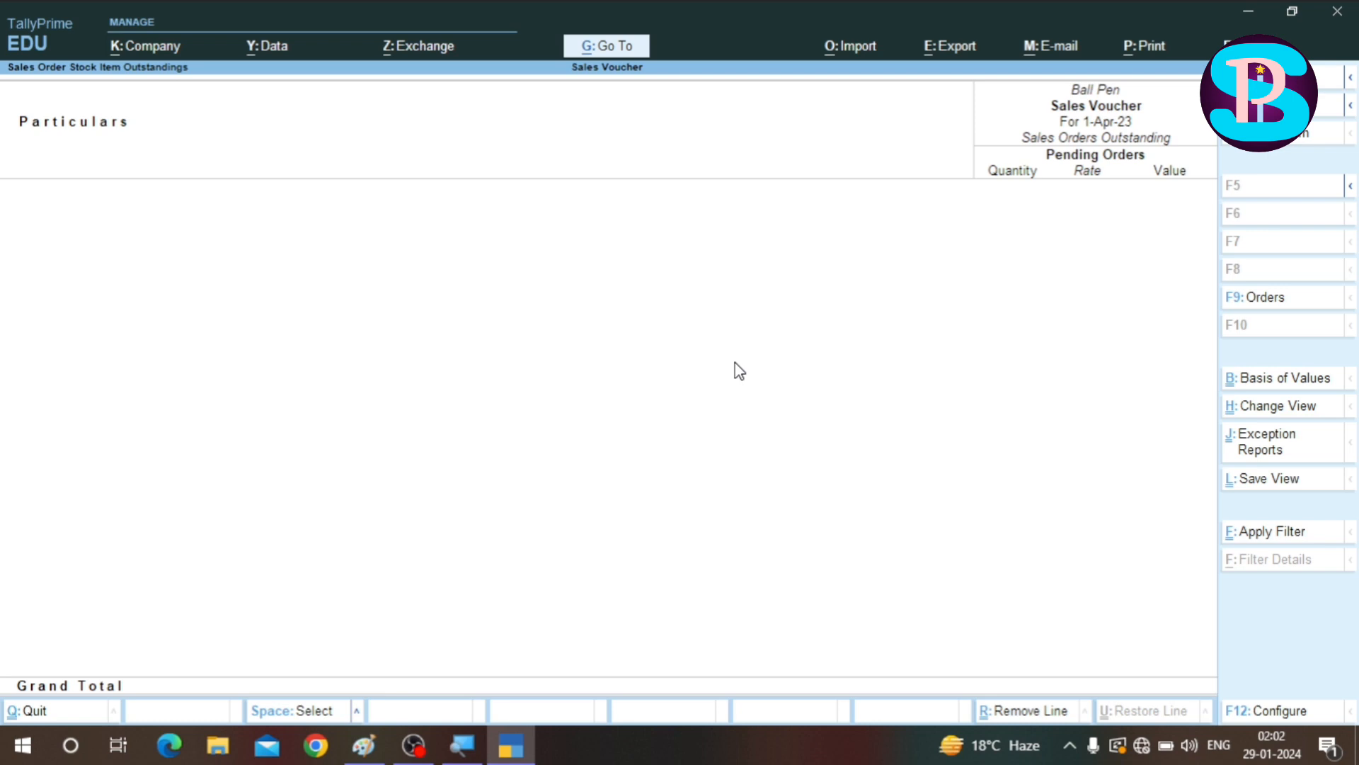
{"action": "key", "text": "Escape"}
{"action": "key", "text": "Escape"}
{"action": "key", "text": "Escape"}
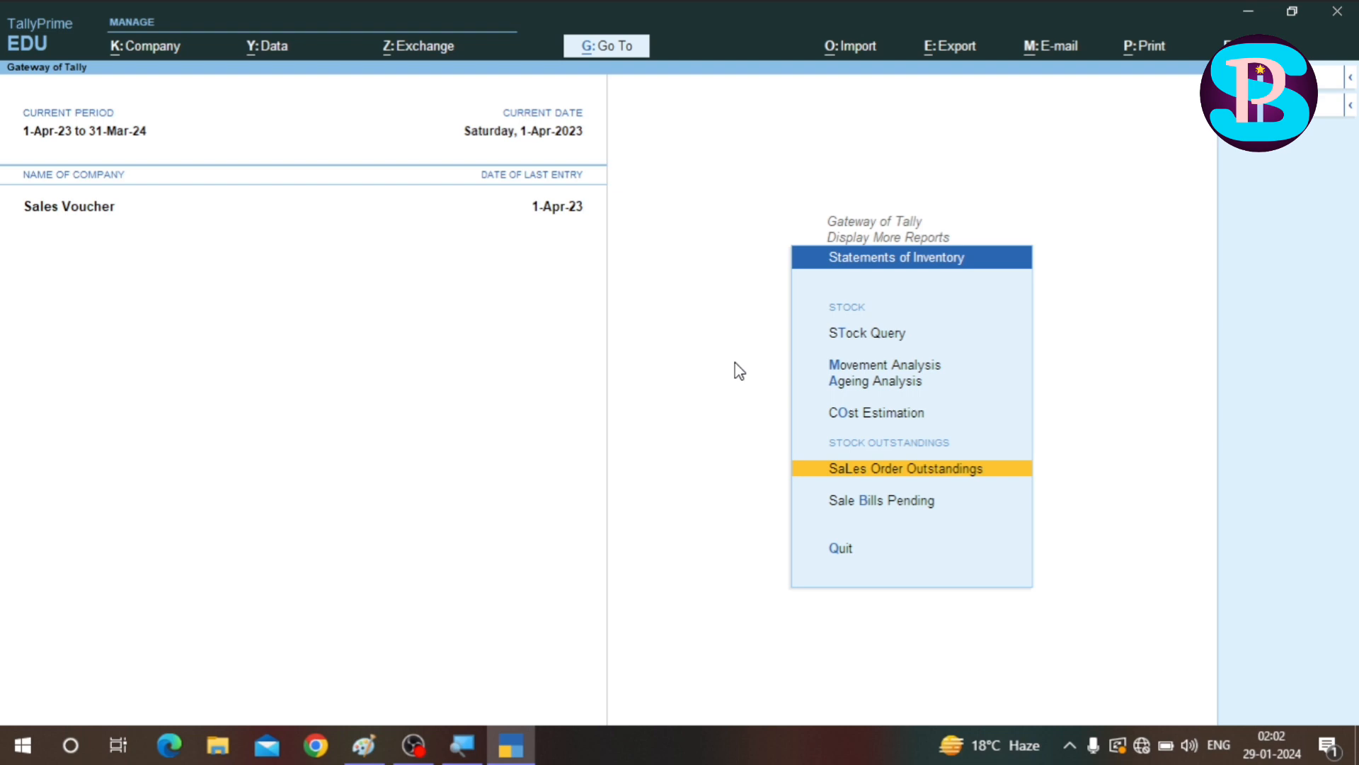
- Examine the Sale Bills Pending report, then return to the Gateway of Tally
{"action": "key", "text": "Down"}
{"action": "key", "text": "Return"}
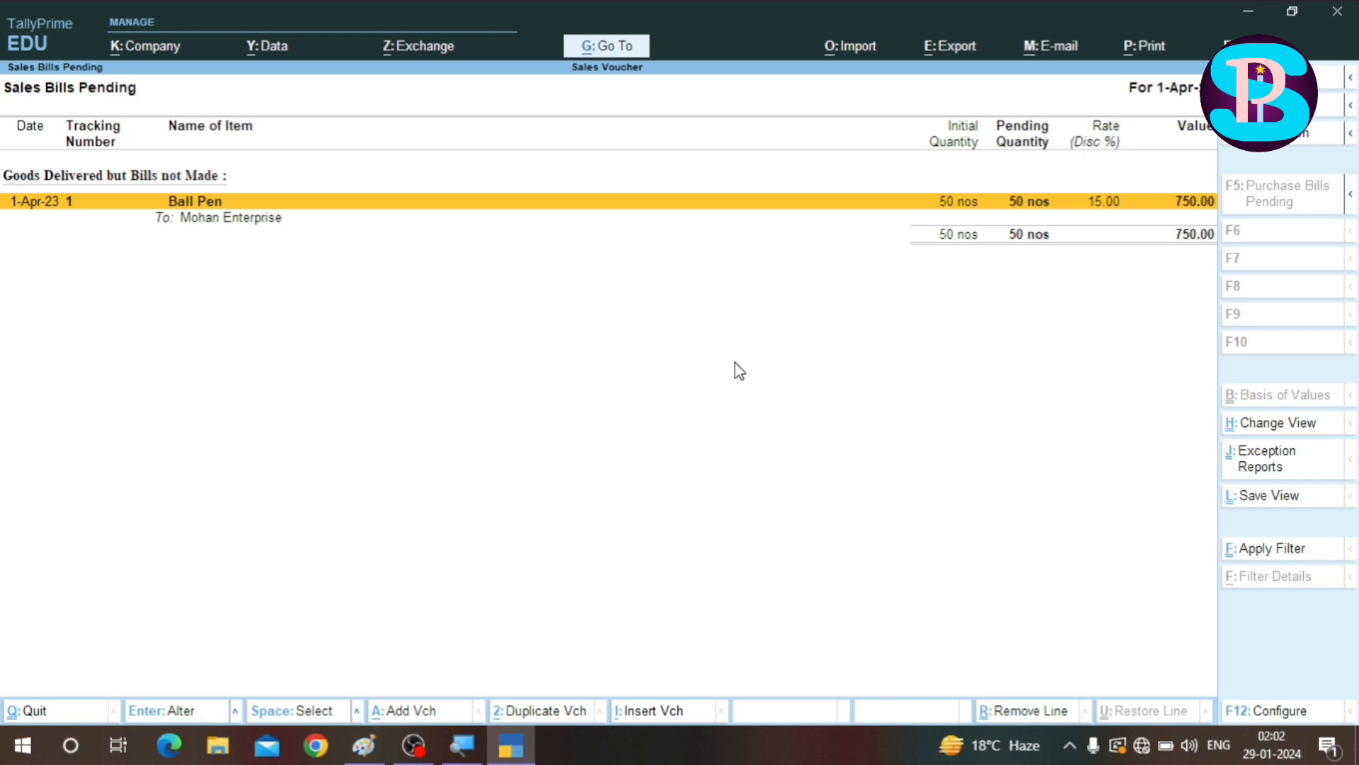
{"action": "key", "text": "Escape"}
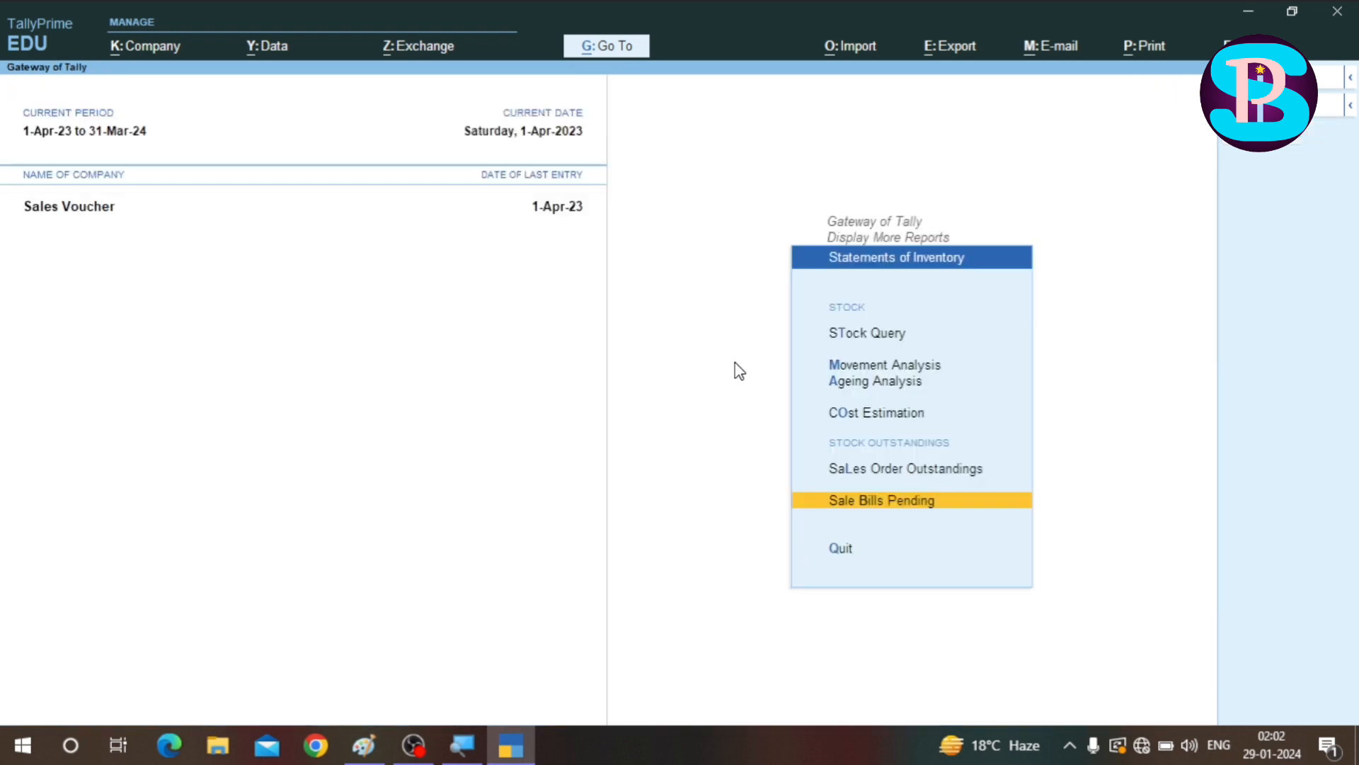
{"action": "key", "text": "Escape"}
{"action": "key", "text": "Escape"}
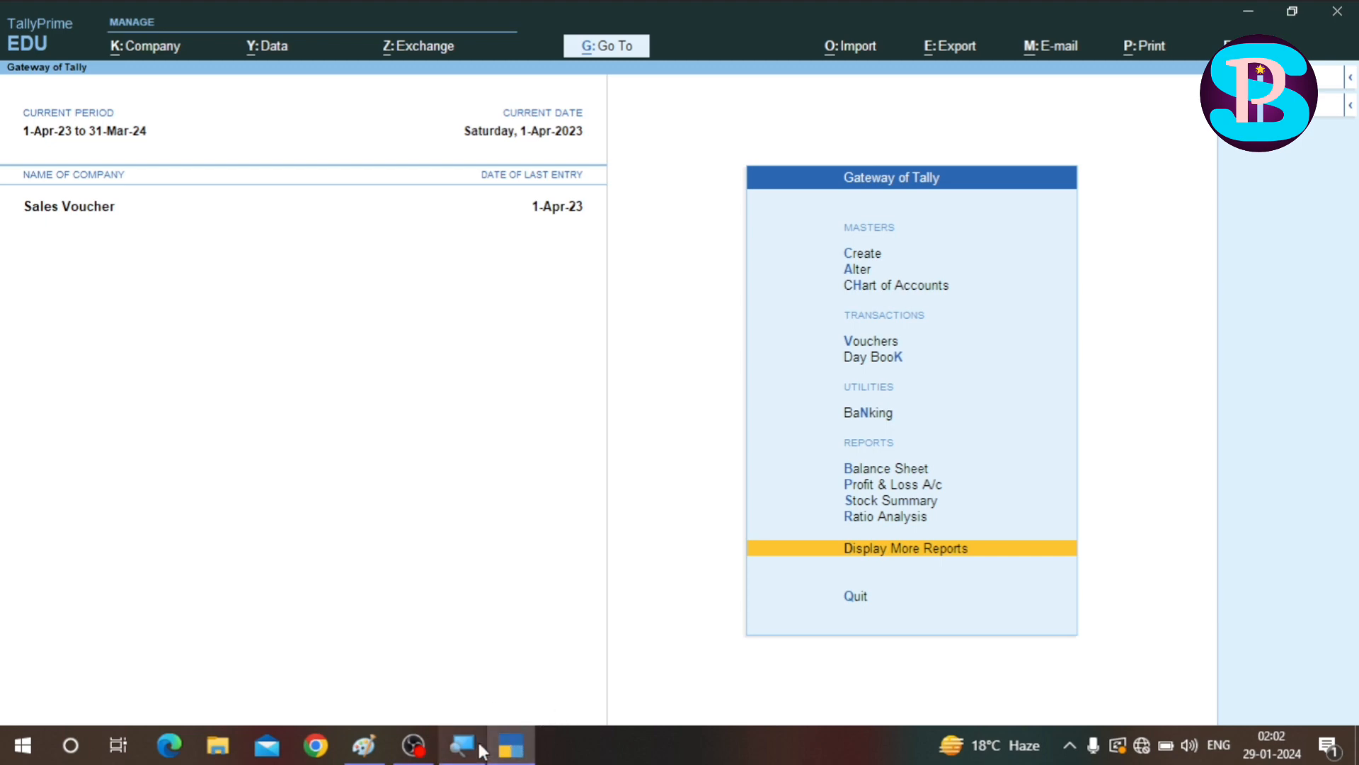
- Switch to the exercise image in Paint, circle and underline the 4 pcs entry and underline Rejection in the handwritten note
{"action": "left_click", "coordinate": [364, 745]}
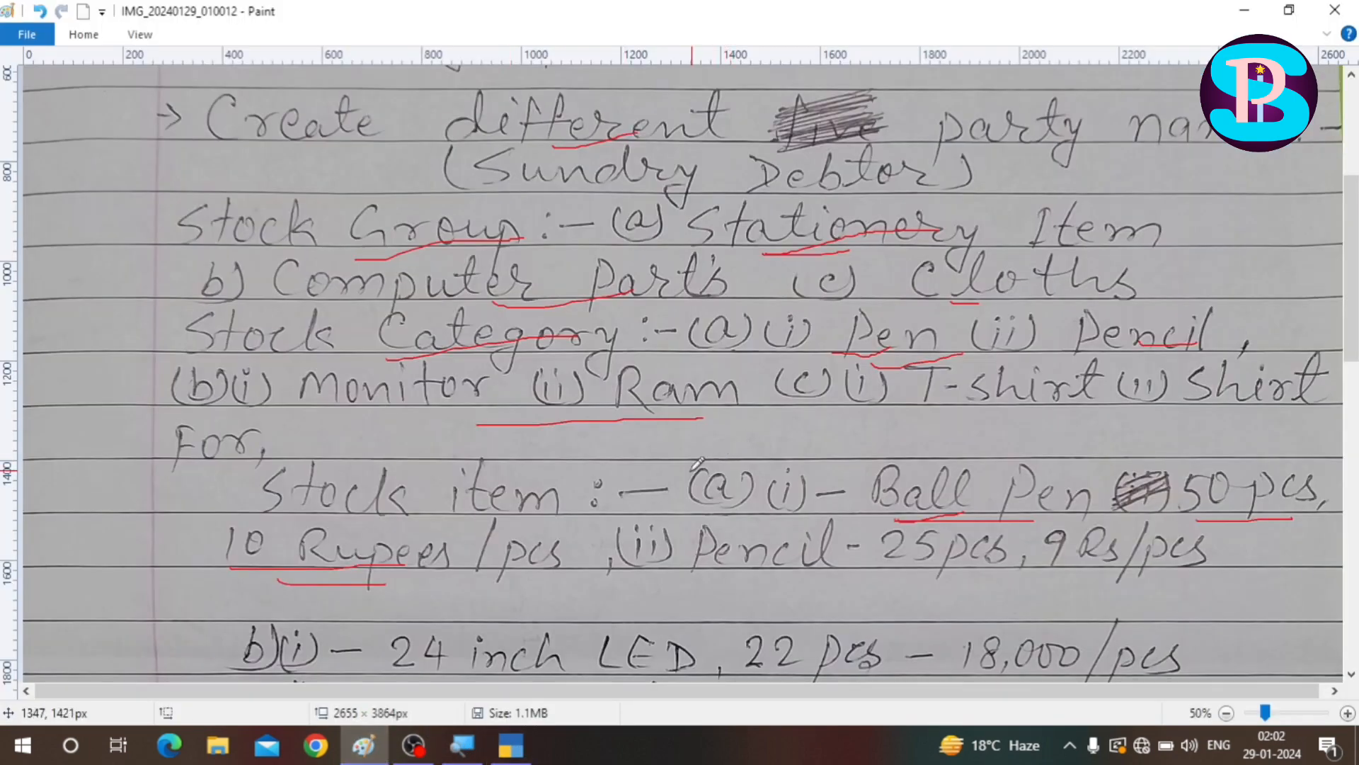
{"action": "scroll", "coordinate": [620, 439], "scroll_direction": "down", "scroll_amount": 10}
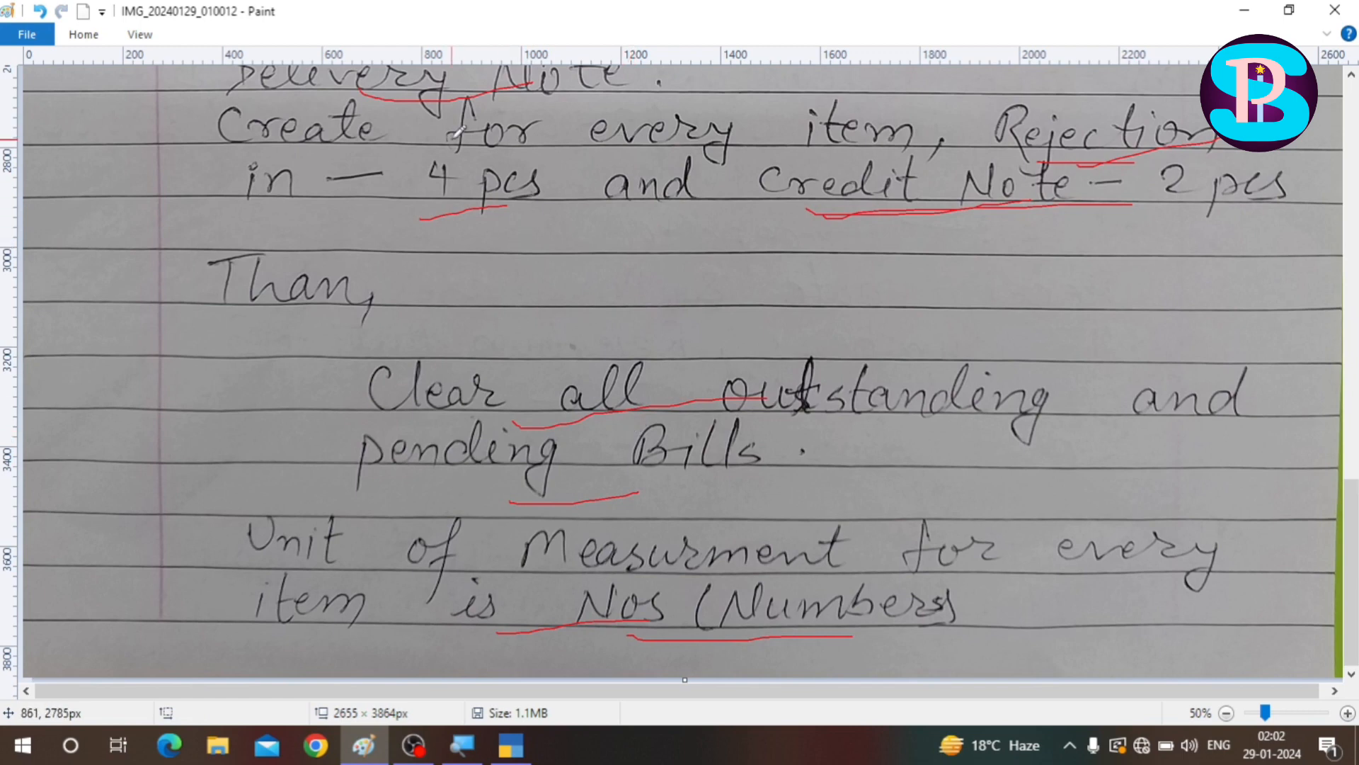
{"action": "scroll", "coordinate": [457, 131], "scroll_direction": "up", "scroll_amount": 3}
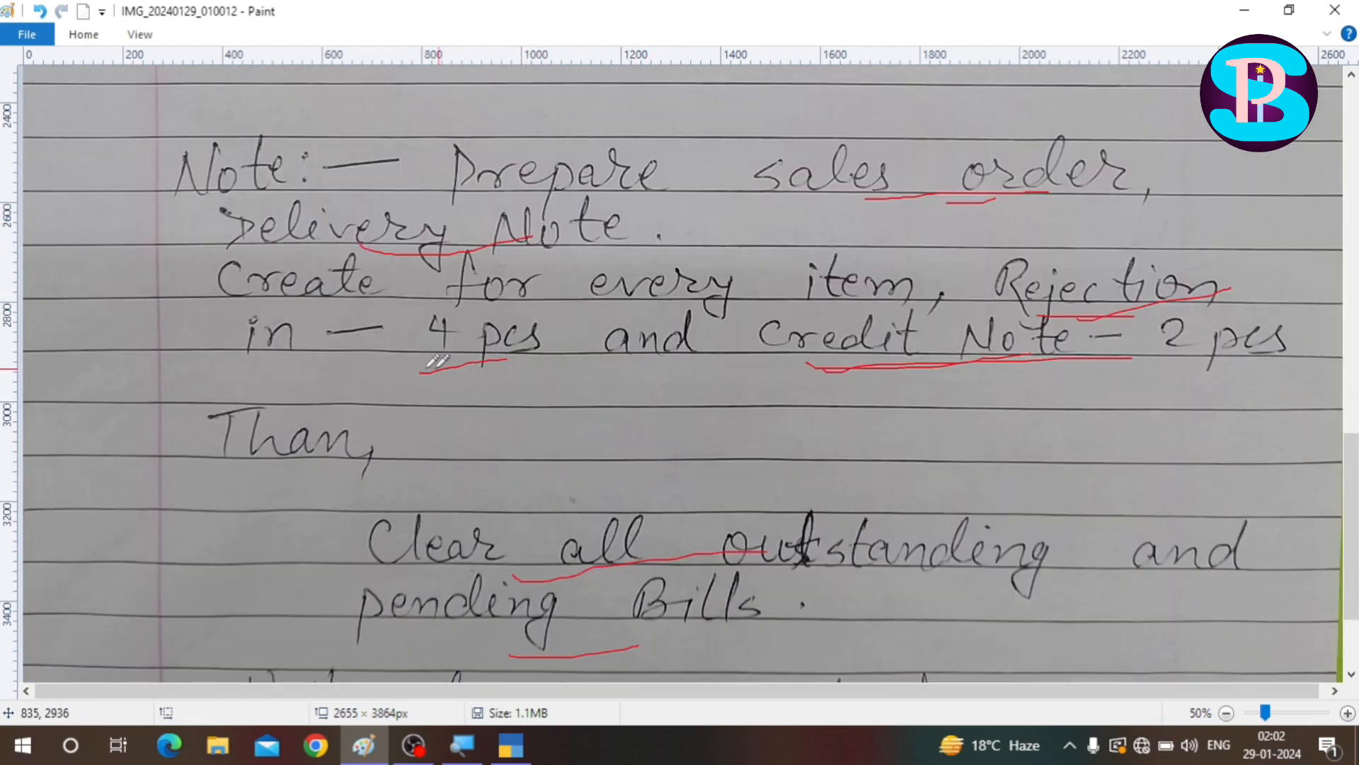
{"action": "mouse_move", "coordinate": [326, 360]}
{"action": "left_mouse_down"}
{"action": "mouse_move", "coordinate": [545, 343]}
{"action": "mouse_move", "coordinate": [558, 319]}
{"action": "mouse_move", "coordinate": [467, 304]}
{"action": "mouse_move", "coordinate": [390, 329]}
{"action": "mouse_move", "coordinate": [400, 364]}
{"action": "mouse_move", "coordinate": [517, 361]}
{"action": "mouse_move", "coordinate": [546, 309]}
{"action": "mouse_move", "coordinate": [414, 301]}
{"action": "mouse_move", "coordinate": [425, 355]}
{"action": "mouse_move", "coordinate": [538, 357]}
{"action": "mouse_move", "coordinate": [481, 299]}
{"action": "mouse_move", "coordinate": [429, 317]}
{"action": "mouse_move", "coordinate": [437, 350]}
{"action": "mouse_move", "coordinate": [548, 350]}
{"action": "left_mouse_up"}
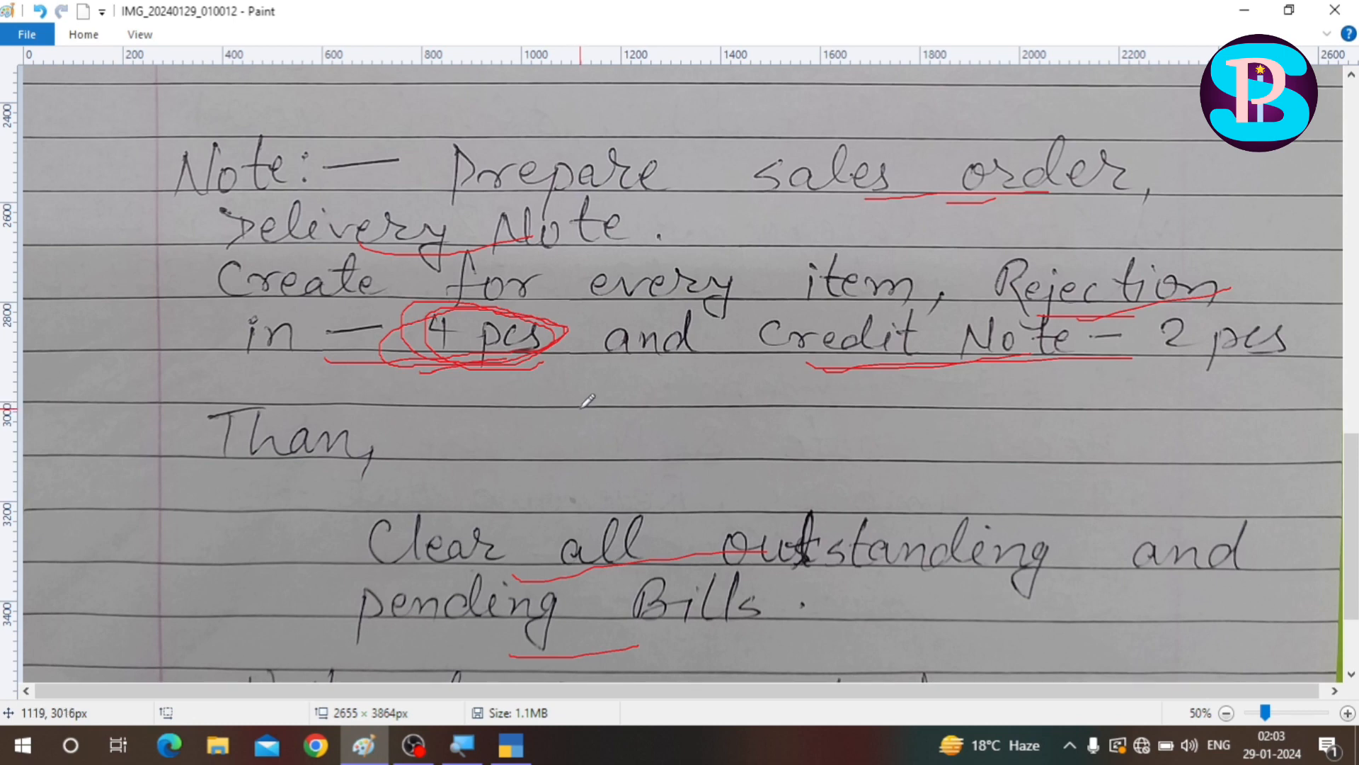
{"action": "left_click_drag", "start_coordinate": [1019, 322], "coordinate": [1150, 301]}
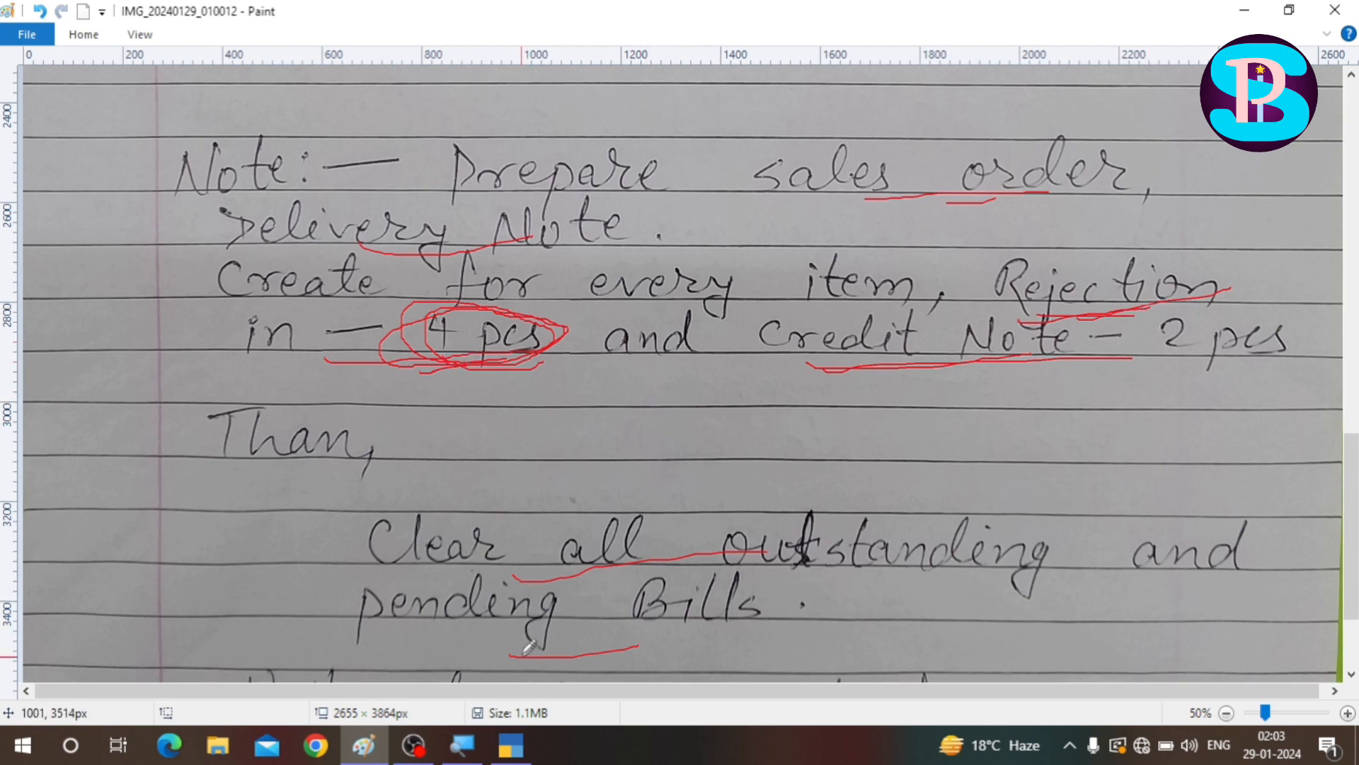
- Switch to TallyPrime and start a Rejections In voucher with Mohan Enterprise as the ledger account
{"action": "left_click", "coordinate": [510, 752]}
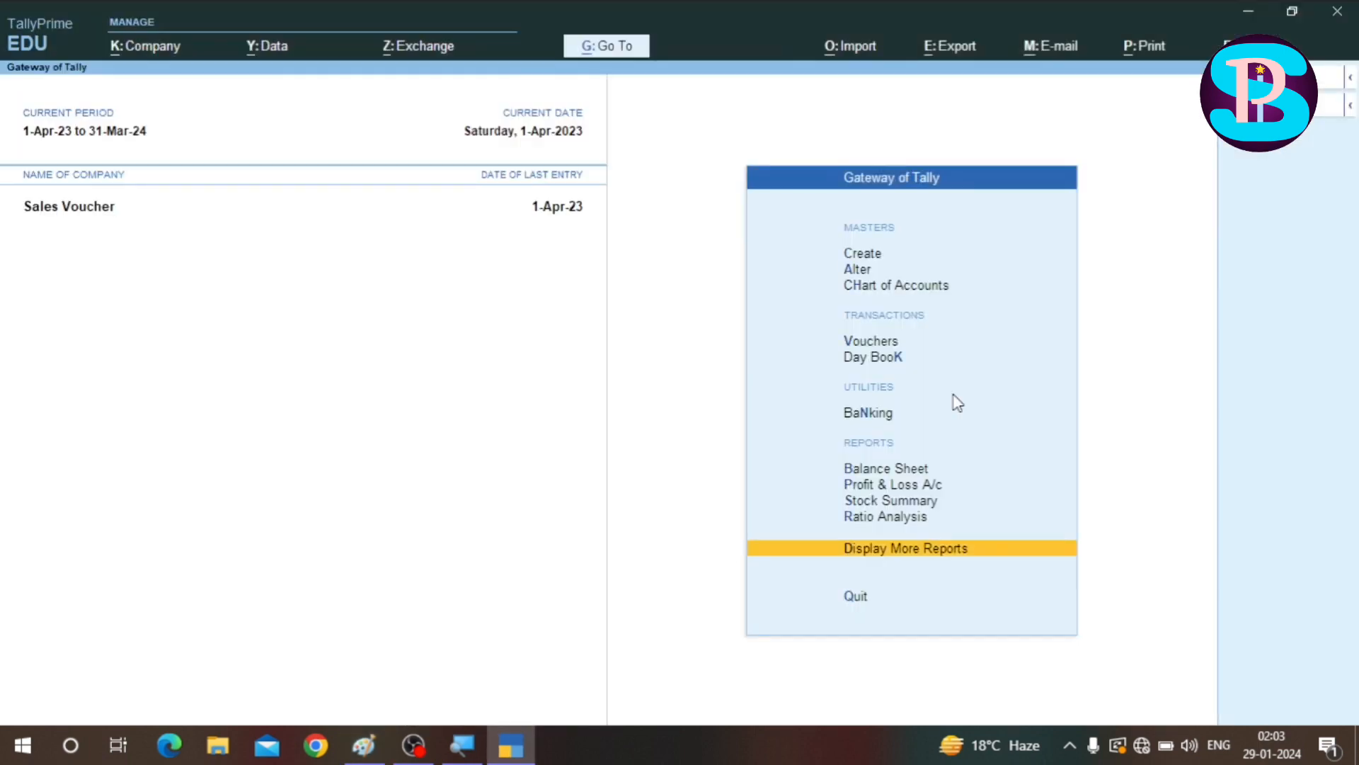
{"action": "left_click", "coordinate": [871, 342]}
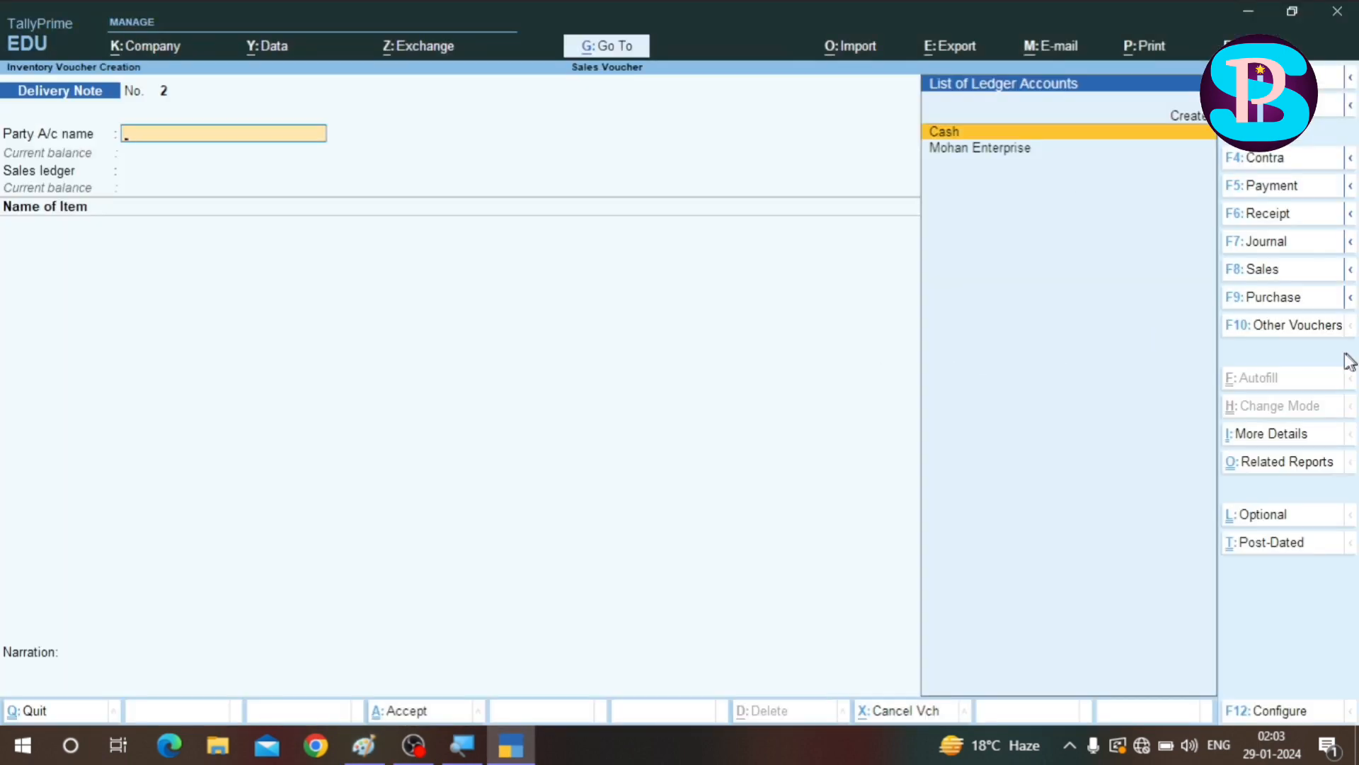
{"action": "left_click", "coordinate": [1292, 336]}
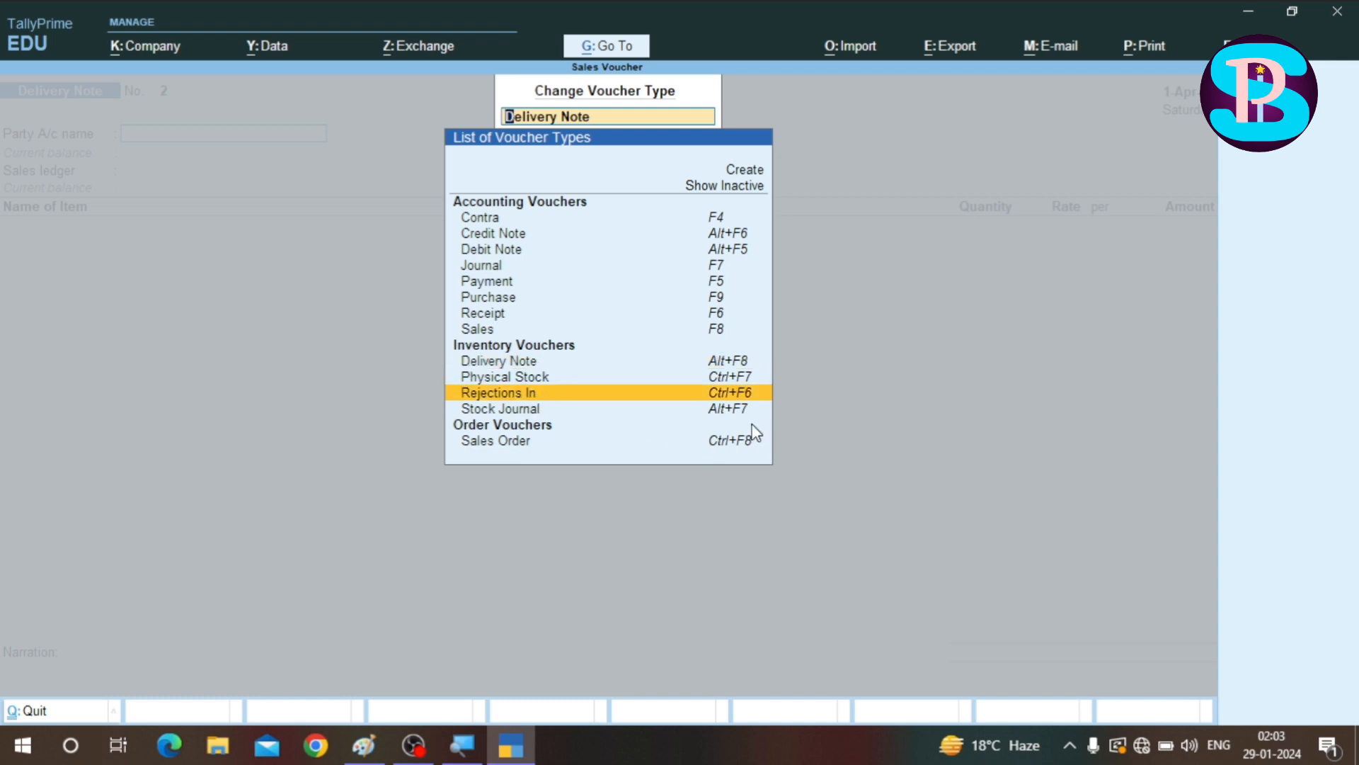
{"action": "key", "text": "Return"}
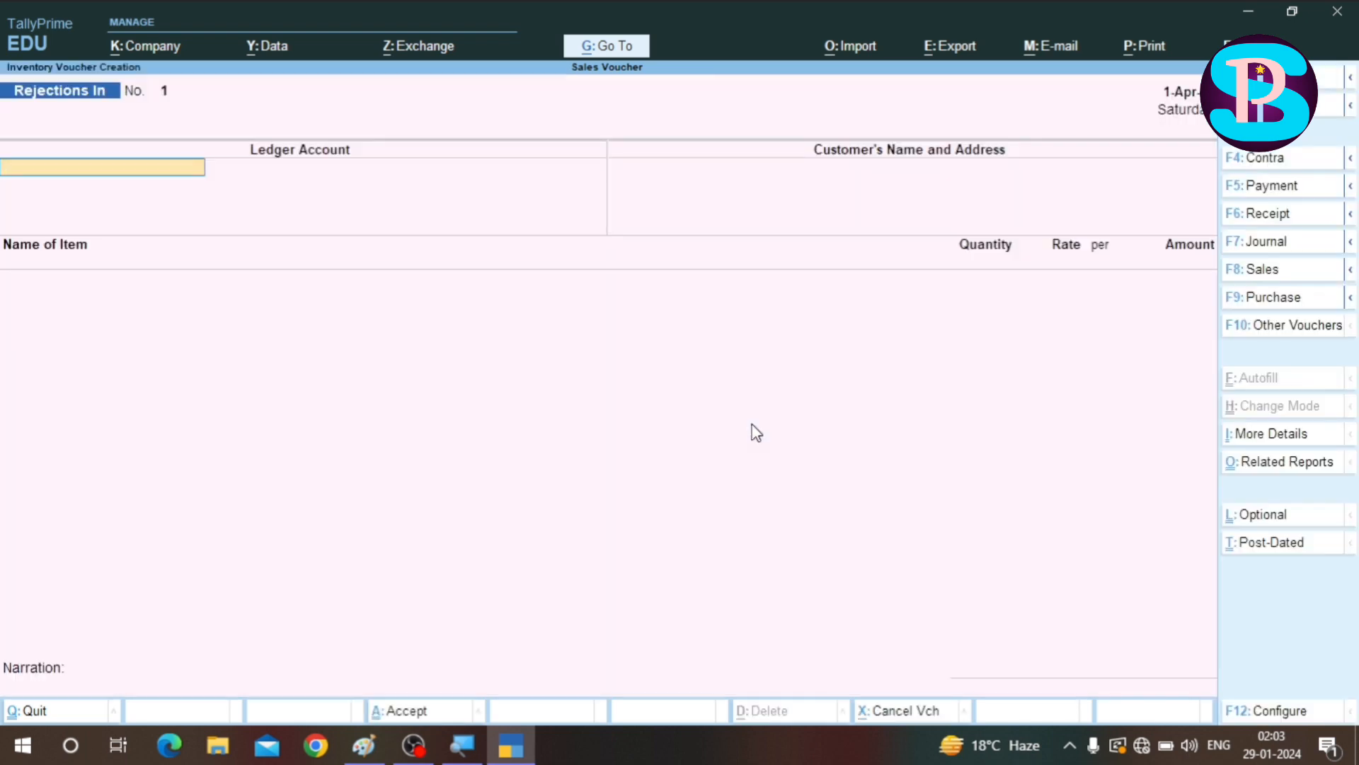
{"action": "type", "text": "Mo"}
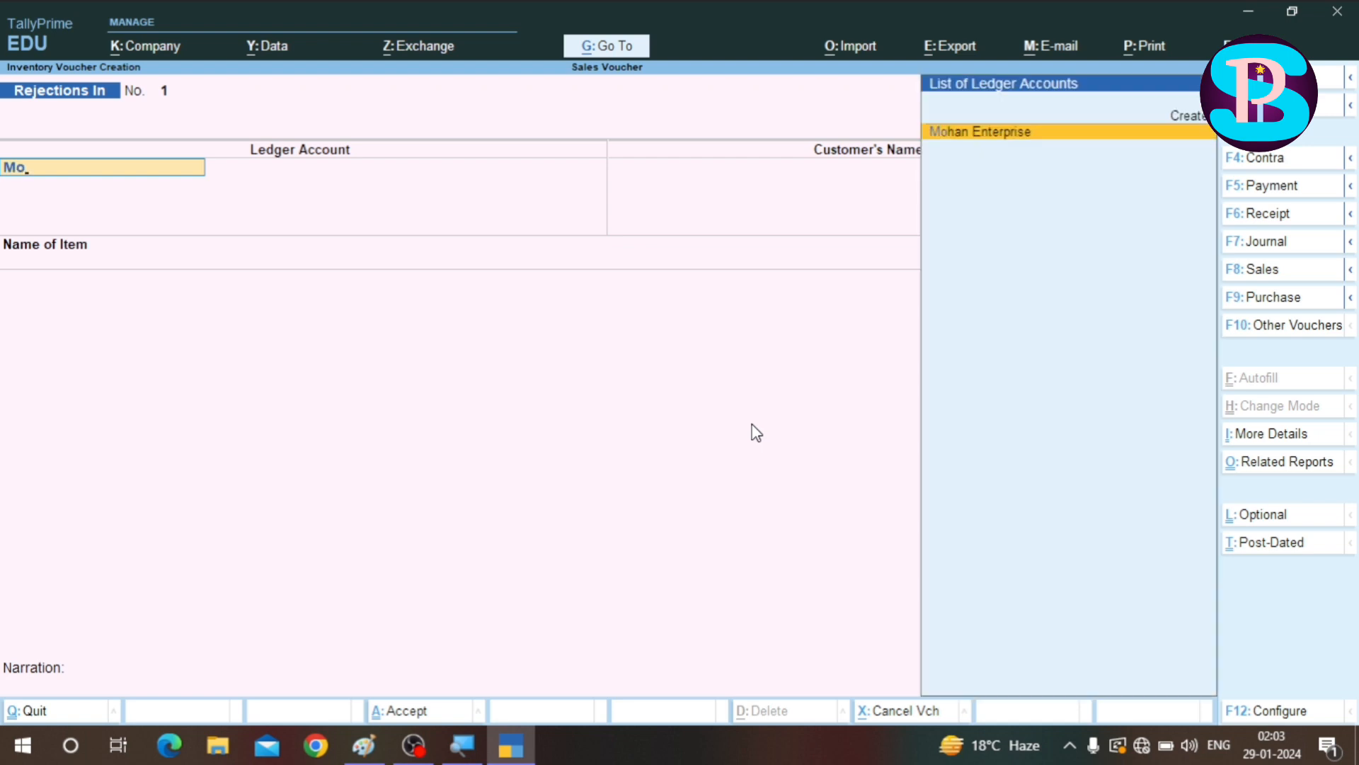
{"action": "key", "text": "Return"}
{"action": "key", "text": "Return"}
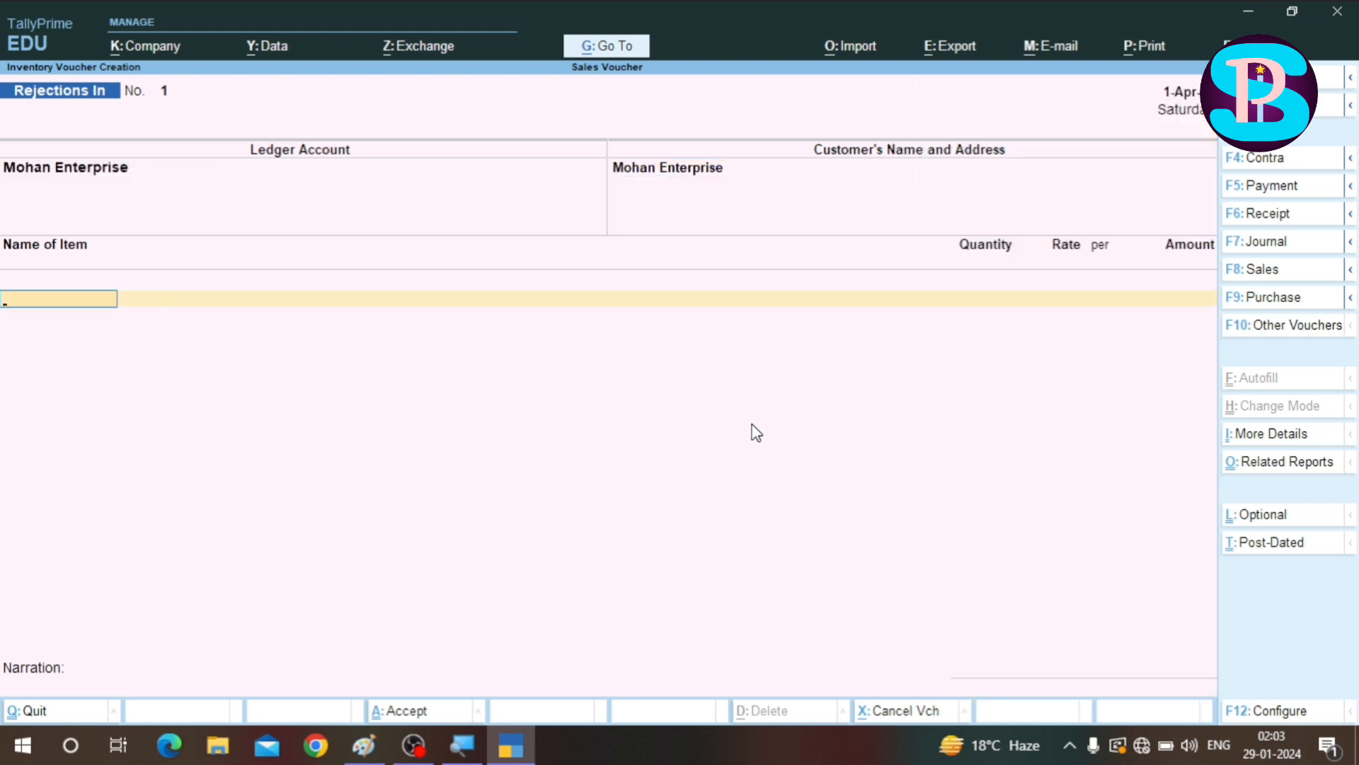
- Add the stock item Ball Pen to the Rejections In voucher against tracking number 1, godown Noida, with a quantity of 4 nos
{"action": "type", "text": "B"}
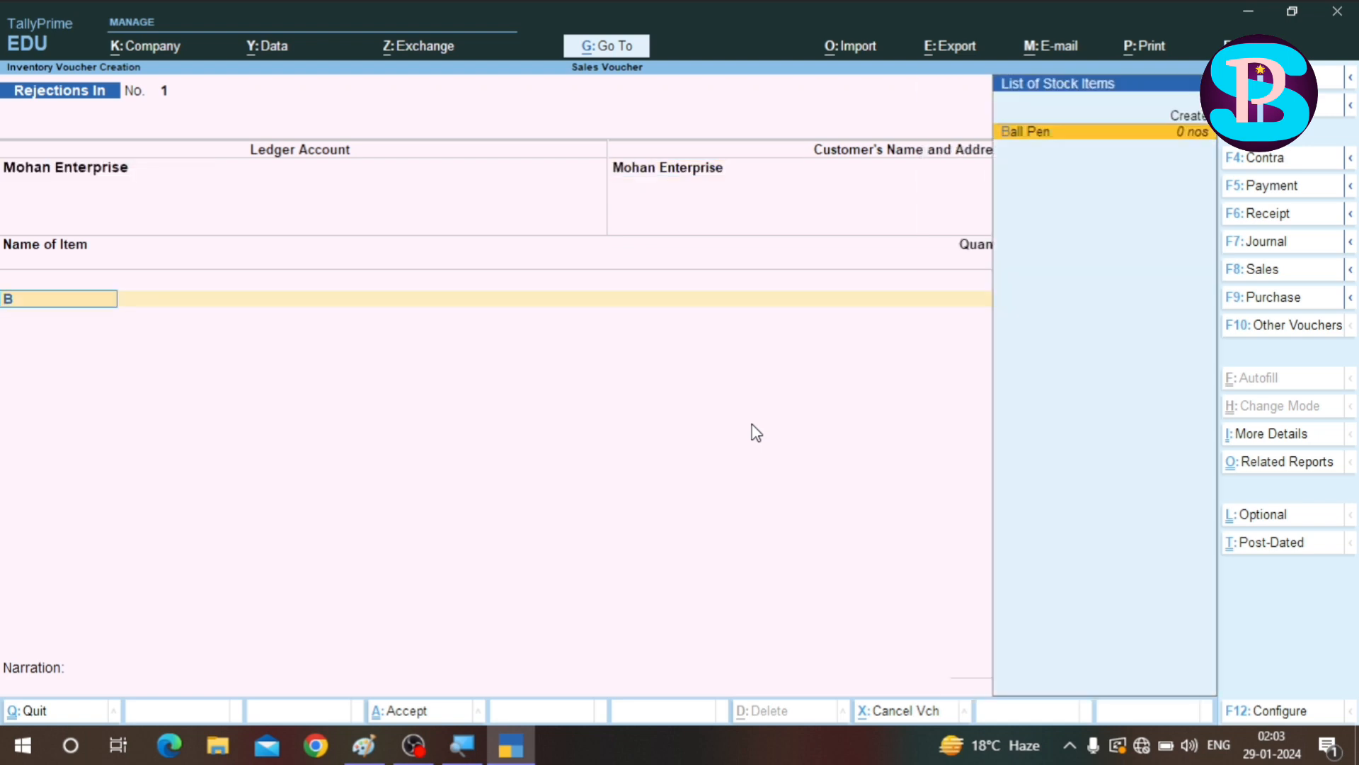
{"action": "type", "text": "a"}
{"action": "key", "text": "Return"}
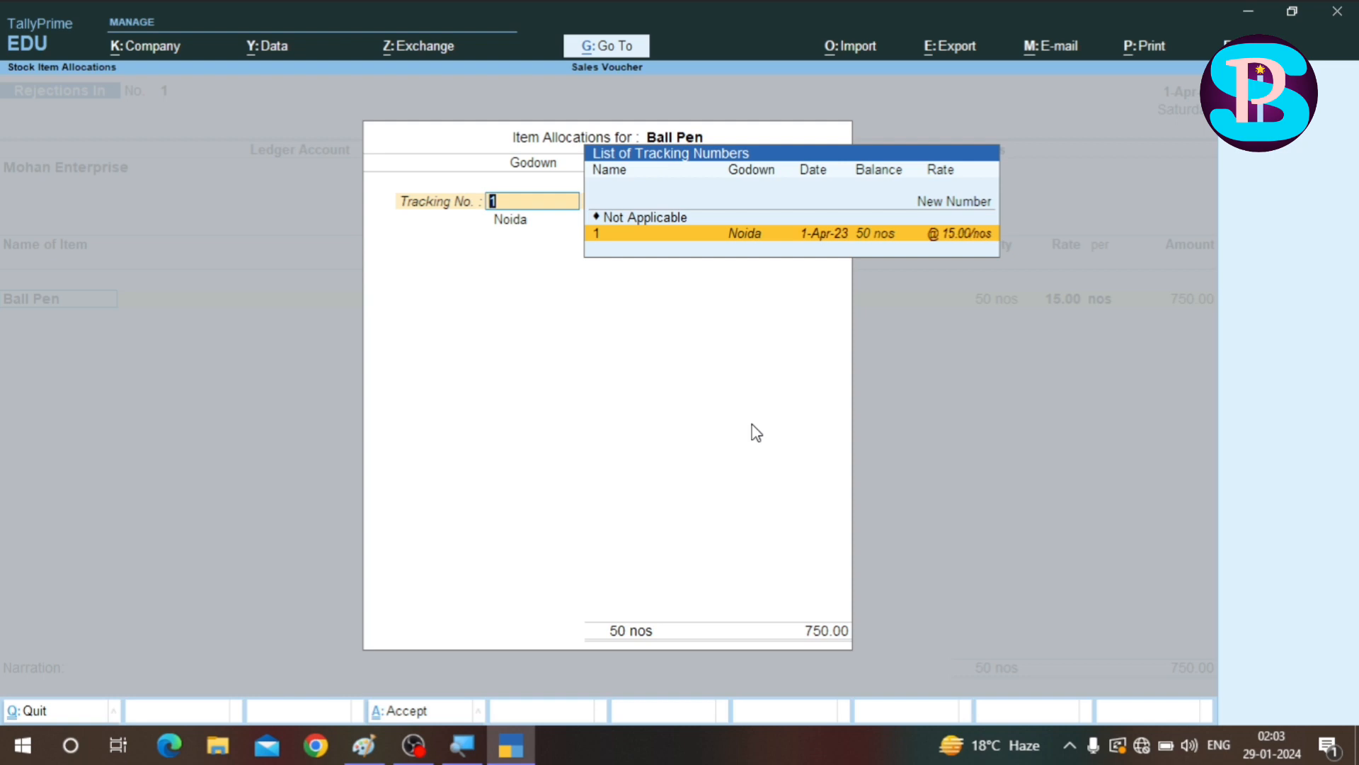
{"action": "key", "text": "Return"}
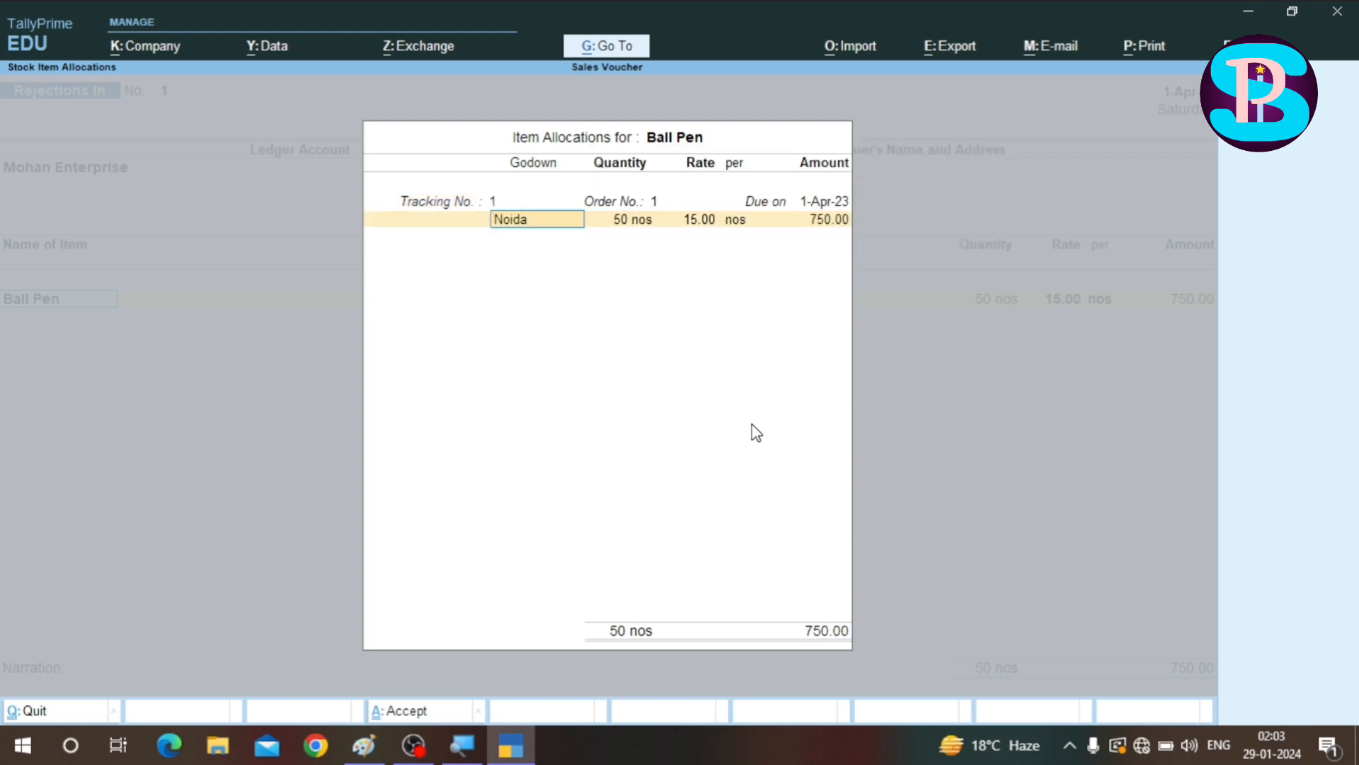
{"action": "key", "text": "Return"}
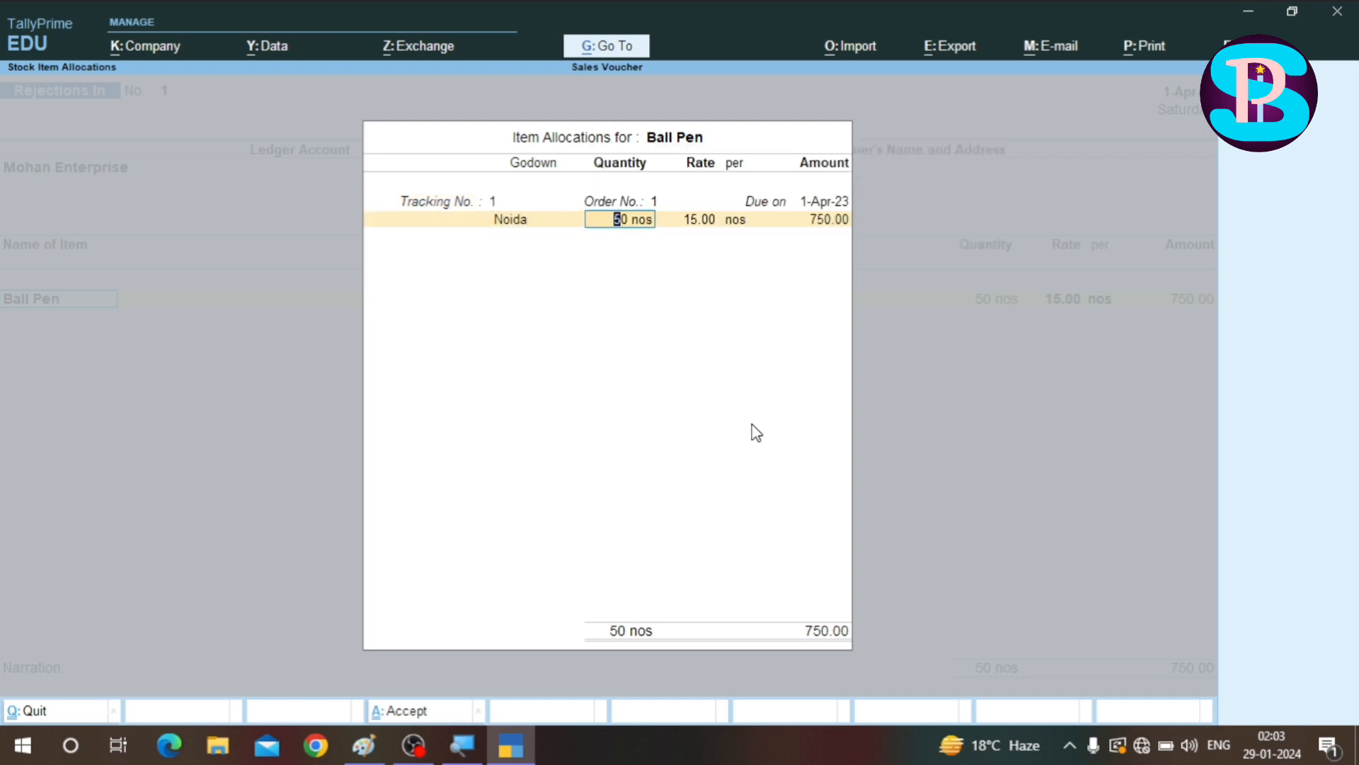
{"action": "type", "text": "4"}
{"action": "key", "text": "Return"}
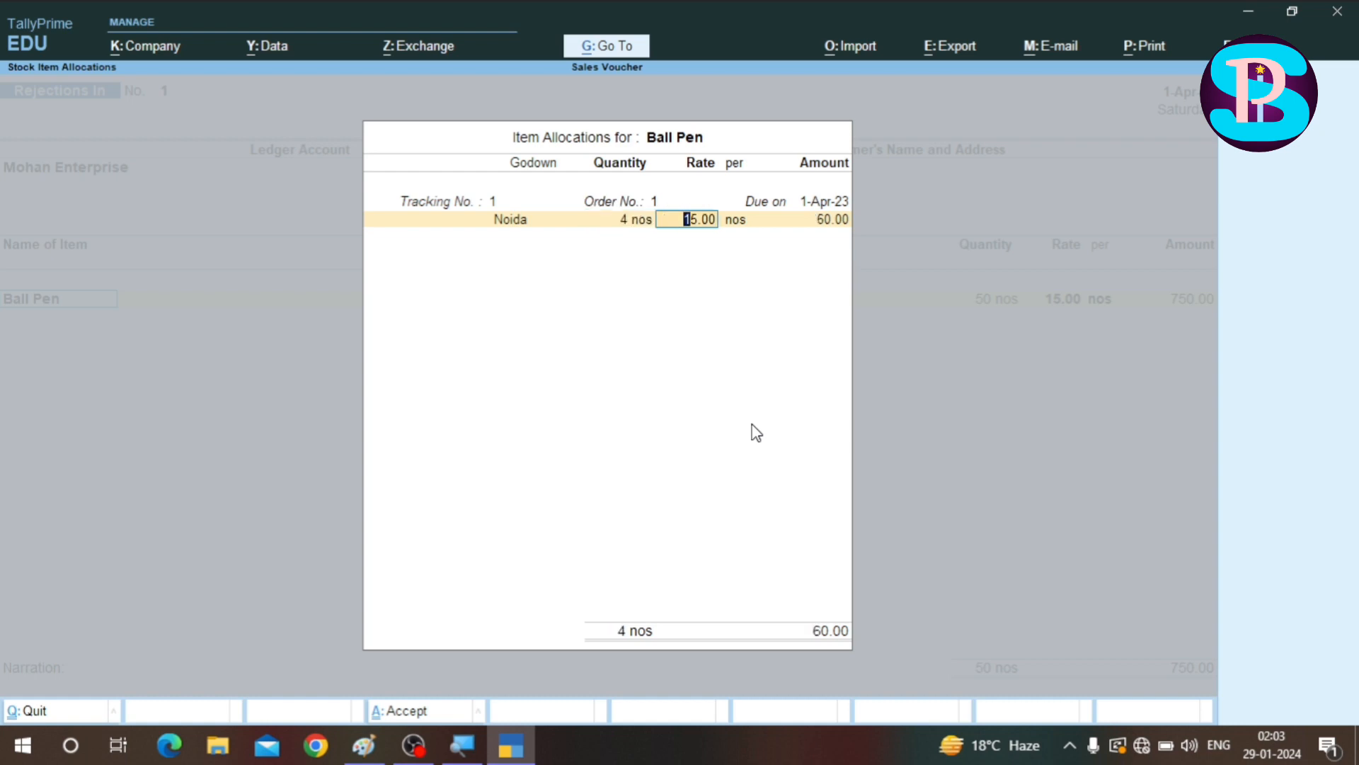
{"action": "key", "text": "ctrl+a"}
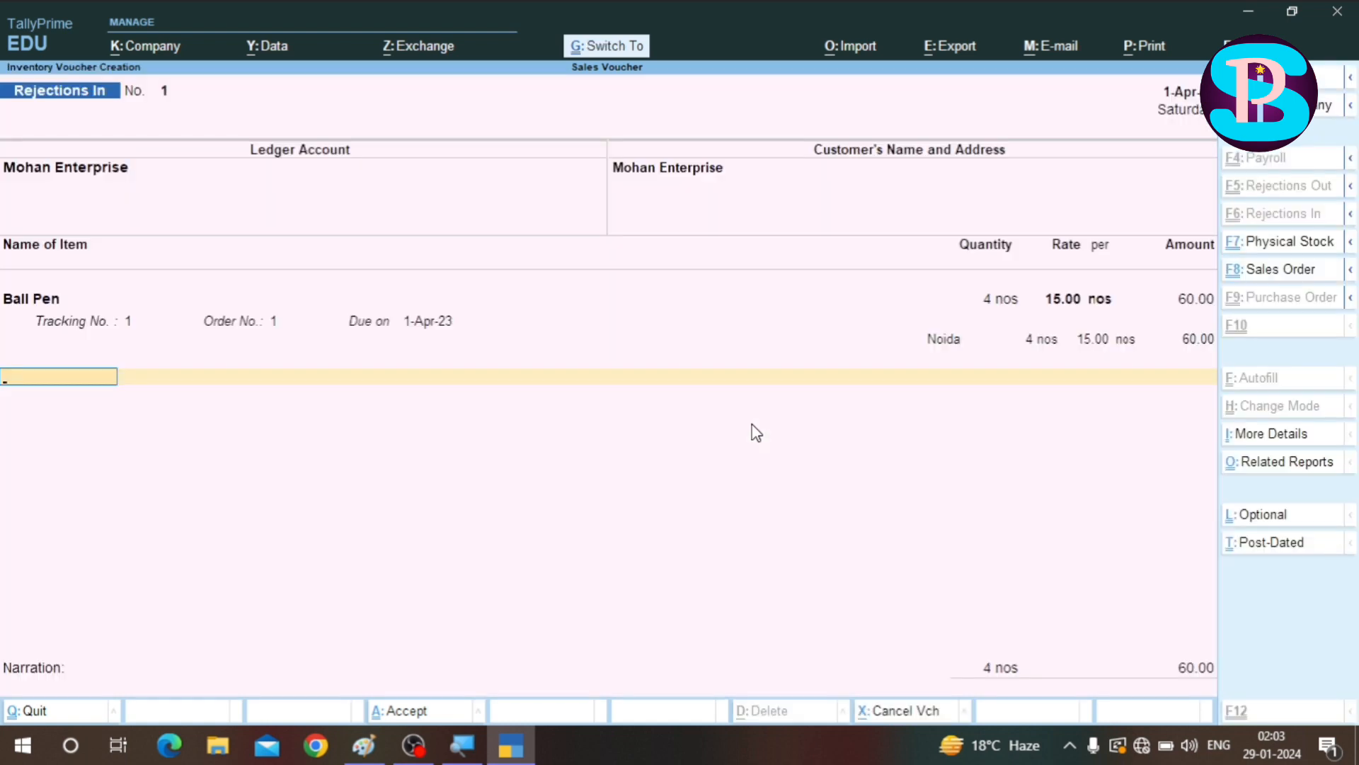
- Save the Rejections In voucher and return to the Gateway of Tally
{"action": "key", "text": "ctrl+a"}
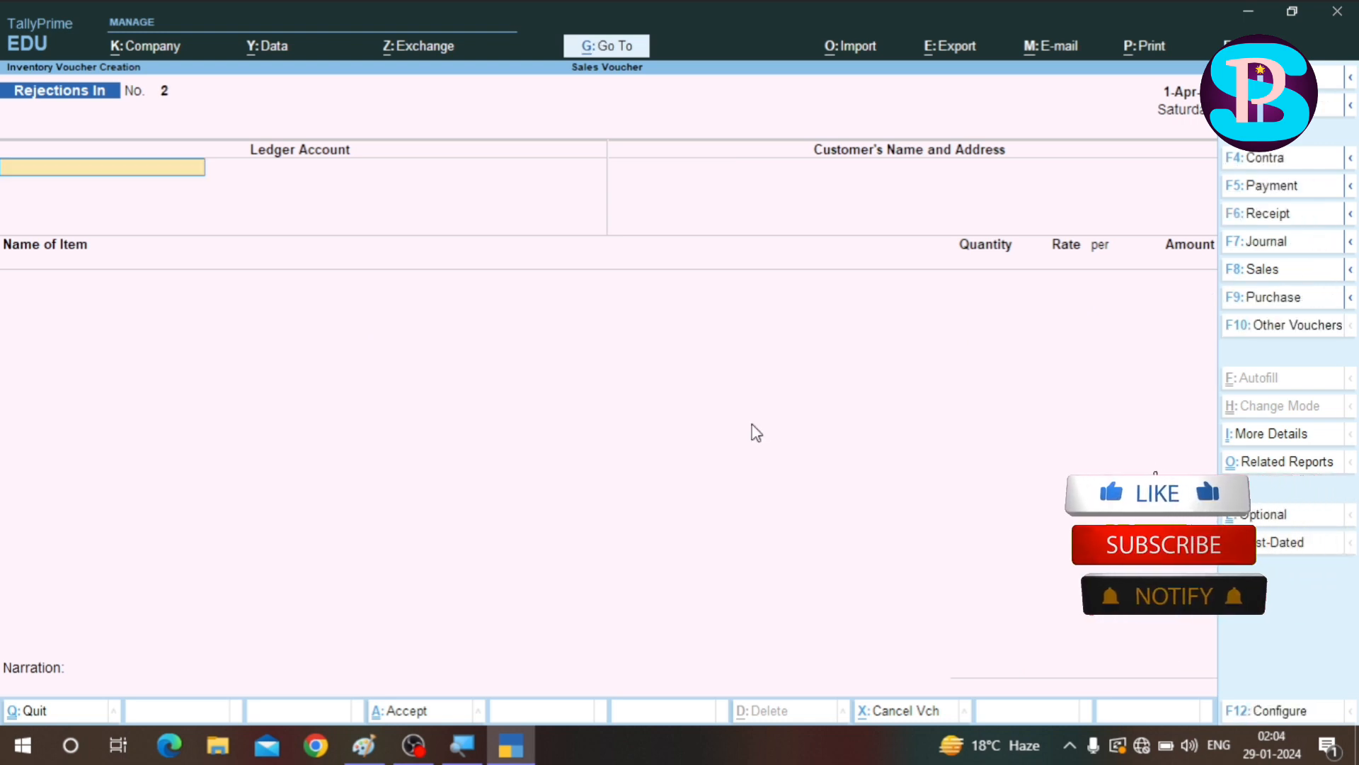
{"action": "key", "text": "Escape"}
{"action": "key", "text": "Return"}
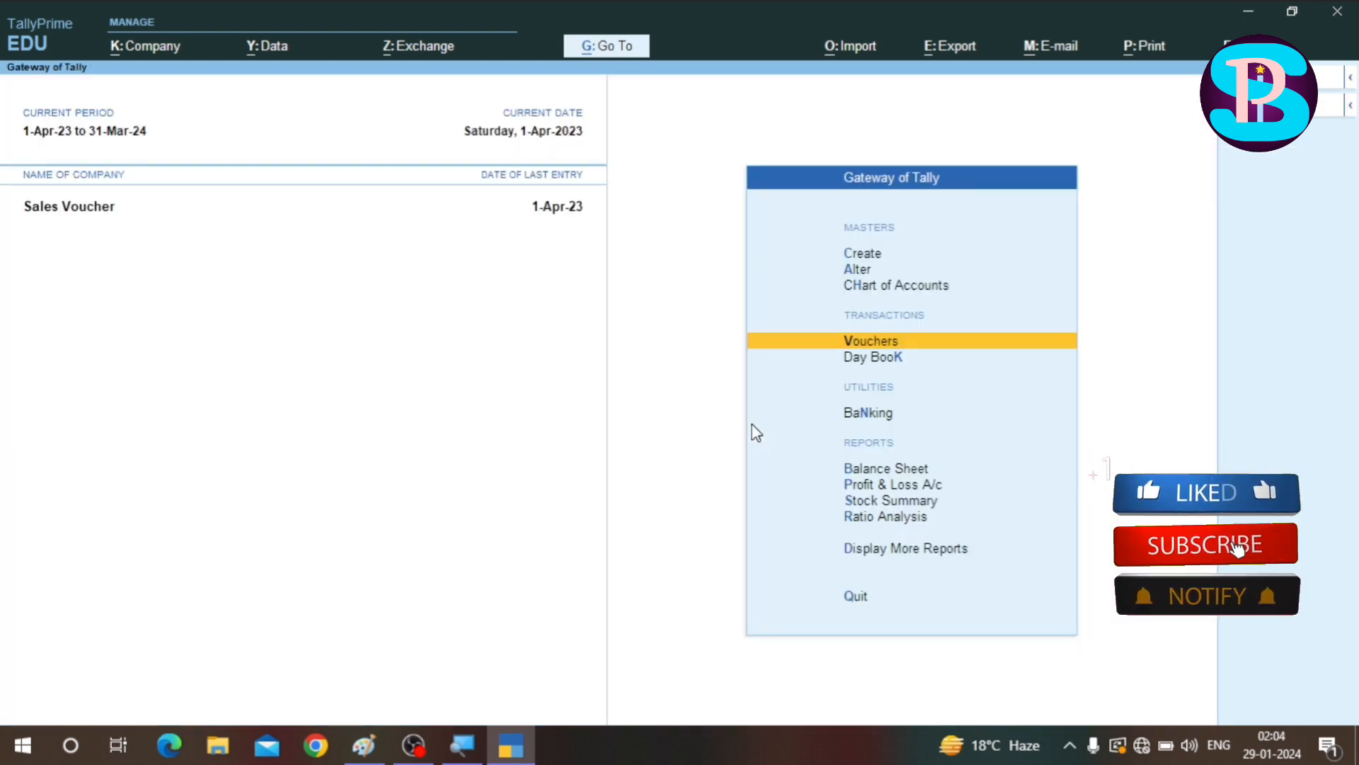
- Open Statements of Inventory among the additional reports
{"action": "key", "text": "Escape"}
{"action": "key", "text": "Escape"}
{"action": "key", "text": "Down"}
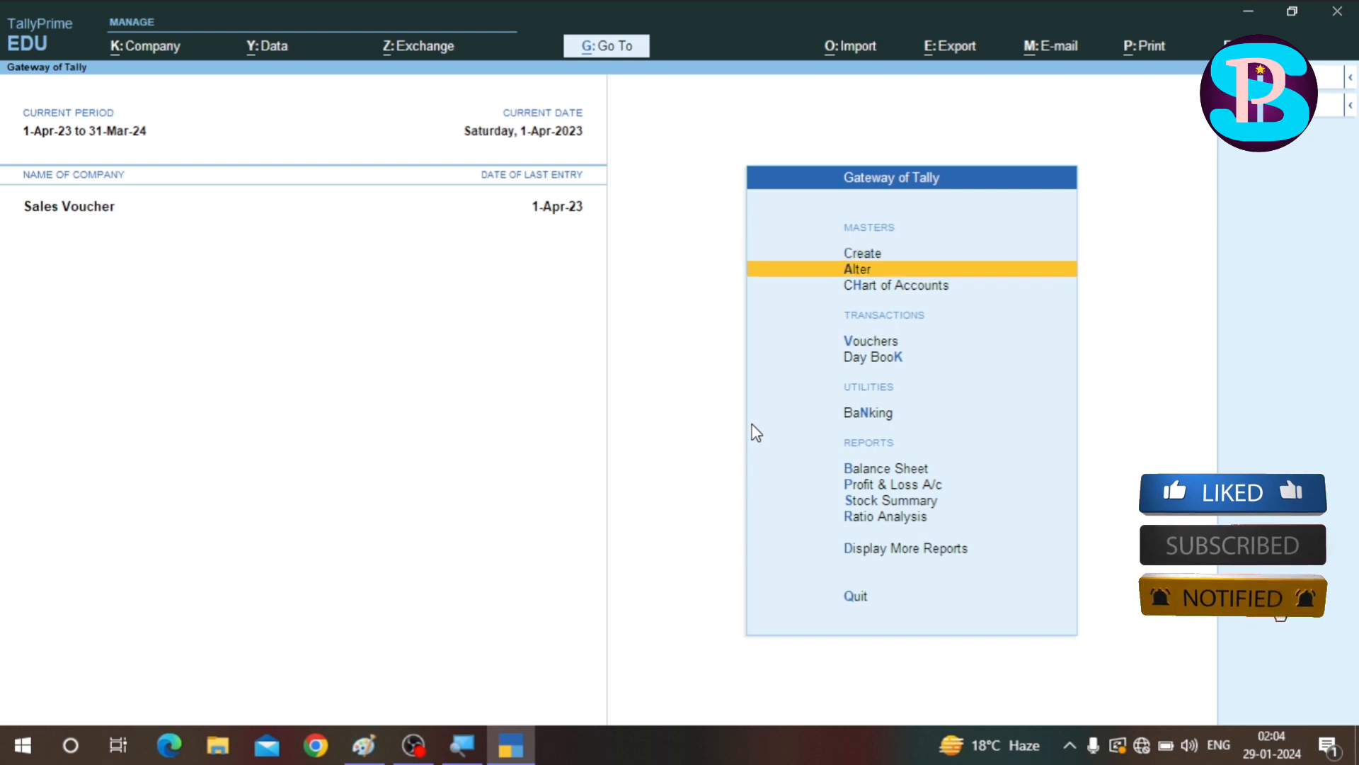
{"action": "key", "text": "d"}
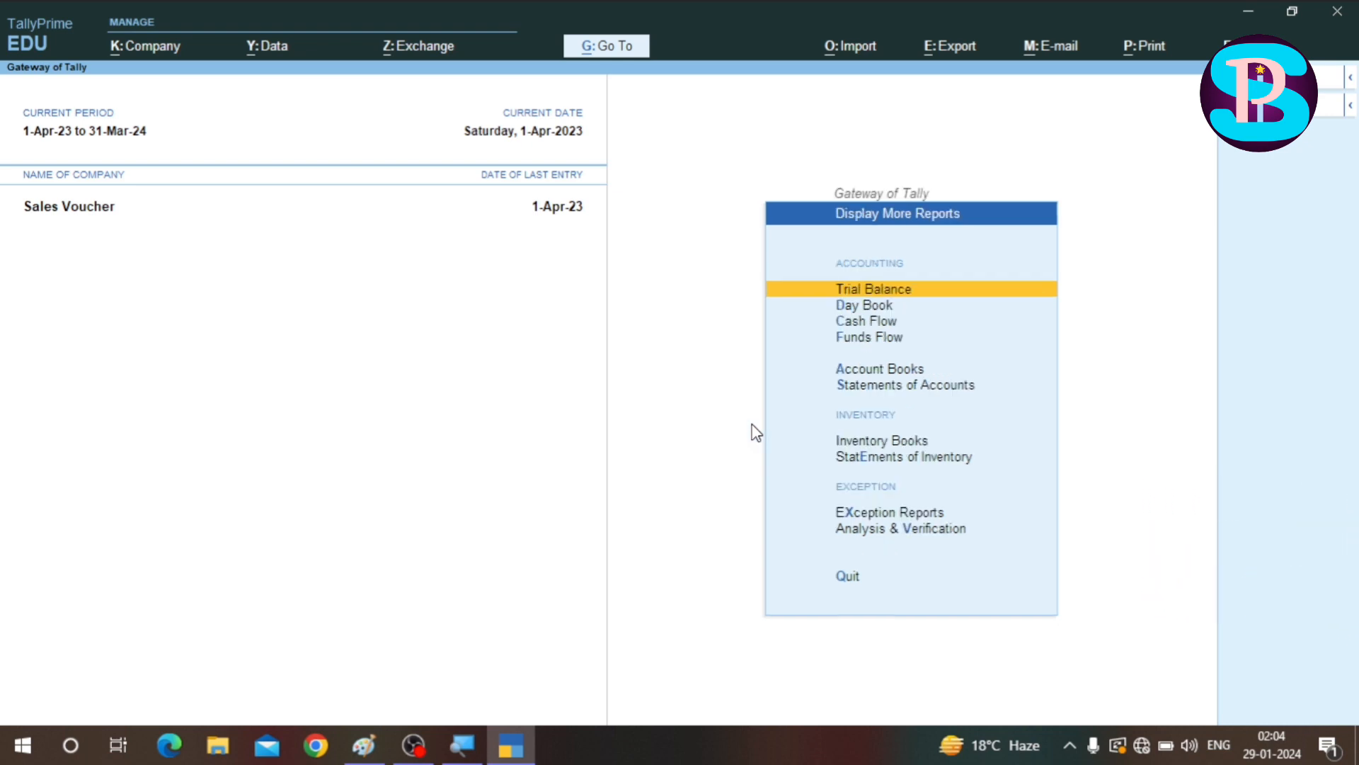
{"action": "key", "text": "e"}
- Check the pending quantity of Ball Pen in the Sale Bills Pending report, then return to the Gateway of Tally
{"action": "key", "text": "Down"}
{"action": "key", "text": "Down"}
{"action": "key", "text": "Down"}
{"action": "key", "text": "Down"}
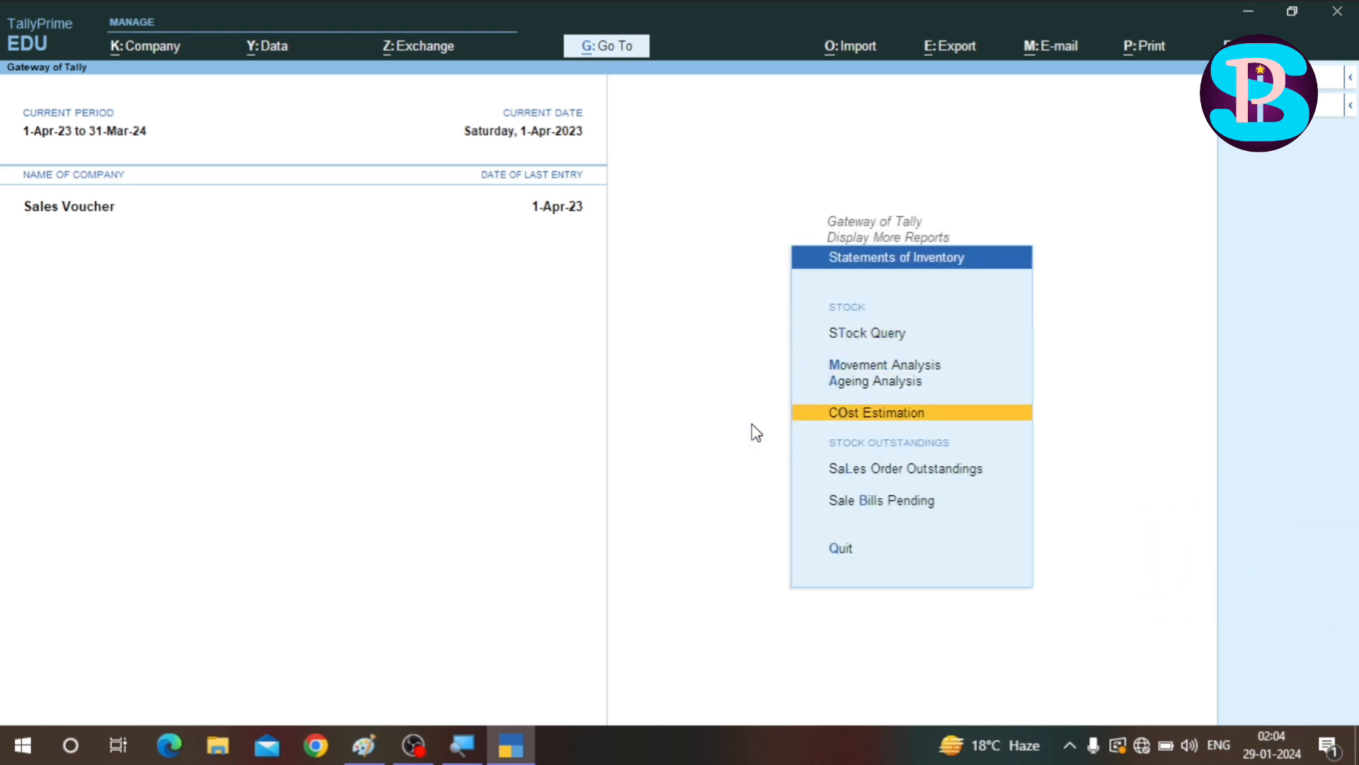
{"action": "key", "text": "Up"}
{"action": "key", "text": "Return"}
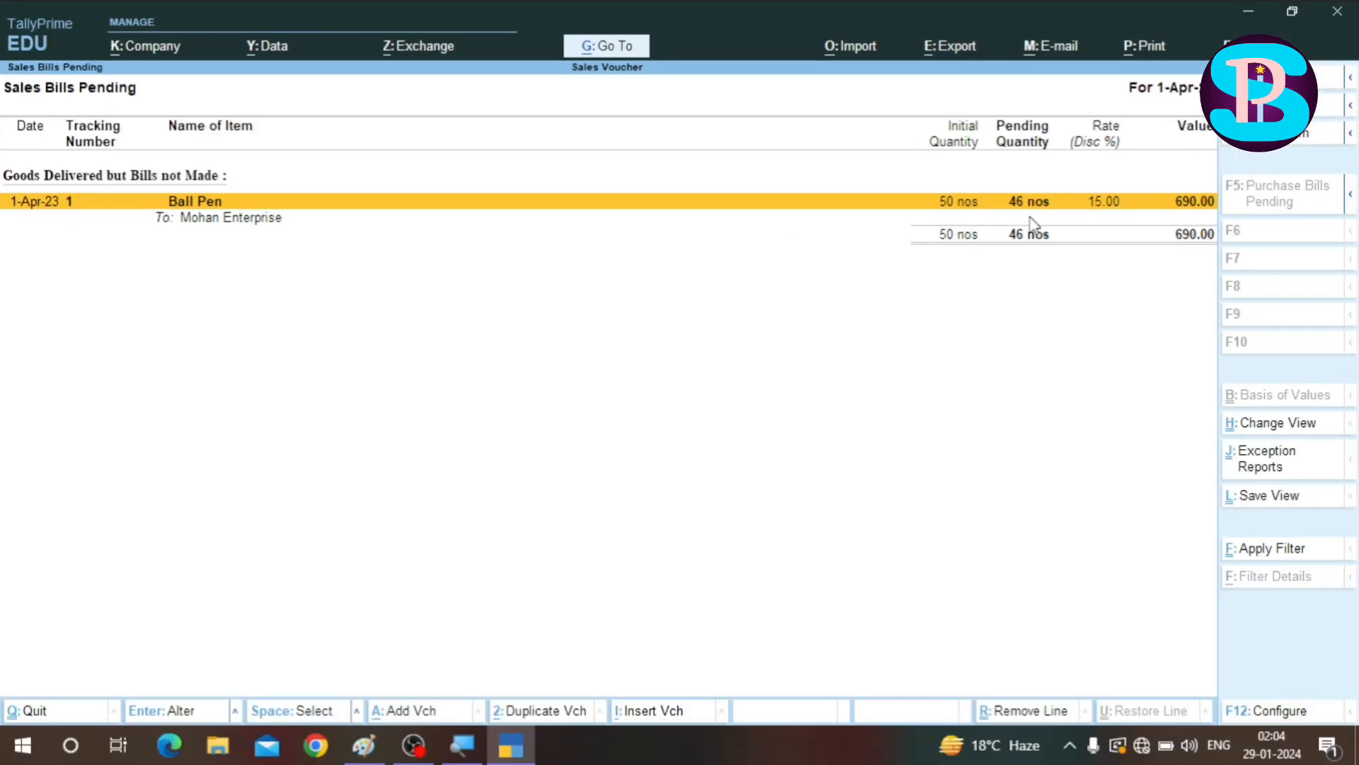
{"action": "key", "text": "Escape"}
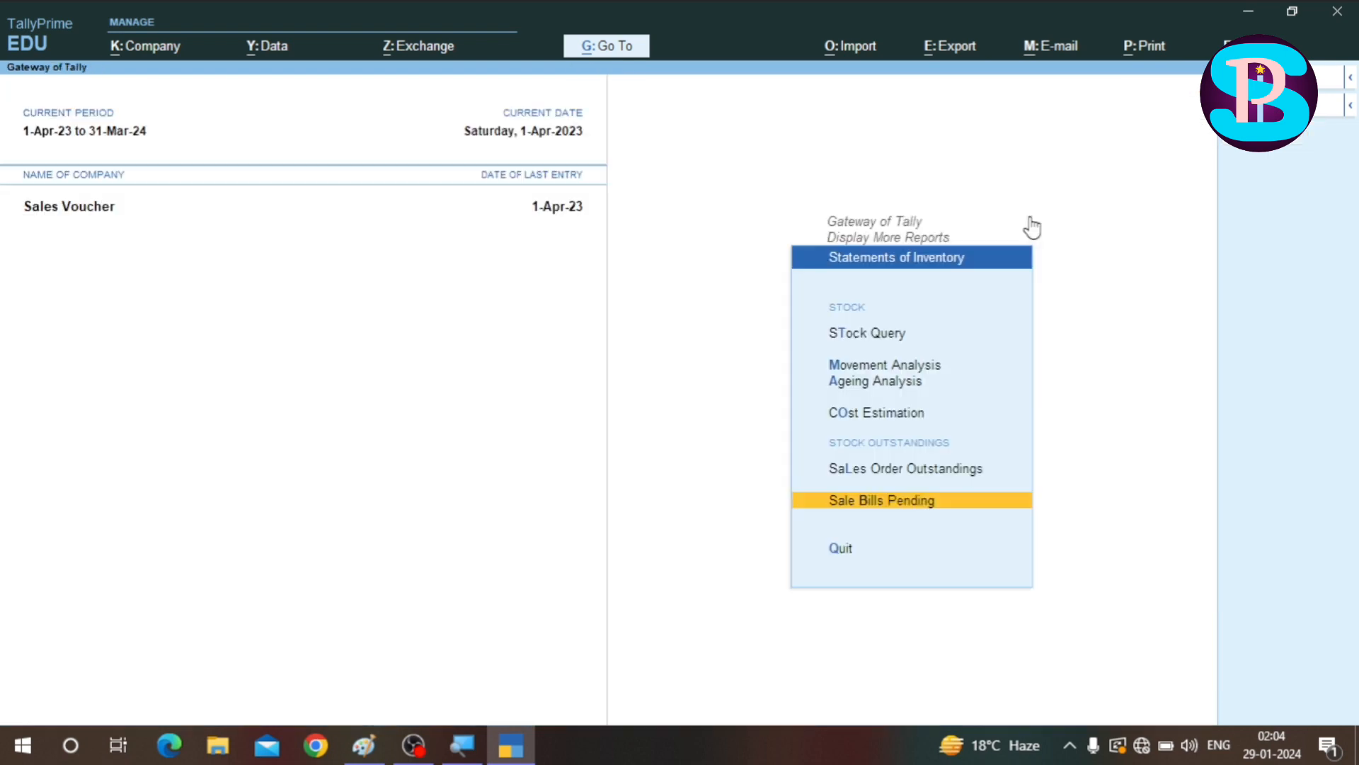
{"action": "key", "text": "Escape"}
{"action": "key", "text": "Escape"}
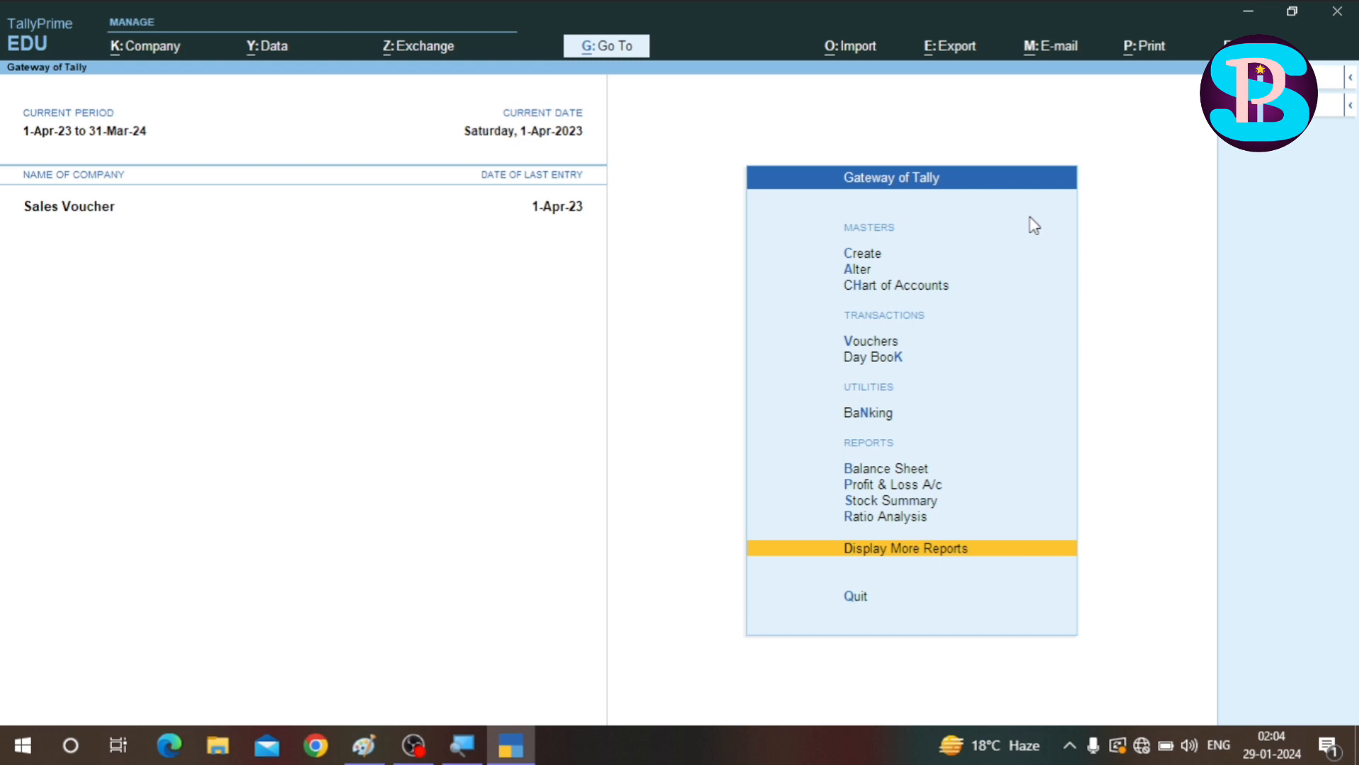
- Start a Sales voucher for the party Mohan Enterprise and link it to delivery note number 1 dated 1-Apr-23
{"action": "key", "text": "v"}
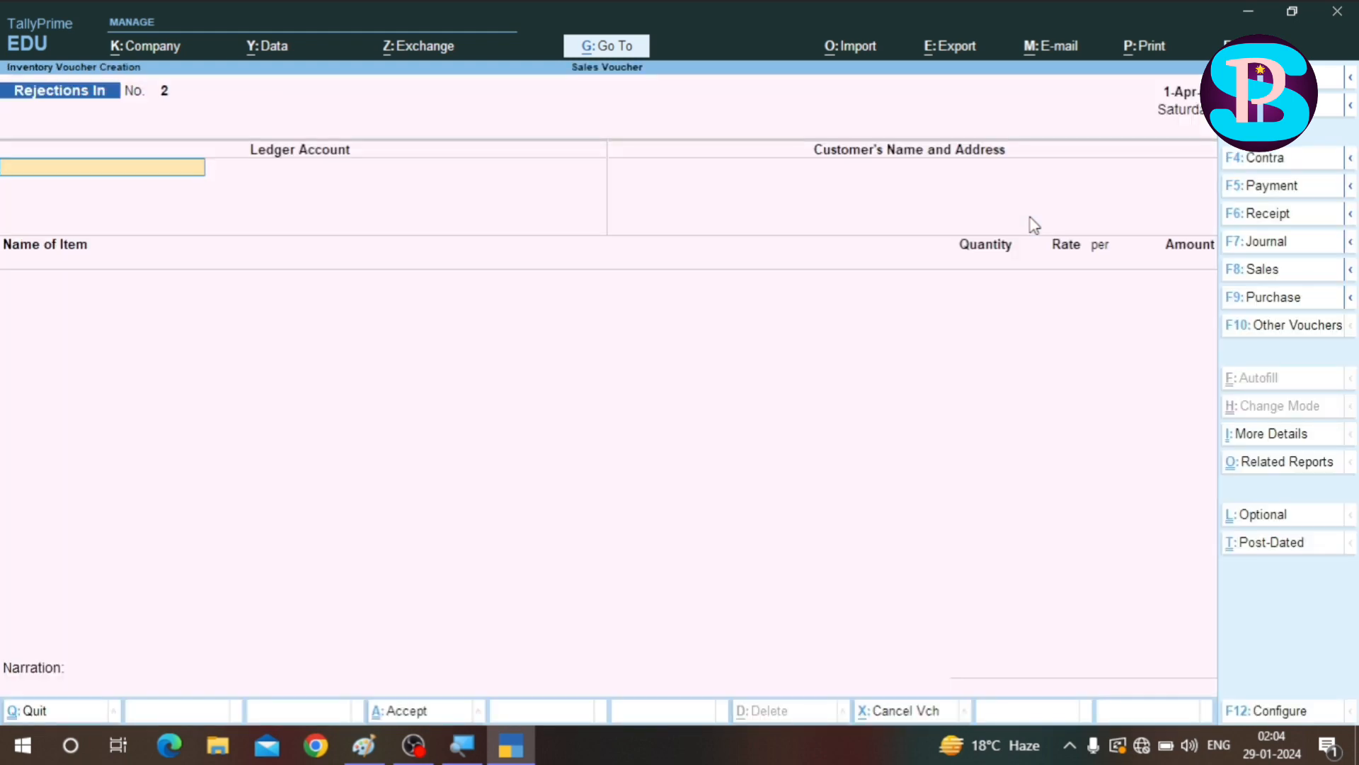
{"action": "left_click", "coordinate": [1256, 275]}
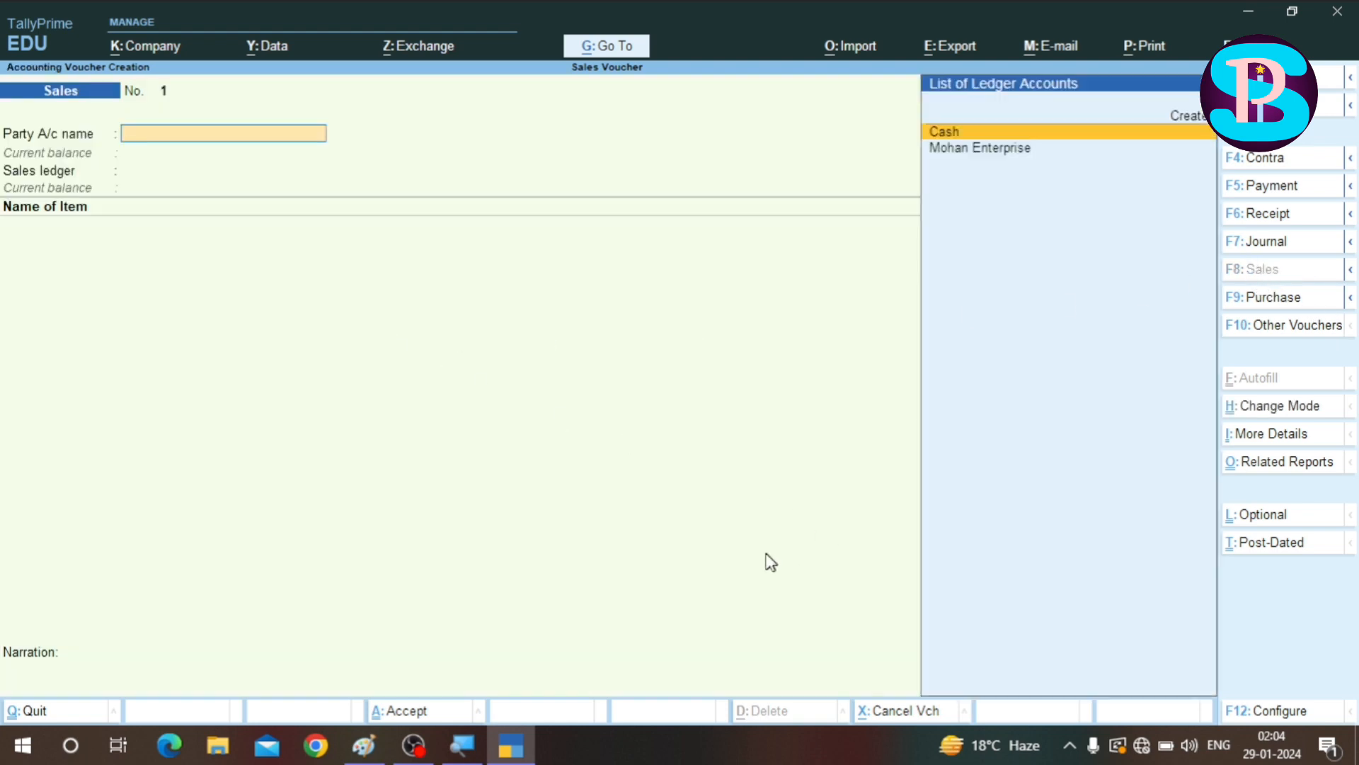
{"action": "key", "text": "Down"}
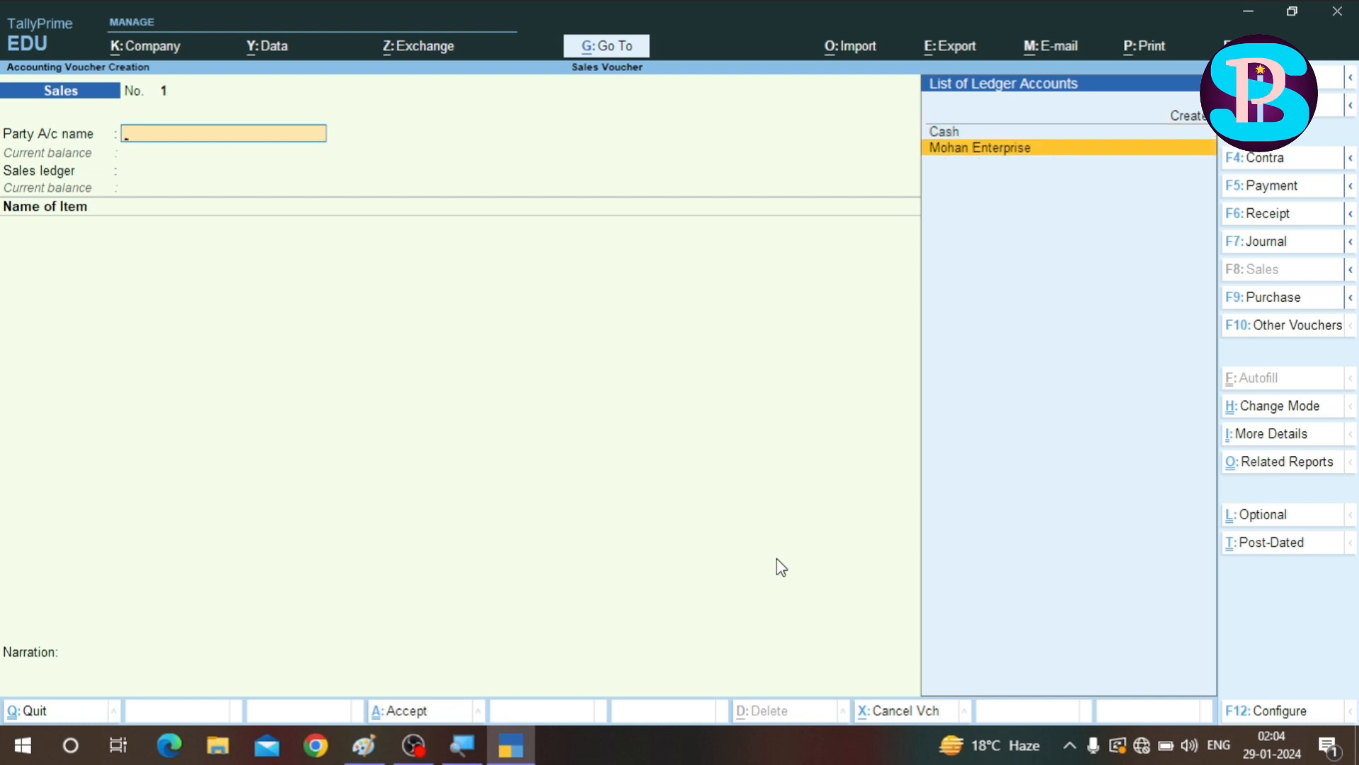
{"action": "key", "text": "Return"}
{"action": "key", "text": "Down"}
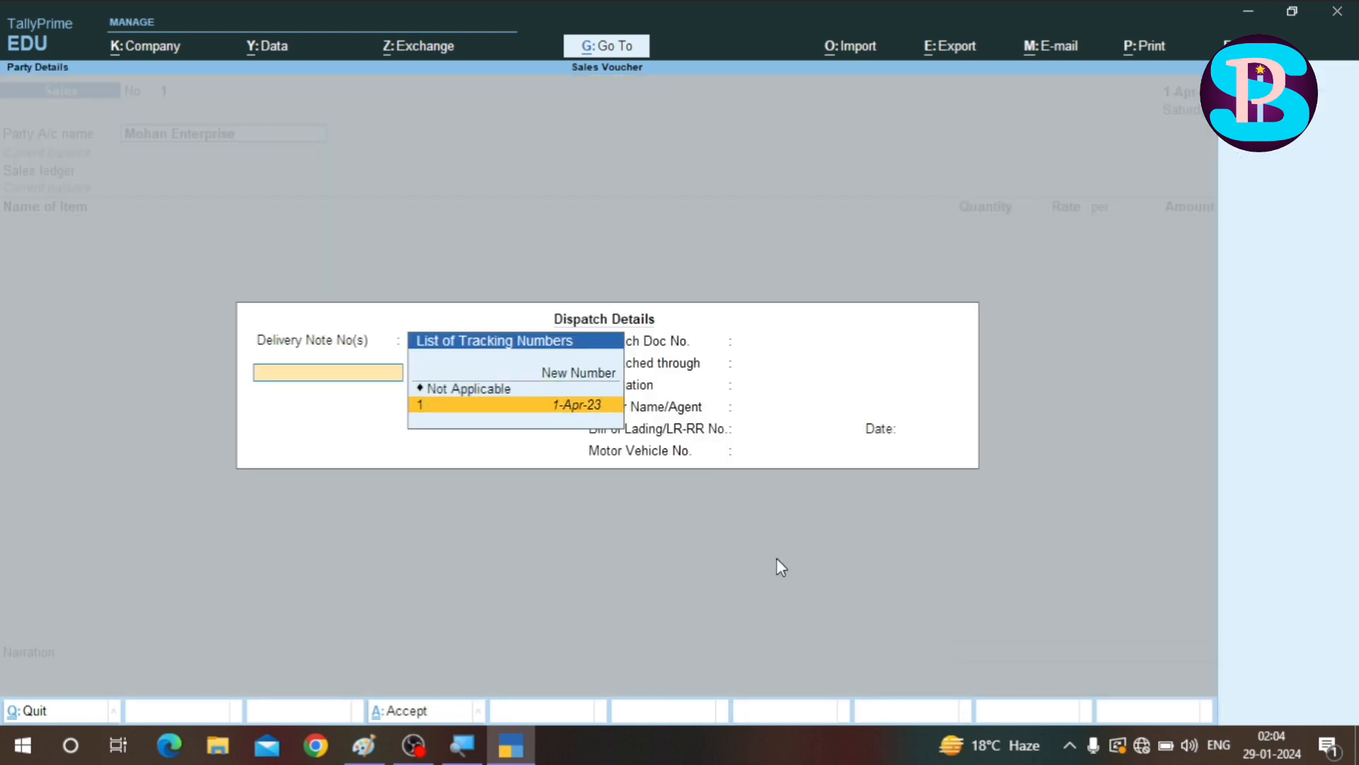
{"action": "key", "text": "Return"}
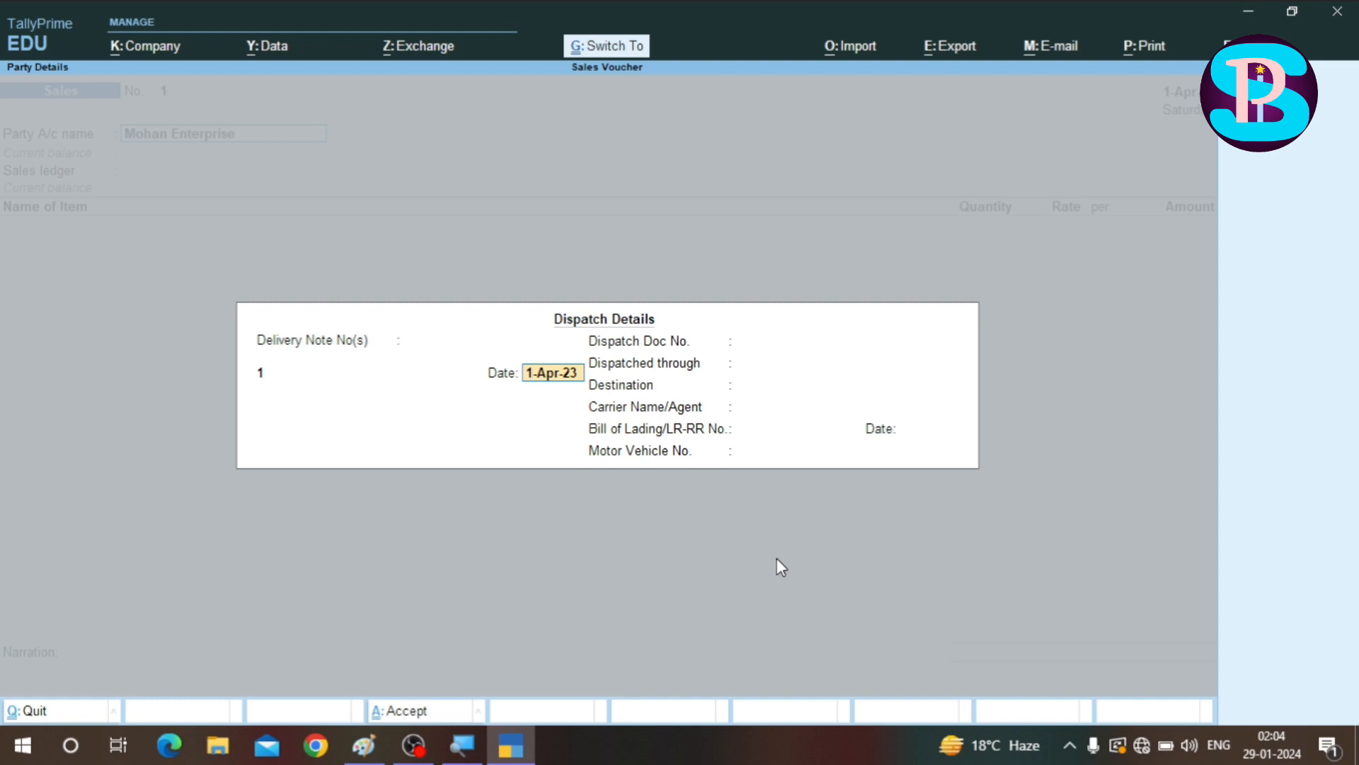
{"action": "key", "text": "Return"}
{"action": "key", "text": "Return"}
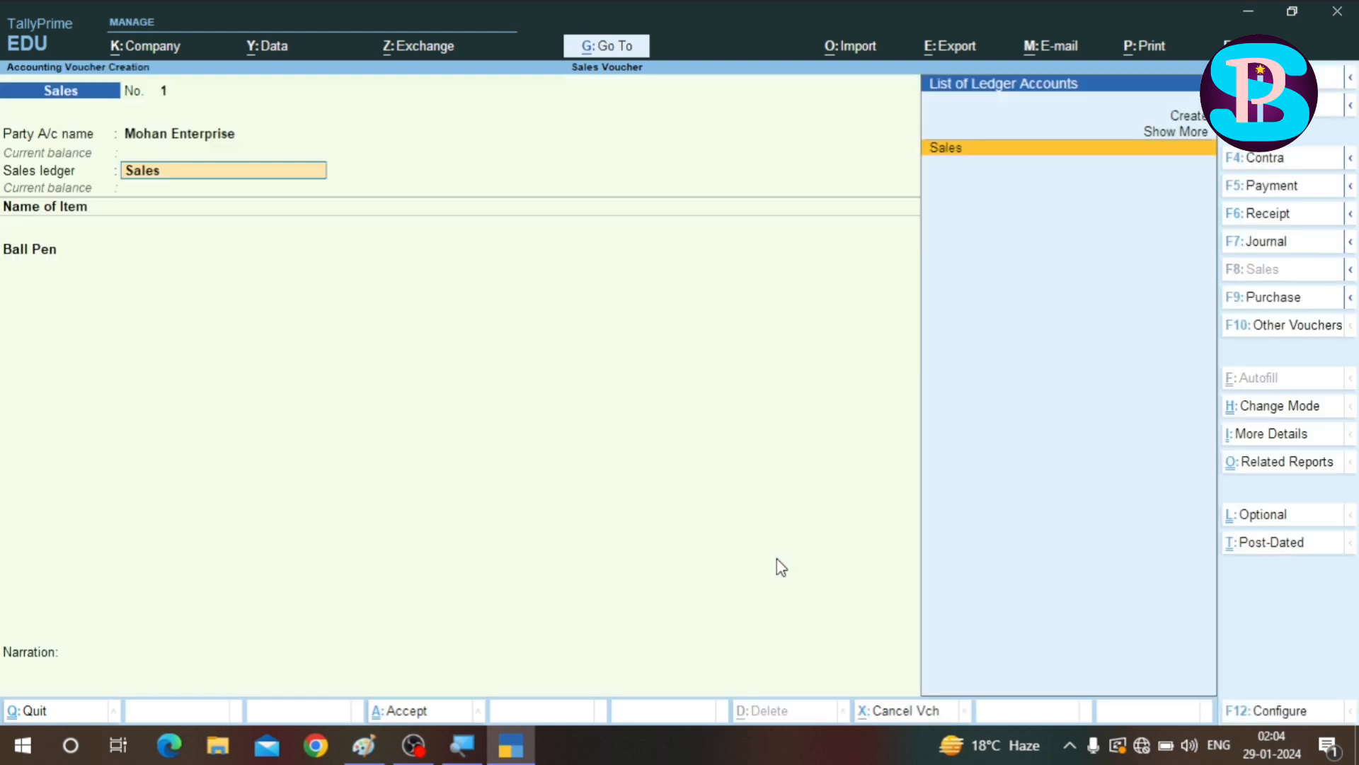
- Accept the Sales ledger and allocate 46 nos of Ball Pen at 15.00 from godown Noida against tracking number 1
{"action": "key", "text": "Return"}
{"action": "key", "text": "Return"}
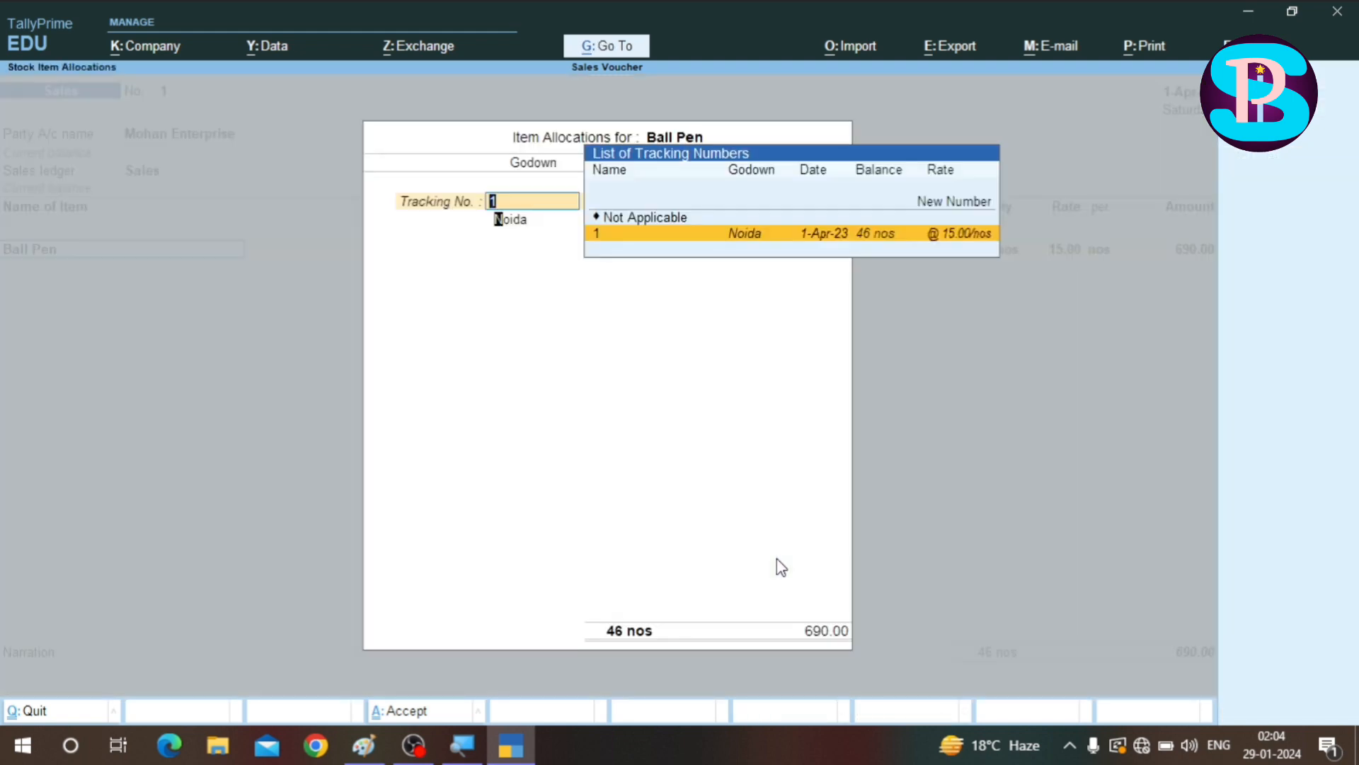
{"action": "key", "text": "Return"}
{"action": "key", "text": "Return"}
{"action": "key", "text": "Return"}
{"action": "key", "text": "Return"}
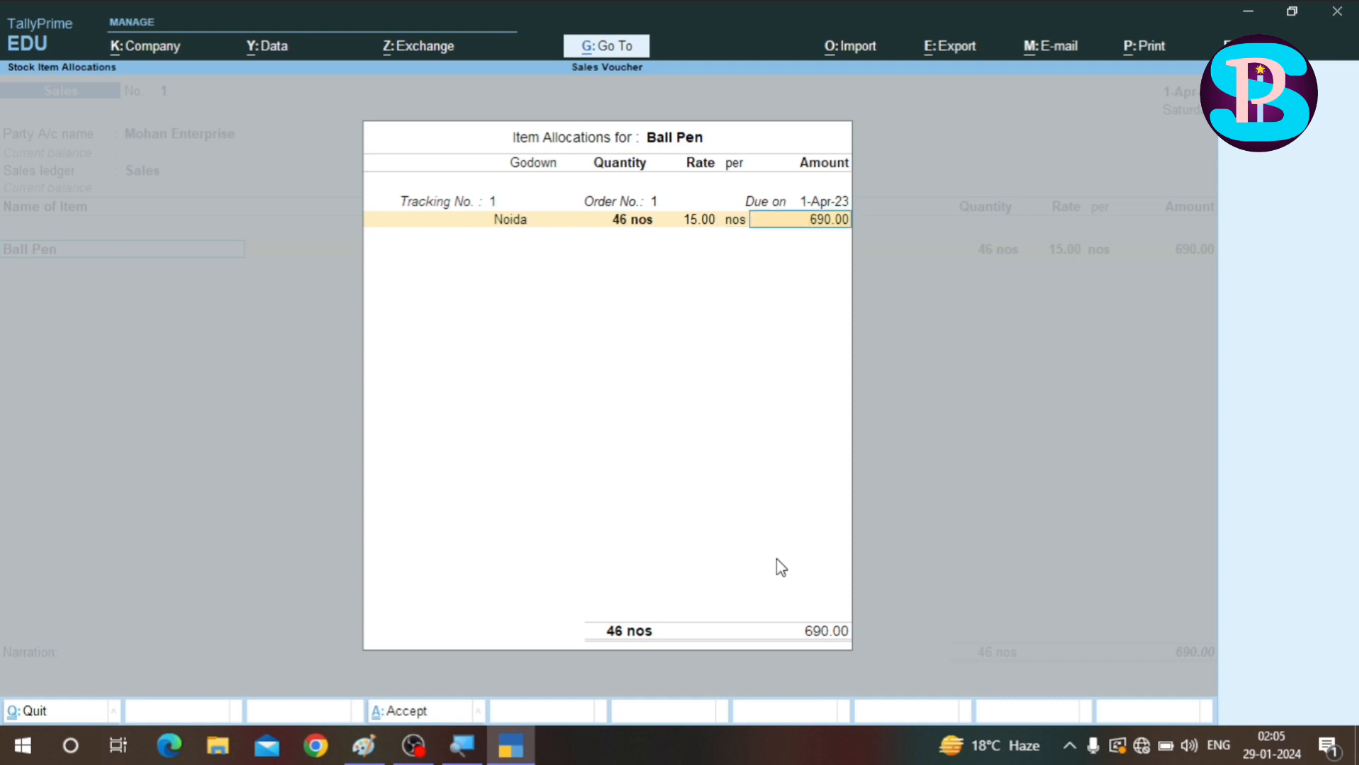
{"action": "key", "text": "Return"}
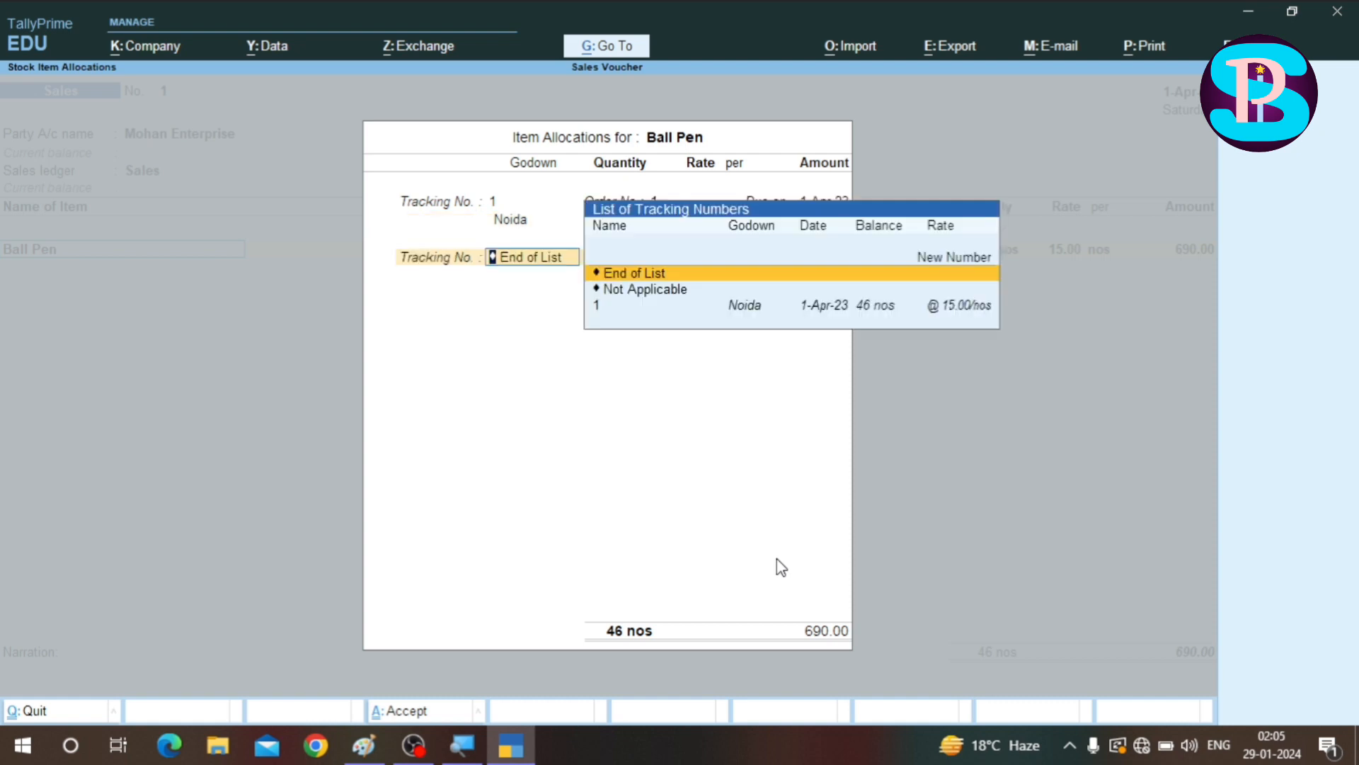
{"action": "key", "text": "Return"}
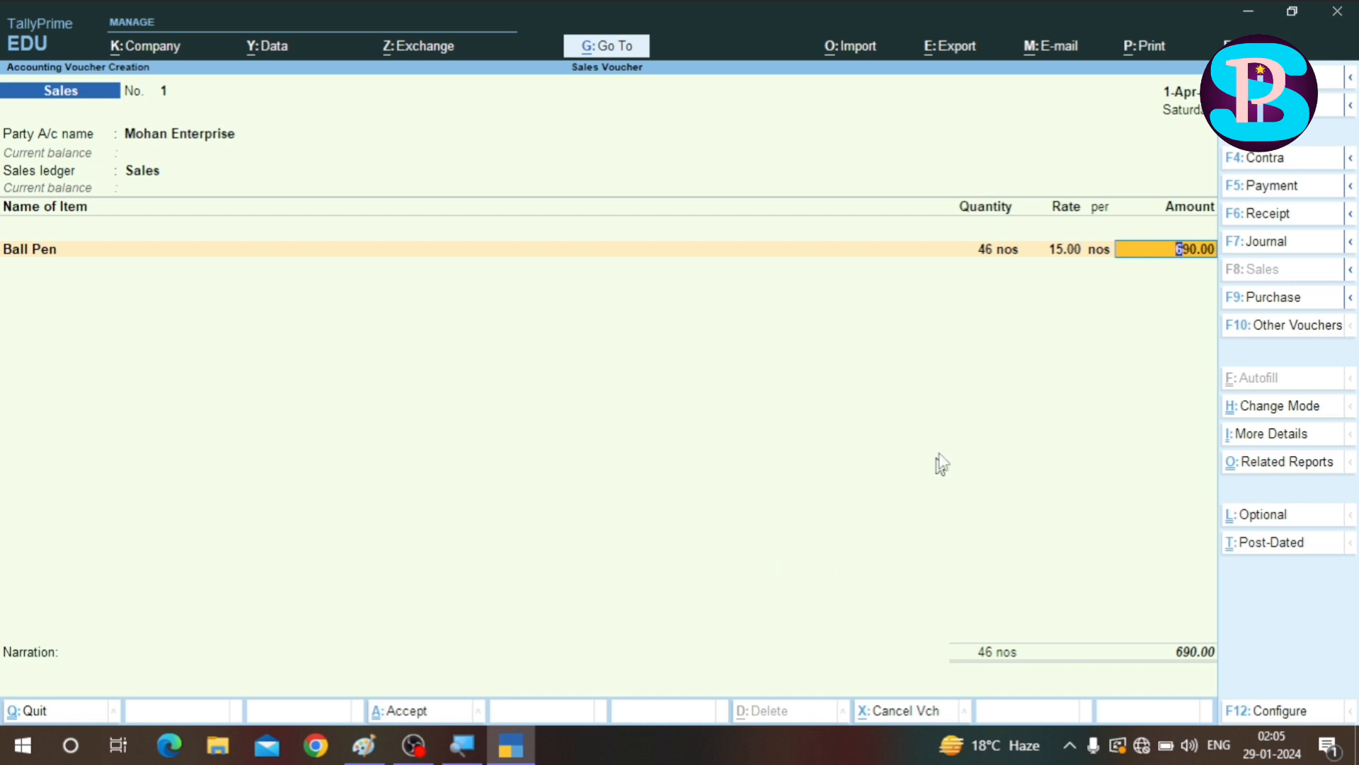
- Save the Sales voucher and return to the Gateway of Tally
{"action": "key", "text": "ctrl"}
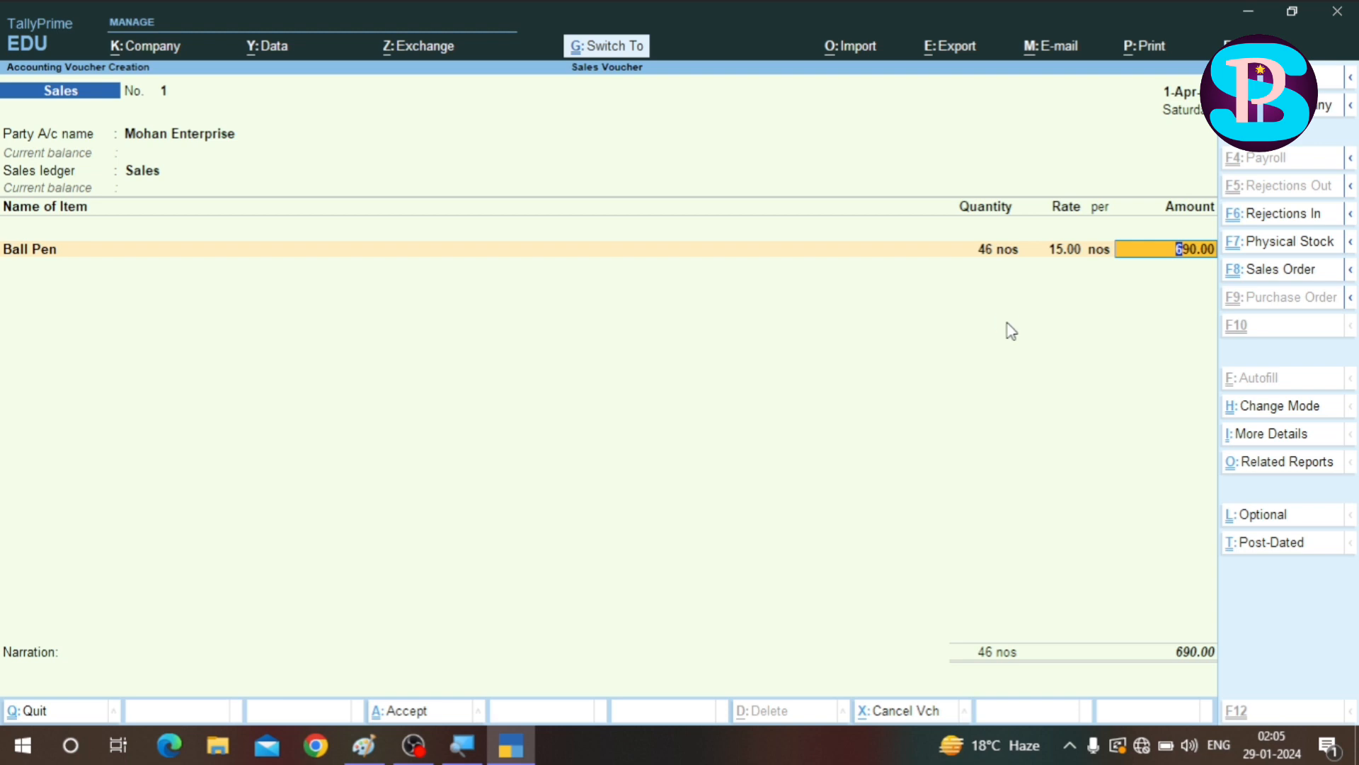
{"action": "key", "text": "ctrl+a"}
{"action": "key", "text": "Escape"}
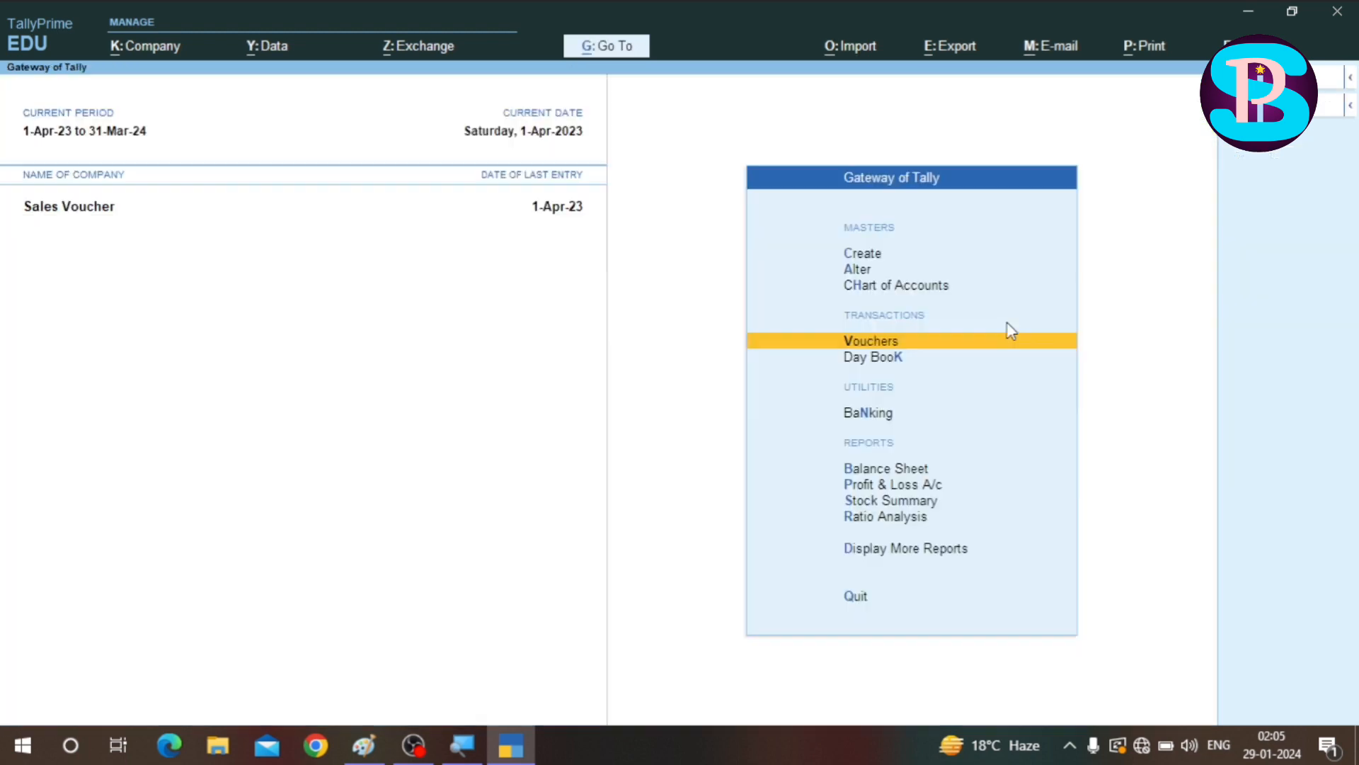
- Reopen Statements of Inventory among the additional reports
{"action": "key", "text": "Down"}
{"action": "key", "text": "Down"}
{"action": "key", "text": "Down"}
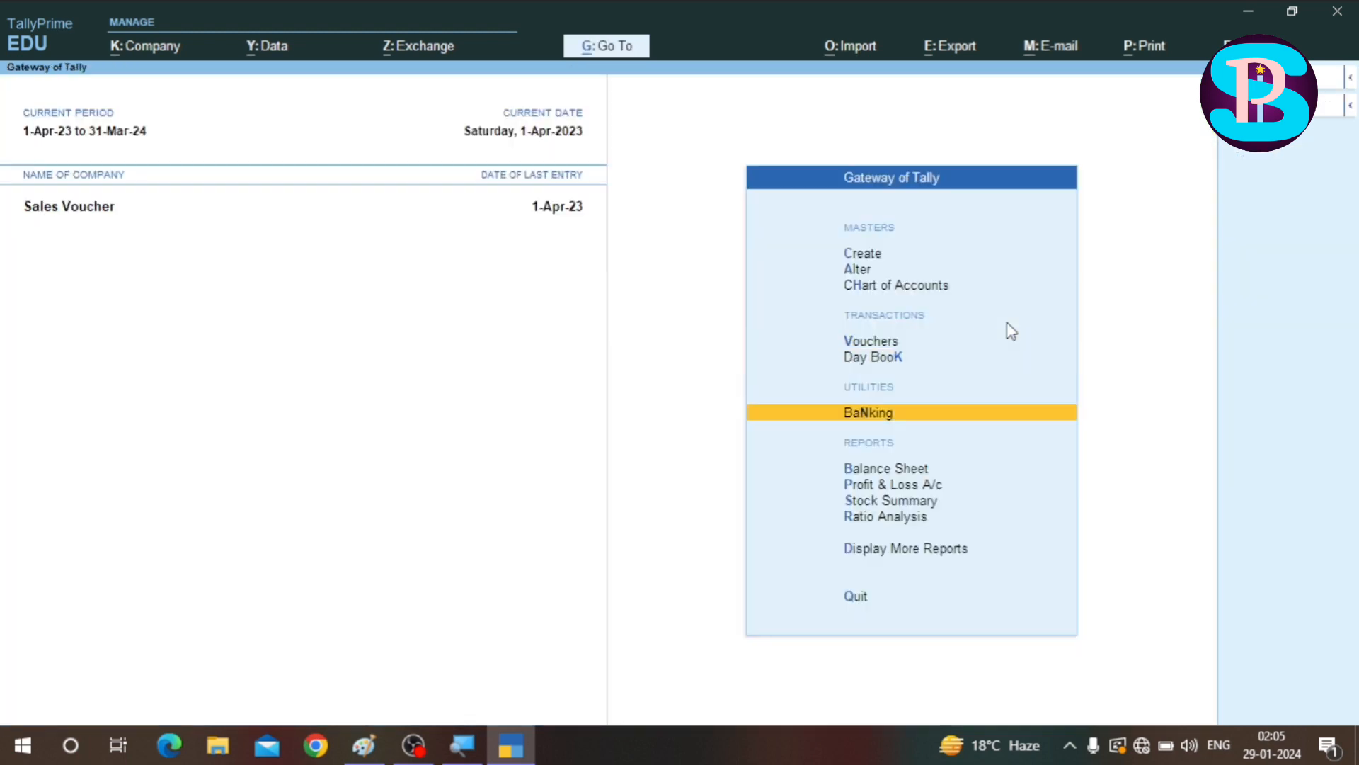
{"action": "key", "text": "Down"}
{"action": "key", "text": "Down"}
{"action": "key", "text": "Down"}
{"action": "key", "text": "Down"}
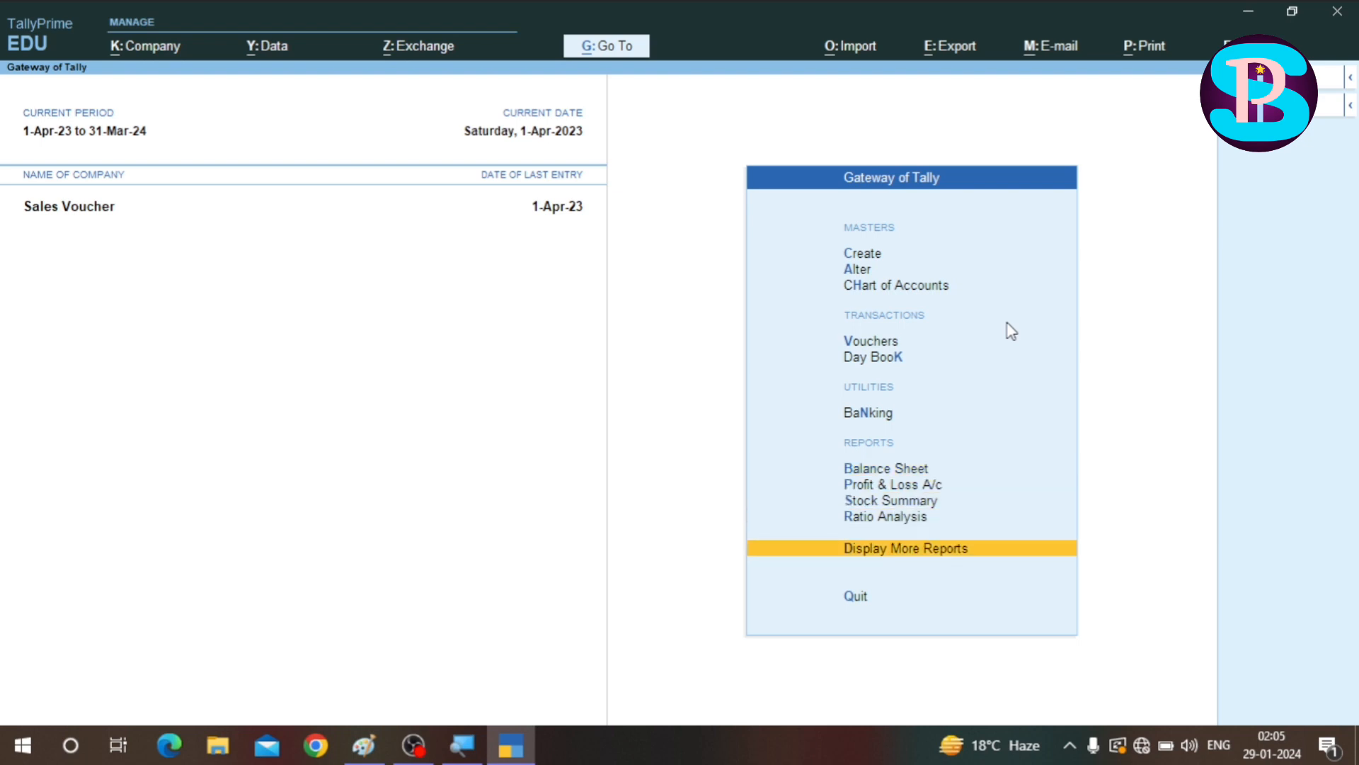
{"action": "key", "text": "Return"}
{"action": "key", "text": "e"}
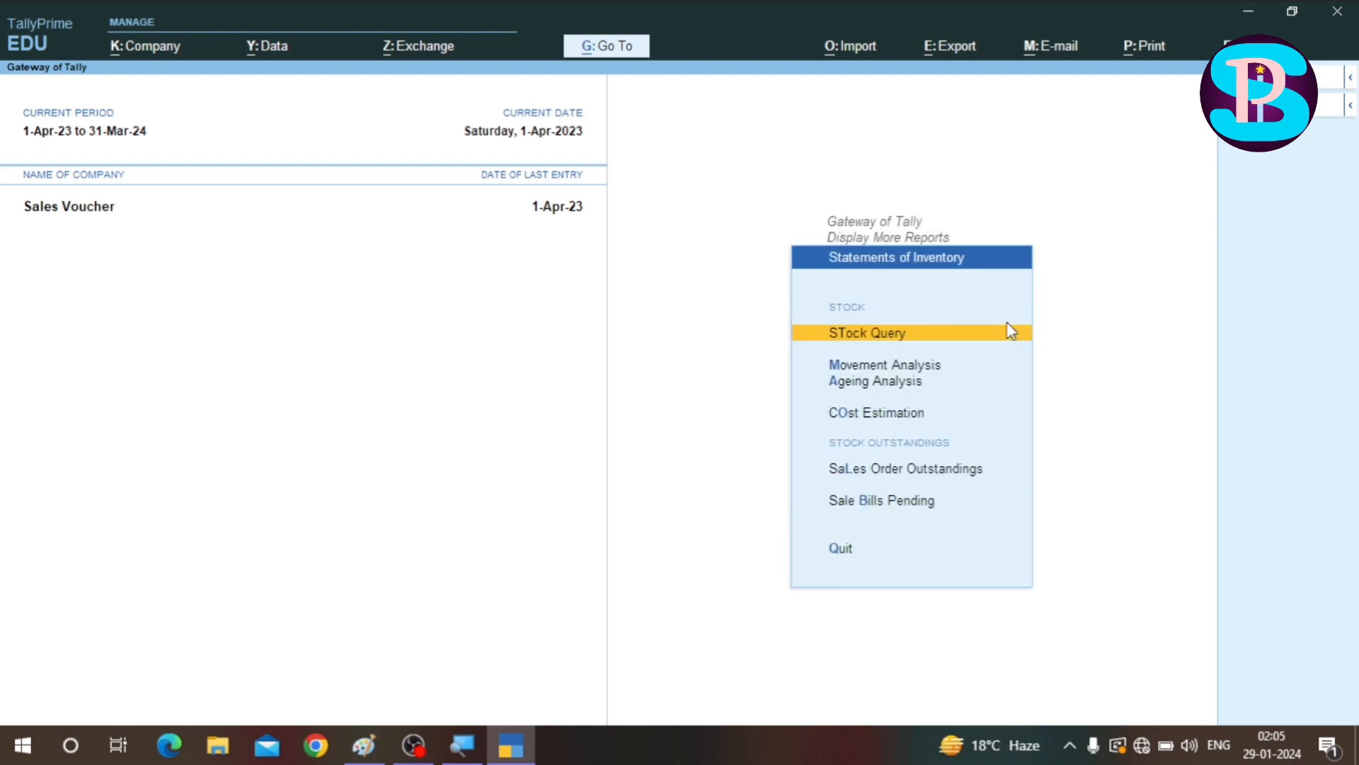
- Check the Sale Bills Pending report for pending sales bills and return to Statements of Inventory
{"action": "key", "text": "Down"}
{"action": "key", "text": "Down"}
{"action": "key", "text": "Down"}
{"action": "key", "text": "Down"}
{"action": "key", "text": "Down"}
{"action": "key", "text": "Down"}
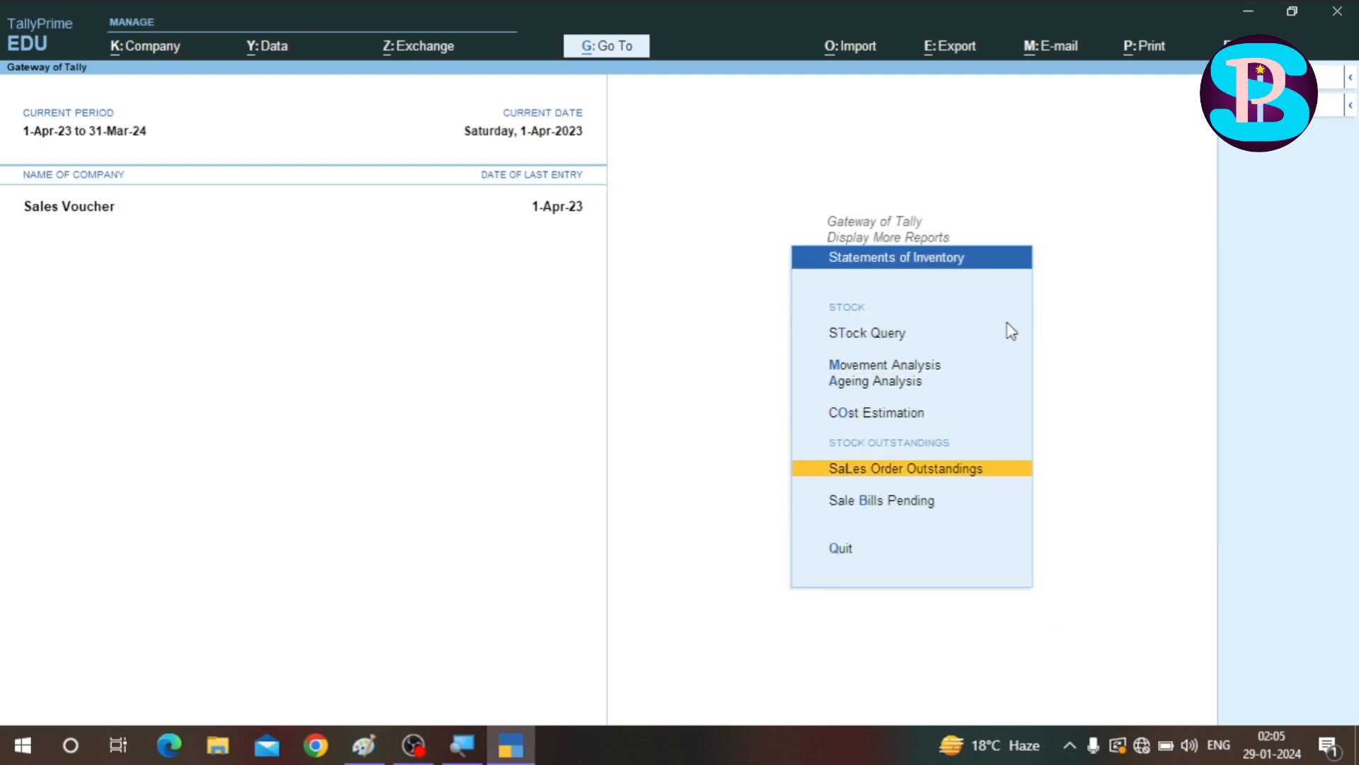
{"action": "key", "text": "Up"}
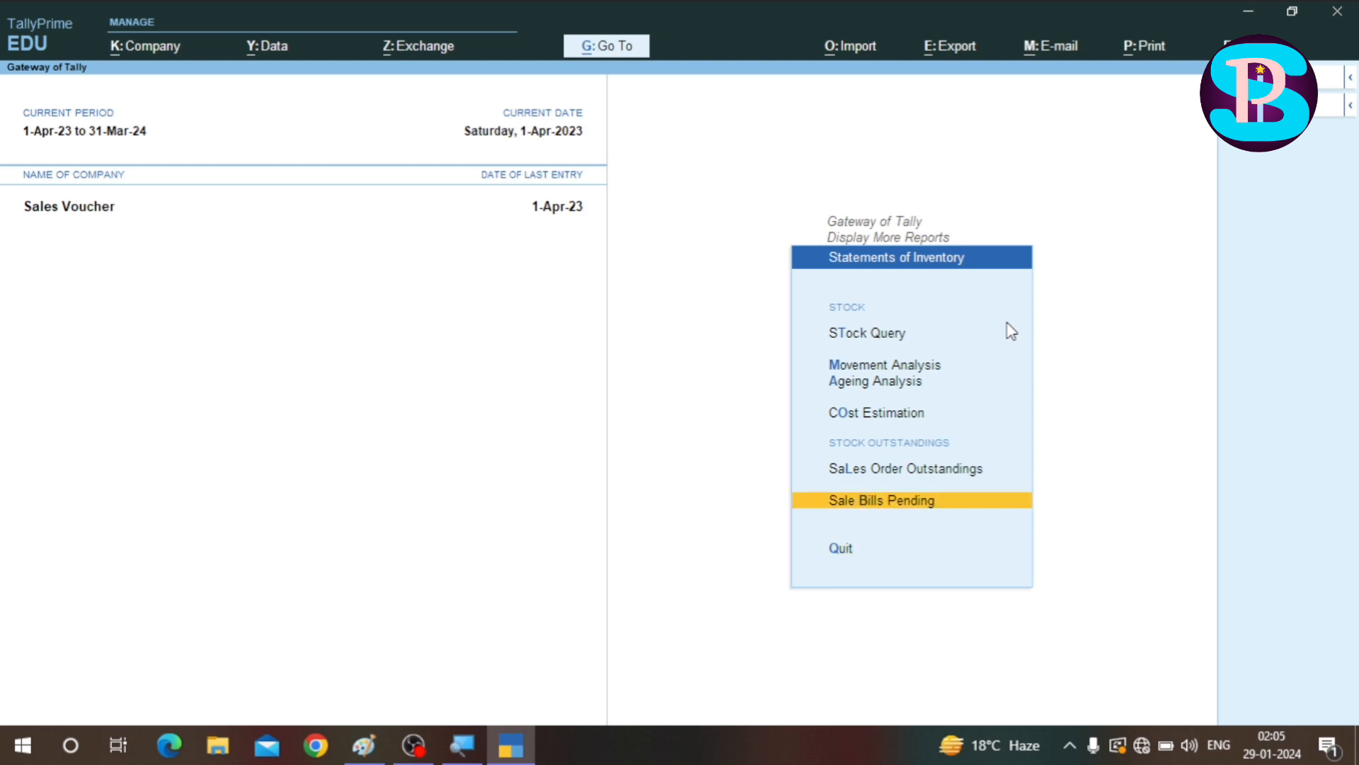
{"action": "key", "text": "Return"}
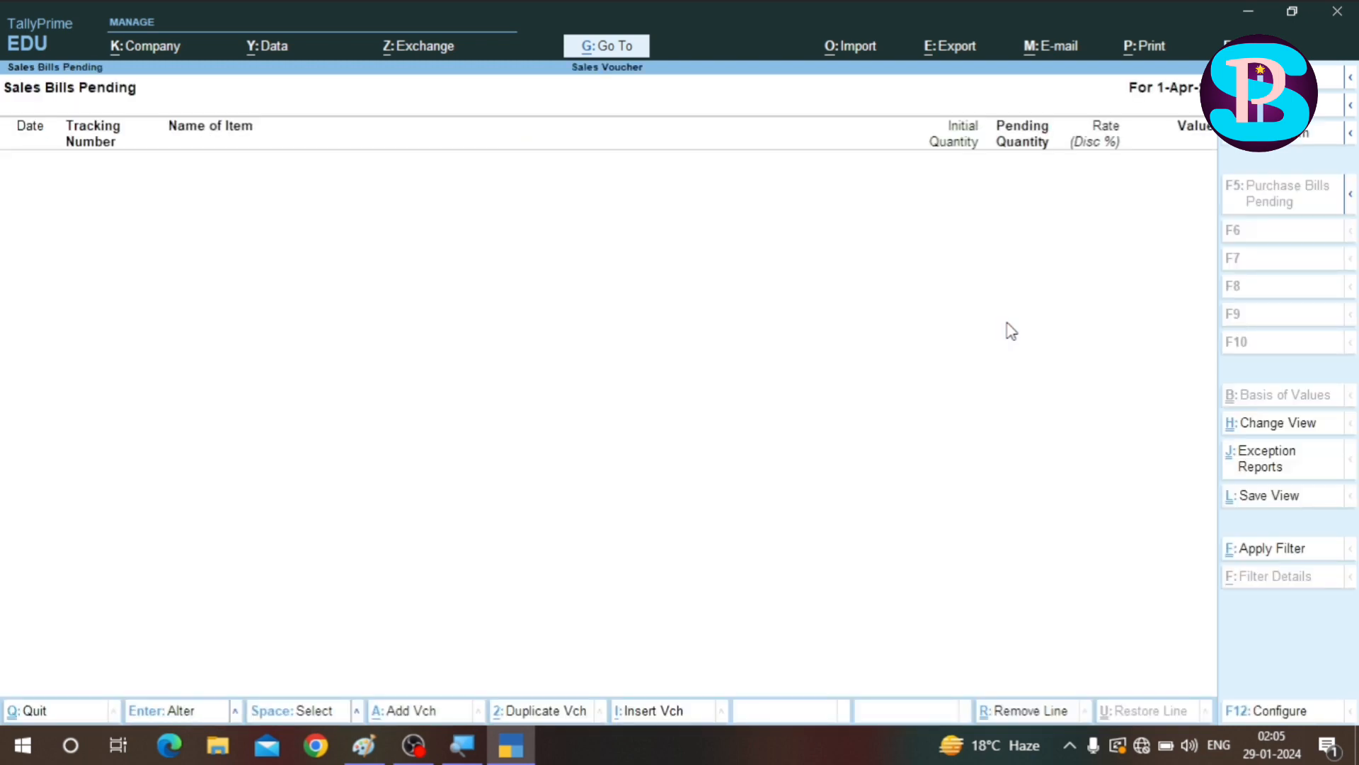
{"action": "key", "text": "Escape"}
- Review the Sales Order Outstandings for the stock item Ball Pen and return to Statements of Inventory
{"action": "key", "text": "Up"}
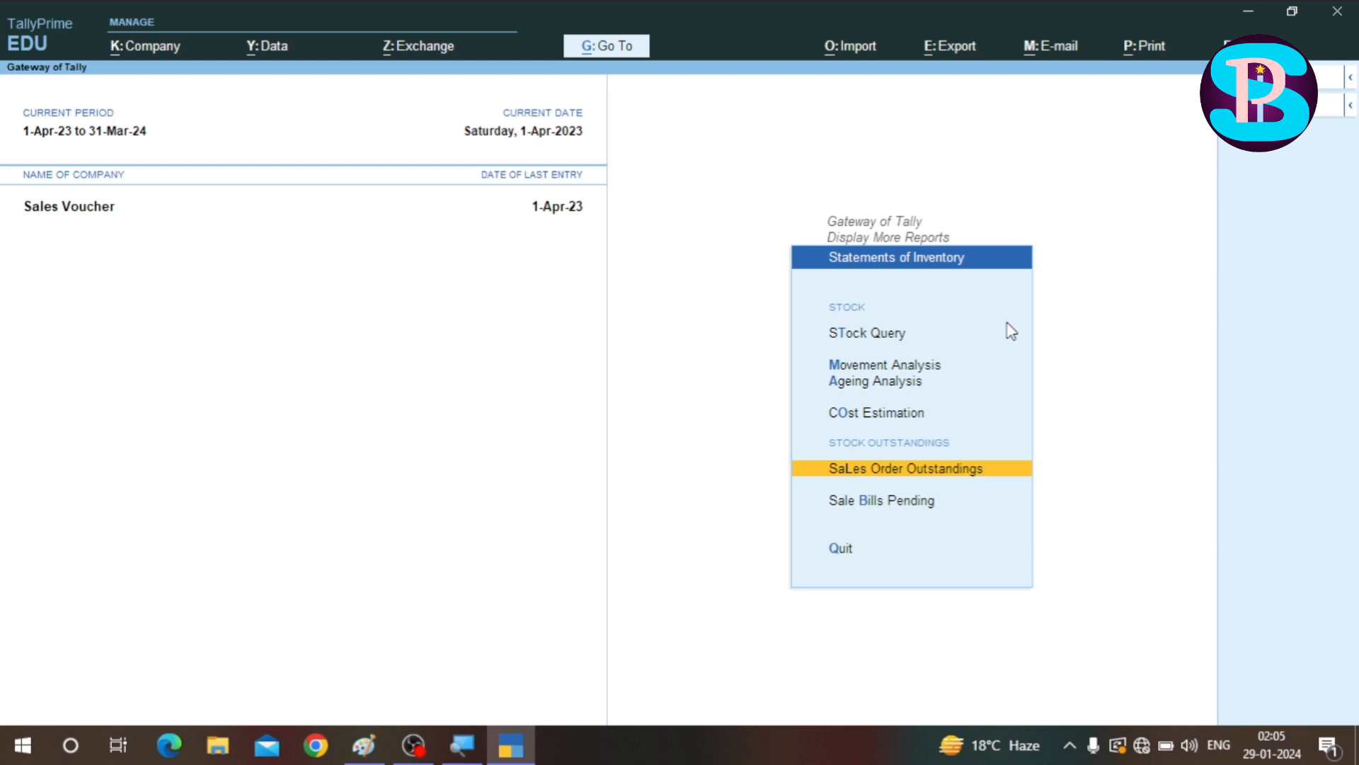
{"action": "key", "text": "Return"}
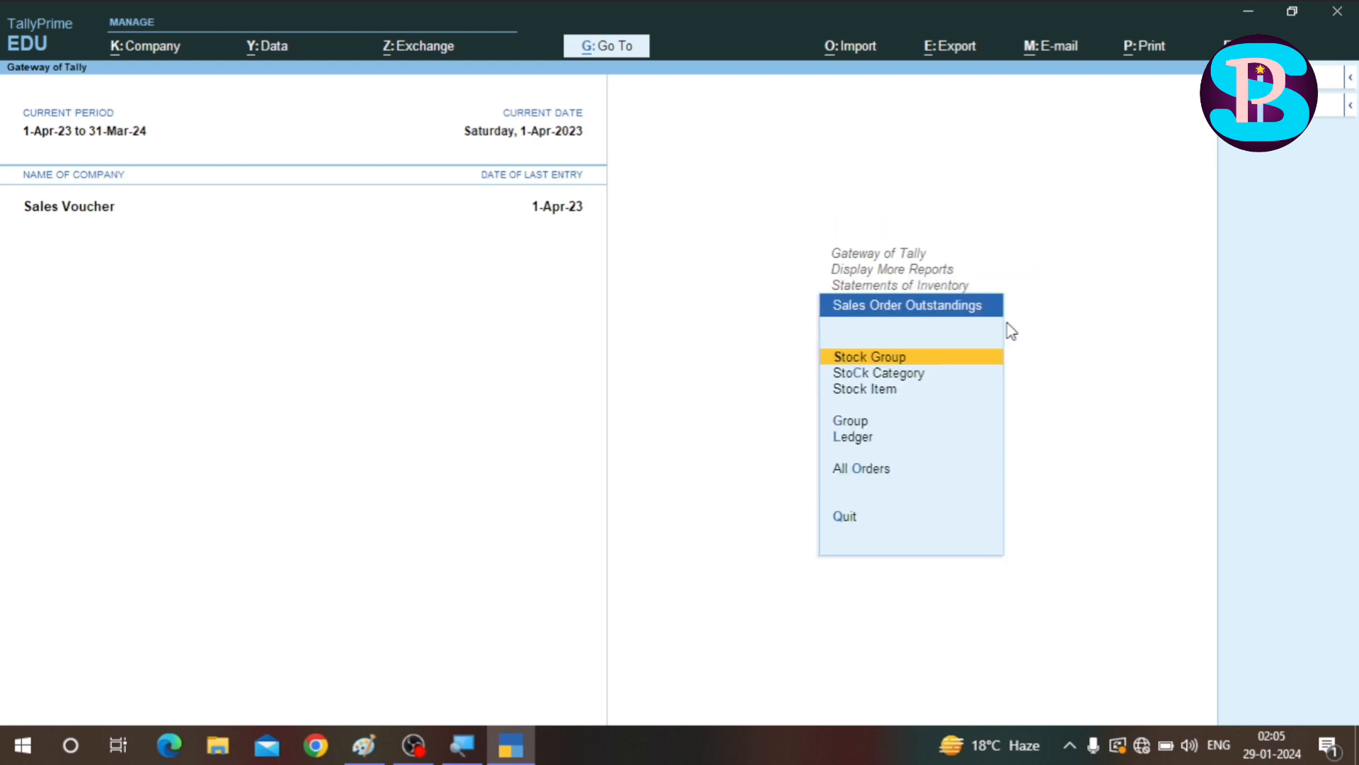
{"action": "key", "text": "Down"}
{"action": "key", "text": "Down"}
{"action": "key", "text": "Down"}
{"action": "key", "text": "Up"}
{"action": "key", "text": "Return"}
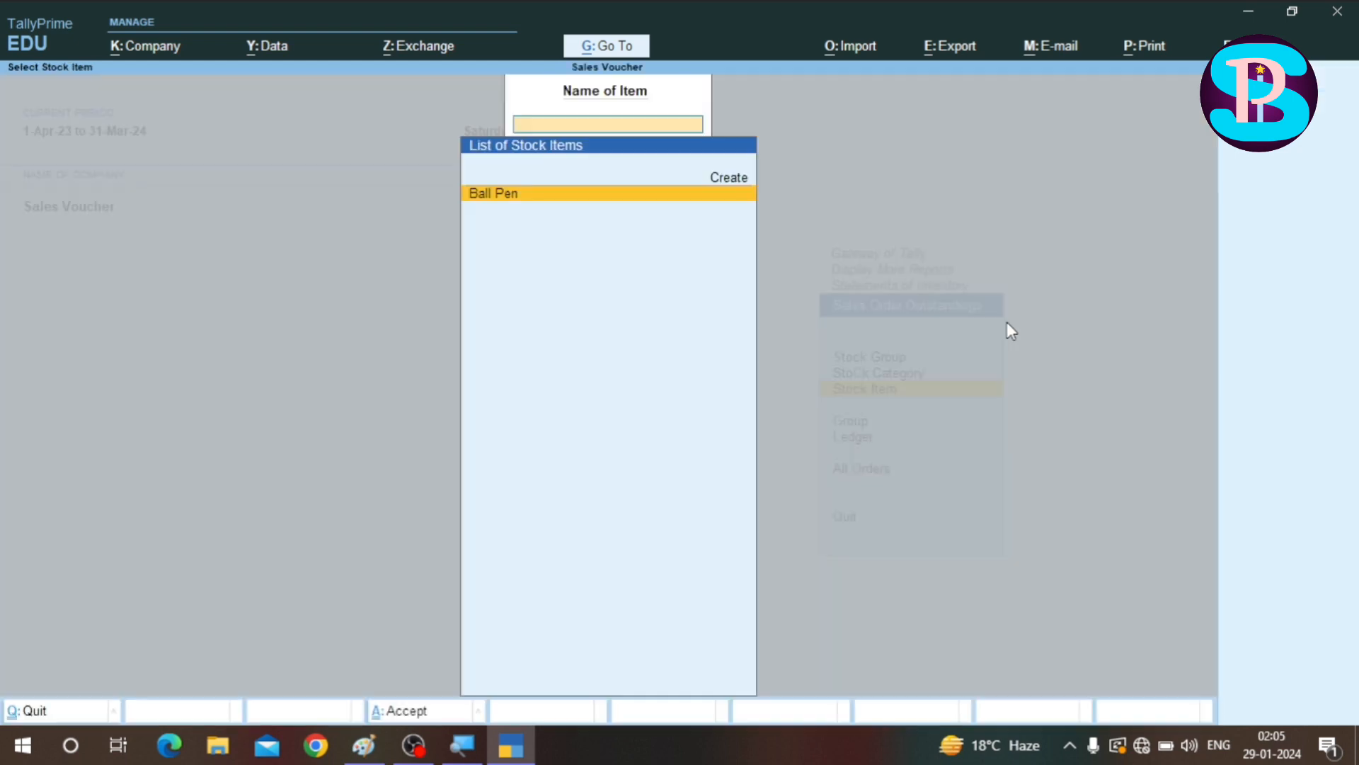
{"action": "key", "text": "Return"}
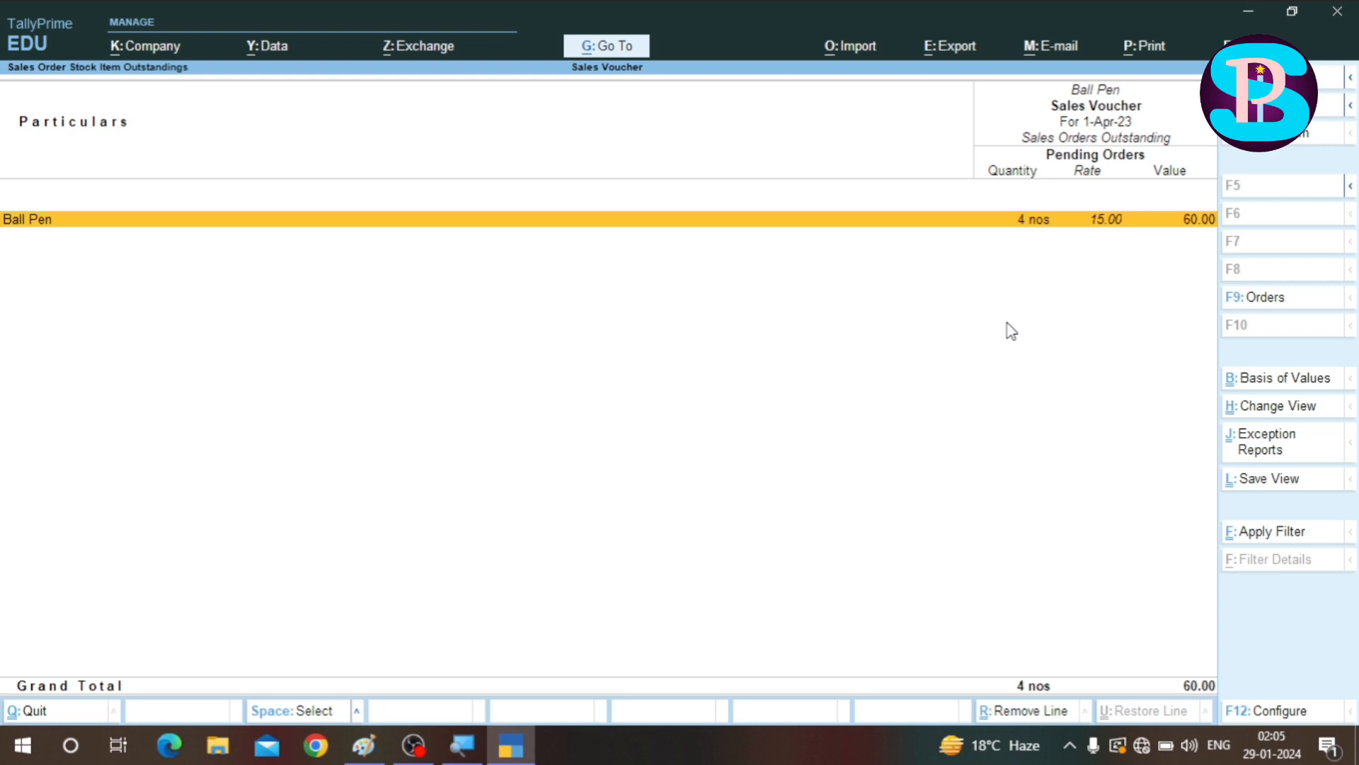
{"action": "key", "text": "Escape"}
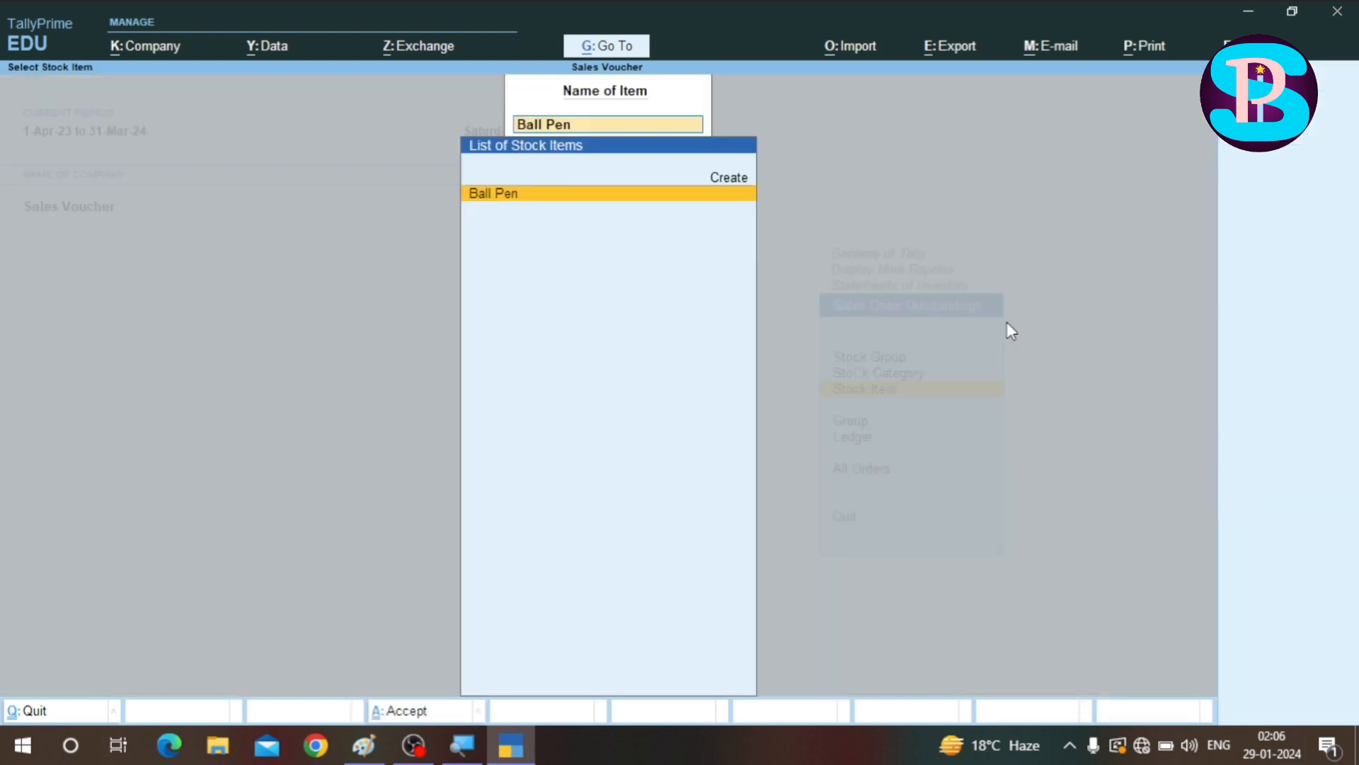
{"action": "key", "text": "Escape"}
{"action": "key", "text": "Escape"}
{"action": "key", "text": "Escape"}
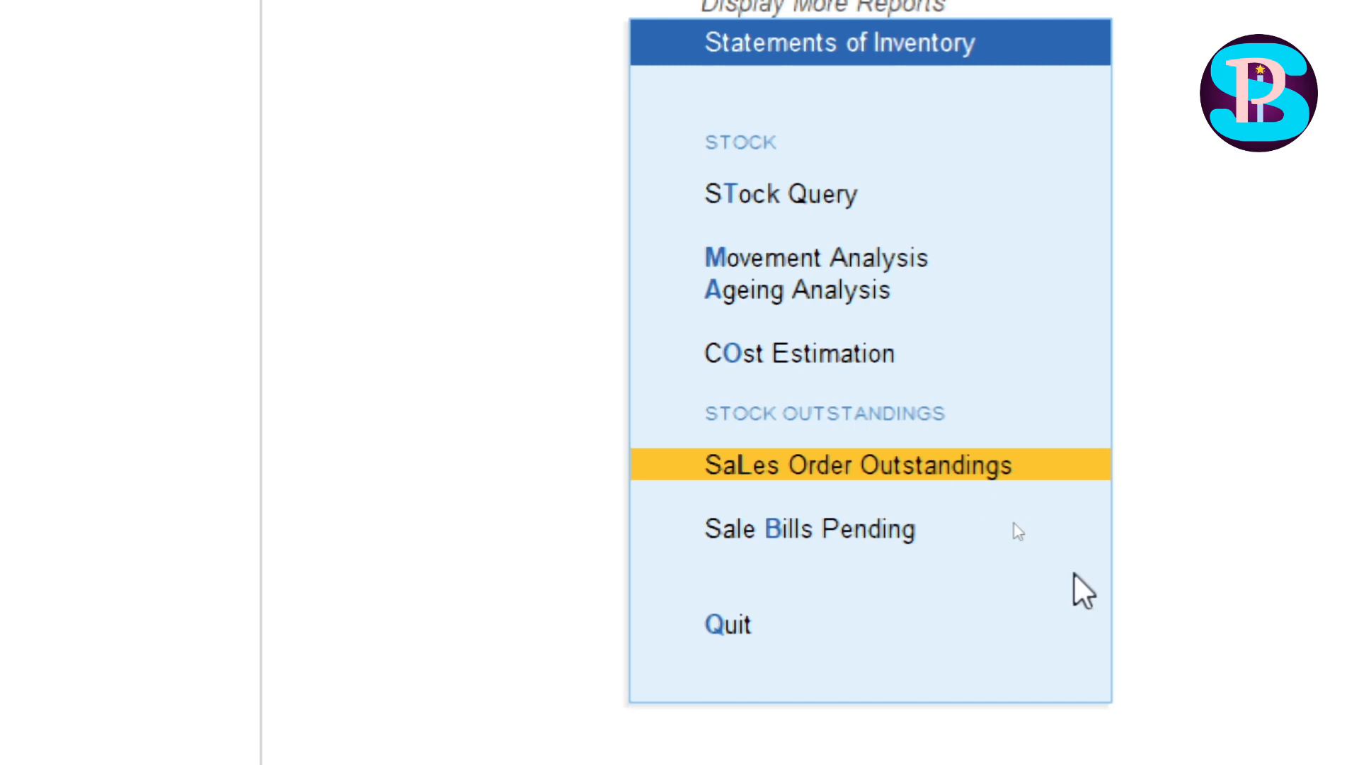
{"action": "key", "text": "Down"}
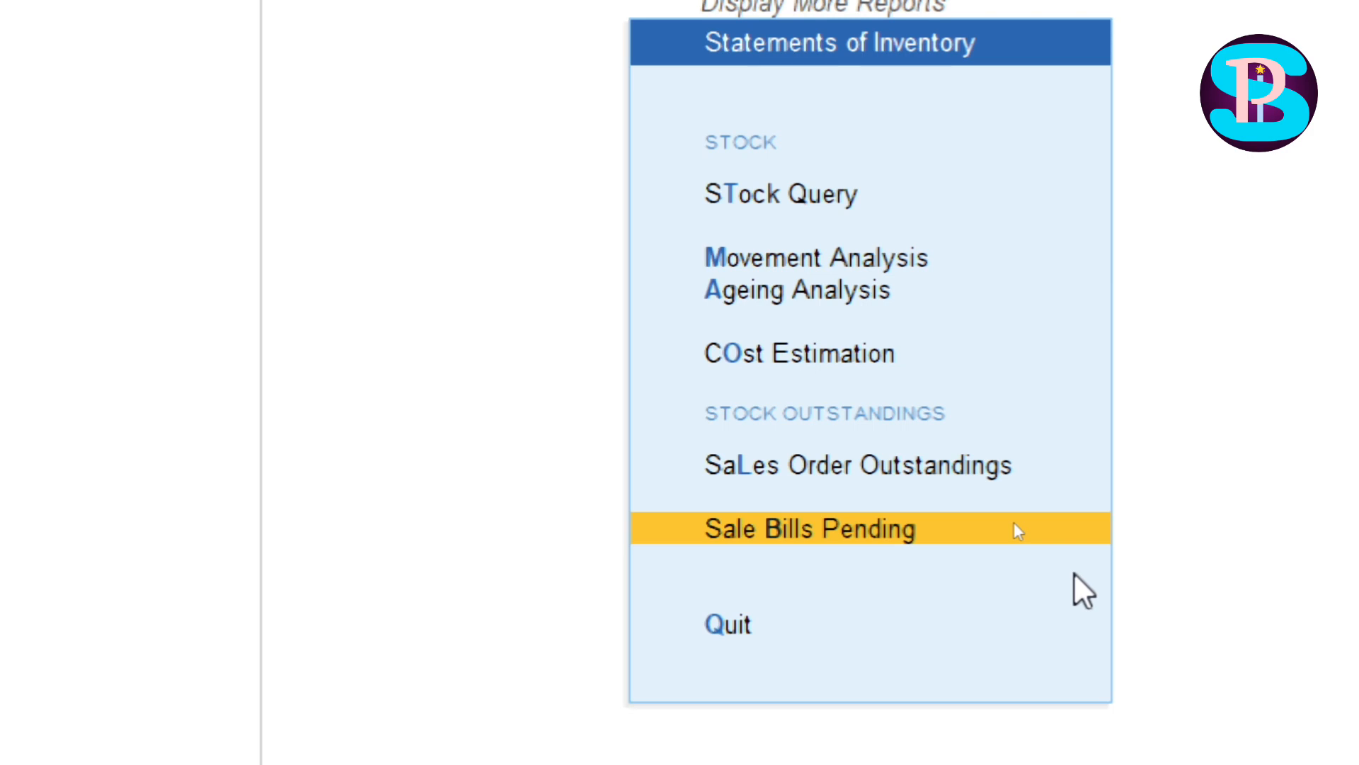
{"action": "key", "text": "Up"}
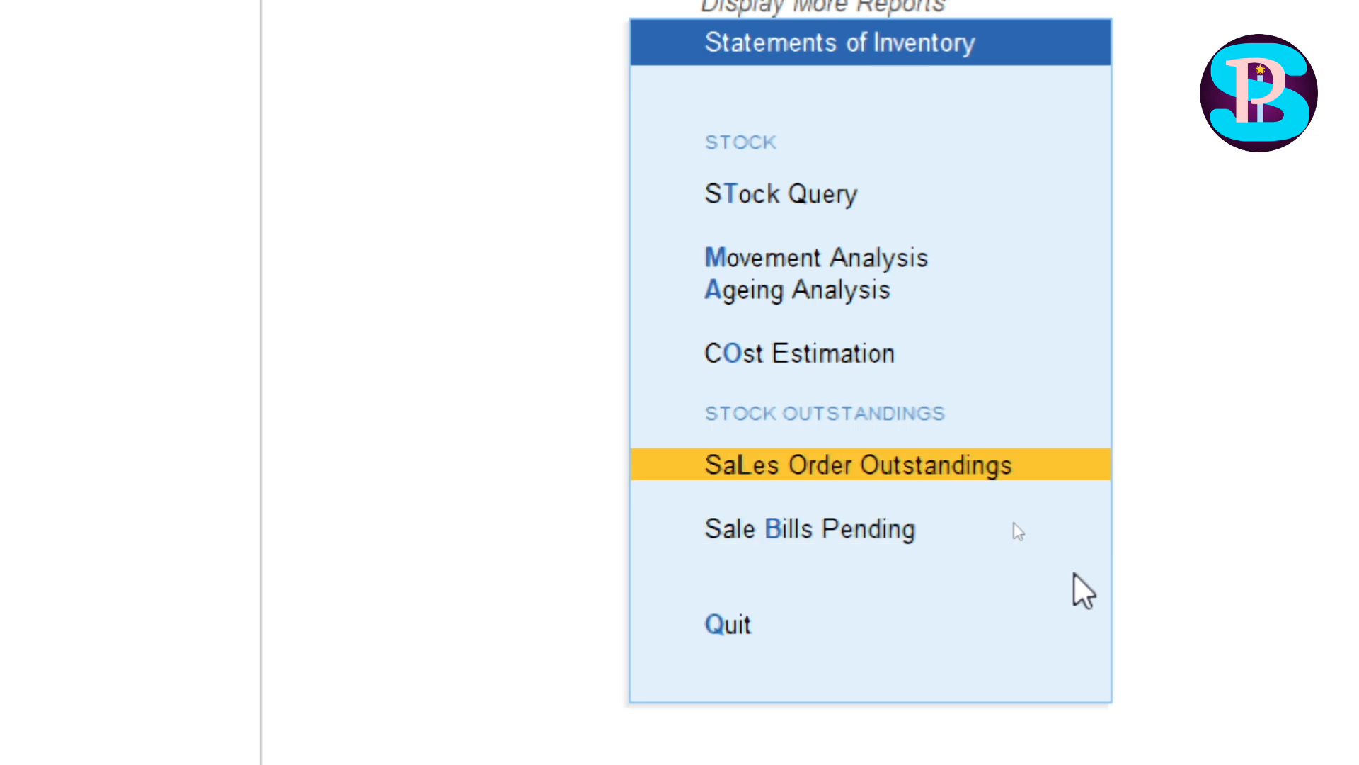
{"action": "key", "text": "Down"}
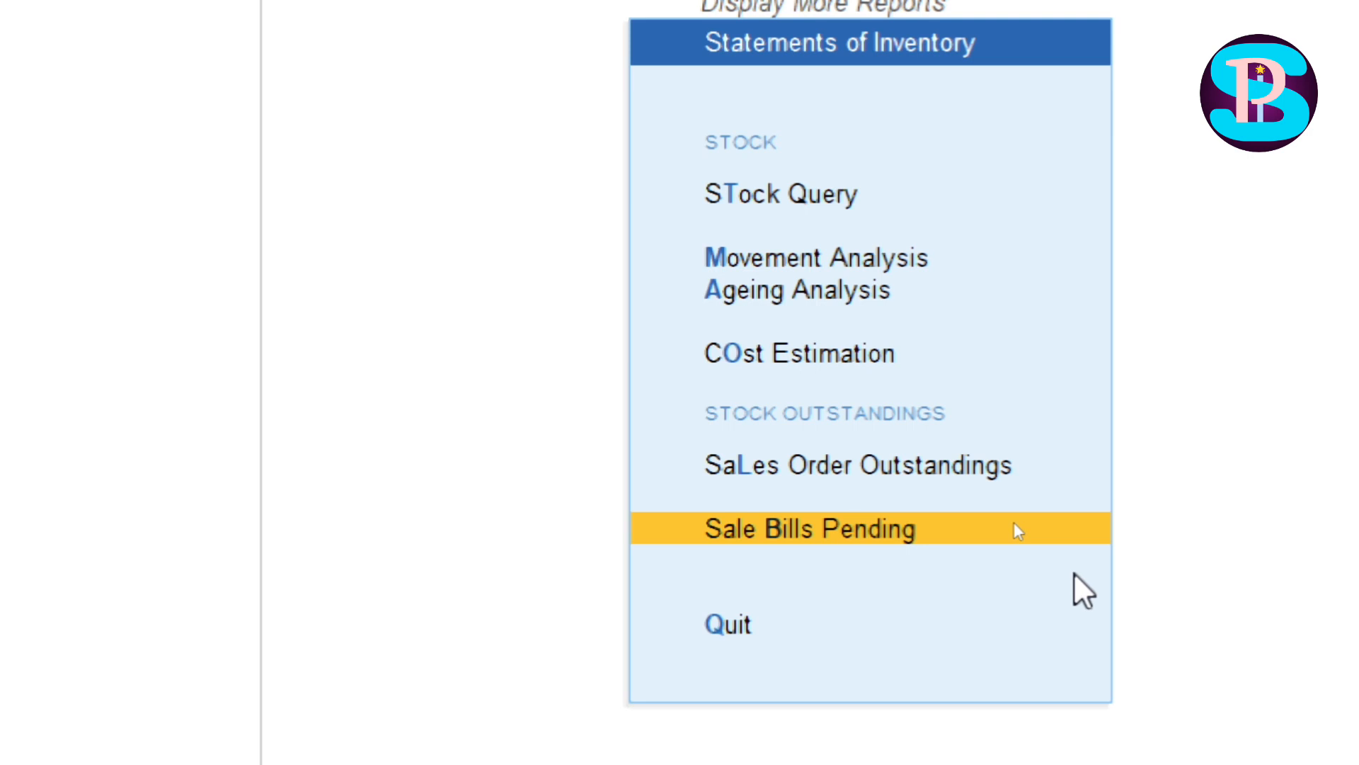
{"action": "key", "text": "Up"}
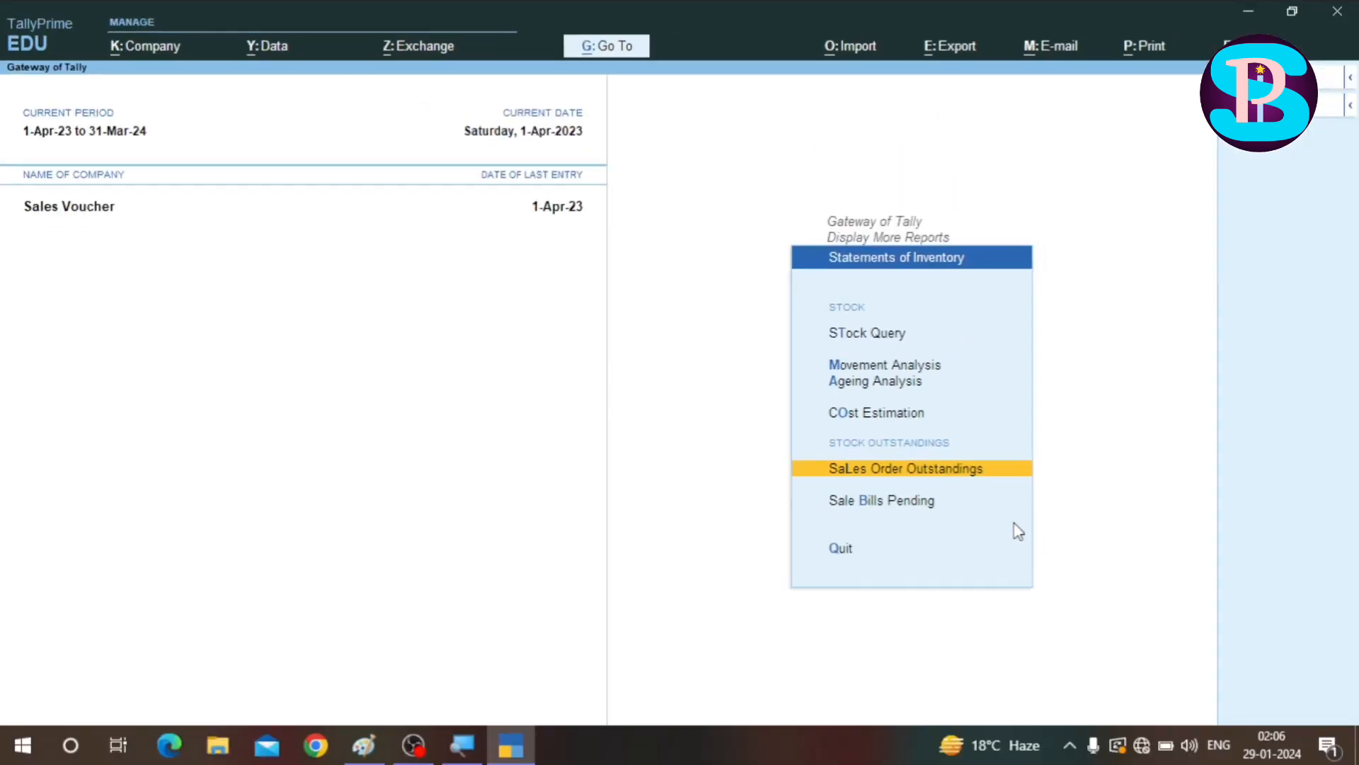
- Check the remaining closing stock in the Stock Summary report and return to the Gateway of Tally
{"action": "key", "text": "Escape"}
{"action": "key", "text": "Escape"}
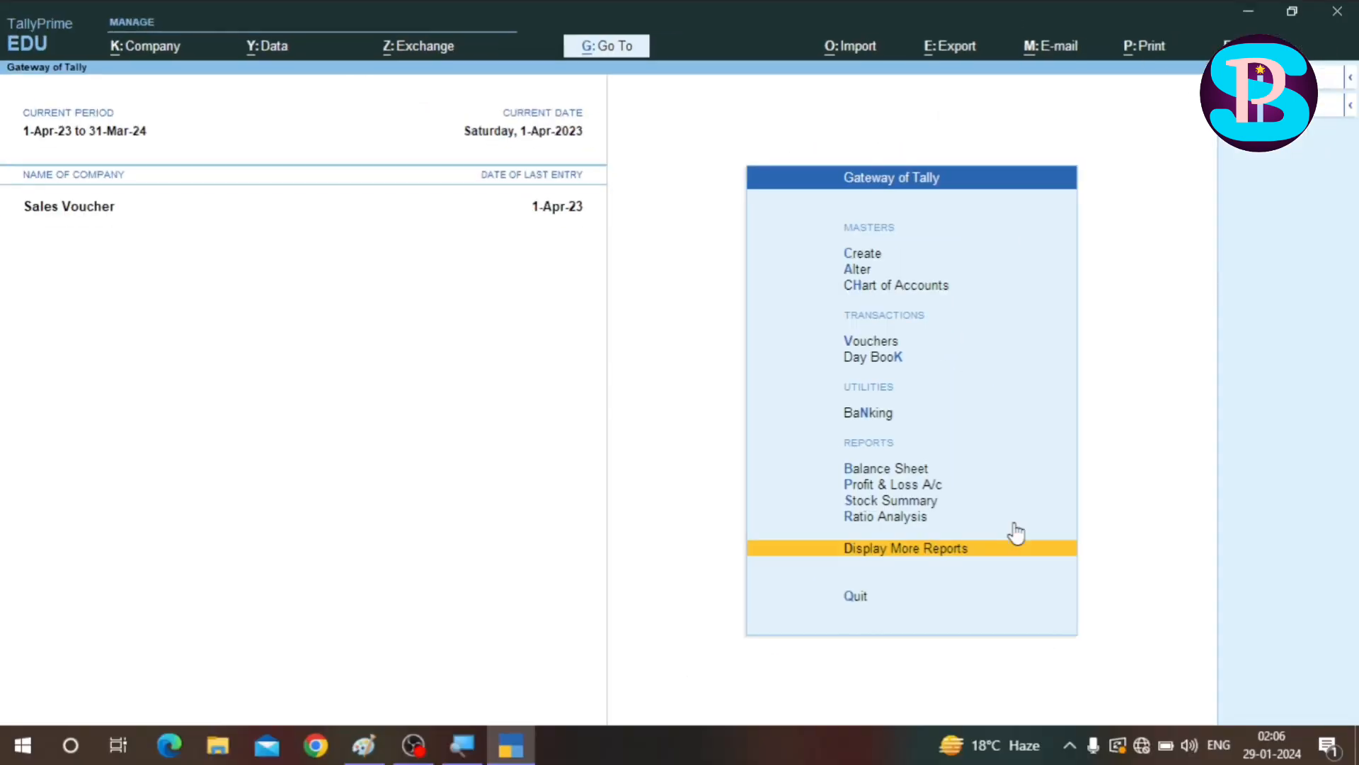
{"action": "key", "text": "Up"}
{"action": "key", "text": "Up"}
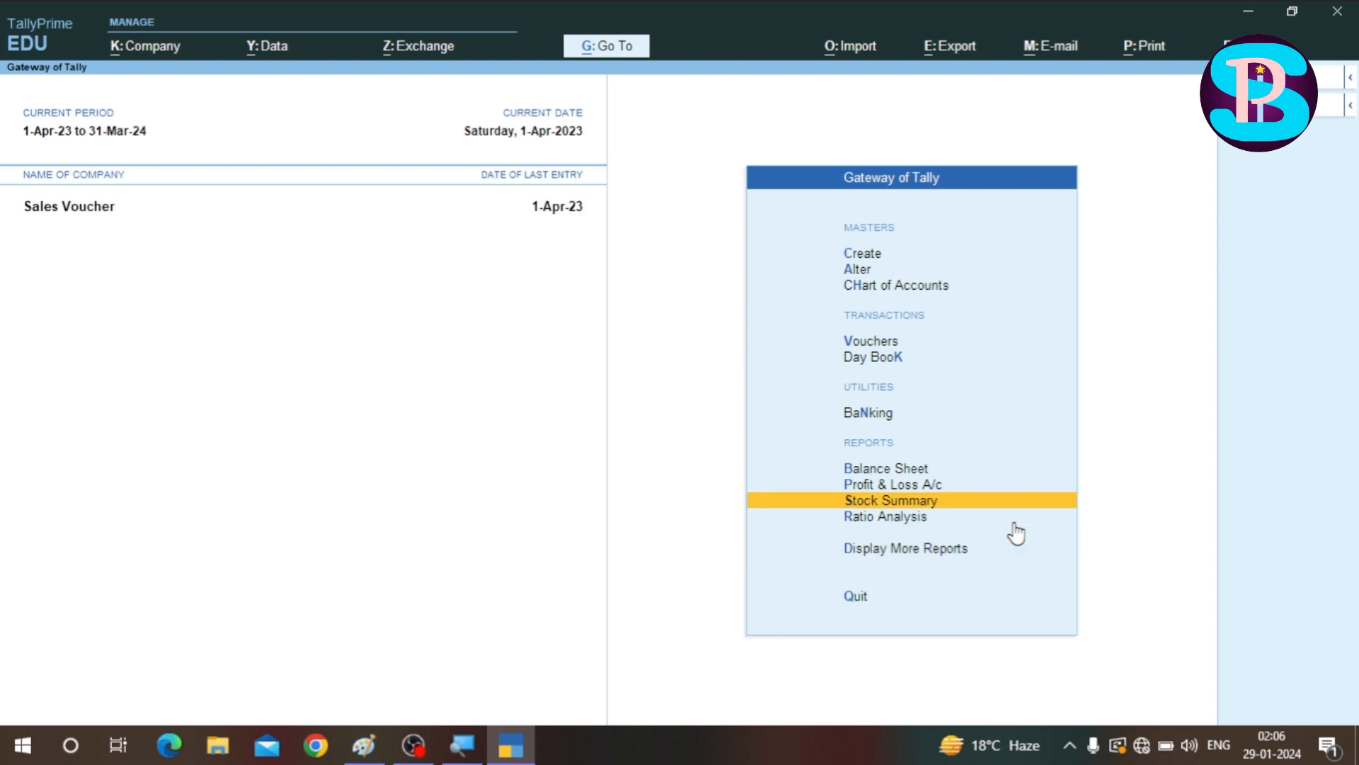
{"action": "key", "text": "Return"}
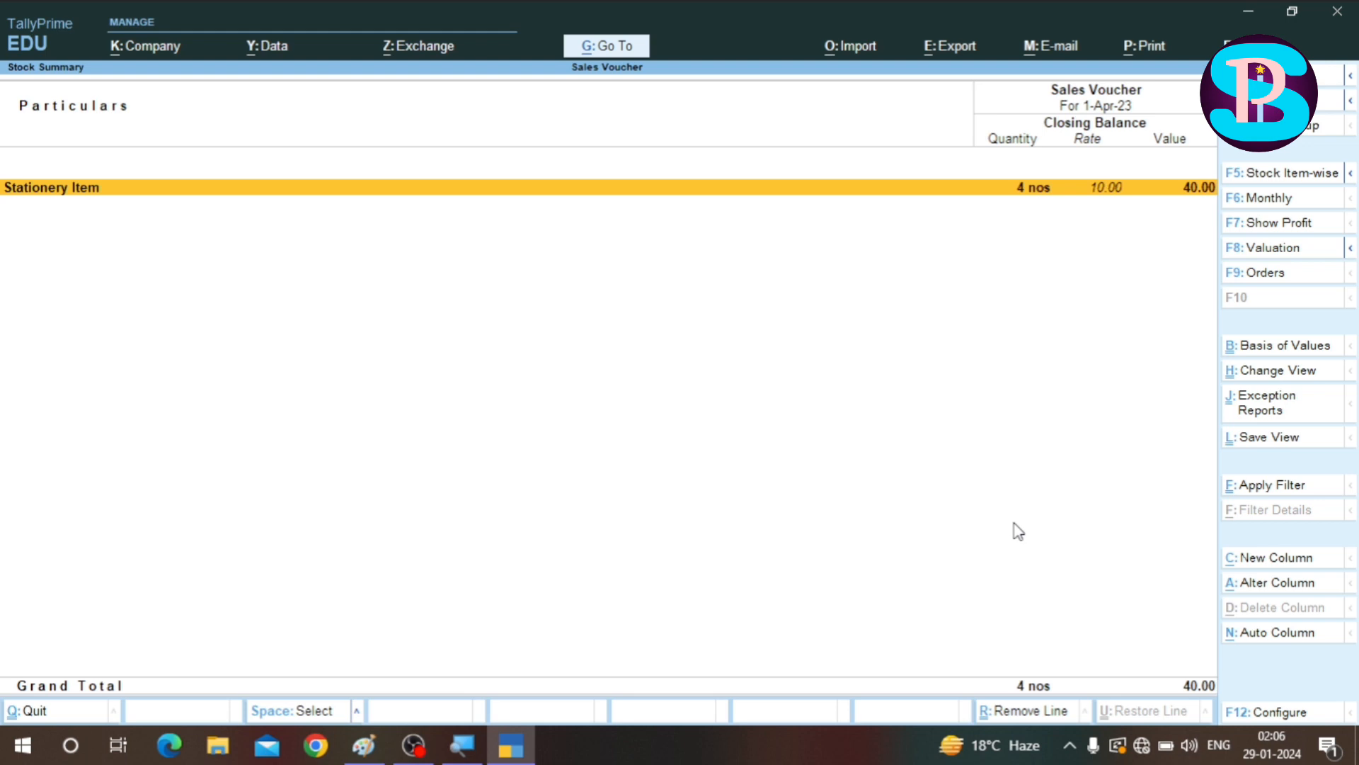
{"action": "key", "text": "Escape"}
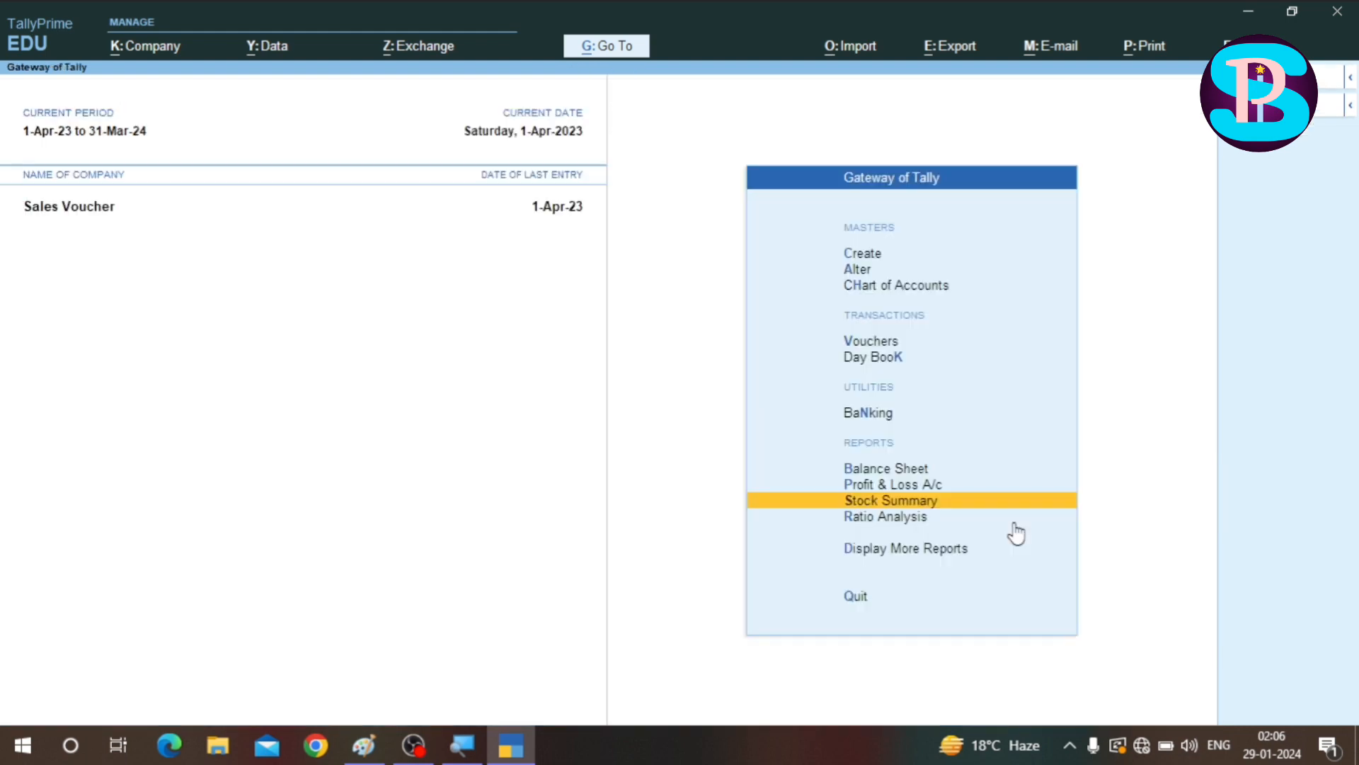
- Start another Sales voucher for Mohan Enterprise with the delivery note set to Not Applicable, accepting the dispatch and party details
{"action": "key", "text": "v"}
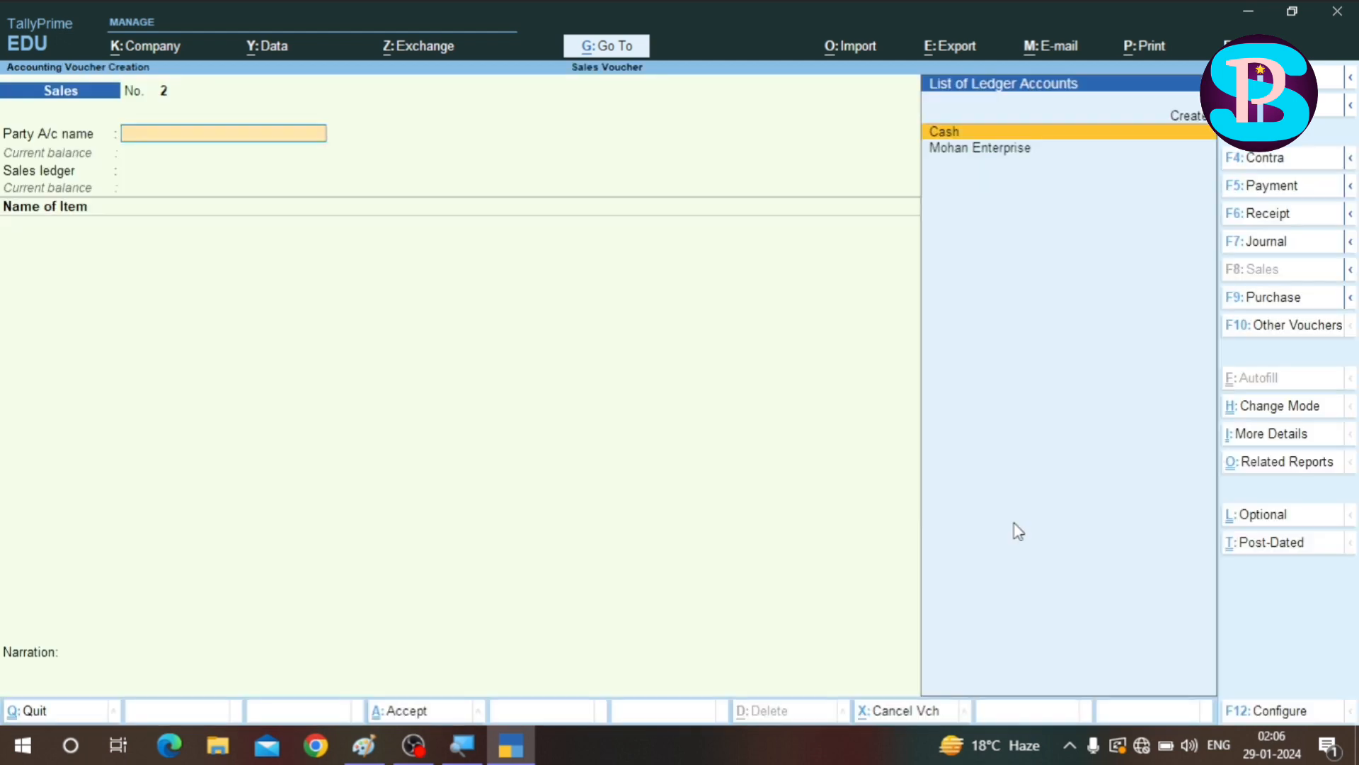
{"action": "key", "text": "Down"}
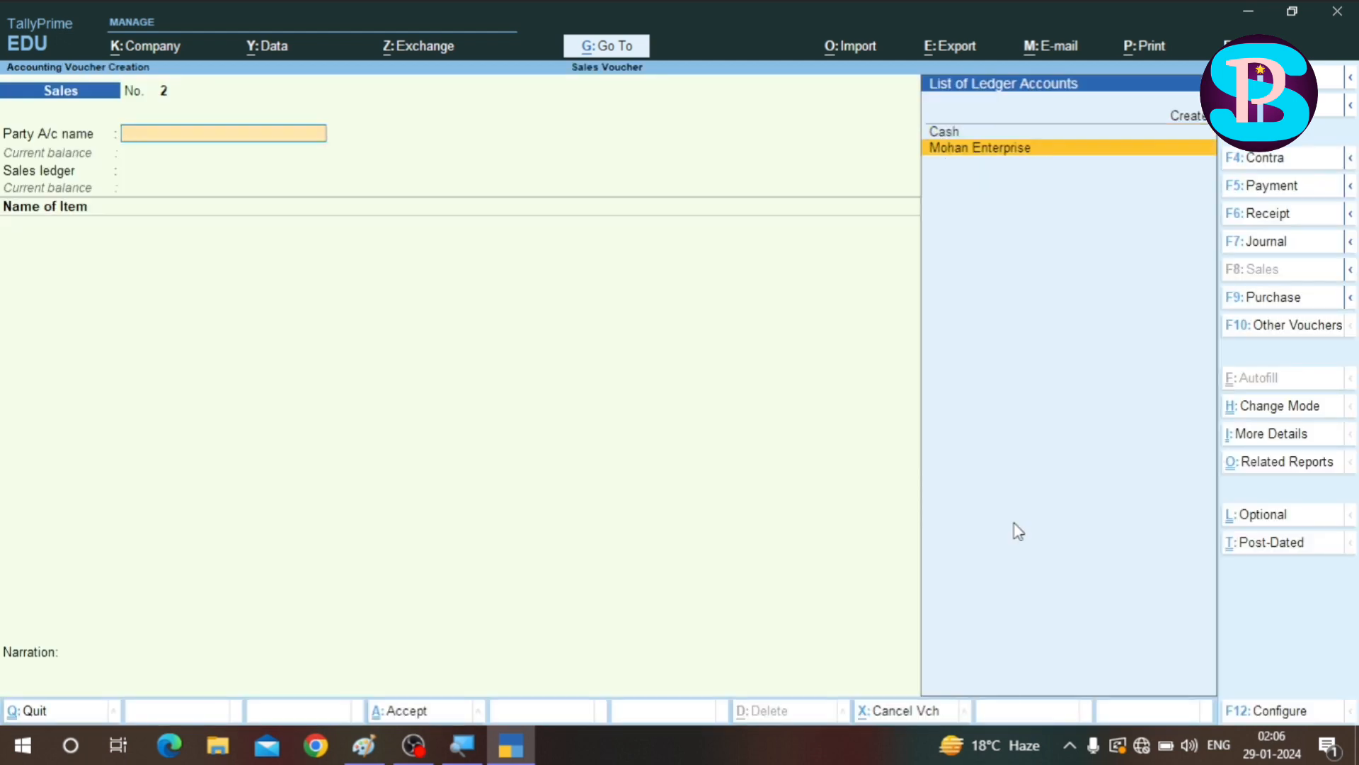
{"action": "key", "text": "Return"}
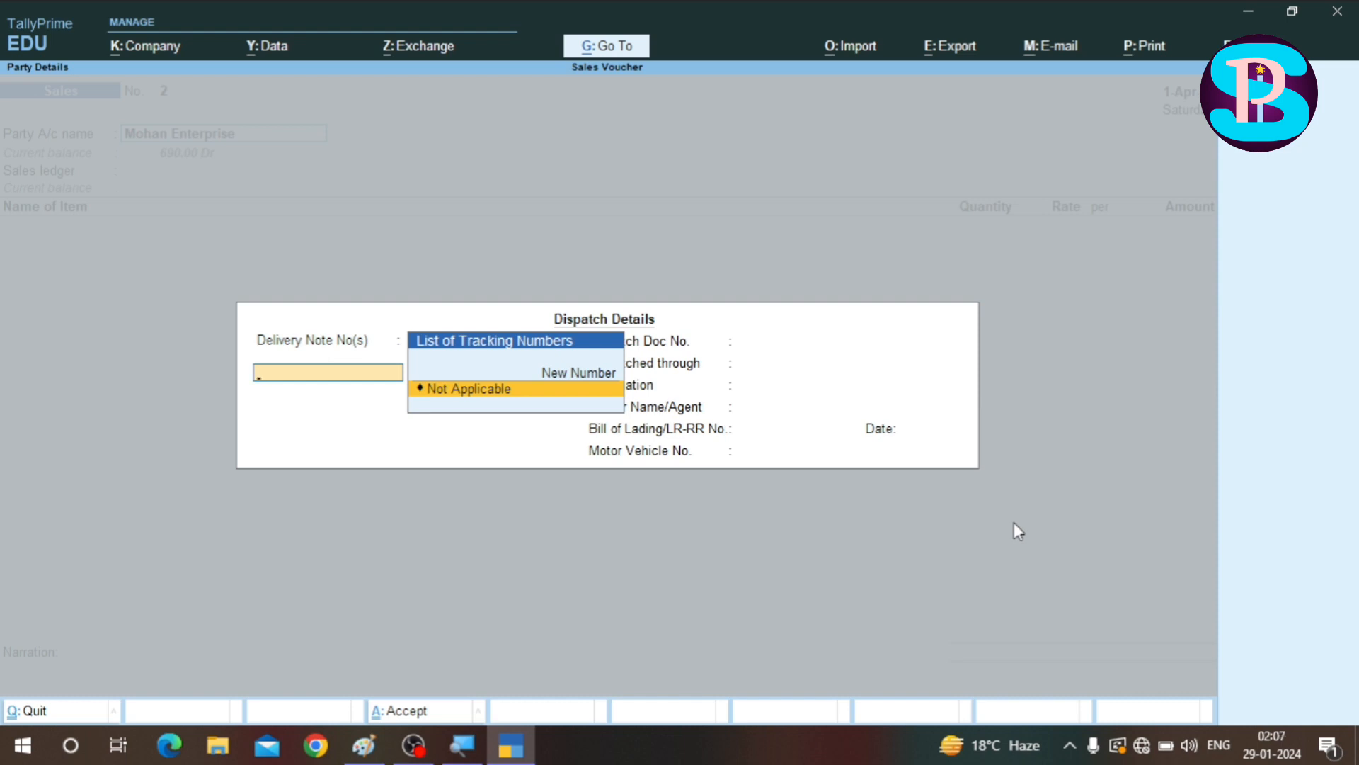
{"action": "key", "text": "Return"}
{"action": "key", "text": "Return"}
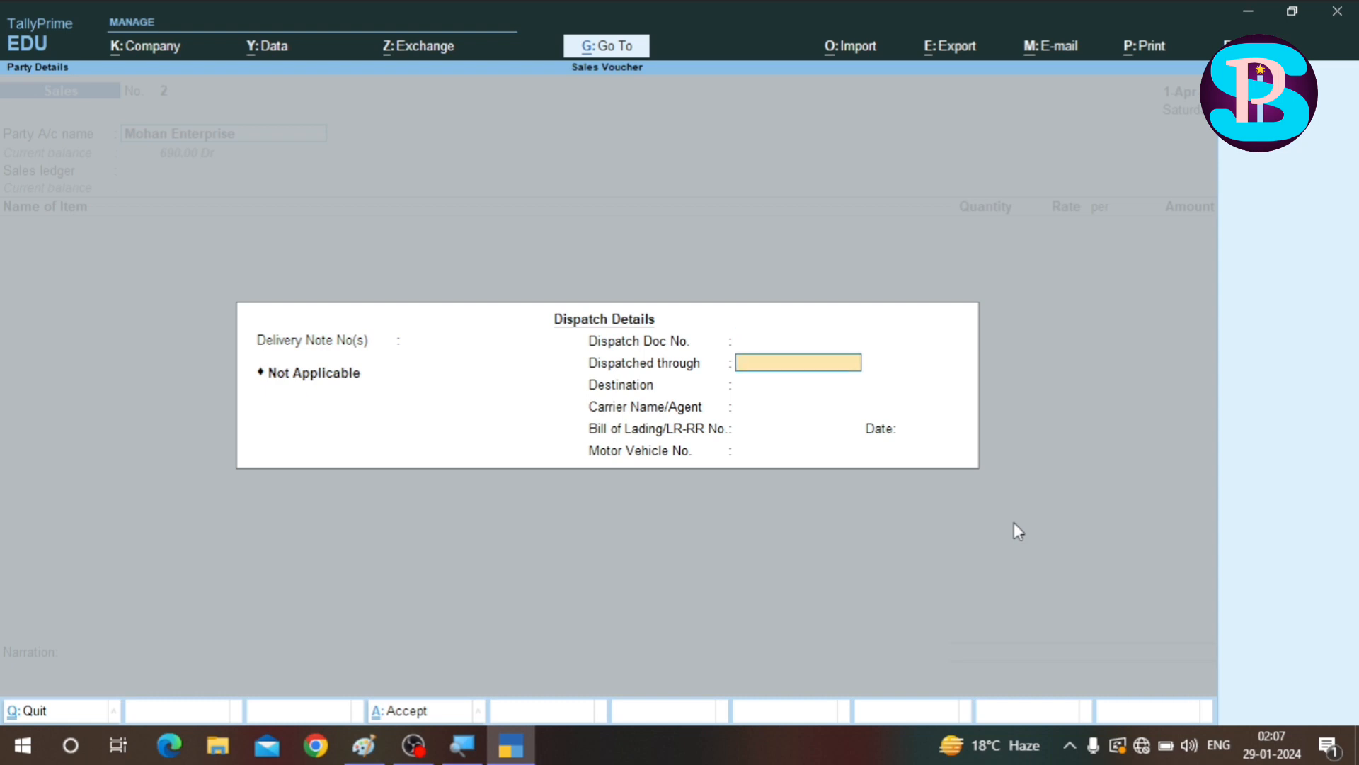
{"action": "key", "text": "ctrl+a"}
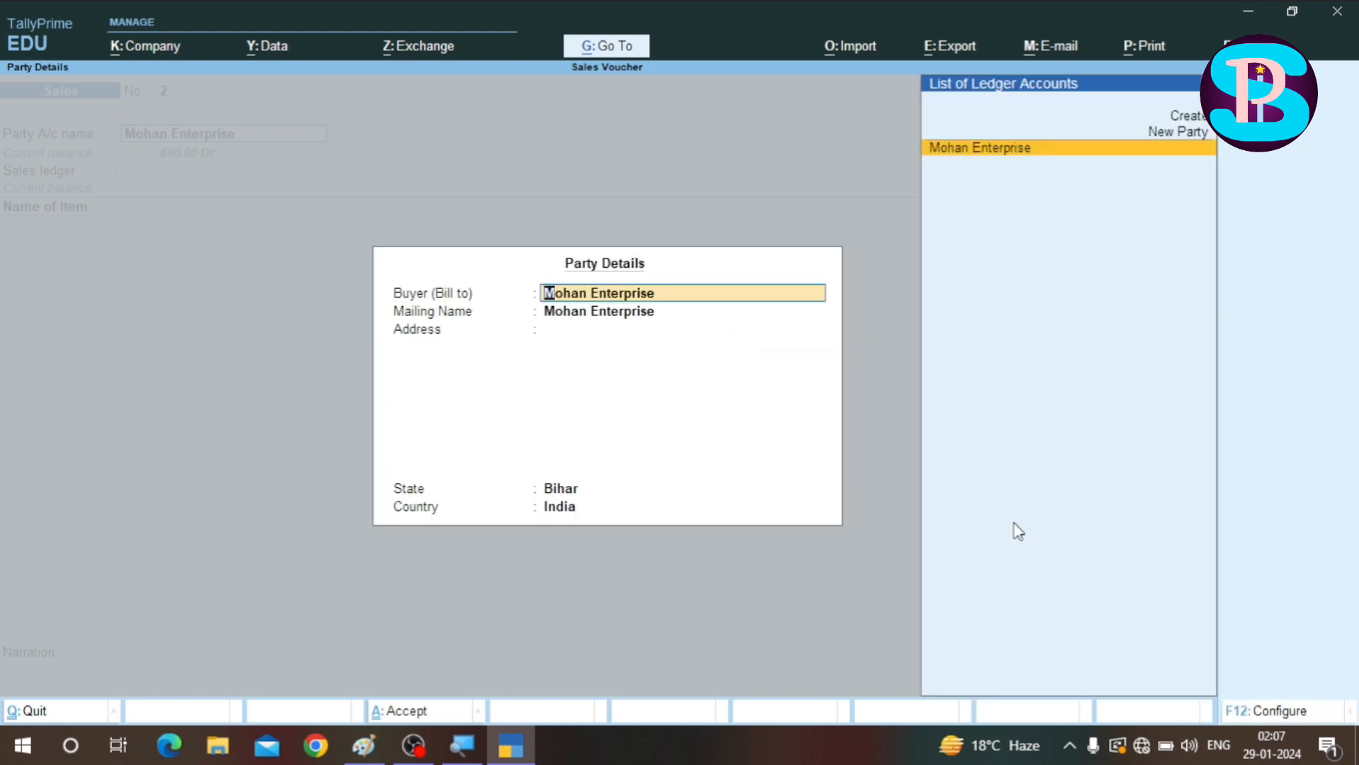
{"action": "key", "text": "ctrl+a"}
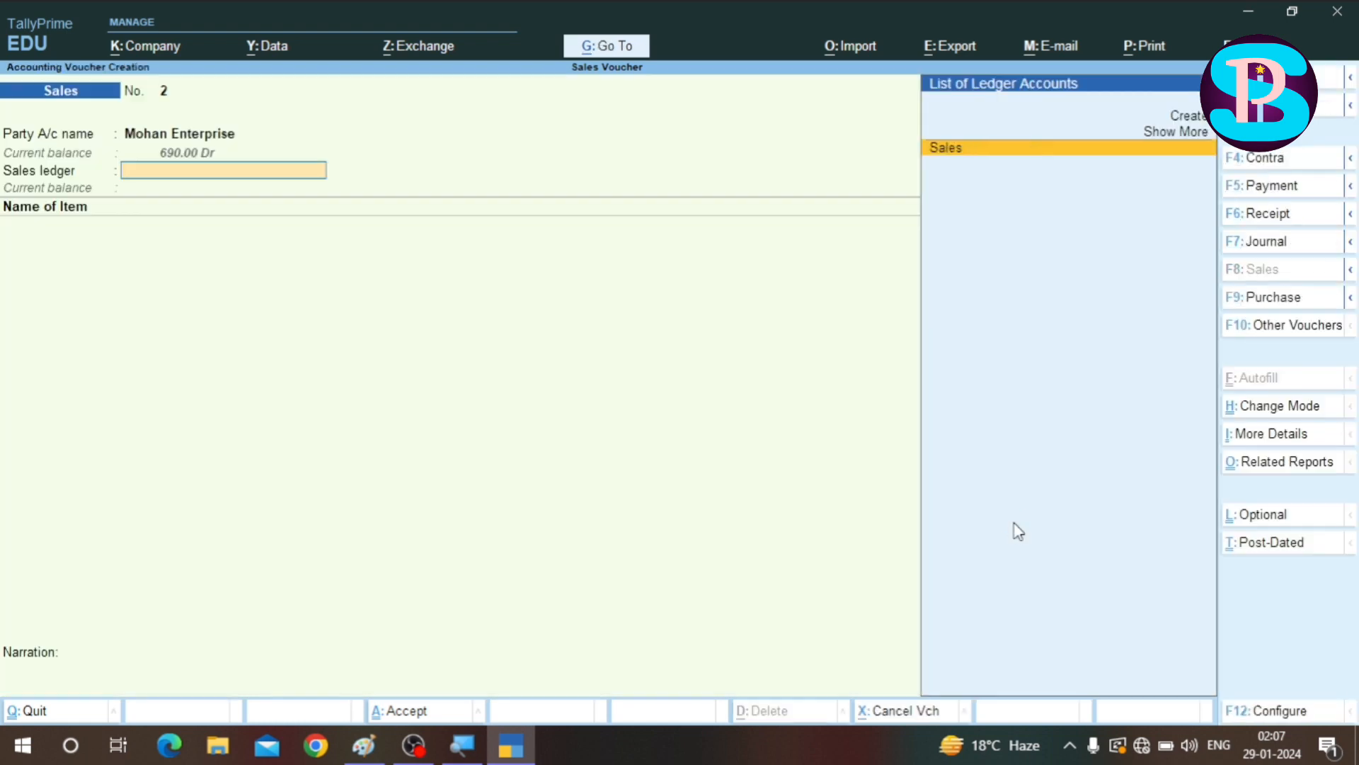
- Select the Sales ledger and allocate 4 nos of Ball Pen at 15.00 from godown Noida against the pending order due 1-Apr-23, without tracking
{"action": "key", "text": "Return"}
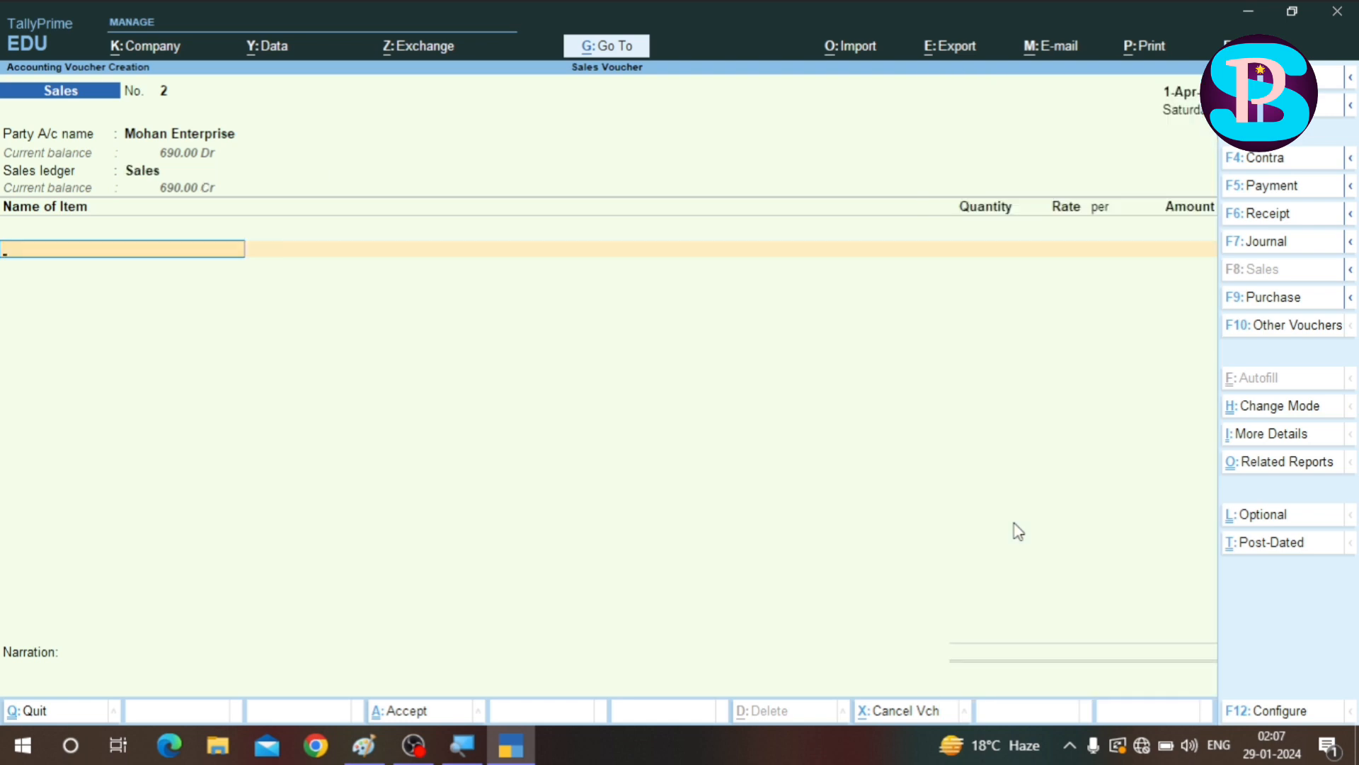
{"action": "type", "text": "B"}
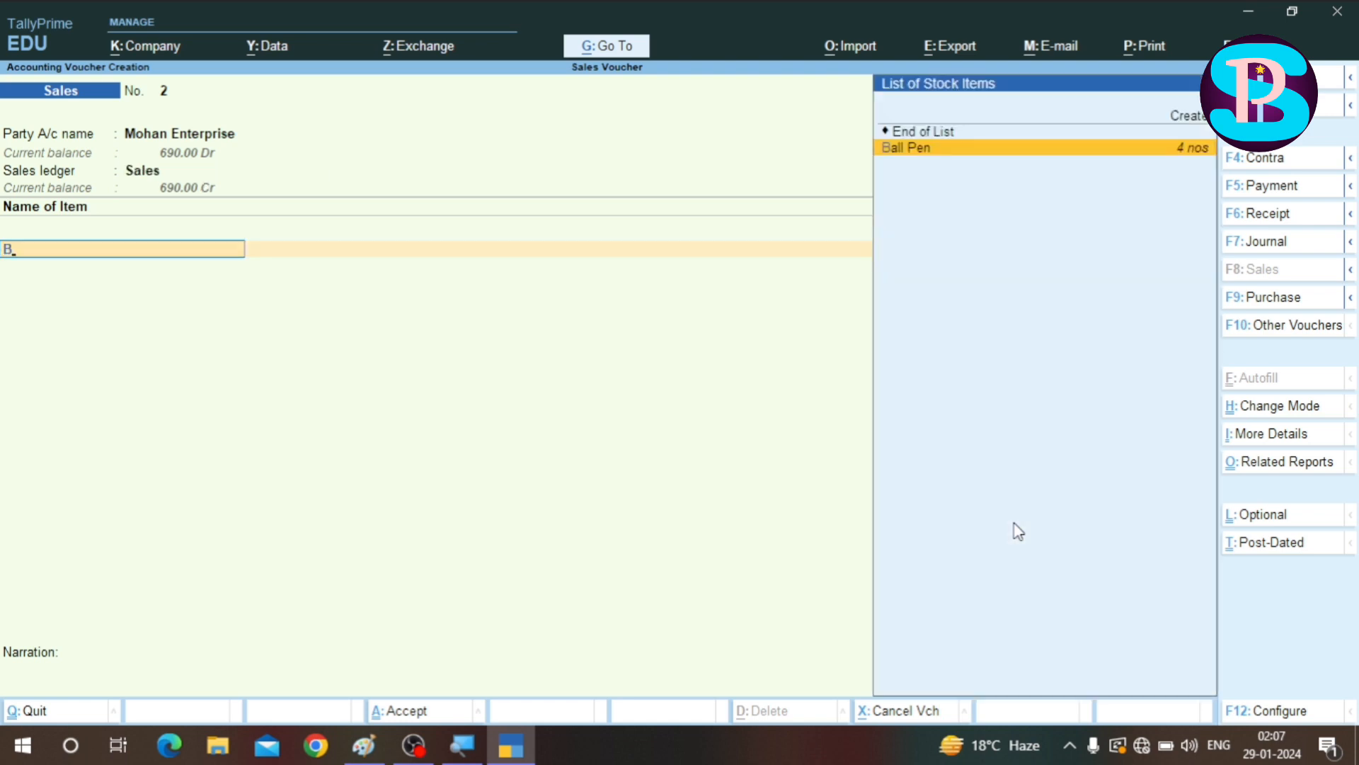
{"action": "key", "text": "Return"}
{"action": "key", "text": "Return"}
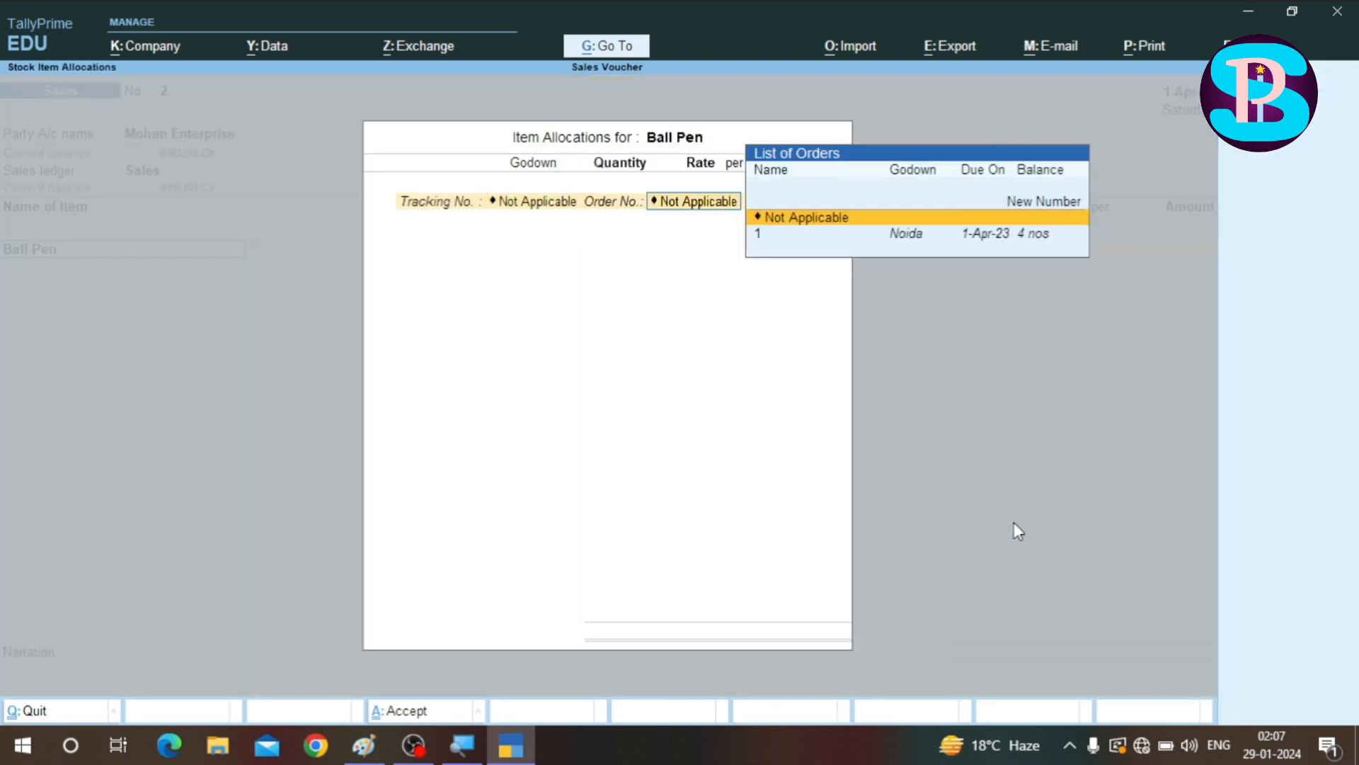
{"action": "key", "text": "Down"}
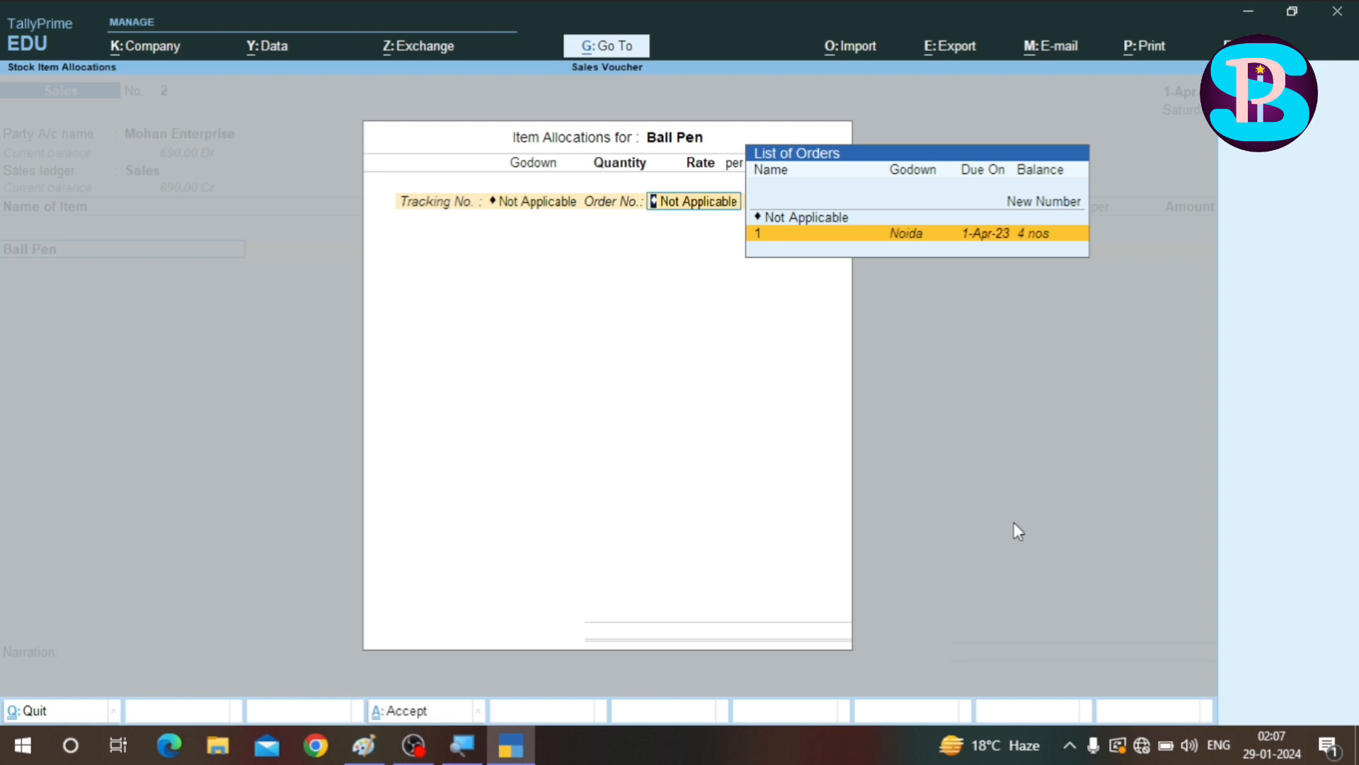
{"action": "key", "text": "Return"}
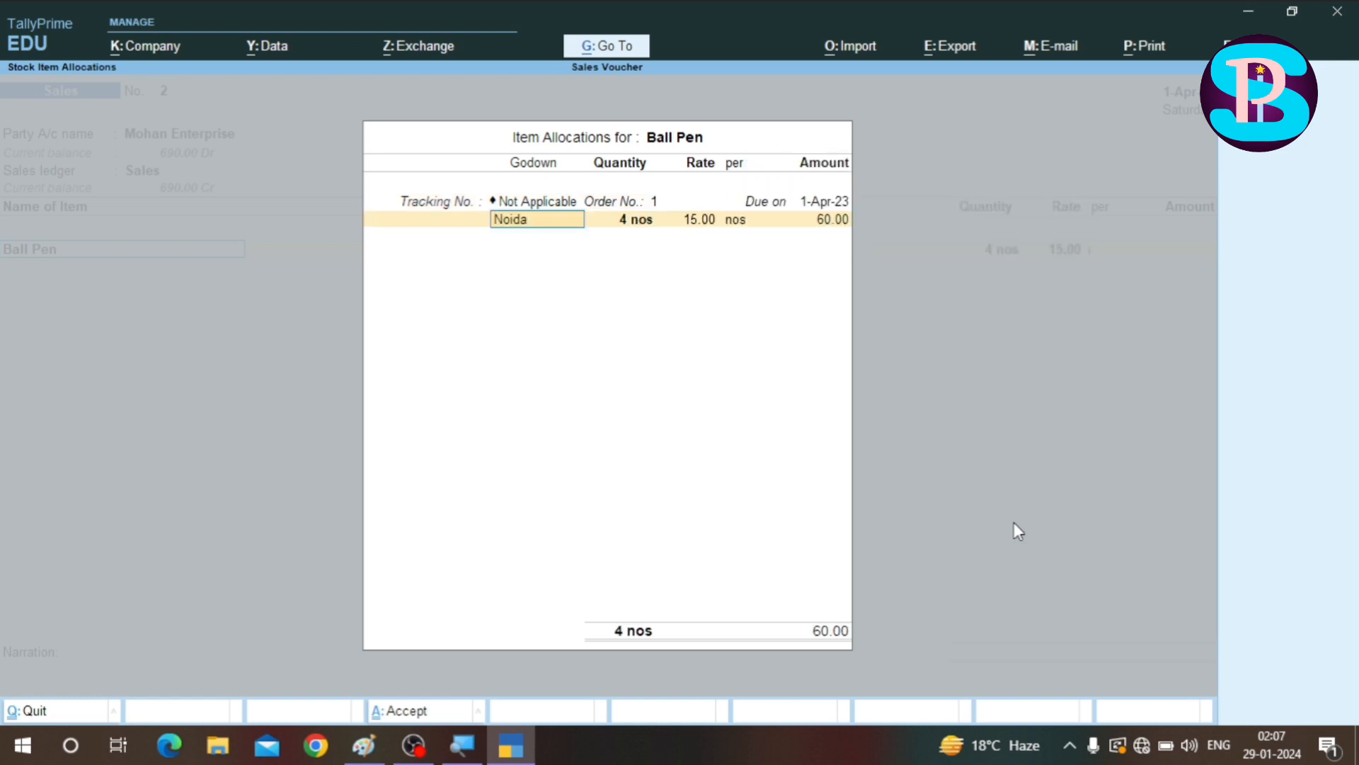
{"action": "key", "text": "Return"}
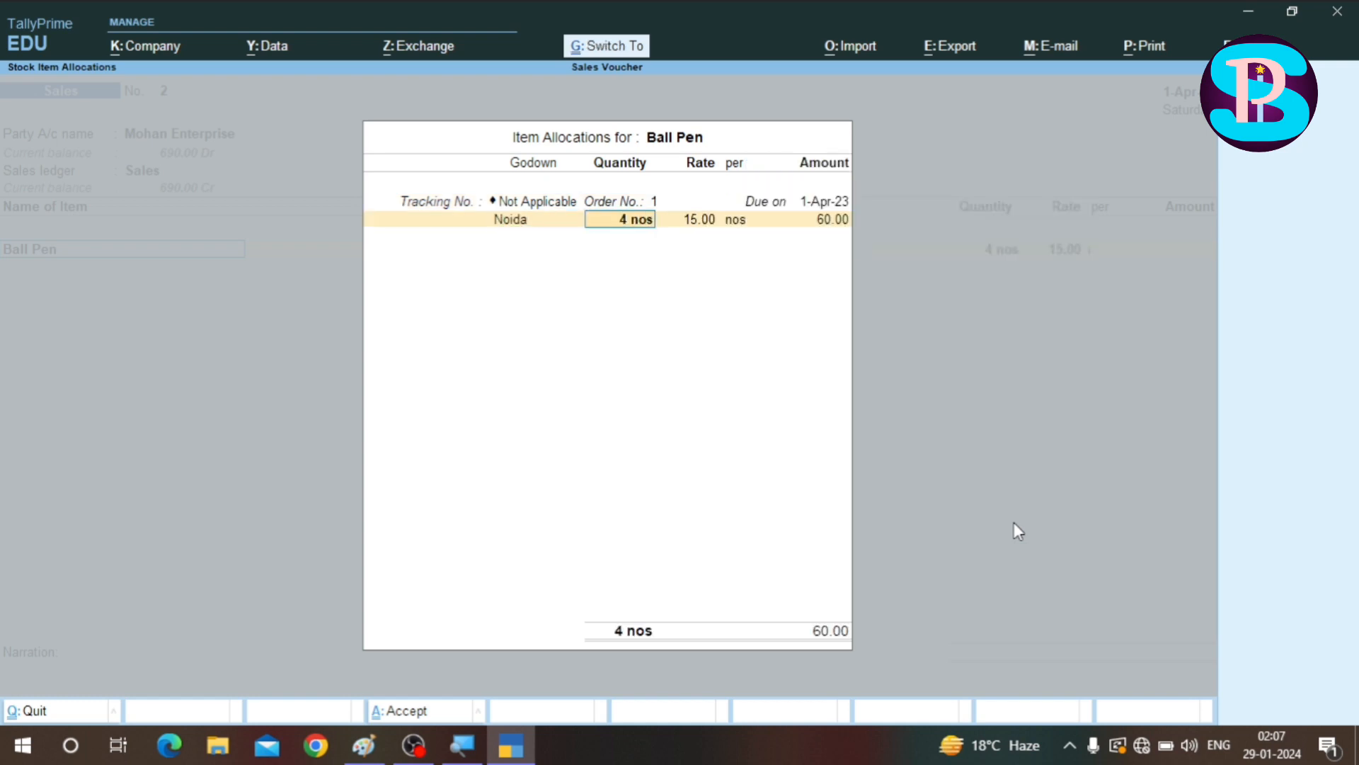
{"action": "key", "text": "ctrl+a"}
{"action": "key", "text": "ctrl"}
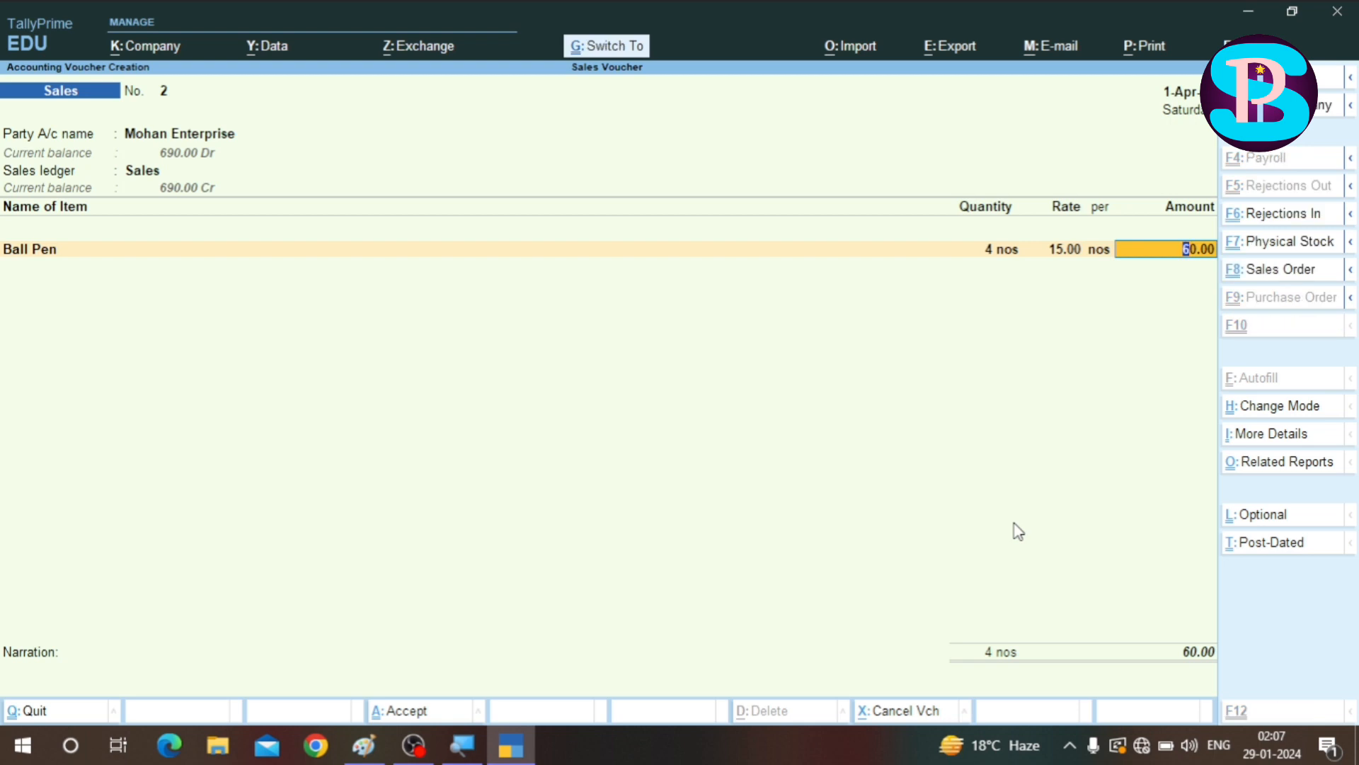
- Save the second Sales voucher for Ball Pen and go back to the Gateway of Tally
{"action": "key", "text": "ctrl+a"}
{"action": "key", "text": "Escape"}
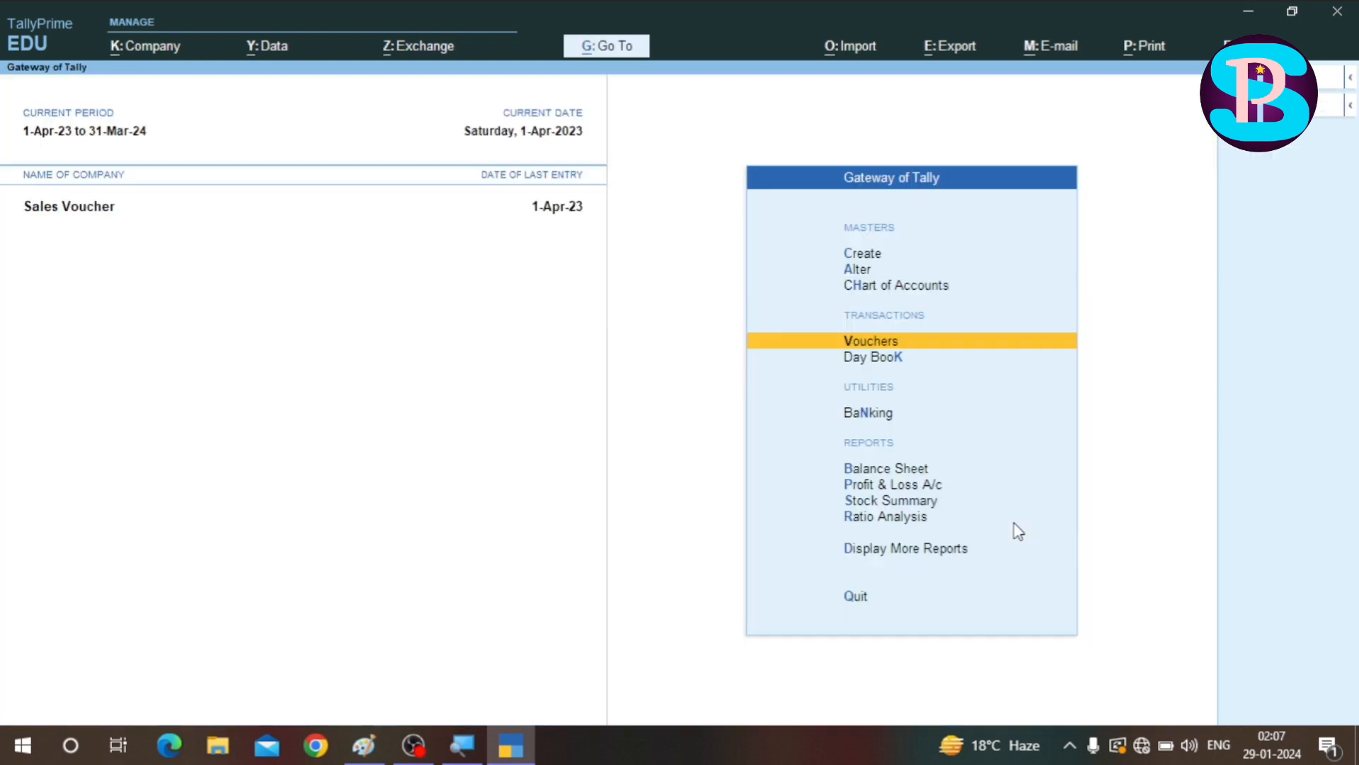
{"action": "key", "text": "Escape"}
{"action": "key", "text": "Escape"}
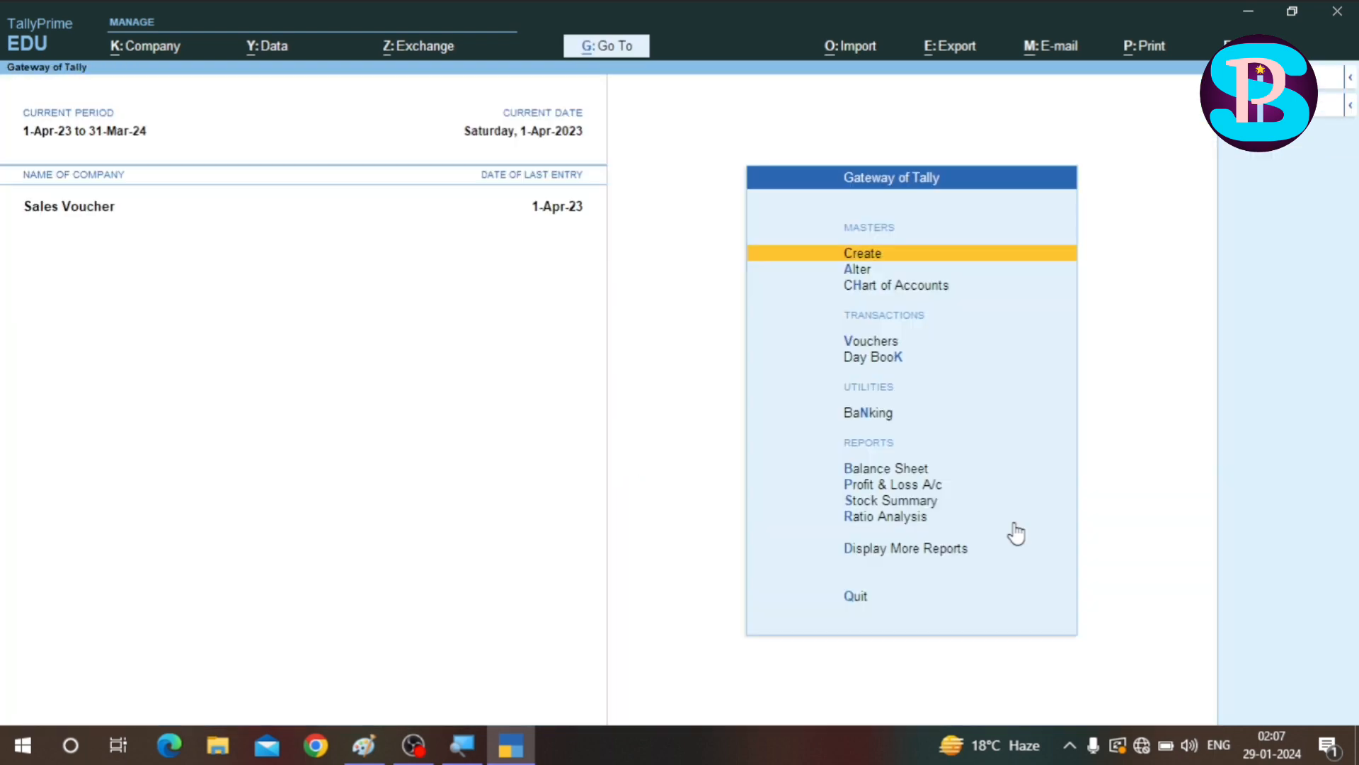
- Check the Sales Order Outstandings report by stock item for Ball Pen and close it
{"action": "key", "text": "d"}
{"action": "key", "text": "y"}
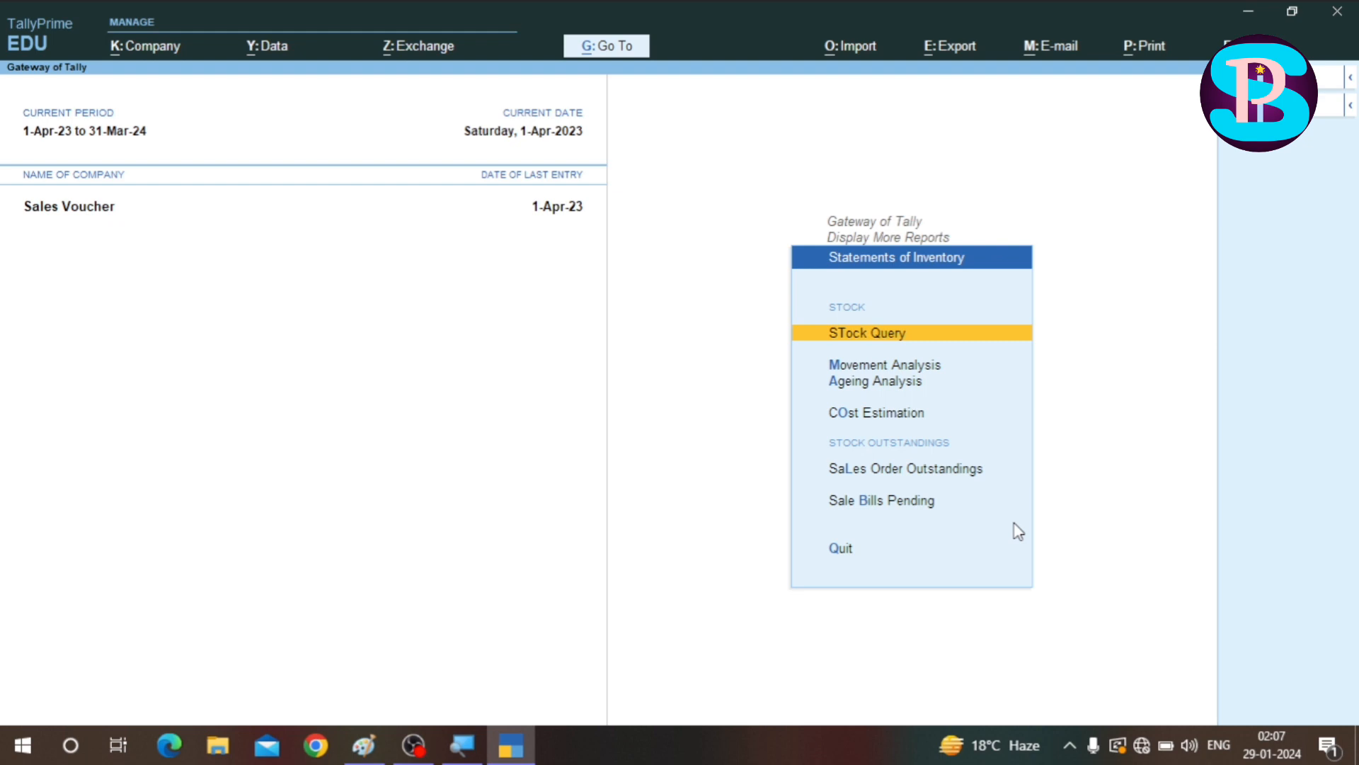
{"action": "key", "text": "Up"}
{"action": "key", "text": "Up"}
{"action": "key", "text": "Up"}
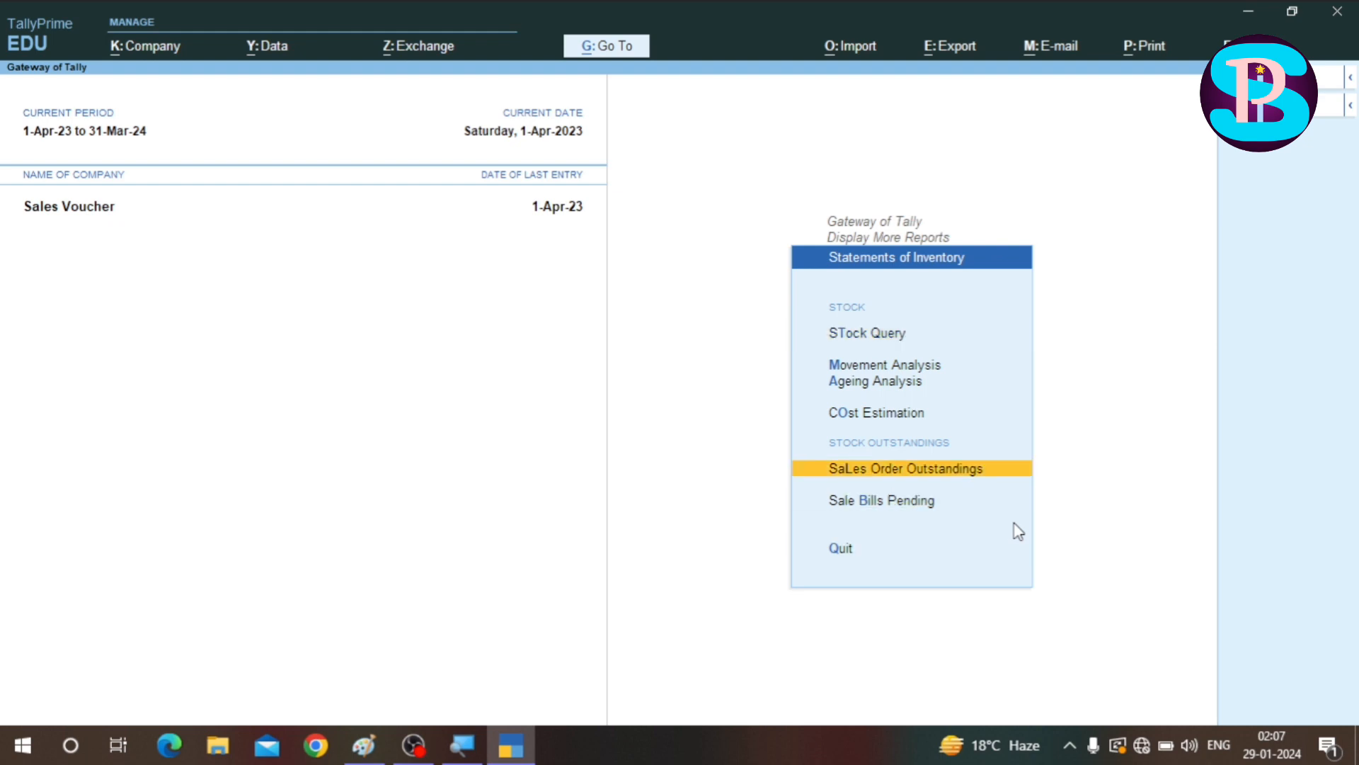
{"action": "key", "text": "Return"}
{"action": "key", "text": "Down"}
{"action": "key", "text": "Down"}
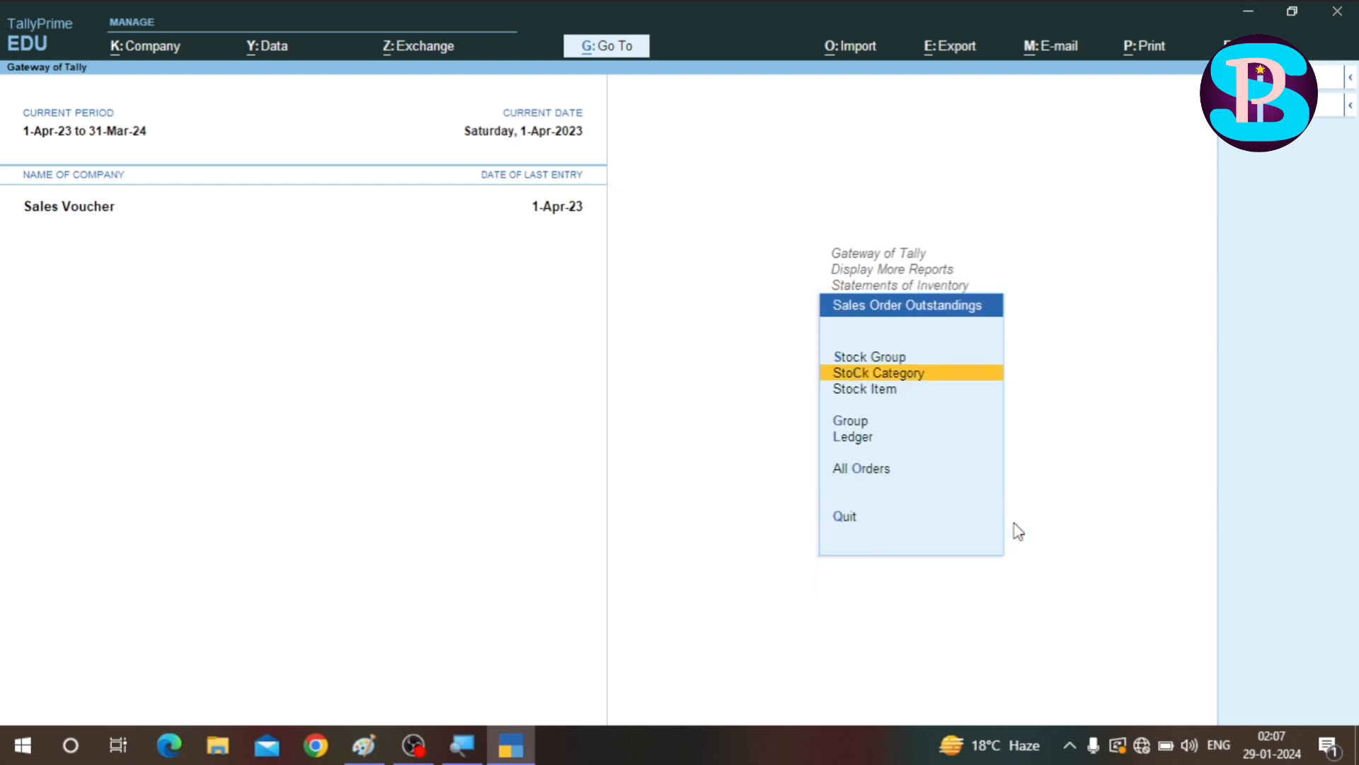
{"action": "key", "text": "Return"}
{"action": "key", "text": "Return"}
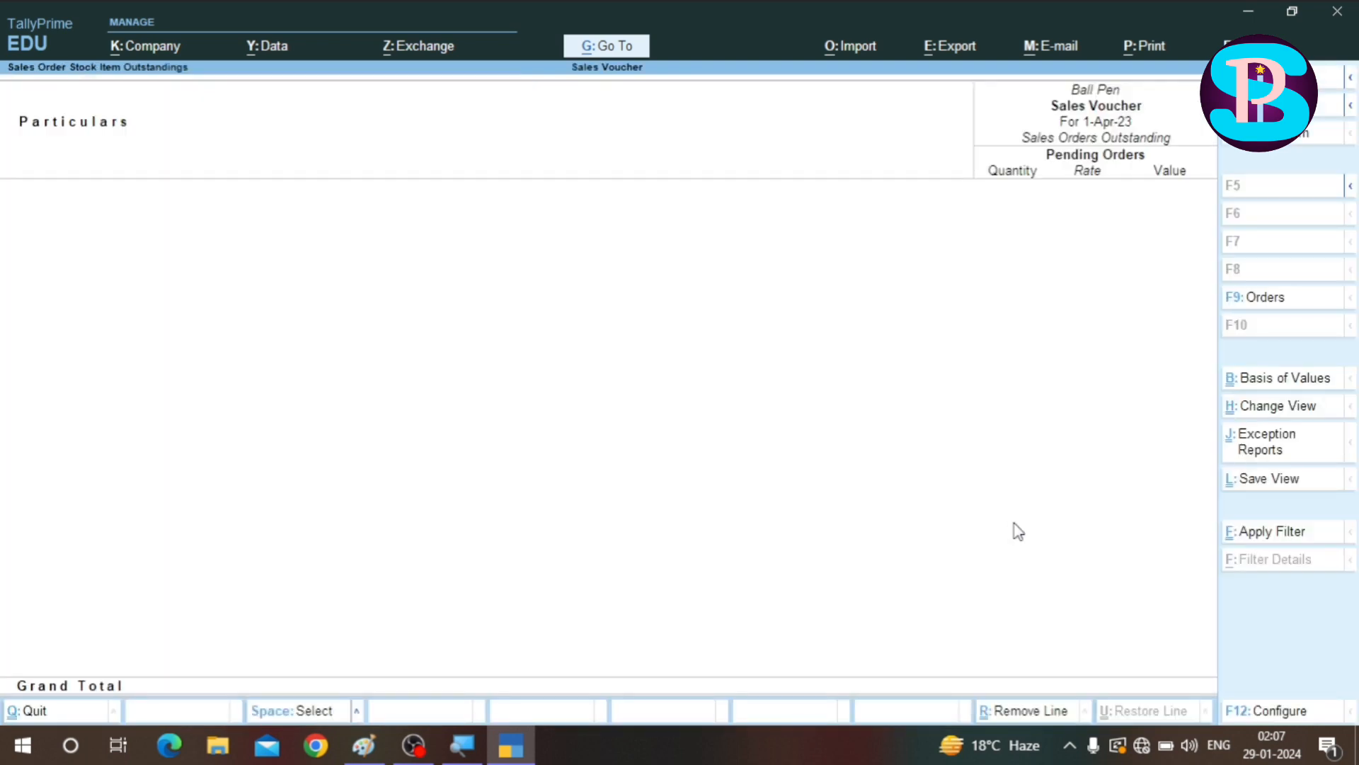
{"action": "key", "text": "Escape"}
{"action": "key", "text": "Escape"}
{"action": "key", "text": "Escape"}
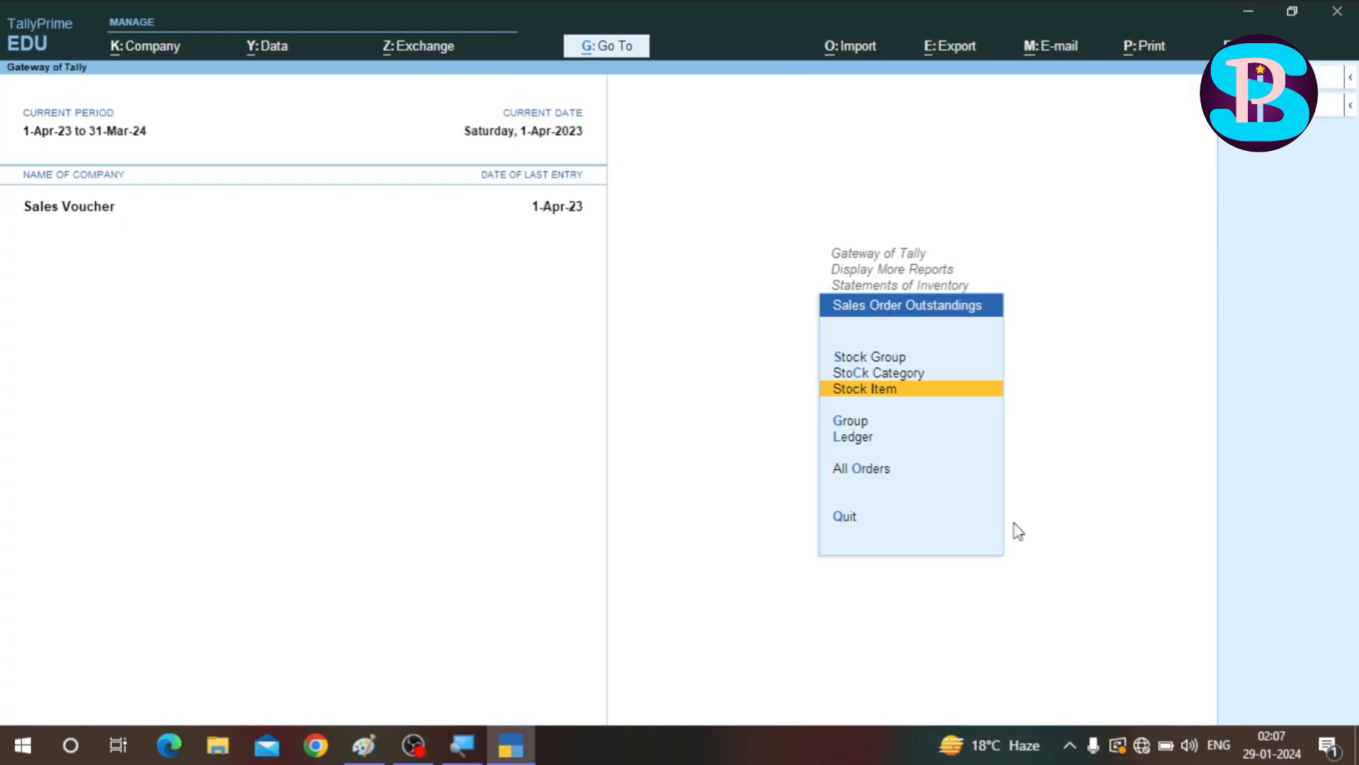
- Review the Sale Bills Pending report and return to the Gateway of Tally
{"action": "key", "text": "Down"}
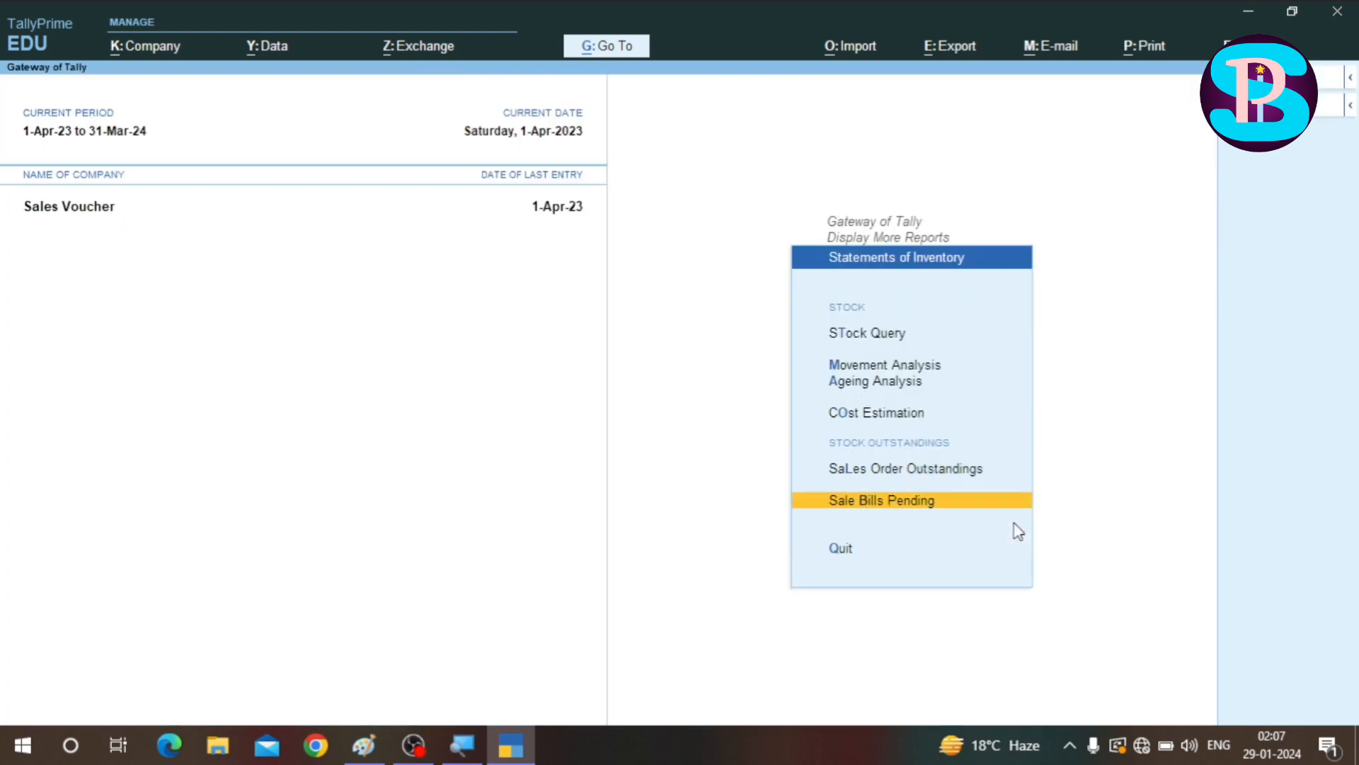
{"action": "key", "text": "Return"}
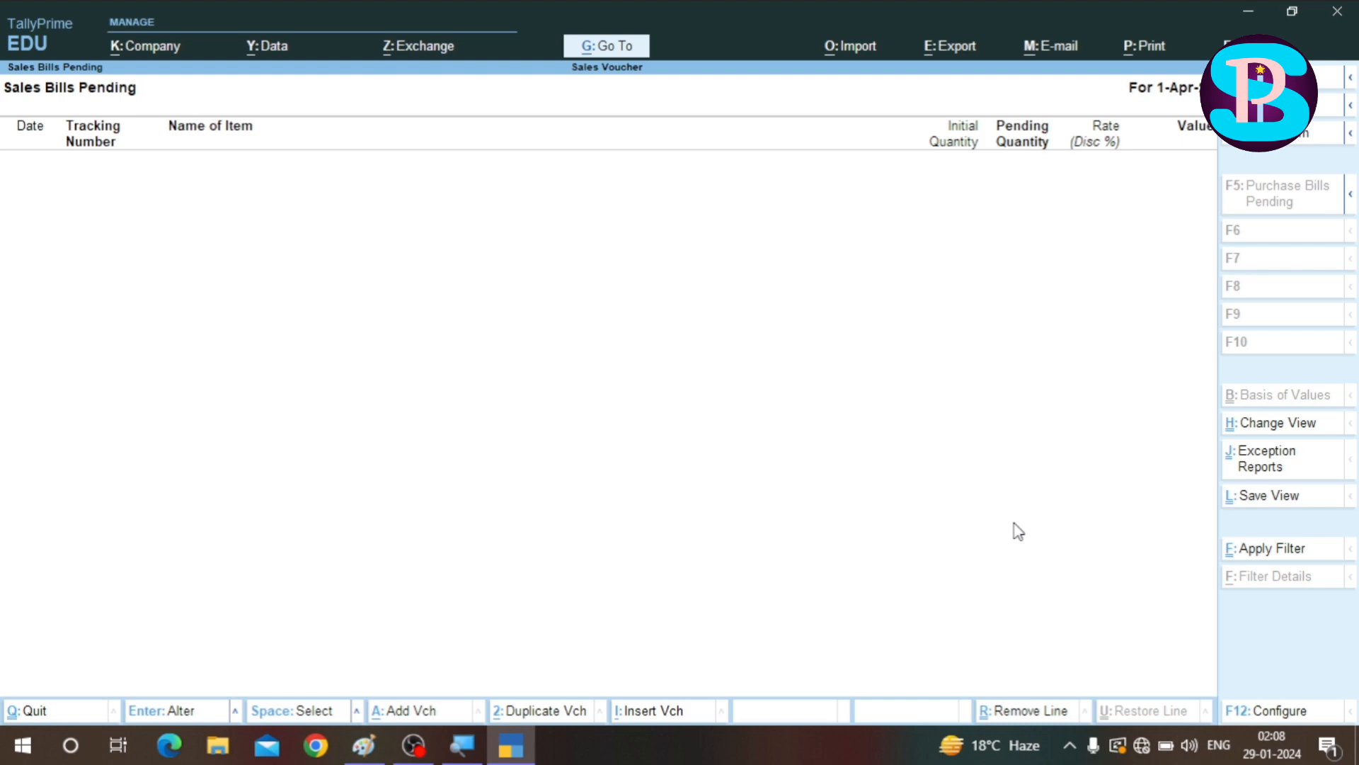
{"action": "key", "text": "Escape"}
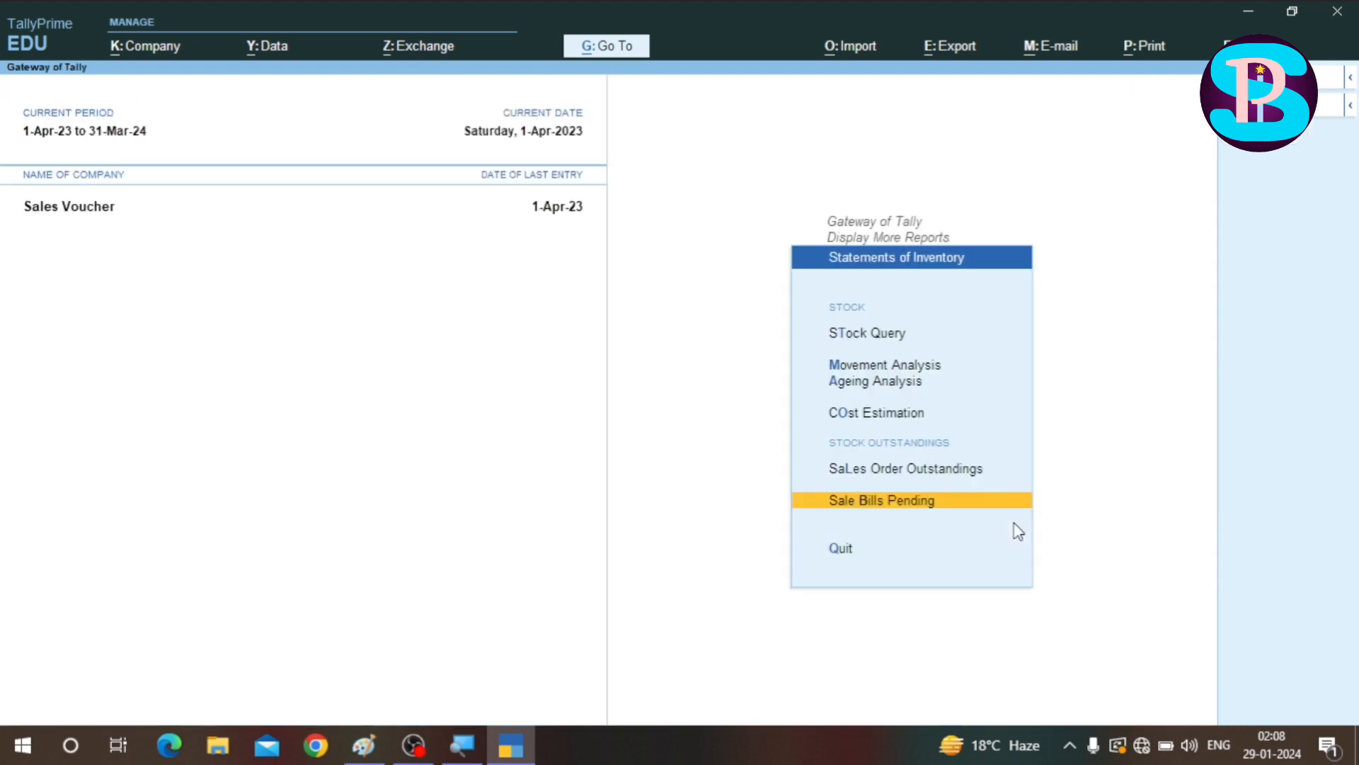
{"action": "key", "text": "Escape"}
{"action": "key", "text": "Escape"}
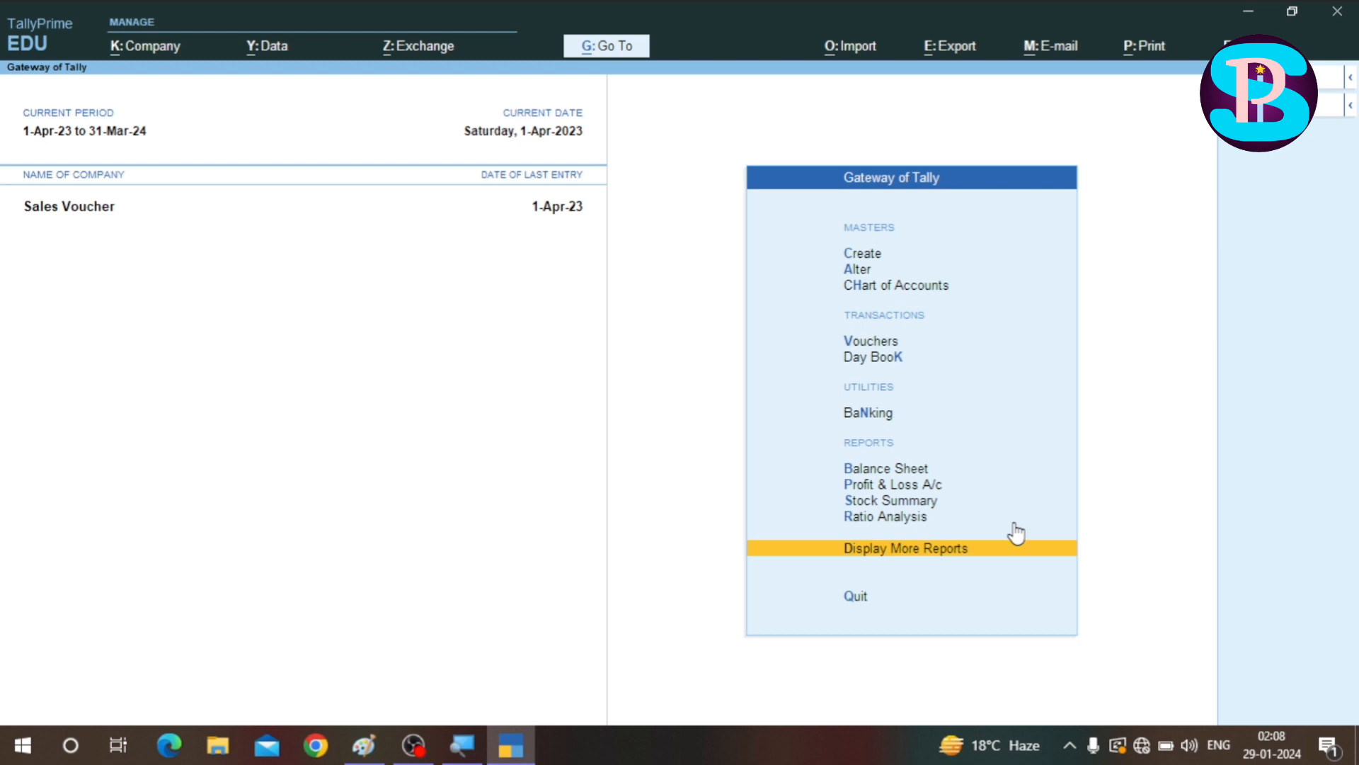
- Check the closing balance in the Stock Summary report and go back to the Gateway of Tally
{"action": "key", "text": "Up"}
{"action": "key", "text": "Up"}
{"action": "key", "text": "Return"}
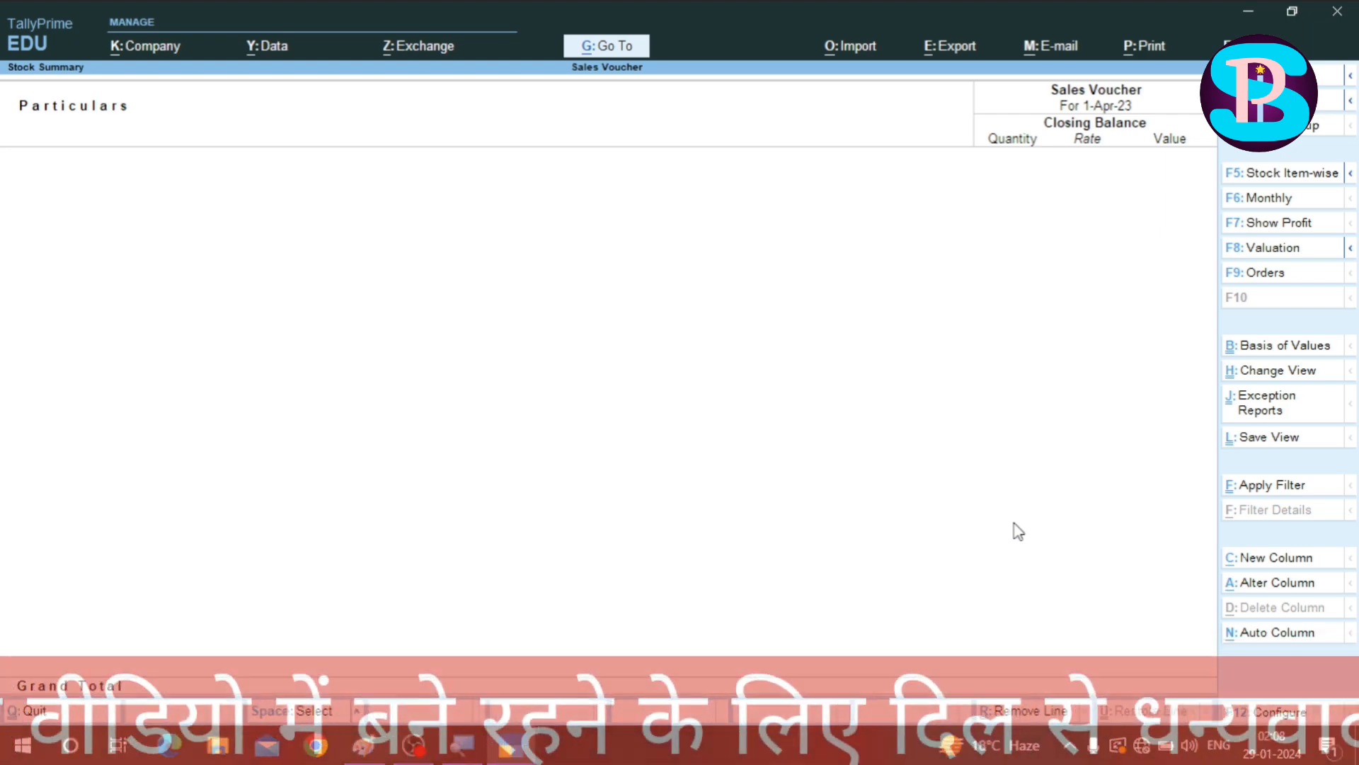
{"action": "key", "text": "Escape"}
- Open voucher entry and browse back through the saved vouchers, stopping at Sales voucher No. 2 for Mohan Enterprise
{"action": "key", "text": "Down"}
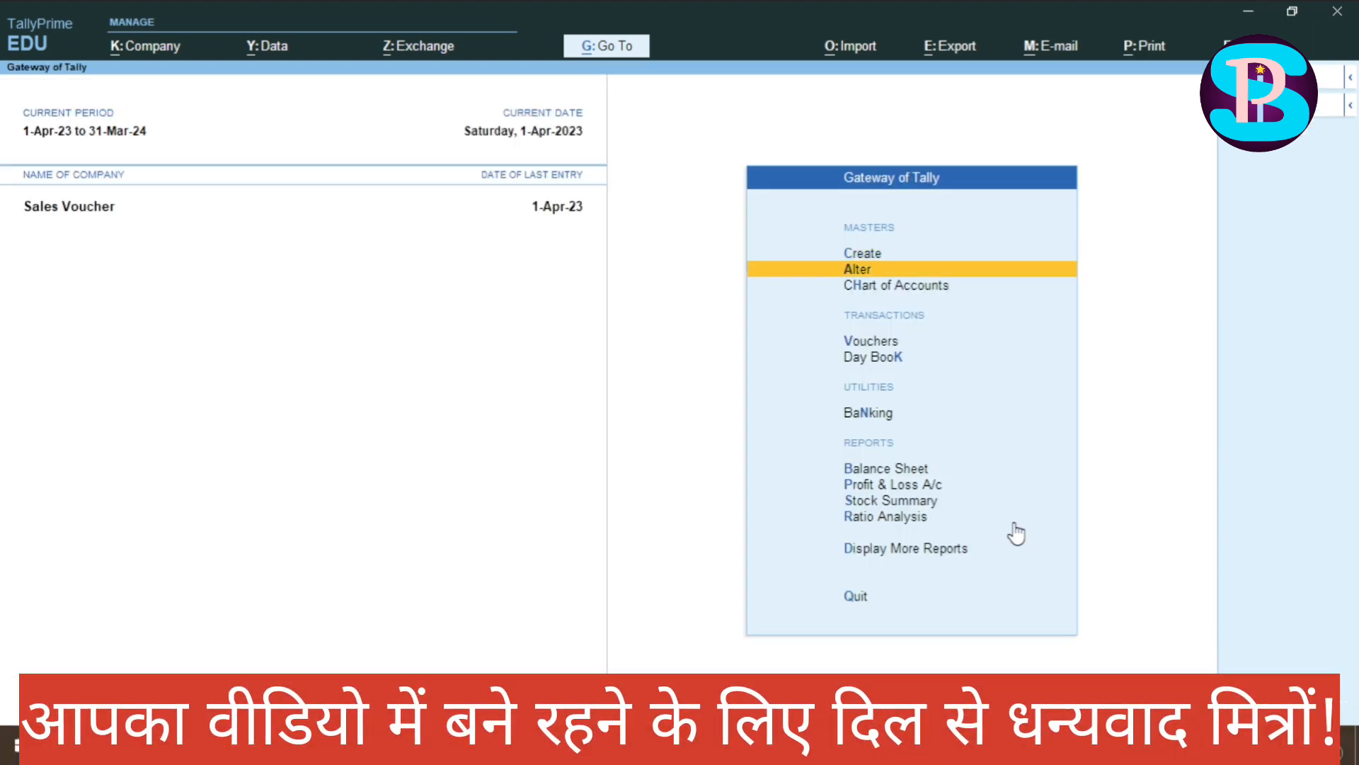
{"action": "key", "text": "Down"}
{"action": "key", "text": "Down"}
{"action": "key", "text": "Return"}
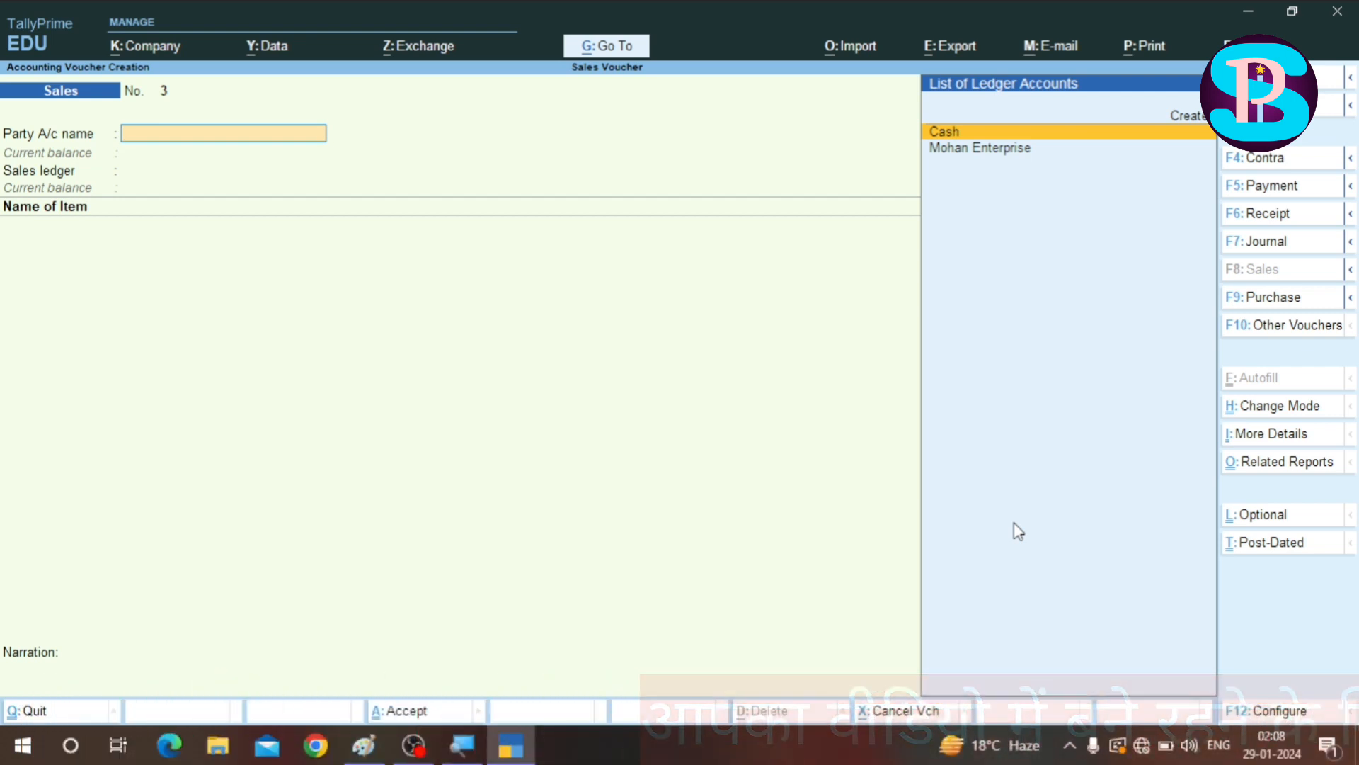
{"action": "key", "text": "Page_Up"}
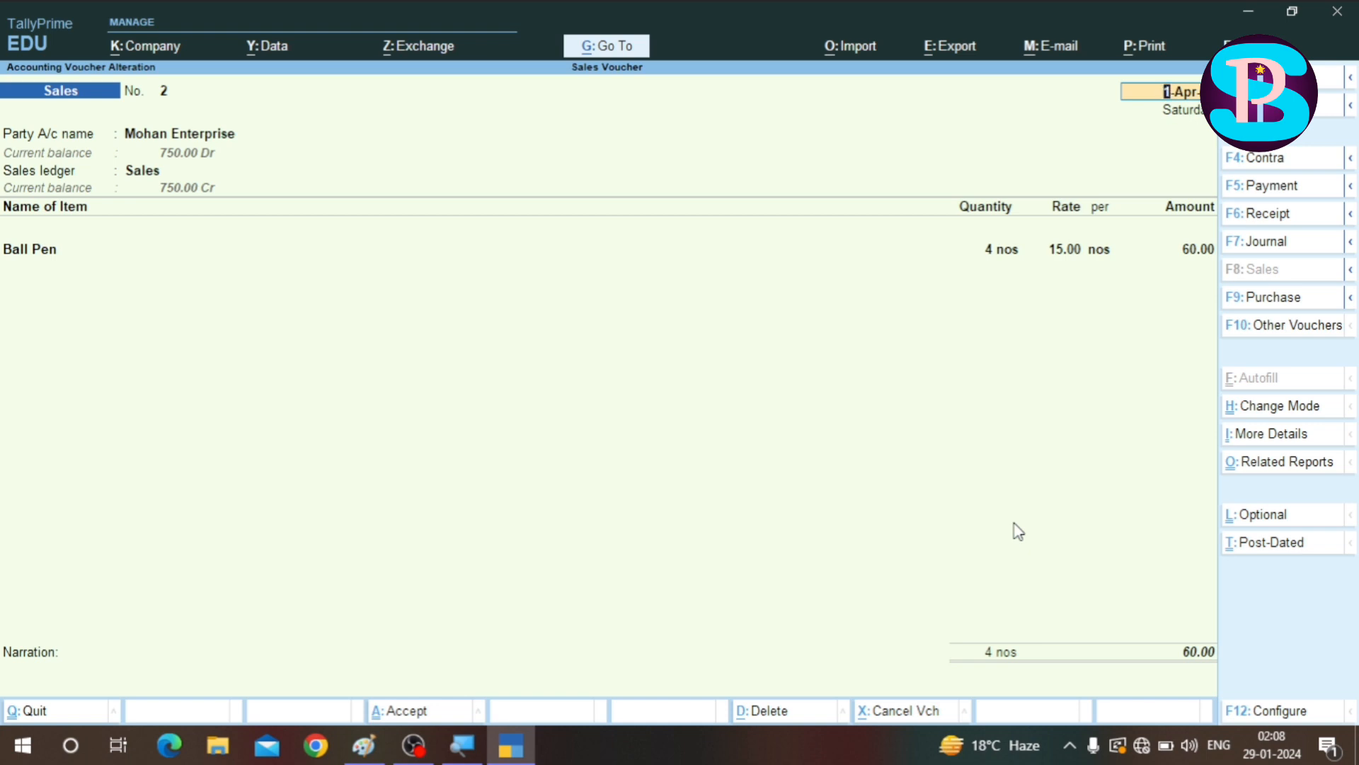
{"action": "key", "text": "Page_Up"}
{"action": "key", "text": "Page_Down"}
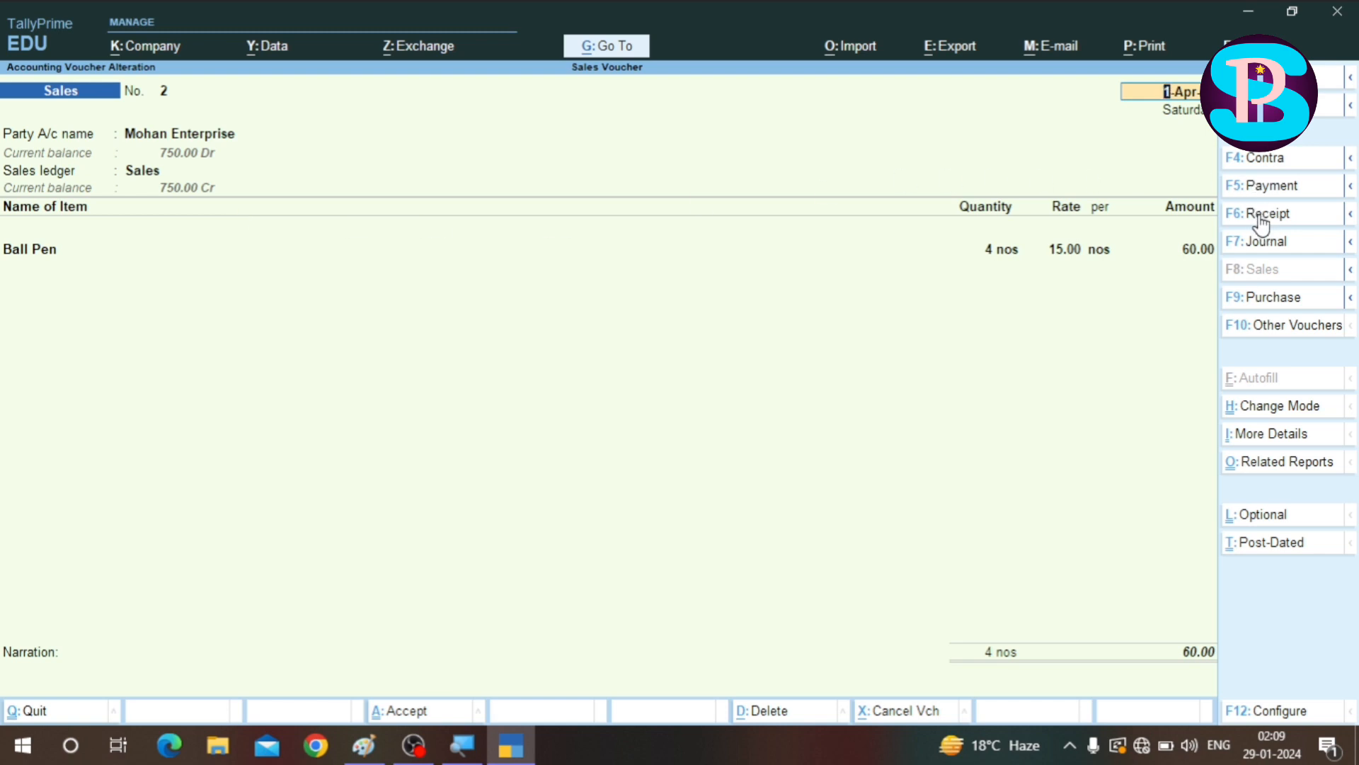
- Convert Sales voucher No. 2 to a Receipt and replace Mohan Enterprise with Cash as the debit ledger
{"action": "left_click", "coordinate": [1232, 218]}
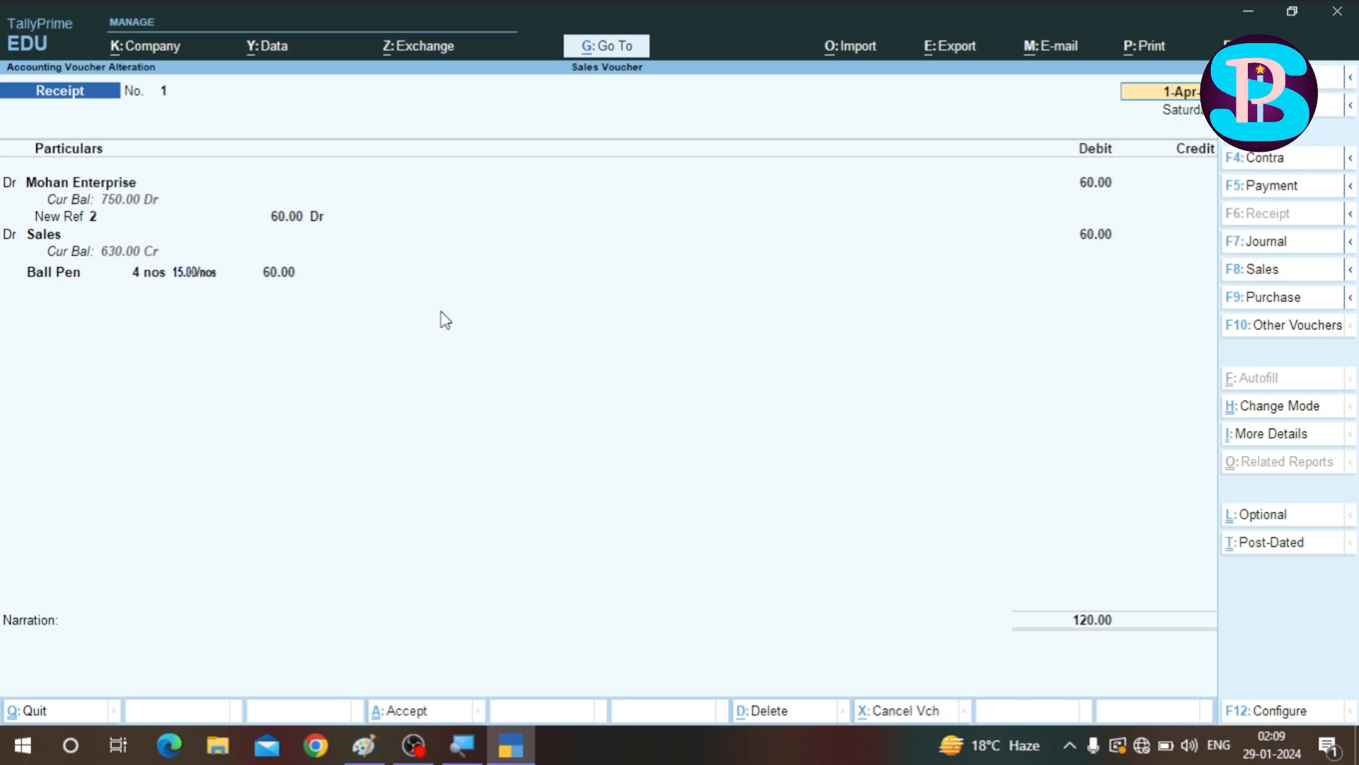
{"action": "key", "text": "Return"}
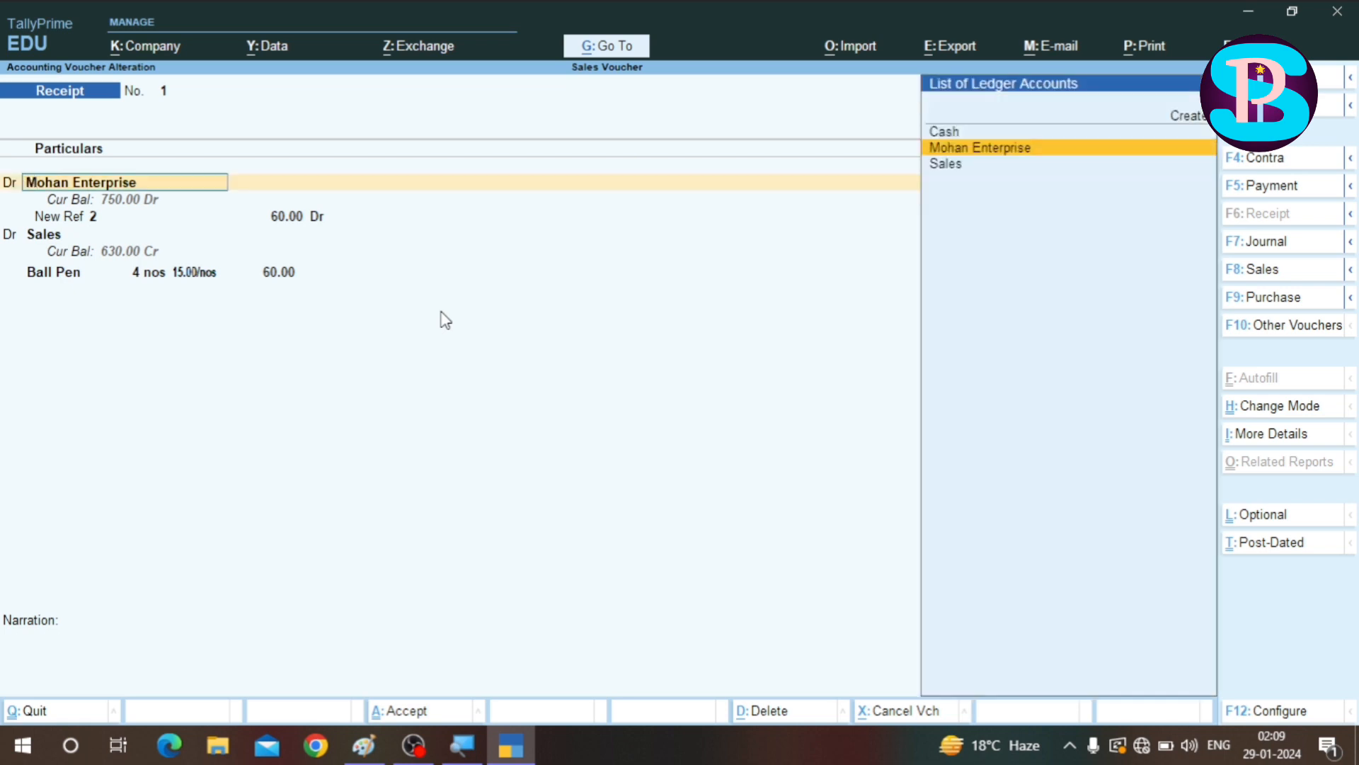
{"action": "key", "text": "Up"}
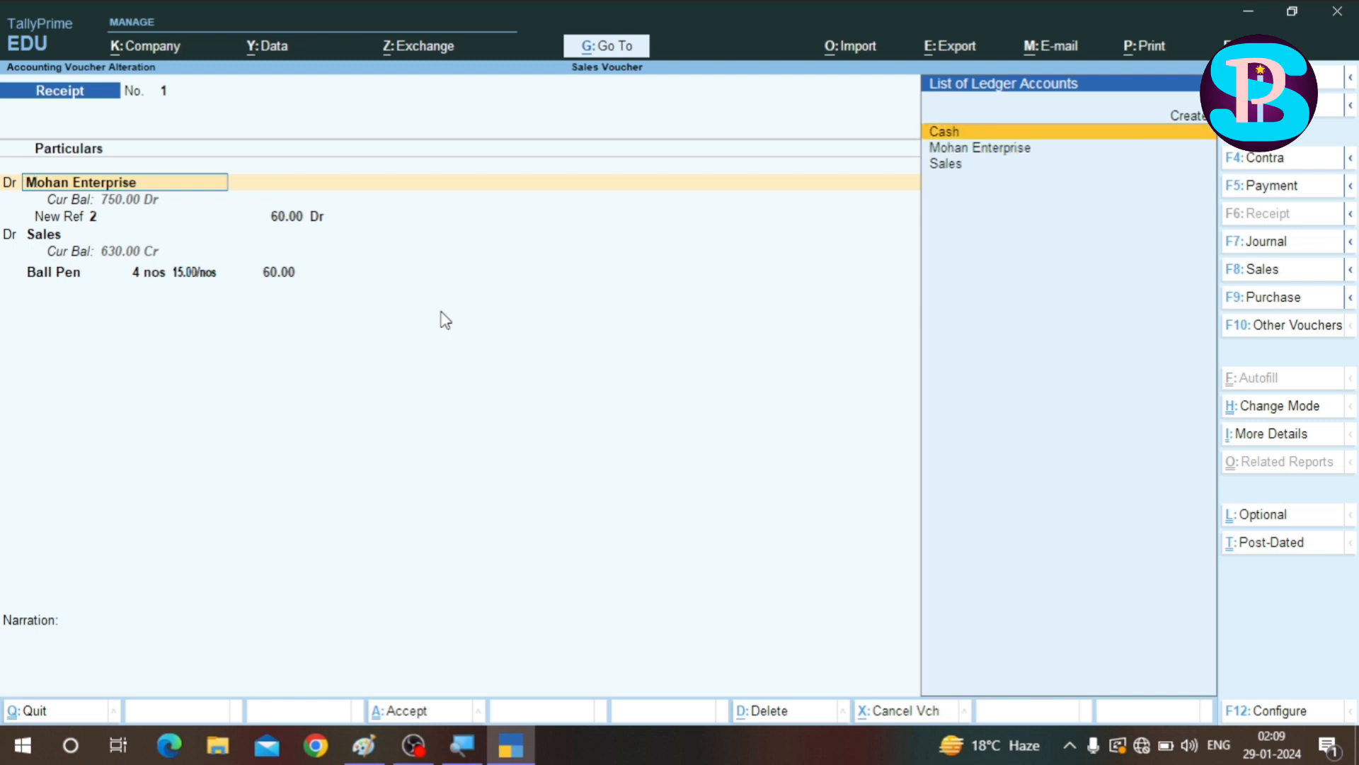
{"action": "key", "text": "Return"}
{"action": "key", "text": "Return"}
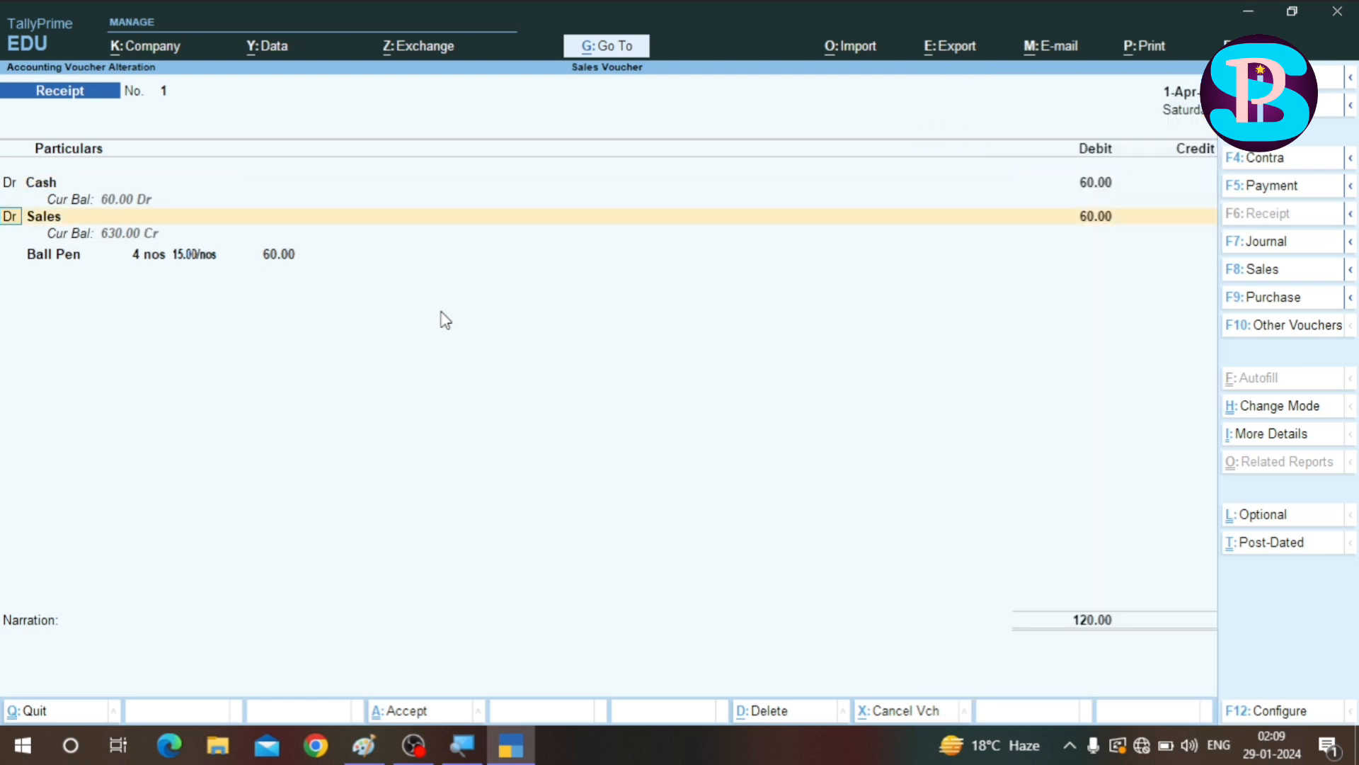
- Change the Sales line from debit to credit and replace its ledger with Mohan Enterprise
{"action": "key", "text": "Return"}
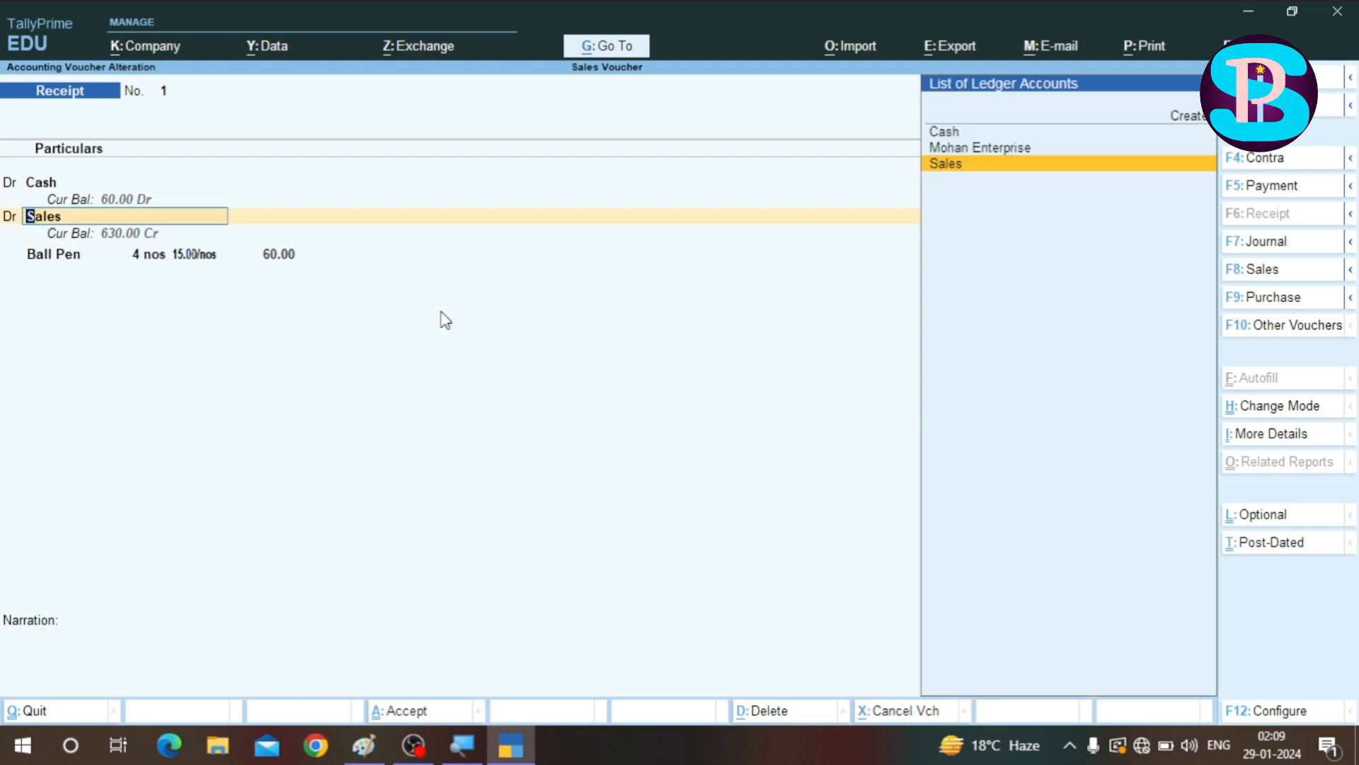
{"action": "key", "text": "BackSpace"}
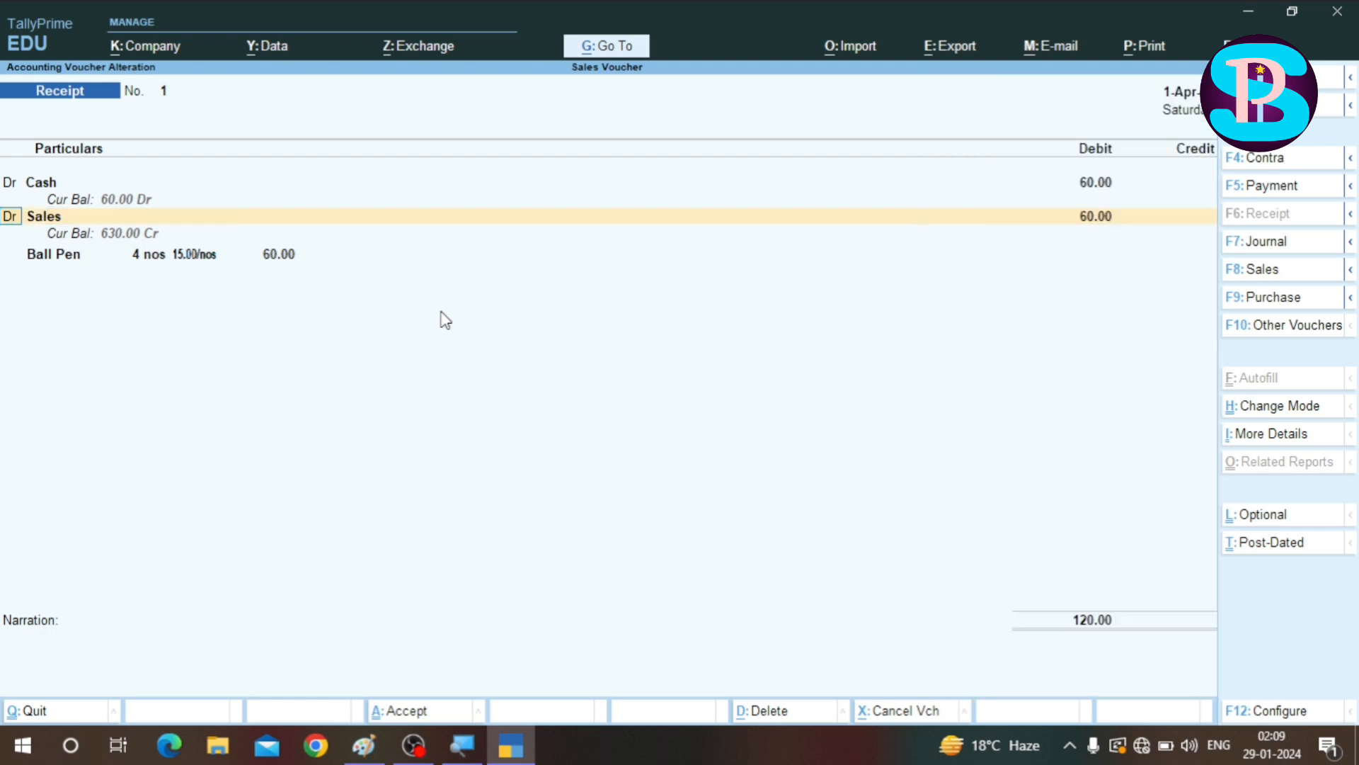
{"action": "type", "text": "c"}
{"action": "key", "text": "Return"}
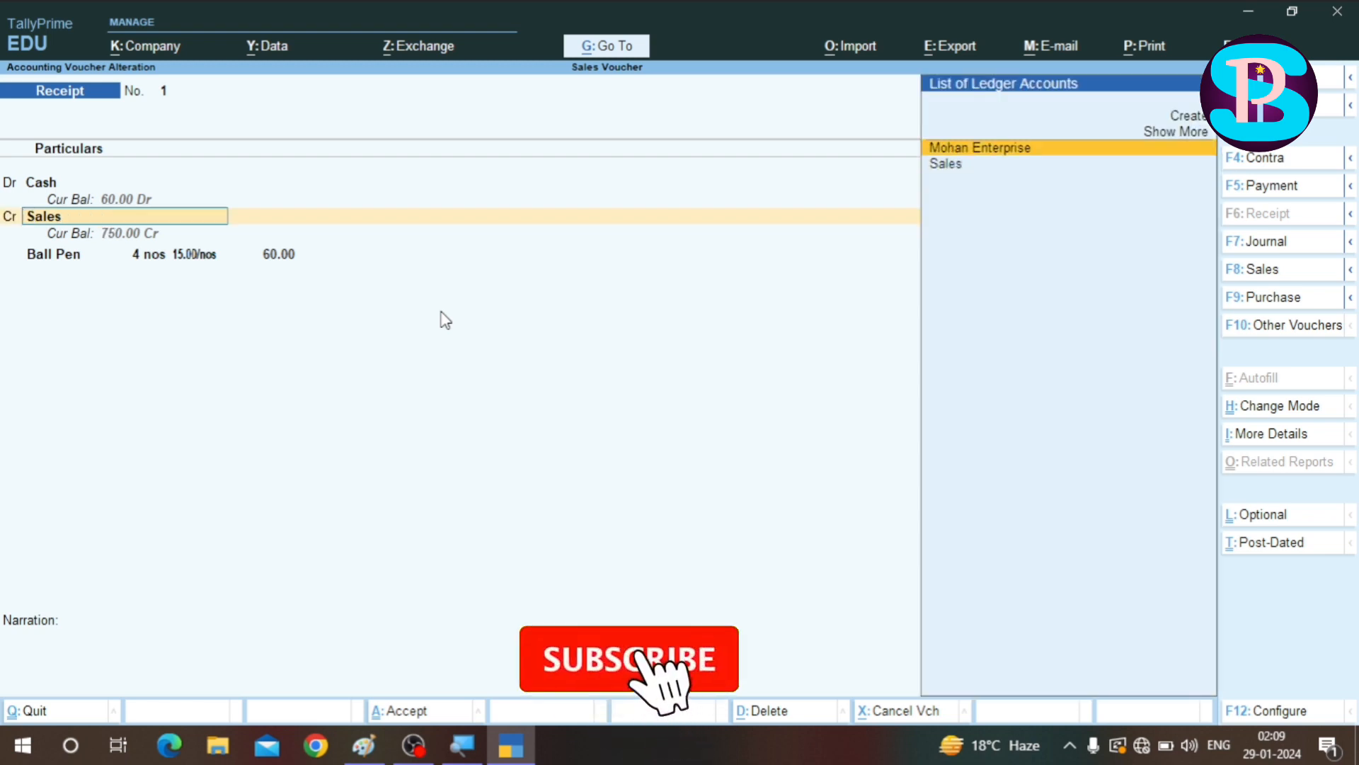
{"action": "key", "text": "Return"}
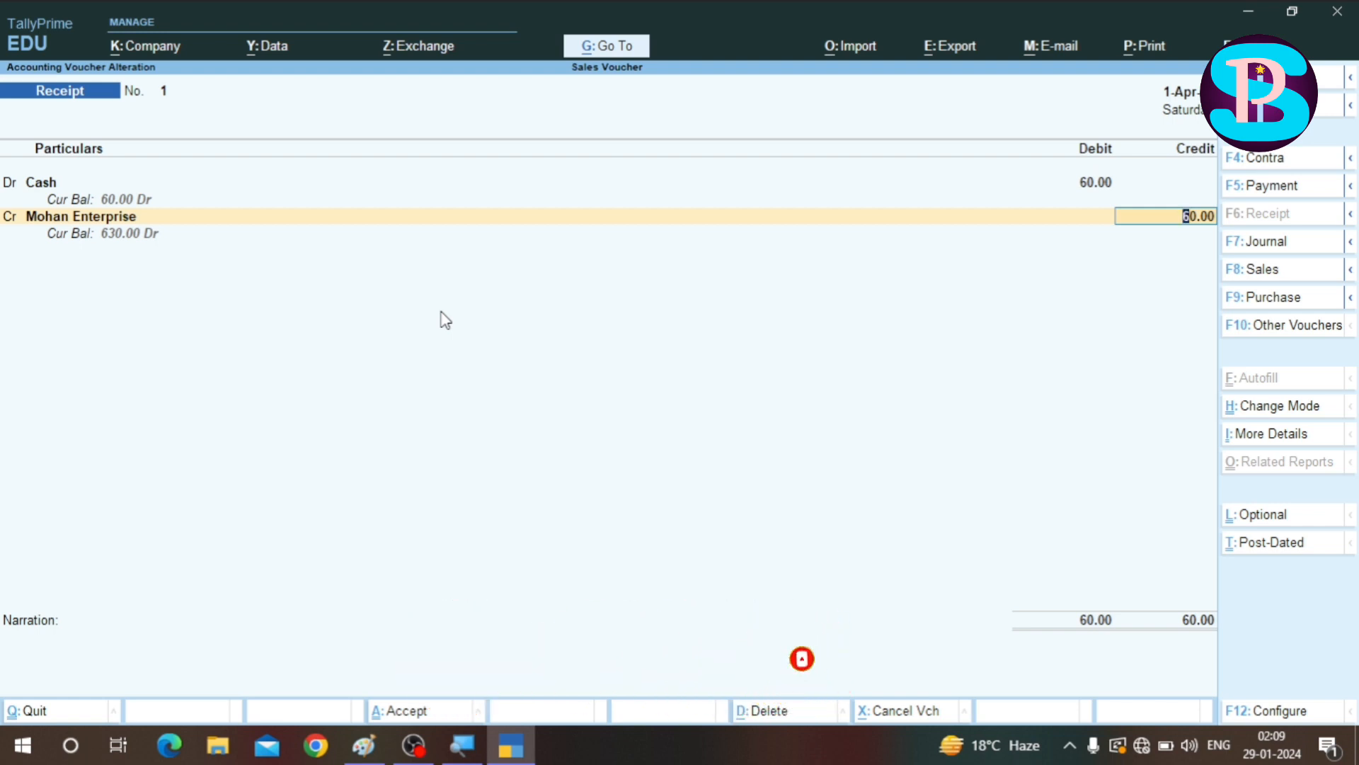
- Set the Cash debit amount of the receipt to 750
{"action": "key", "text": "BackSpace"}
{"action": "key", "text": "BackSpace"}
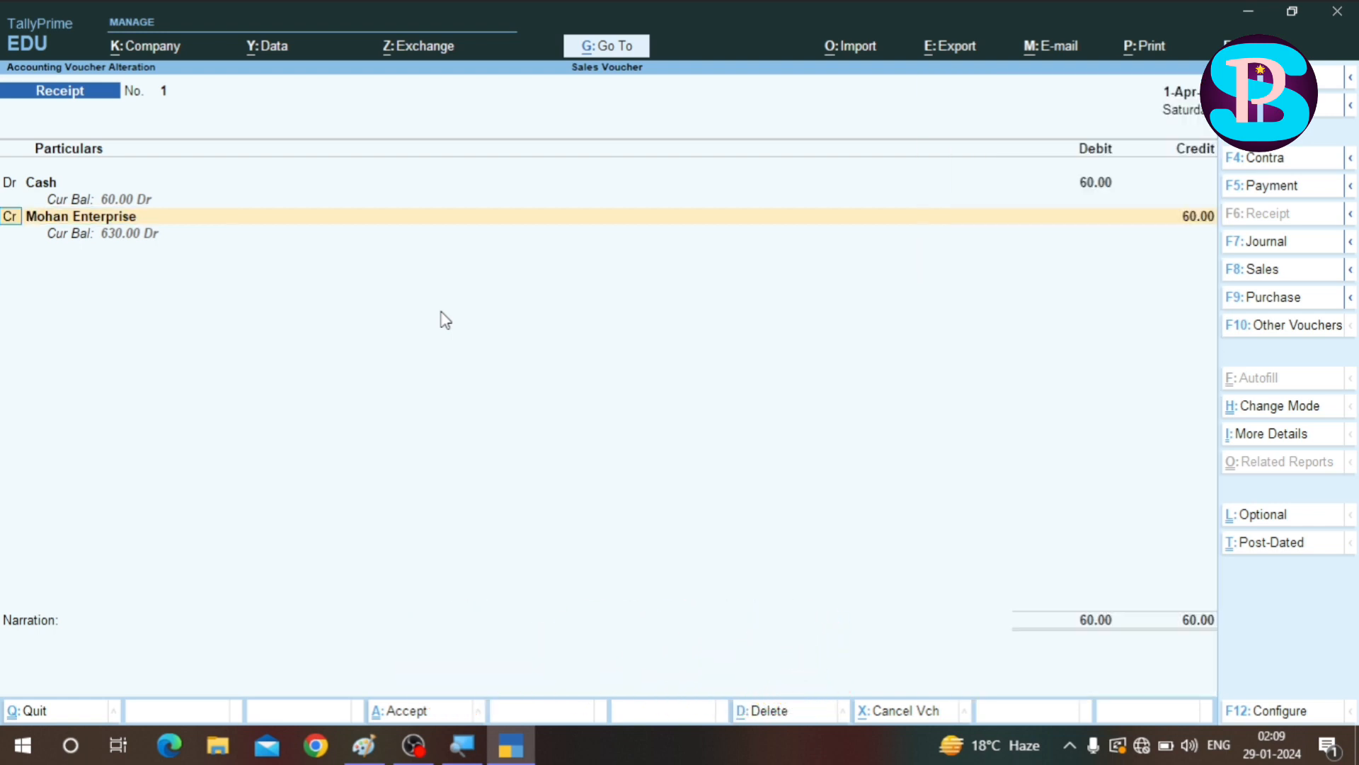
{"action": "key", "text": "BackSpace"}
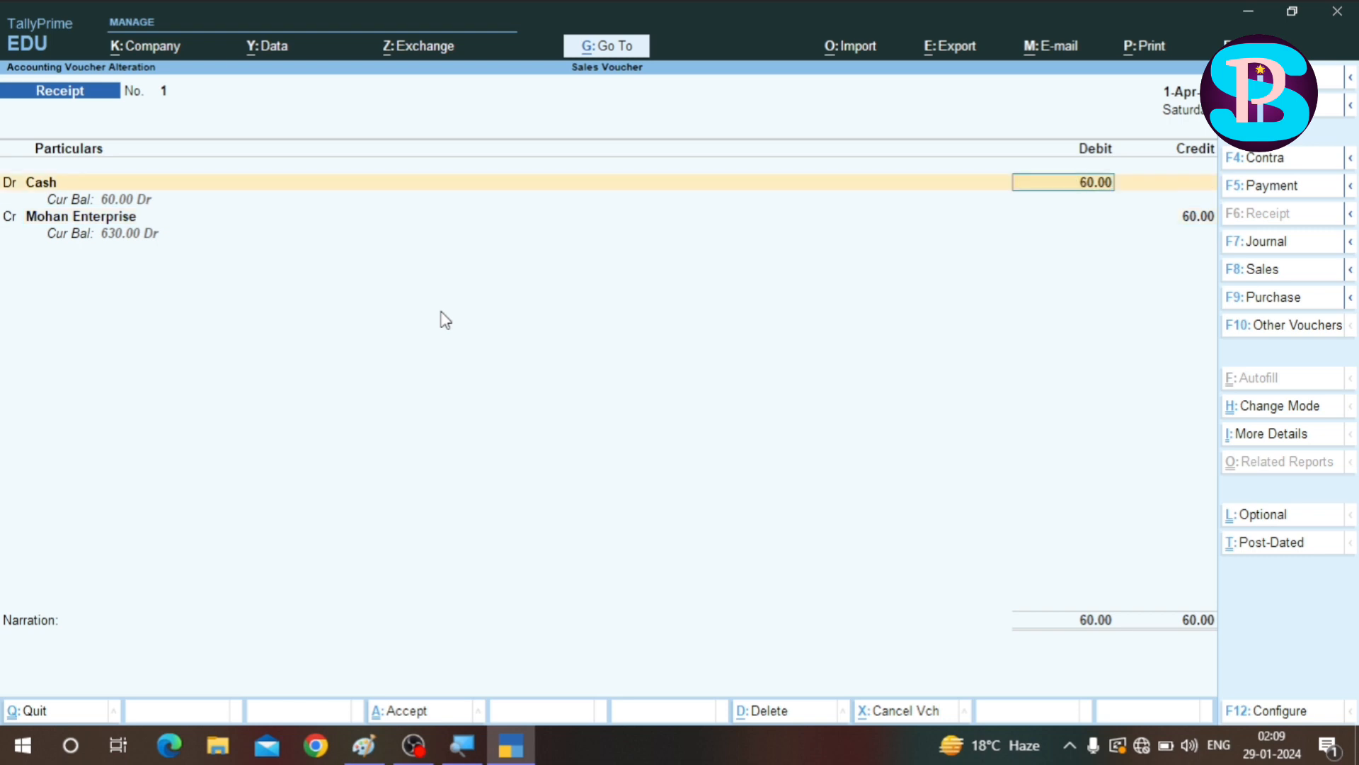
{"action": "type", "text": "750"}
{"action": "key", "text": "Return"}
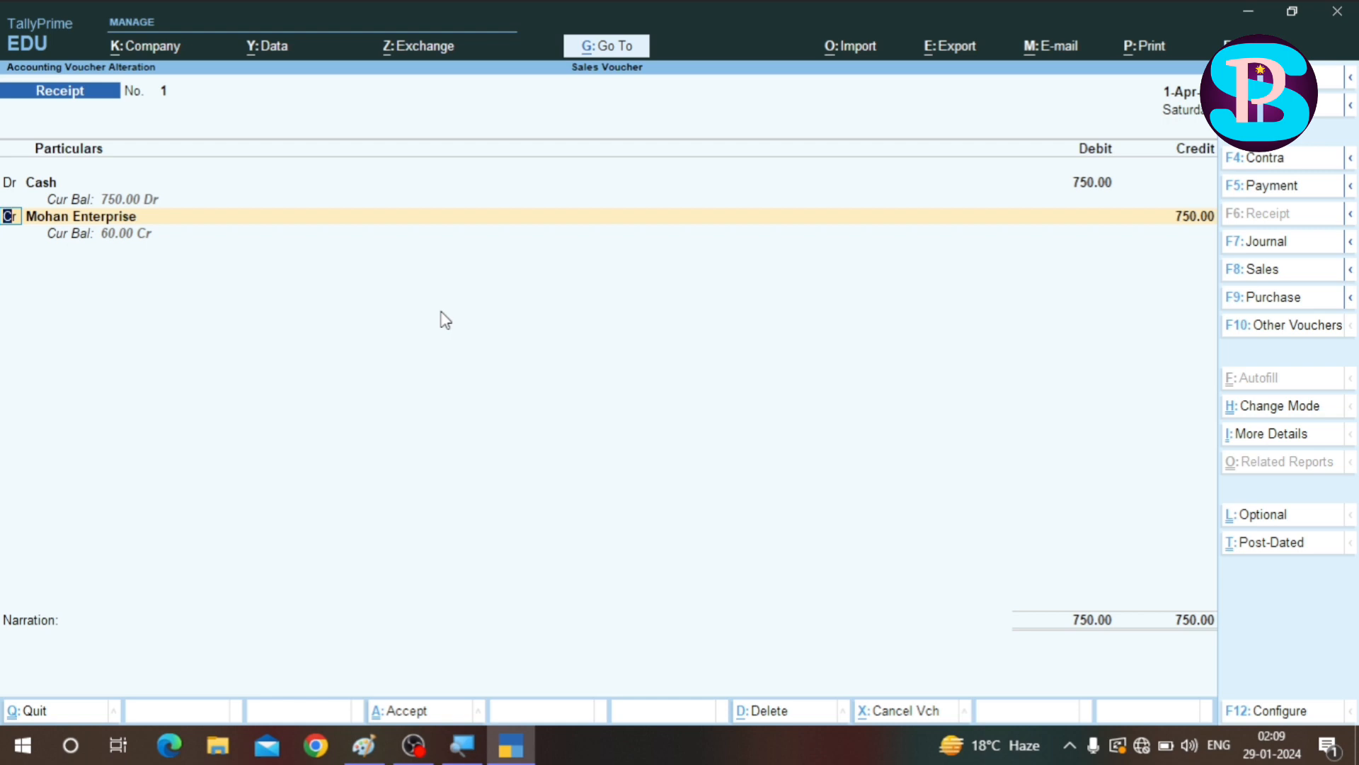
{"action": "type", "text": "750"}
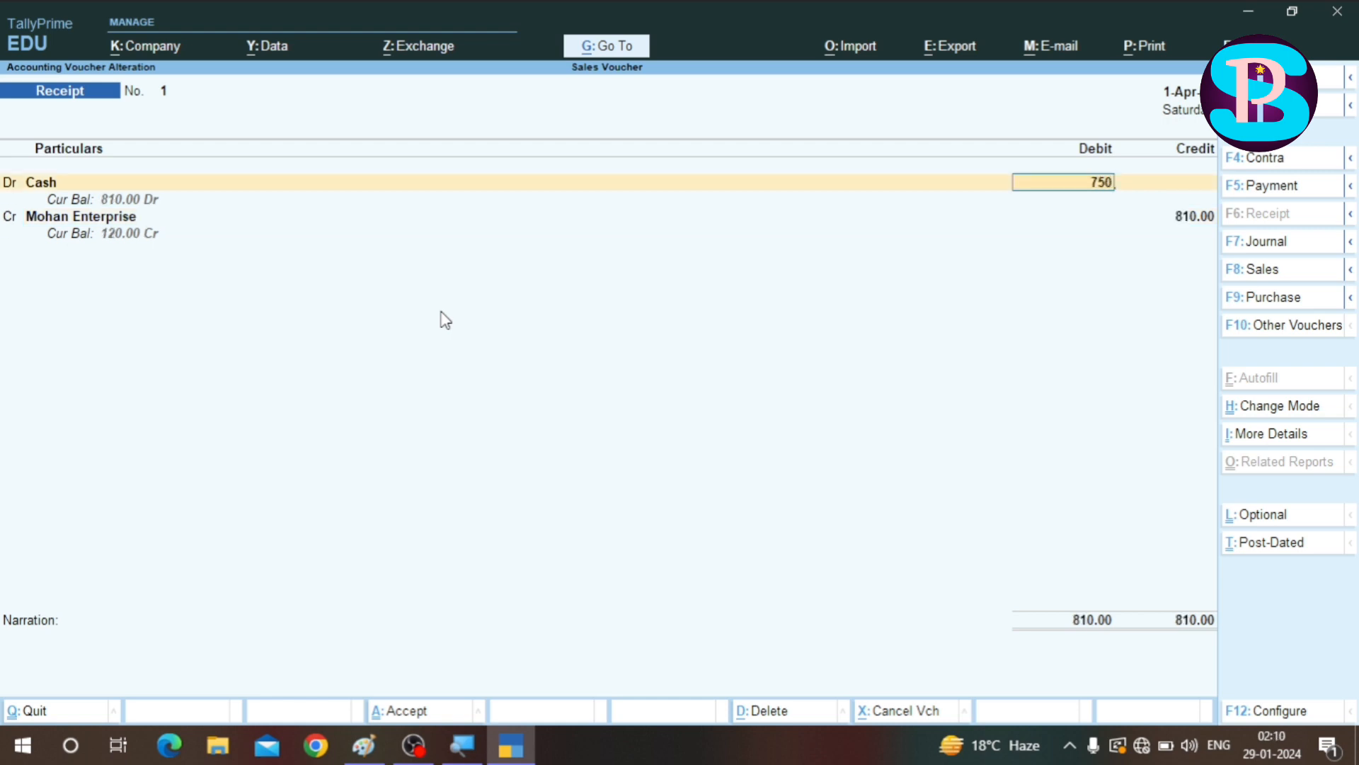
{"action": "key", "text": "Return"}
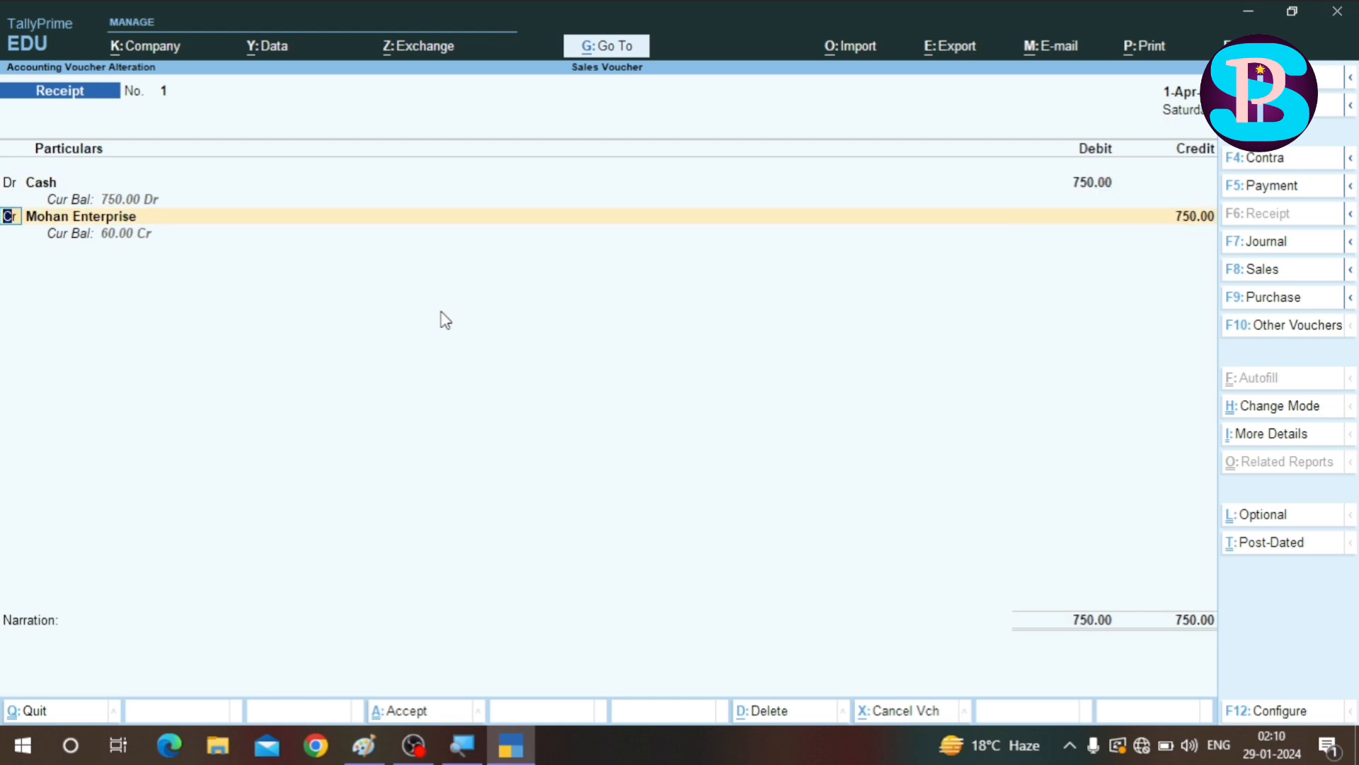
- Allocate the 750.00 credit to Mohan Enterprise as On Account in the bill-wise details and save the receipt
{"action": "key", "text": "Return"}
{"action": "key", "text": "Return"}
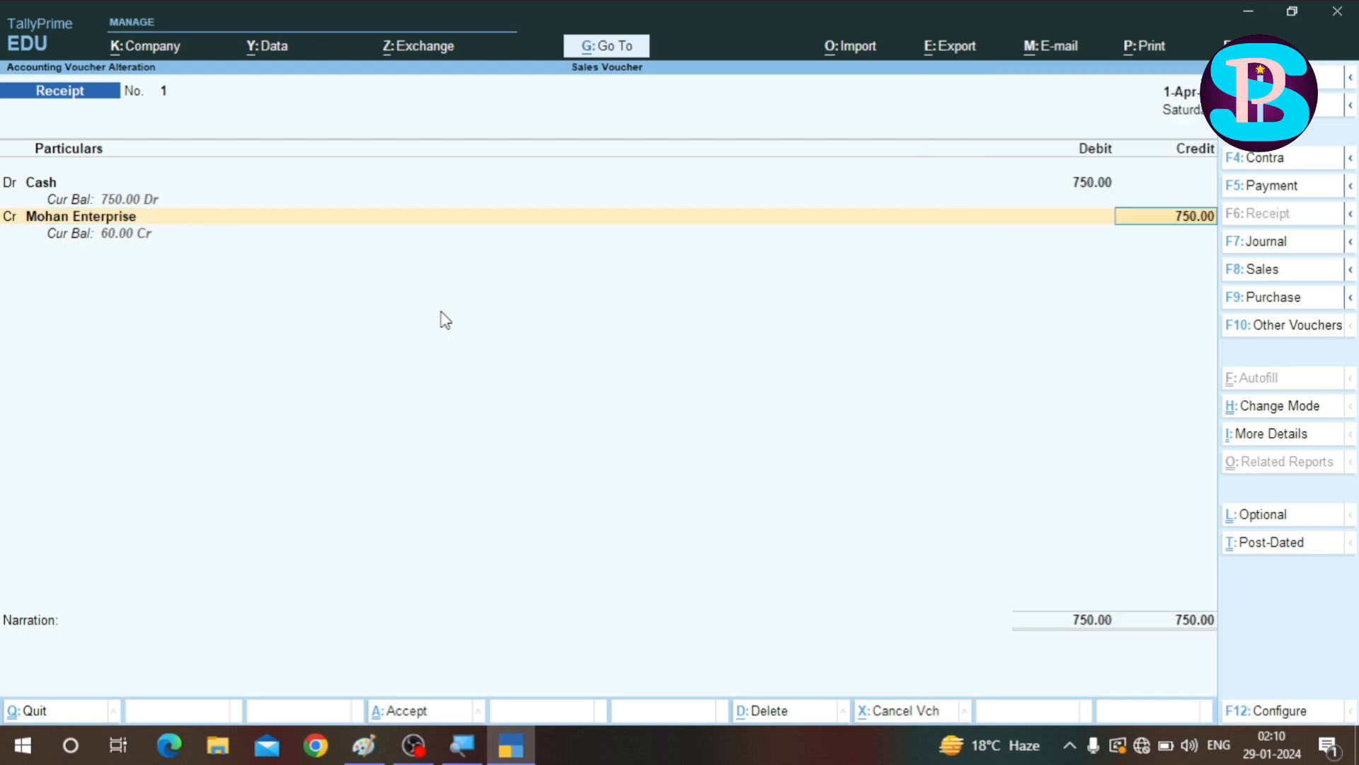
{"action": "key", "text": "Return"}
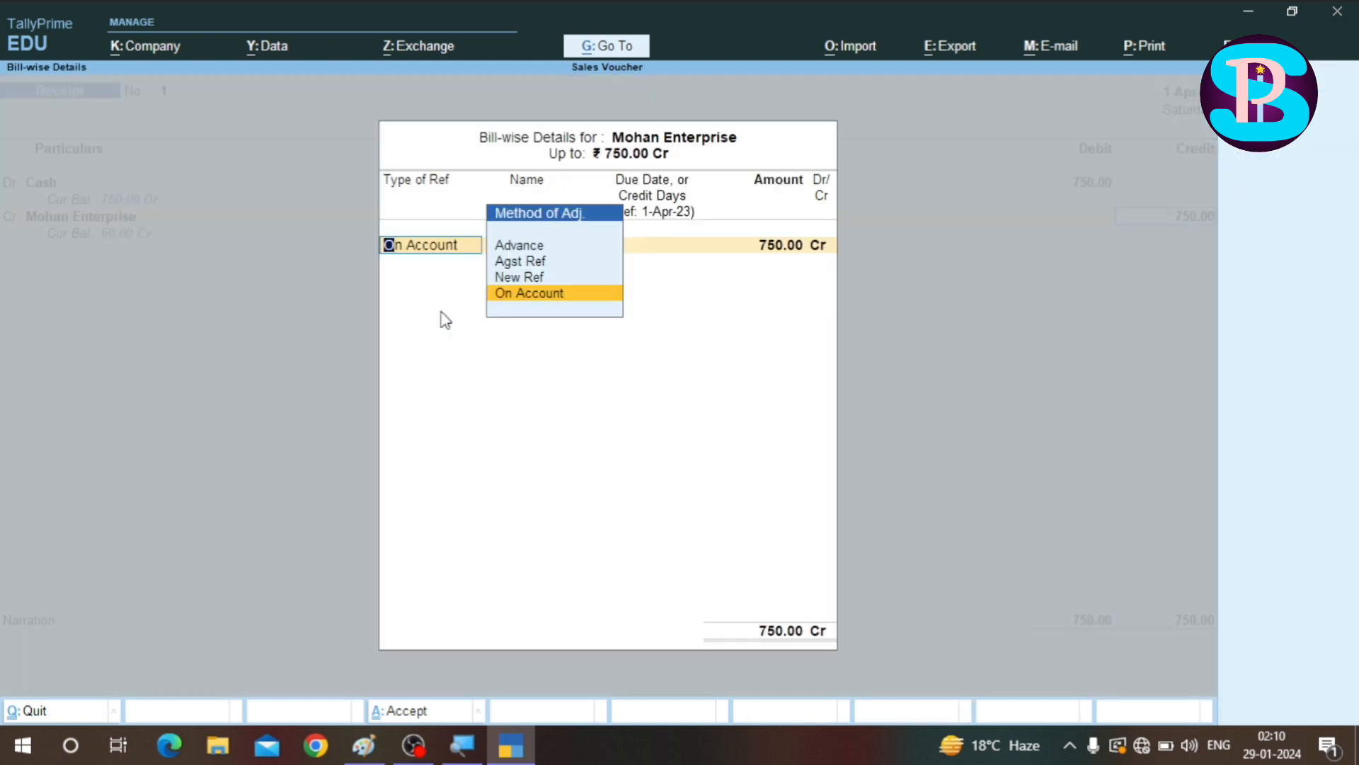
{"action": "key", "text": "Return"}
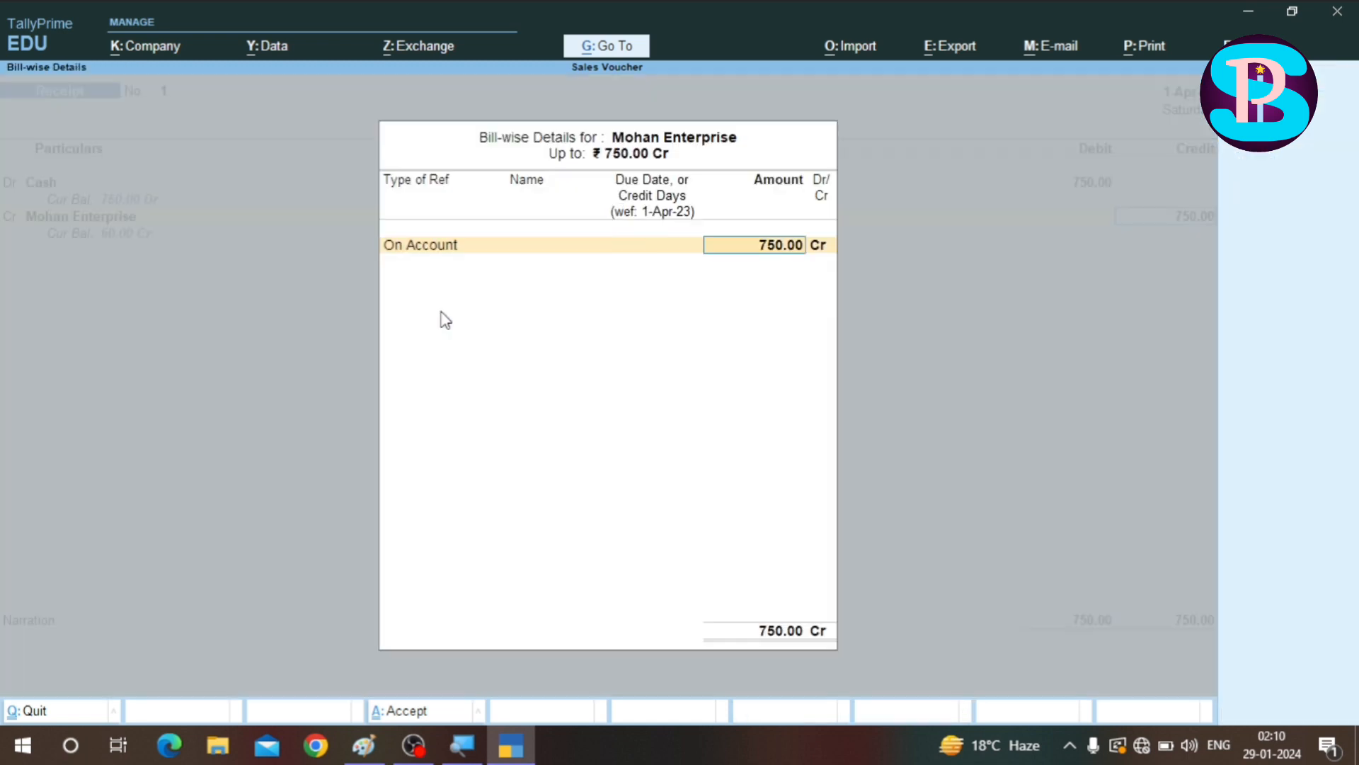
{"action": "key", "text": "Return"}
{"action": "key", "text": "Return"}
{"action": "key", "text": "Return"}
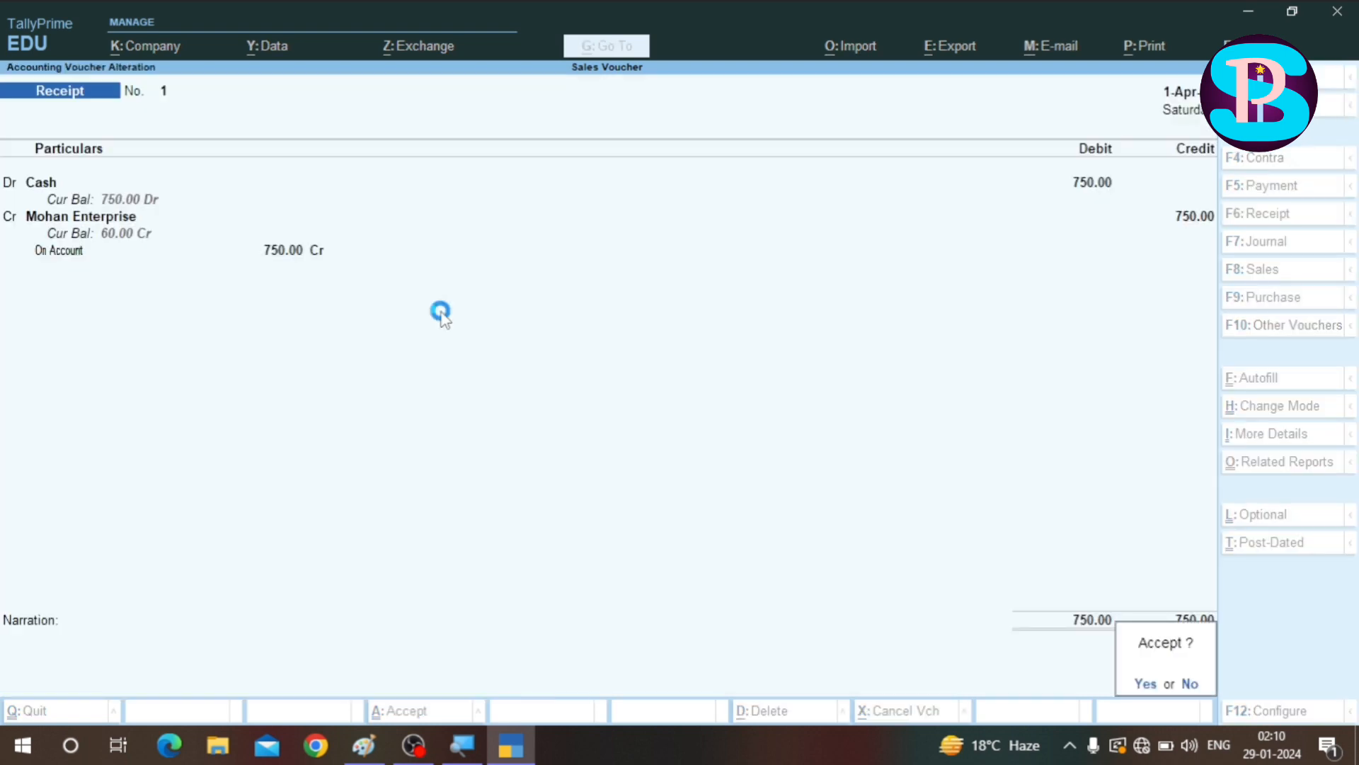
{"action": "key", "text": "Return"}
- Browse back through the earlier saved vouchers, reviewing the Ball Pen Sales and Rejections In entries
{"action": "key", "text": "Page_Up"}
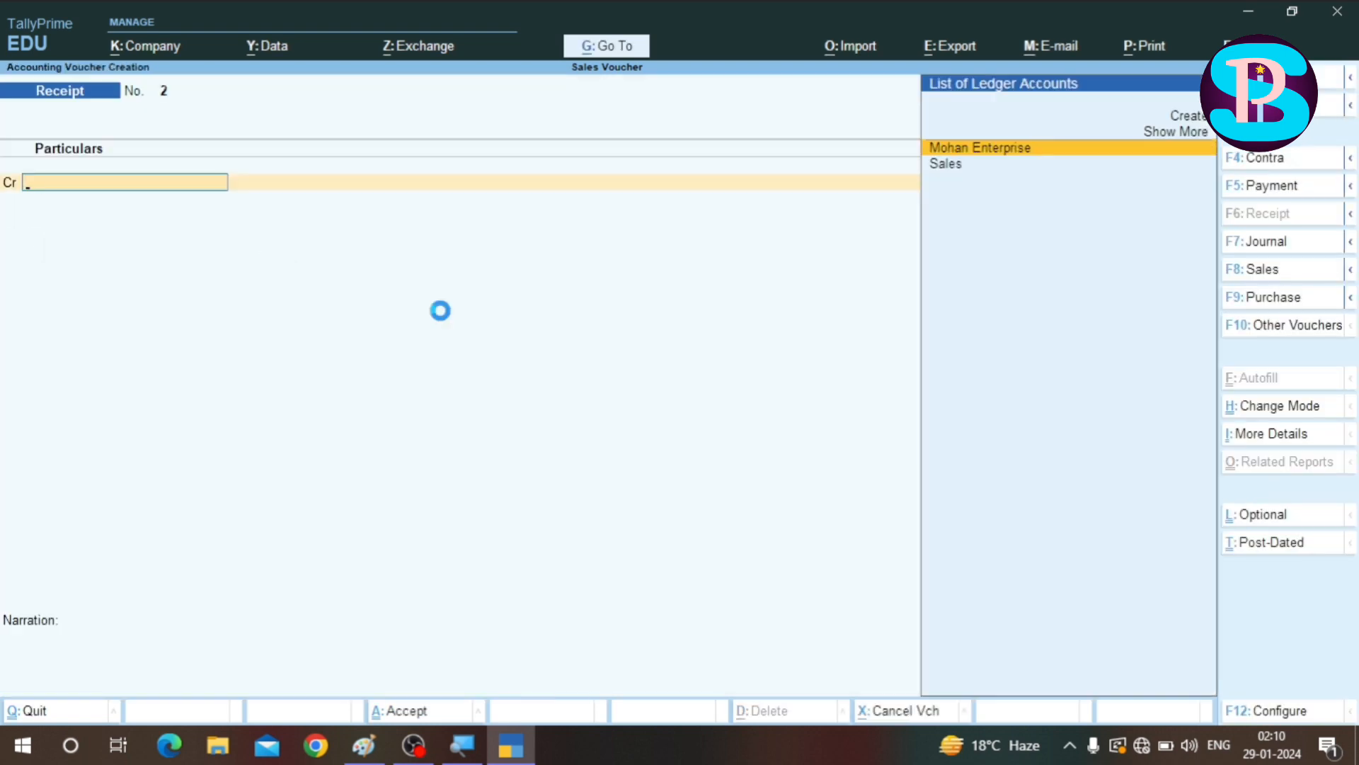
{"action": "key", "text": "Page_Up"}
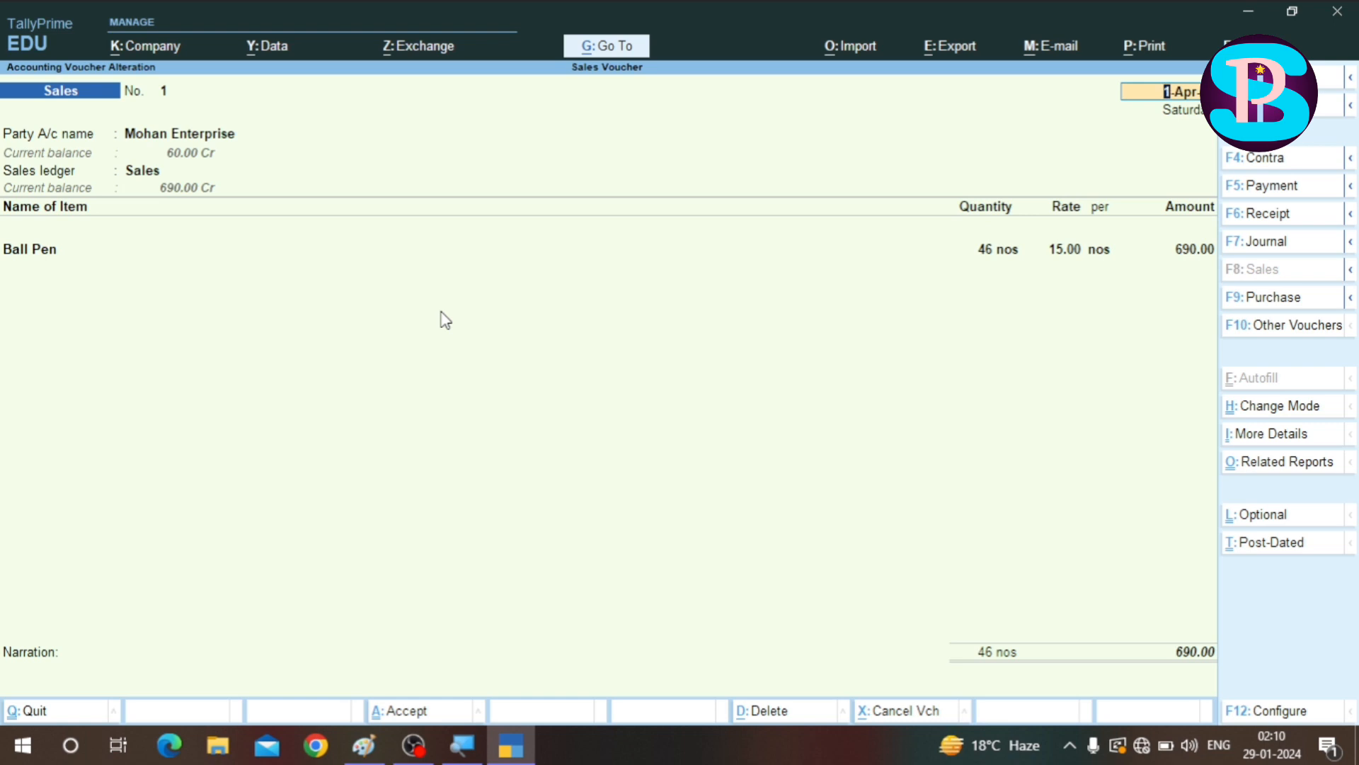
{"action": "key", "text": "Page_Up"}
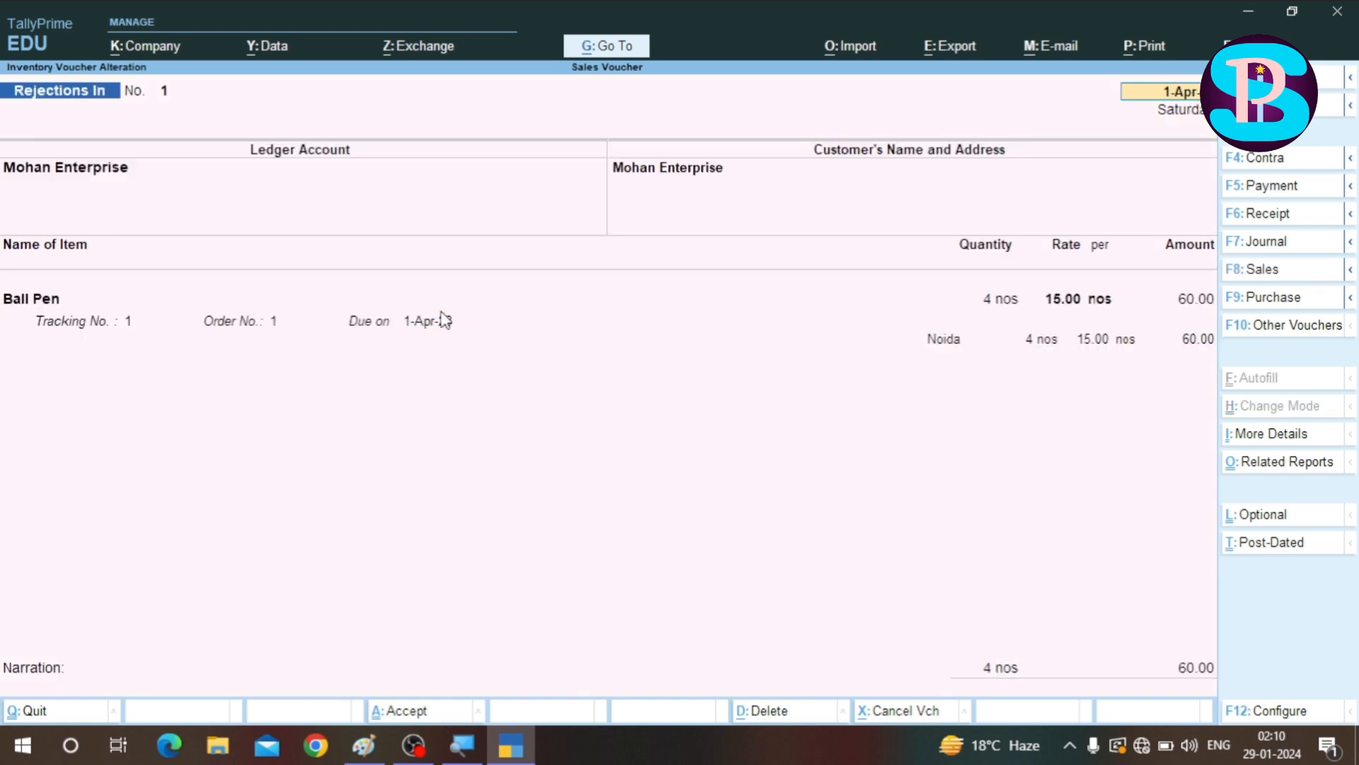
{"action": "key", "text": "Page_Down"}
{"action": "key", "text": "Page_Up"}
{"action": "key", "text": "Page_Up"}
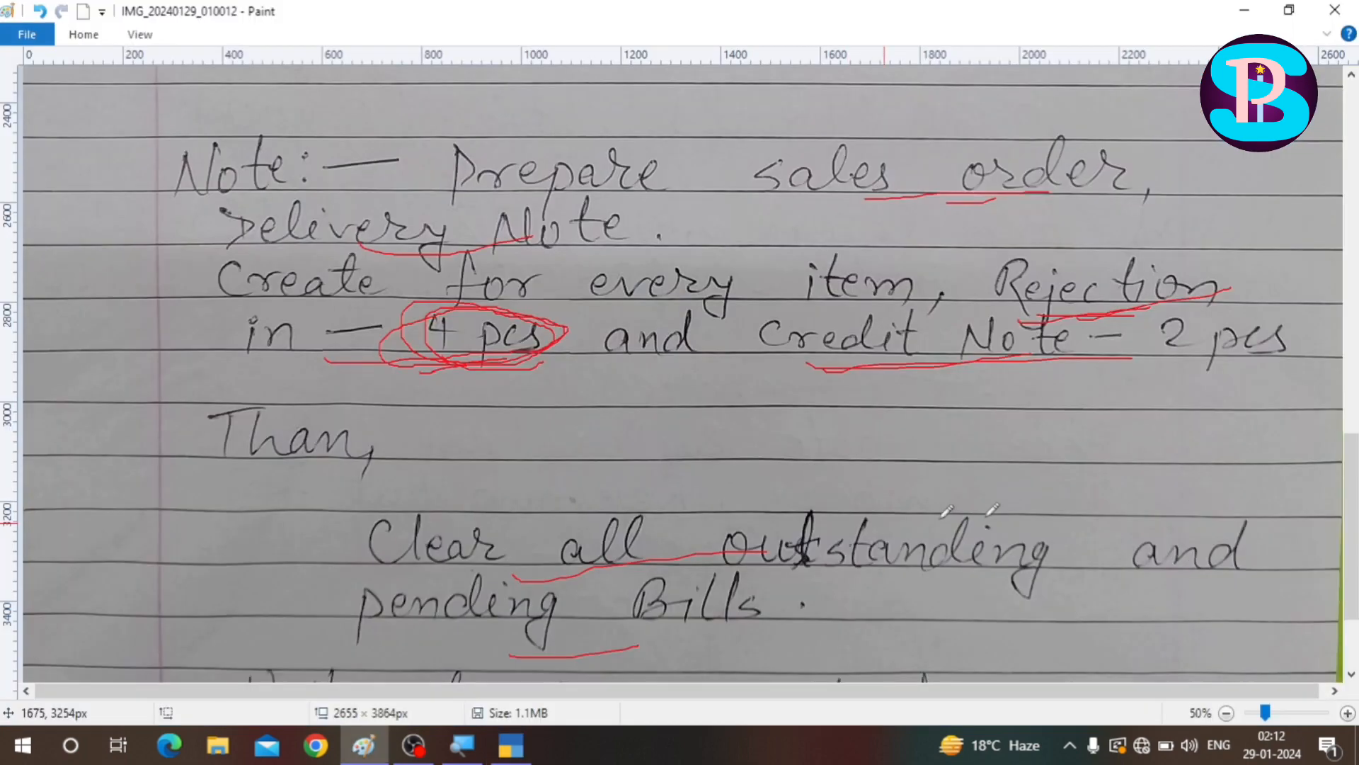
- Zoom the handwritten exercise image out to 25% and review the sales process question from its beginning
{"action": "left_click", "coordinate": [1227, 713]}
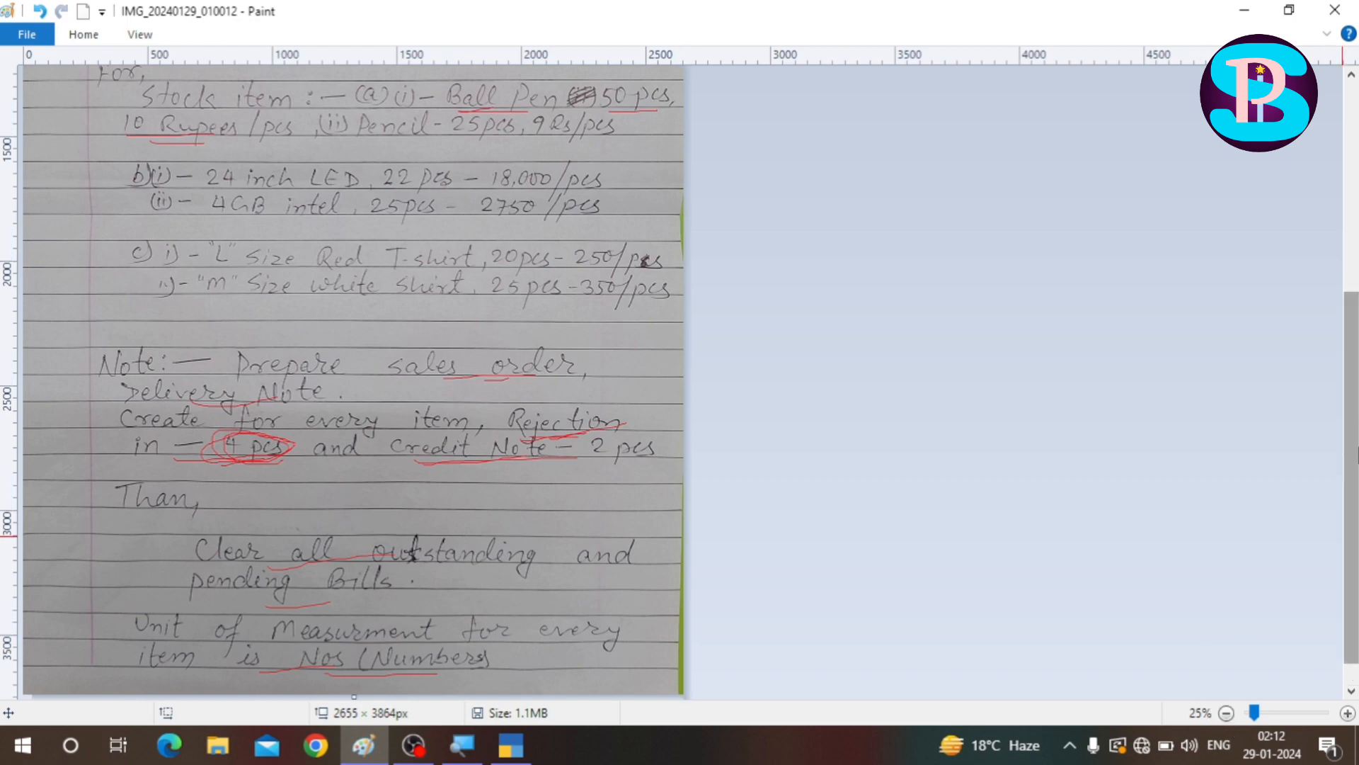
{"action": "left_click_drag", "start_coordinate": [1355, 474], "coordinate": [1357, 251]}
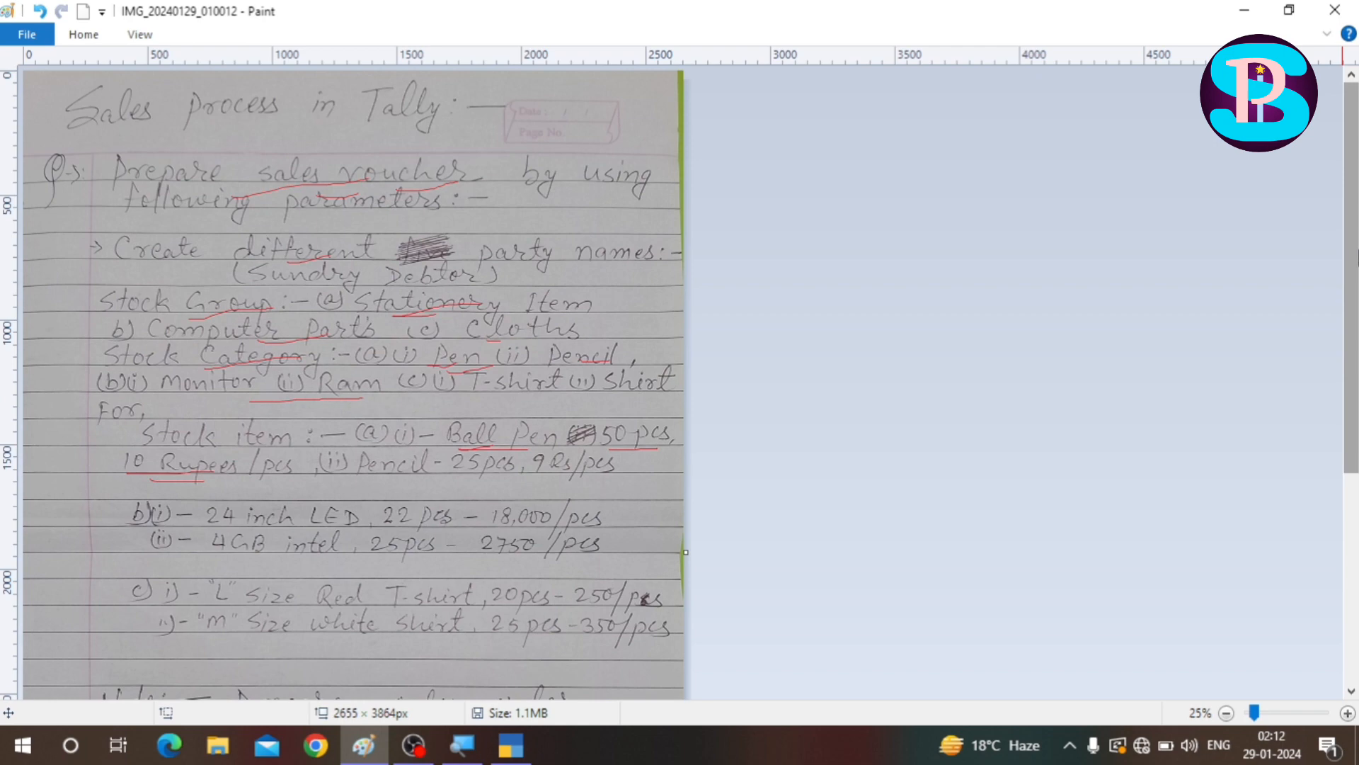
{"action": "scroll", "coordinate": [1357, 290], "scroll_direction": "down", "scroll_amount": 2}
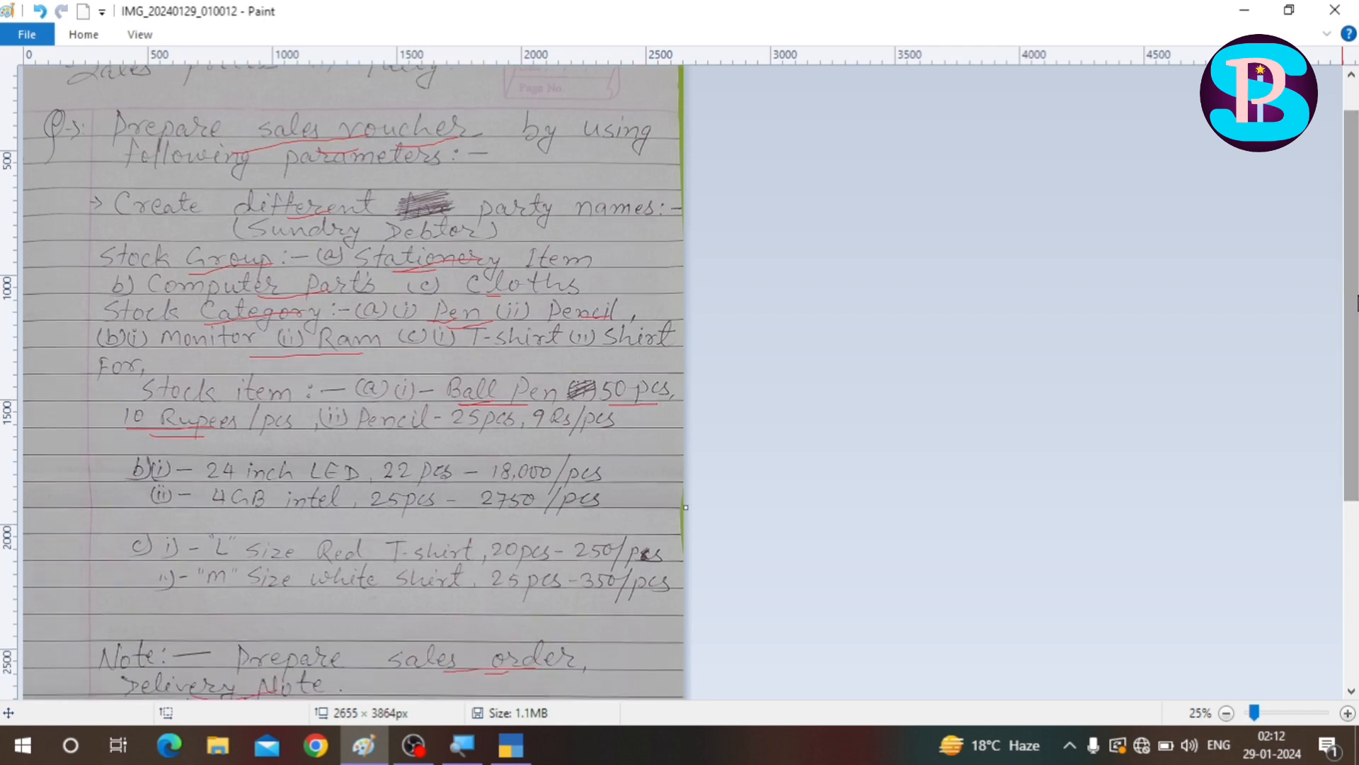